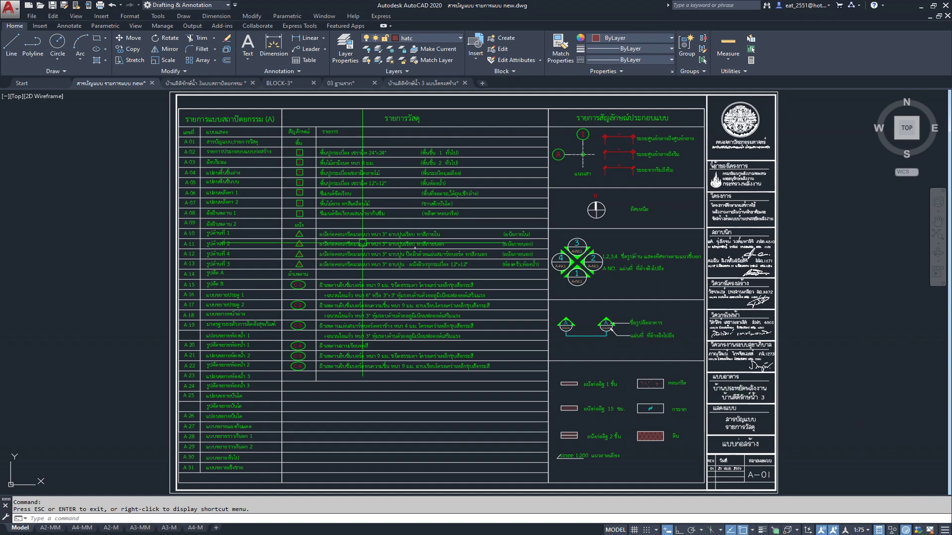
- Show the architectural drawing set with the A-01 sheet zoomed and panned into view
{"action": "mouse_move", "coordinate": [208, 83]}
{"action": "left_click", "coordinate": [214, 84]}
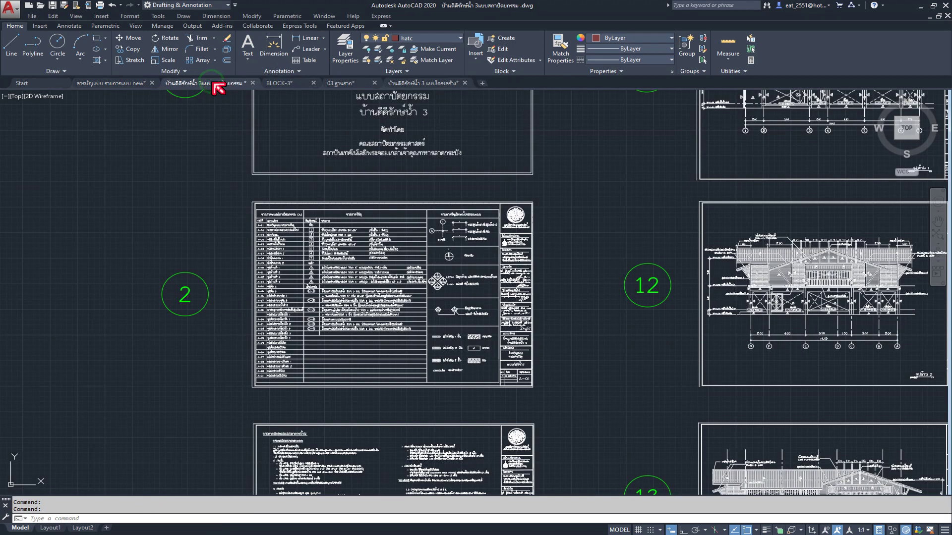
{"action": "scroll", "coordinate": [357, 298], "scroll_direction": "up", "scroll_amount": 1}
{"action": "scroll", "coordinate": [349, 299], "scroll_direction": "up", "scroll_amount": 2}
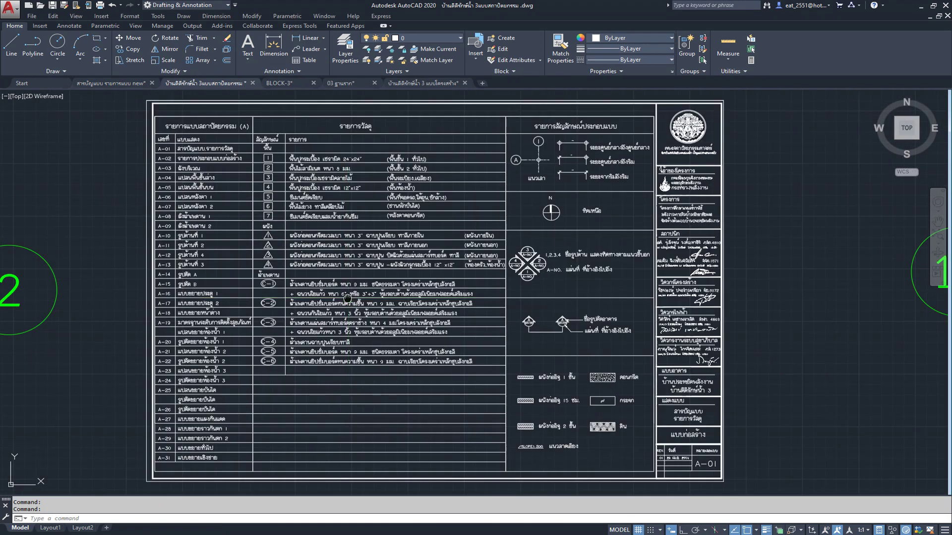
{"action": "middle_click_drag", "start_coordinate": [348, 298], "coordinate": [349, 302]}
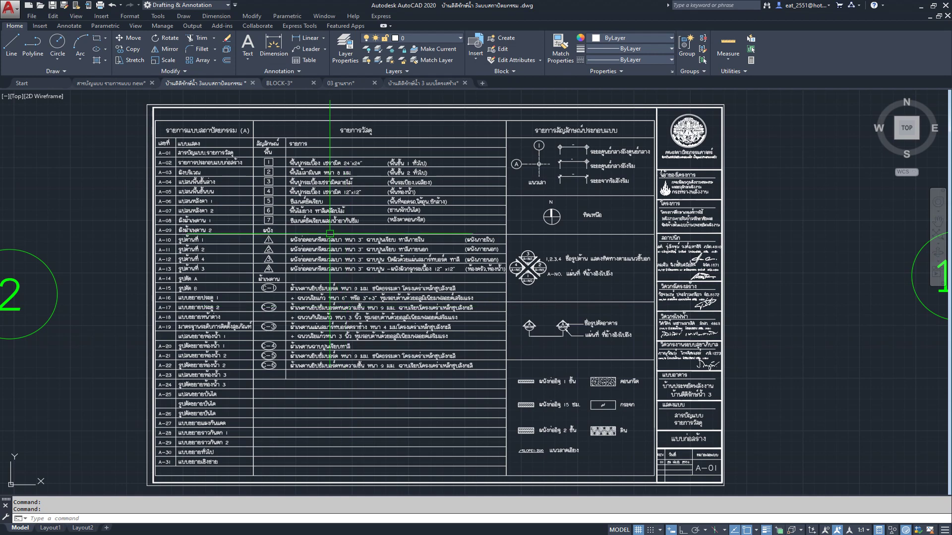
{"action": "scroll", "coordinate": [167, 140], "scroll_direction": "up", "scroll_amount": 3}
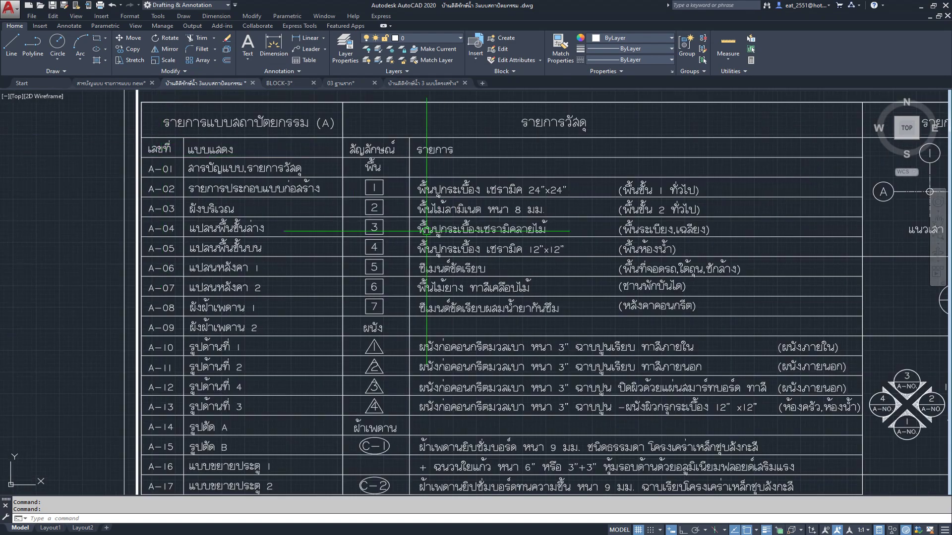
{"action": "scroll", "coordinate": [317, 168], "scroll_direction": "down", "scroll_amount": 2}
{"action": "scroll", "coordinate": [490, 263], "scroll_direction": "down", "scroll_amount": 1}
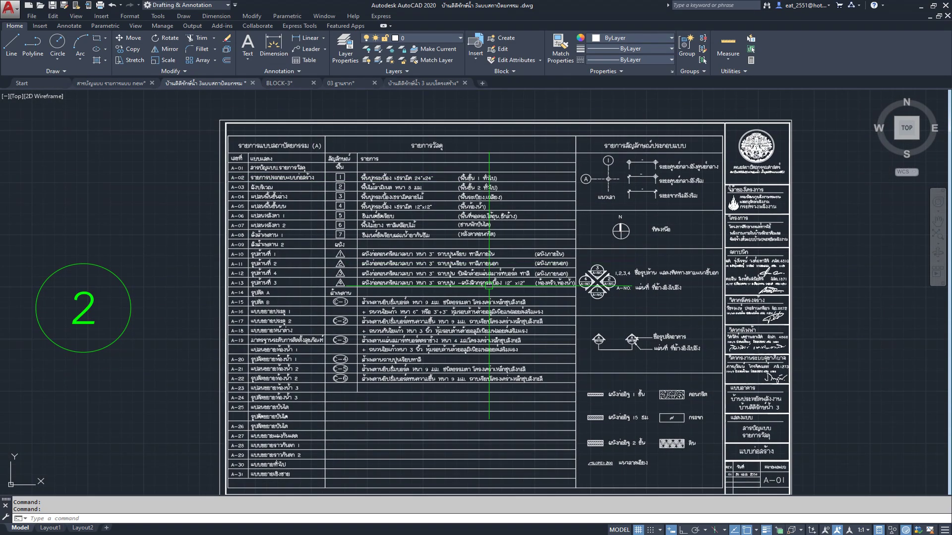
{"action": "middle_click_drag", "start_coordinate": [485, 293], "coordinate": [481, 275]}
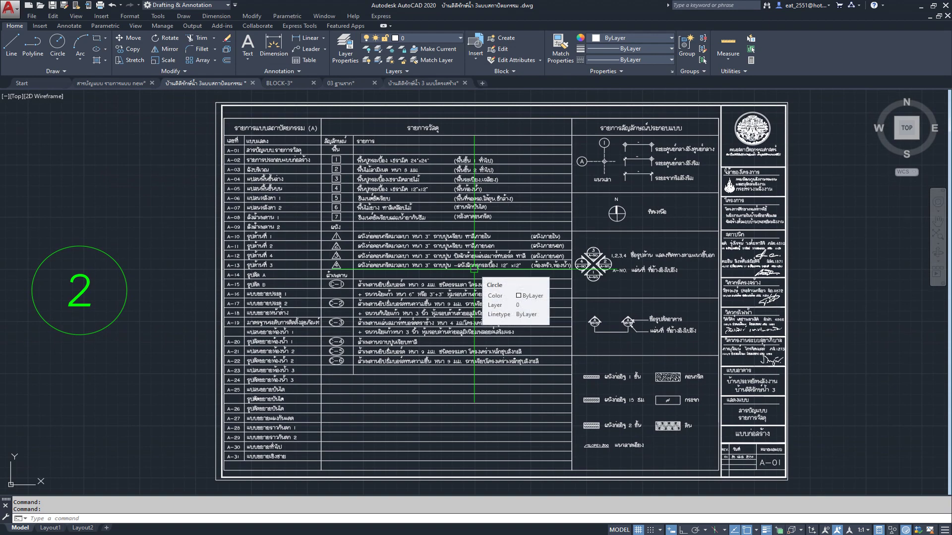
- In the material-list drawing, try annotation scale 1:50, then restore it to 1:75
{"action": "left_click", "coordinate": [133, 84]}
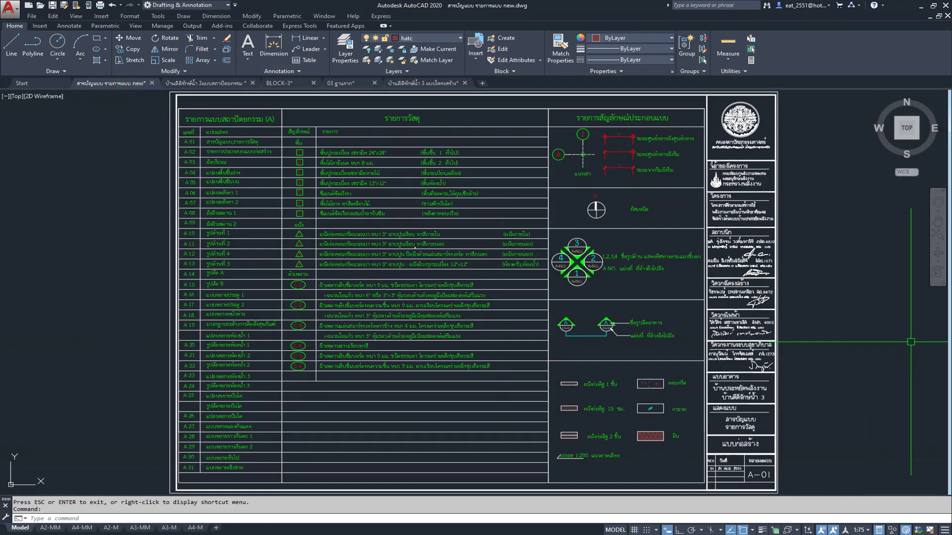
{"action": "scroll", "coordinate": [611, 321], "scroll_direction": "down", "scroll_amount": 1}
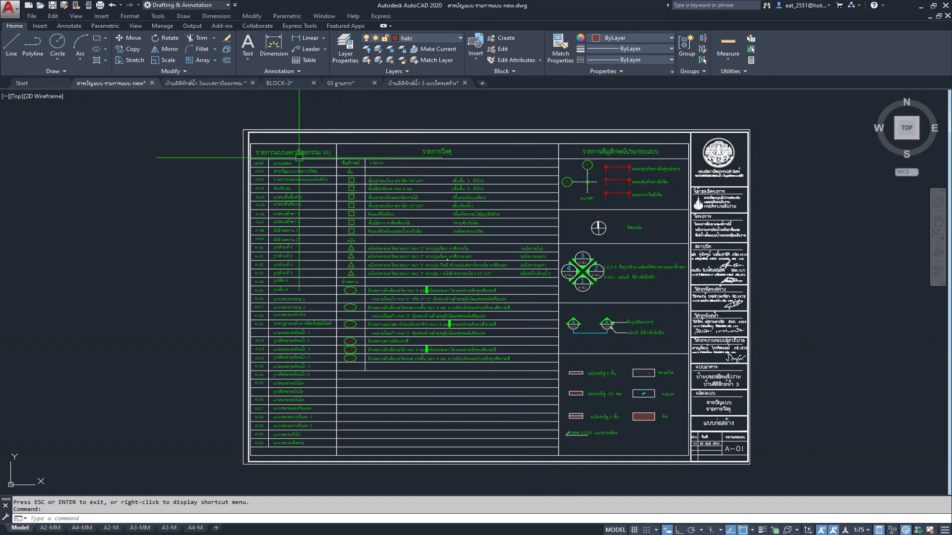
{"action": "scroll", "coordinate": [299, 158], "scroll_direction": "up", "scroll_amount": 5}
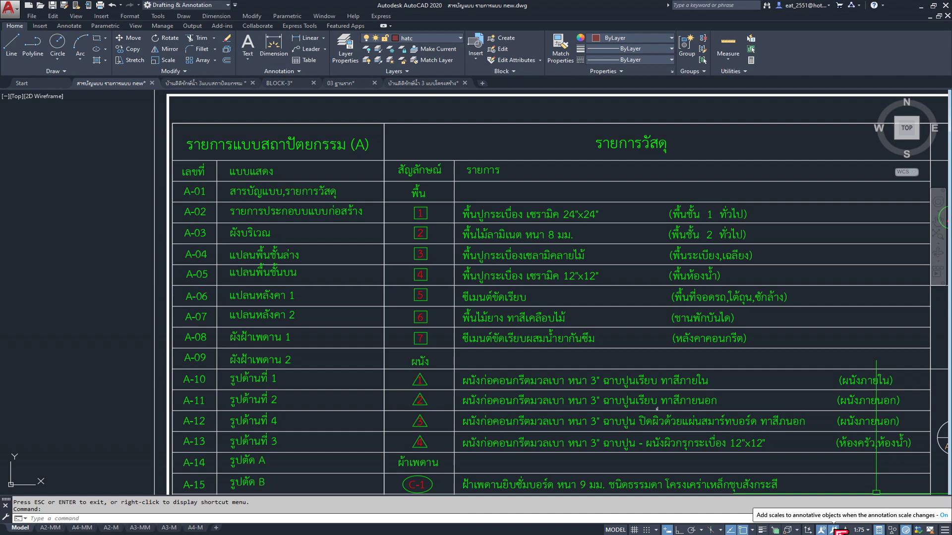
{"action": "left_click", "coordinate": [872, 529]}
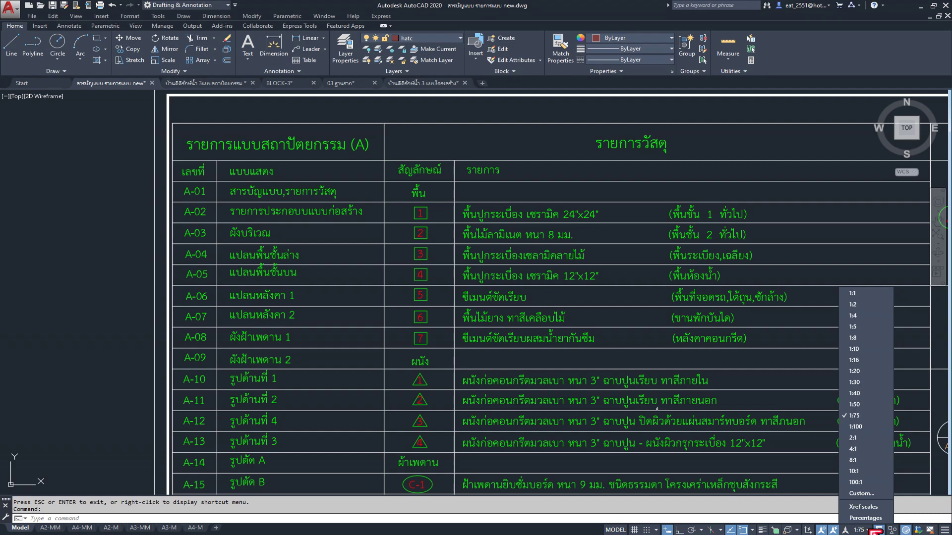
{"action": "left_click", "coordinate": [864, 404]}
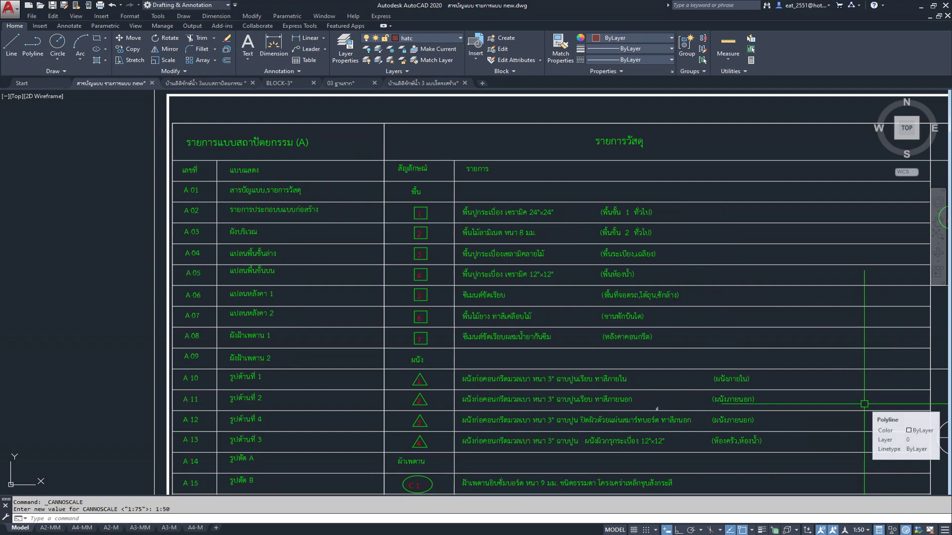
{"action": "left_click", "coordinate": [863, 529]}
{"action": "left_click", "coordinate": [871, 416]}
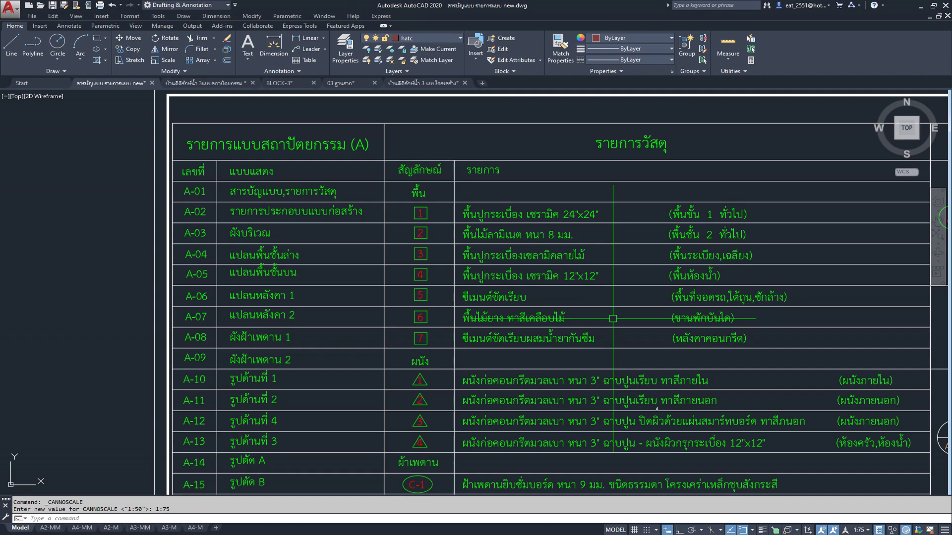
- Zoom in on the material-list sheet and pan it slightly up and right
{"action": "scroll", "coordinate": [612, 318], "scroll_direction": "down", "scroll_amount": 5}
{"action": "scroll", "coordinate": [484, 260], "scroll_direction": "up", "scroll_amount": 1}
{"action": "scroll", "coordinate": [484, 283], "scroll_direction": "up", "scroll_amount": 1}
{"action": "scroll", "coordinate": [483, 298], "scroll_direction": "up", "scroll_amount": 1}
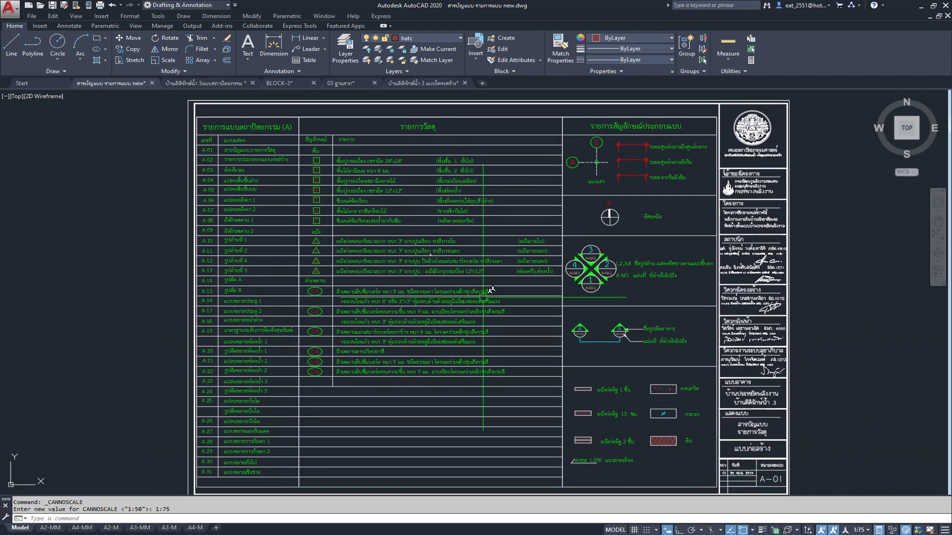
{"action": "middle_click_drag", "start_coordinate": [491, 290], "coordinate": [500, 285]}
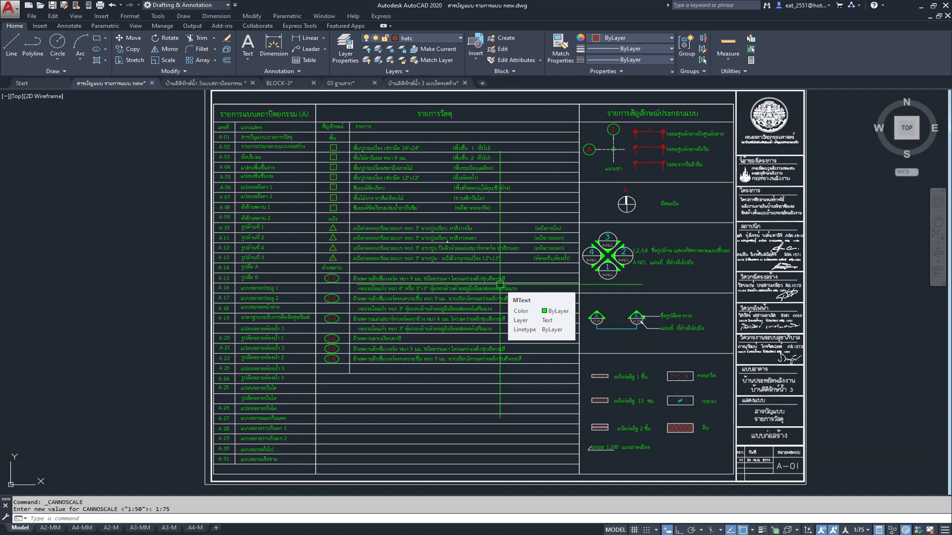
- Zoom out in the architectural drawing to show every sheet
{"action": "left_click", "coordinate": [204, 83]}
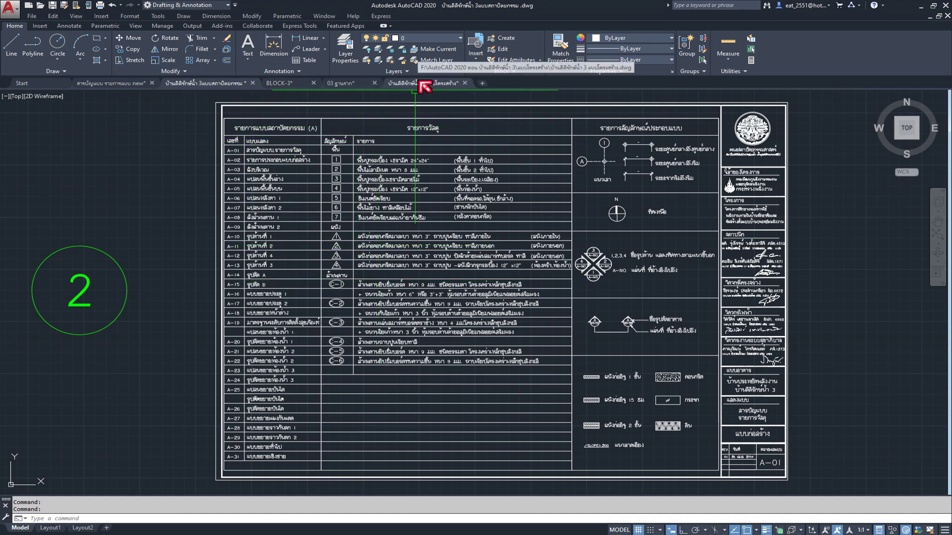
{"action": "scroll", "coordinate": [385, 230], "scroll_direction": "down", "scroll_amount": 5}
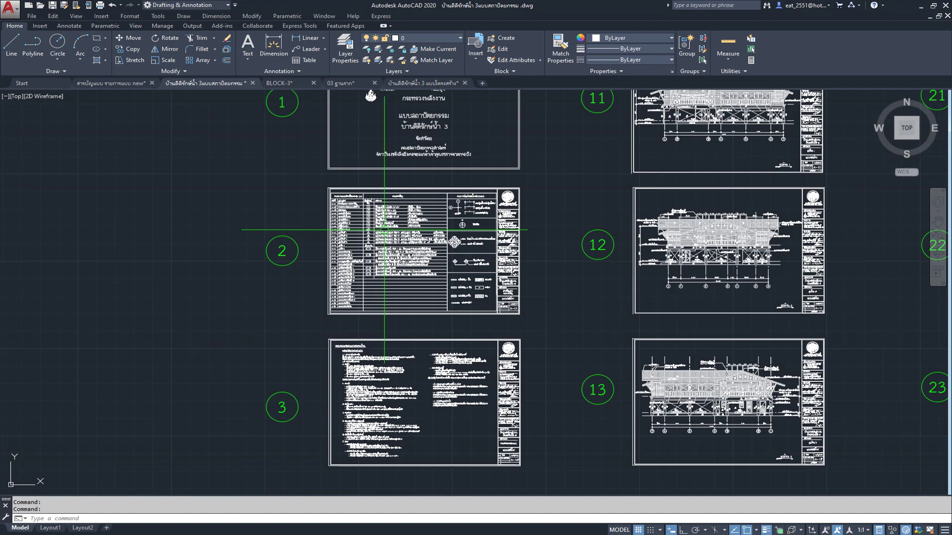
{"action": "scroll", "coordinate": [383, 228], "scroll_direction": "down", "scroll_amount": 1}
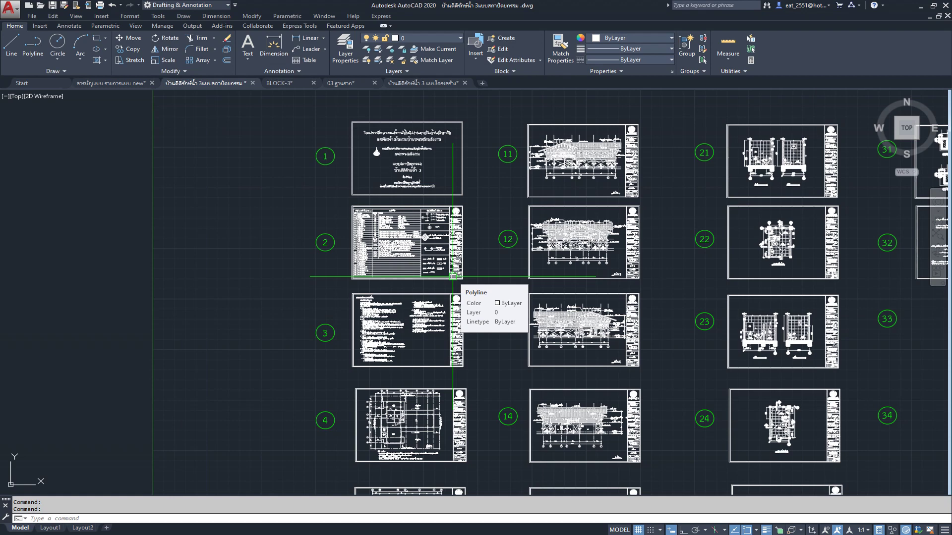
{"action": "middle_click", "coordinate": [426, 286]}
{"action": "middle_click", "coordinate": [427, 285]}
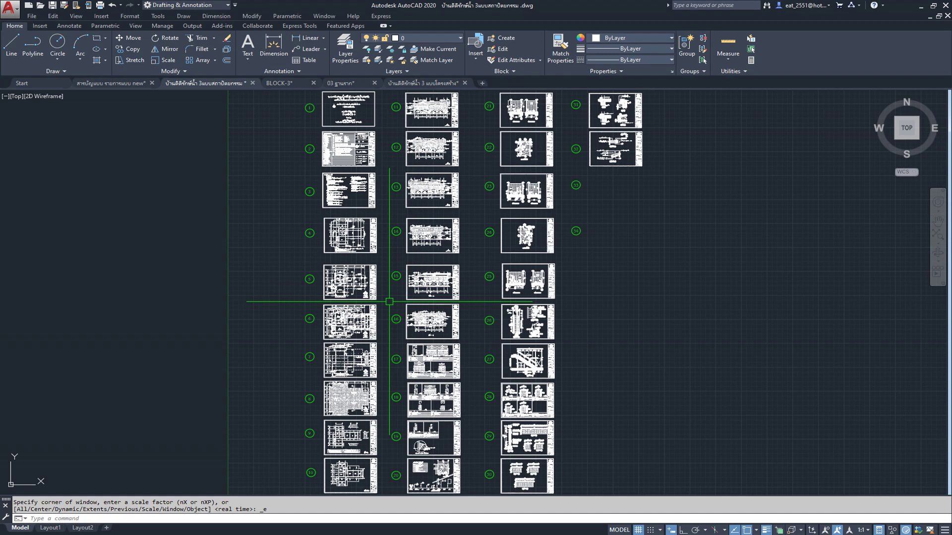
- Bring the material-list drawing's symbol and material hatch legend into view
{"action": "left_click", "coordinate": [133, 83]}
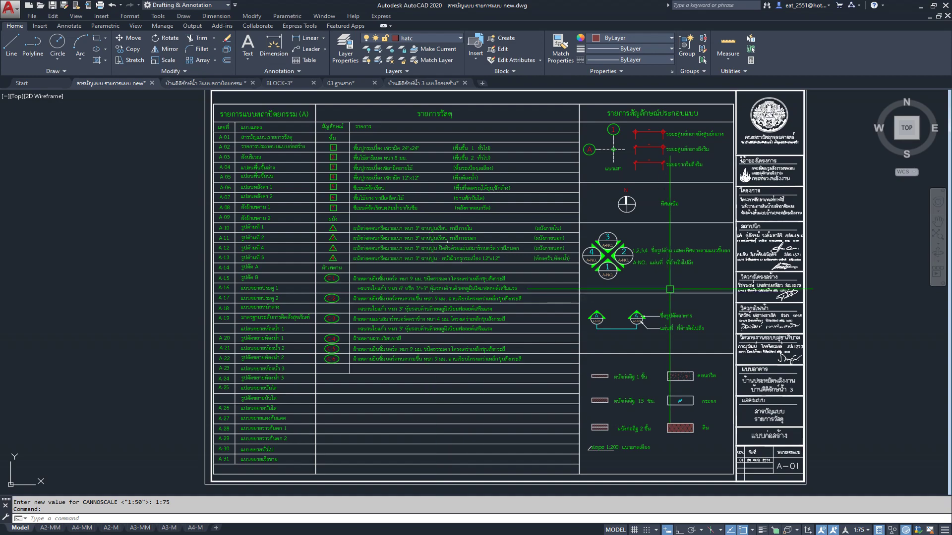
{"action": "middle_click_drag", "start_coordinate": [665, 207], "coordinate": [597, 222]}
{"action": "scroll", "coordinate": [617, 144], "scroll_direction": "up", "scroll_amount": 2}
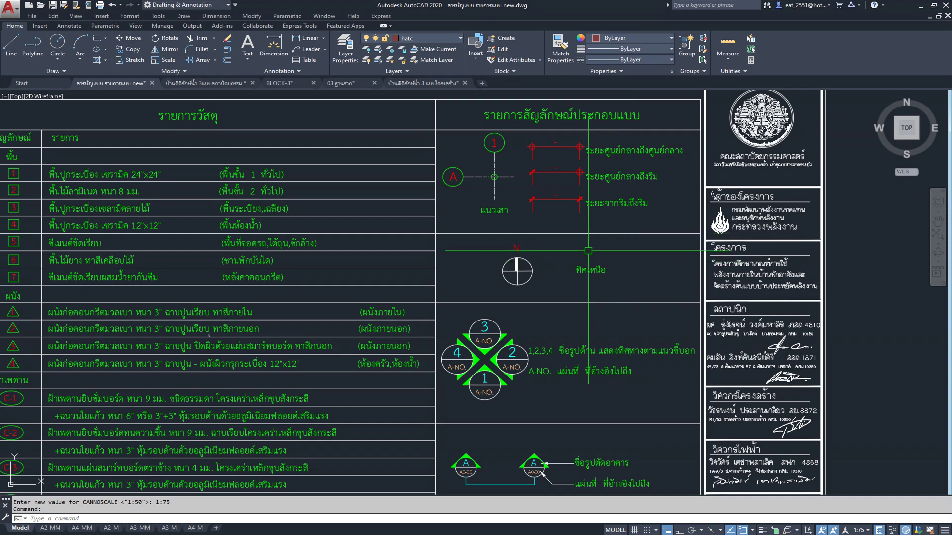
{"action": "scroll", "coordinate": [606, 147], "scroll_direction": "up", "scroll_amount": 1}
{"action": "scroll", "coordinate": [606, 147], "scroll_direction": "up", "scroll_amount": 2}
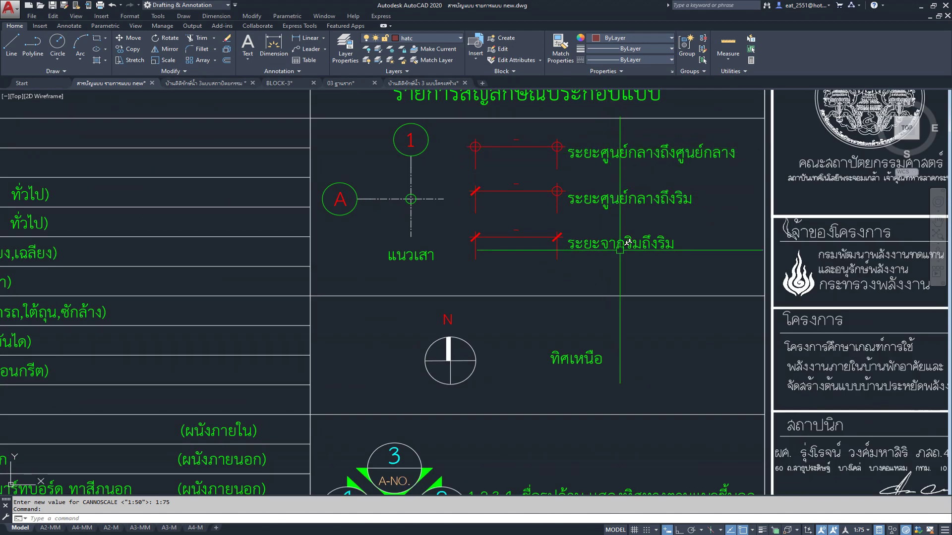
{"action": "middle_click_drag", "start_coordinate": [620, 249], "coordinate": [620, 277]}
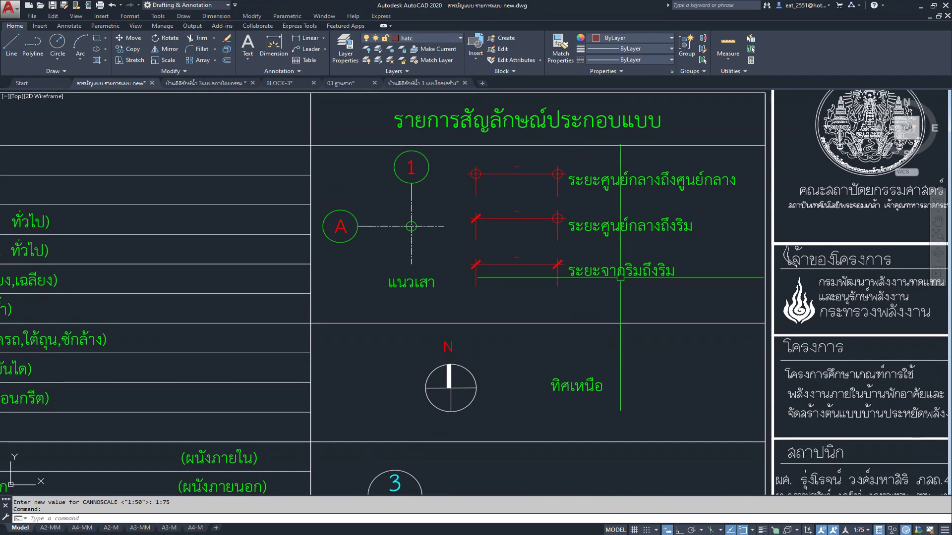
{"action": "middle_click_drag", "start_coordinate": [630, 346], "coordinate": [618, 145]}
{"action": "middle_click_drag", "start_coordinate": [571, 308], "coordinate": [570, 193]}
{"action": "middle_click_drag", "start_coordinate": [491, 244], "coordinate": [528, 170]}
{"action": "middle_click_drag", "start_coordinate": [563, 383], "coordinate": [563, 245]}
{"action": "scroll", "coordinate": [633, 340], "scroll_direction": "up", "scroll_amount": 2}
{"action": "middle_click_drag", "start_coordinate": [570, 433], "coordinate": [570, 310]}
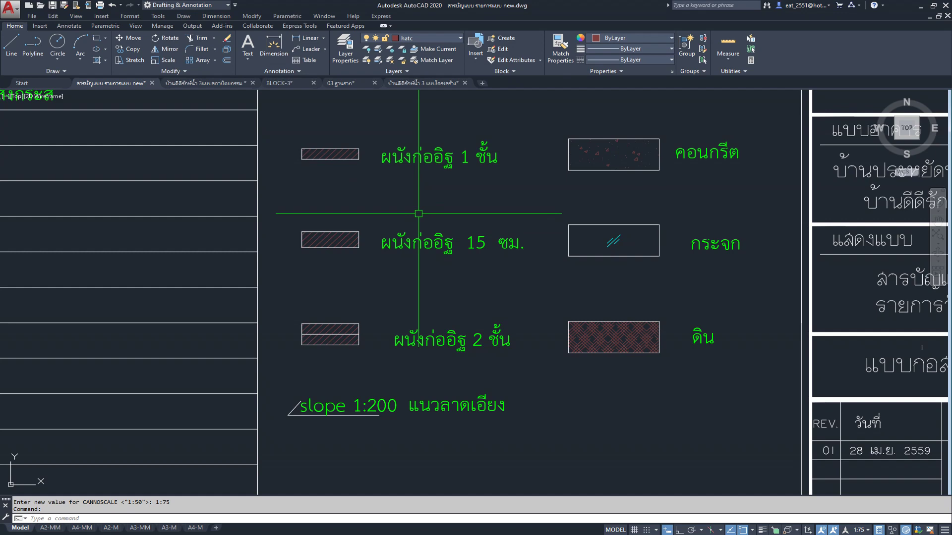
- Zoom into and centre sheet 2's hatch legend in the architectural drawing
{"action": "left_click", "coordinate": [208, 85]}
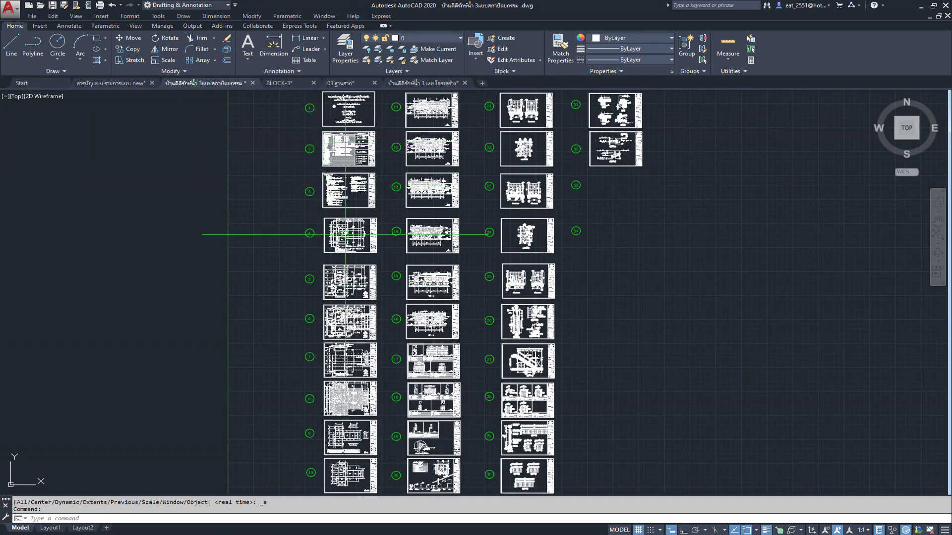
{"action": "scroll", "coordinate": [344, 136], "scroll_direction": "up", "scroll_amount": 3}
{"action": "scroll", "coordinate": [343, 136], "scroll_direction": "up", "scroll_amount": 2}
{"action": "scroll", "coordinate": [367, 153], "scroll_direction": "up", "scroll_amount": 4}
{"action": "scroll", "coordinate": [489, 337], "scroll_direction": "up", "scroll_amount": 4}
{"action": "scroll", "coordinate": [504, 350], "scroll_direction": "up", "scroll_amount": 1}
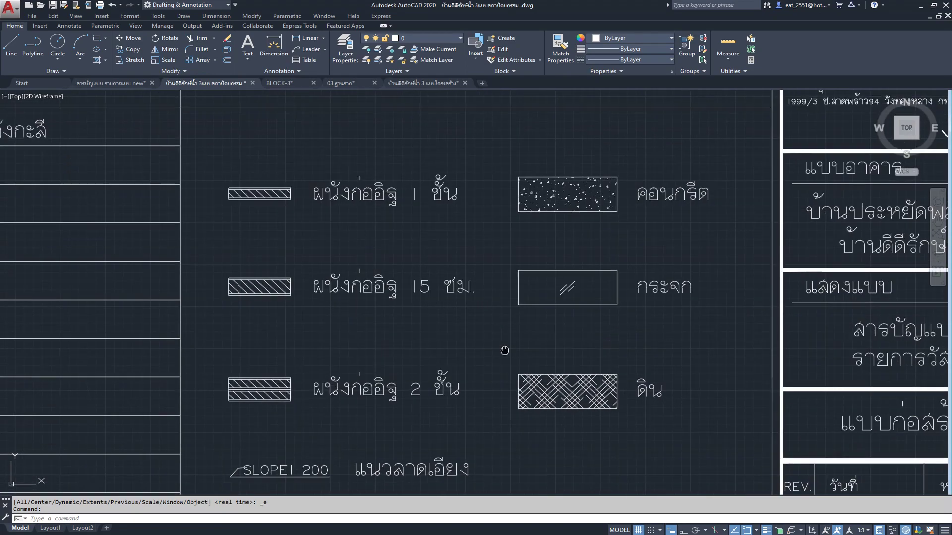
{"action": "middle_click_drag", "start_coordinate": [505, 350], "coordinate": [497, 308]}
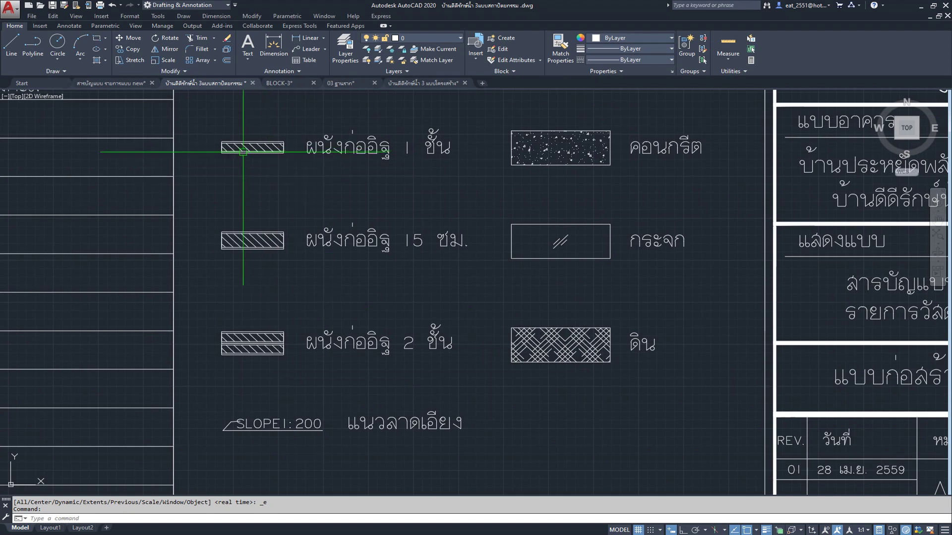
{"action": "middle_click_drag", "start_coordinate": [237, 168], "coordinate": [265, 177]}
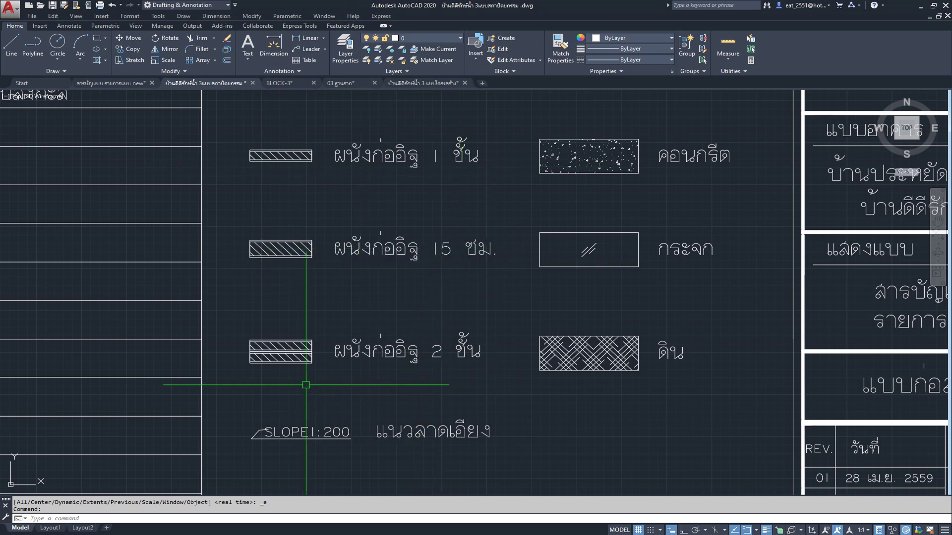
- Inspect the double brick wall and slope rows, then return to the material-list drawing
{"action": "scroll", "coordinate": [257, 130], "scroll_direction": "up", "scroll_amount": 2}
{"action": "scroll", "coordinate": [257, 130], "scroll_direction": "up", "scroll_amount": 3}
{"action": "scroll", "coordinate": [234, 173], "scroll_direction": "up", "scroll_amount": 5}
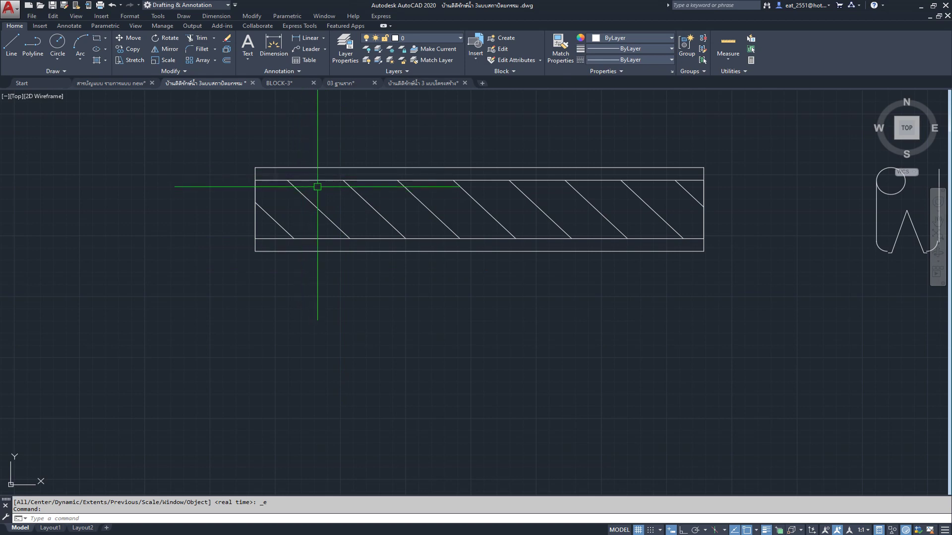
{"action": "scroll", "coordinate": [316, 180], "scroll_direction": "down", "scroll_amount": 3}
{"action": "scroll", "coordinate": [350, 233], "scroll_direction": "down", "scroll_amount": 3}
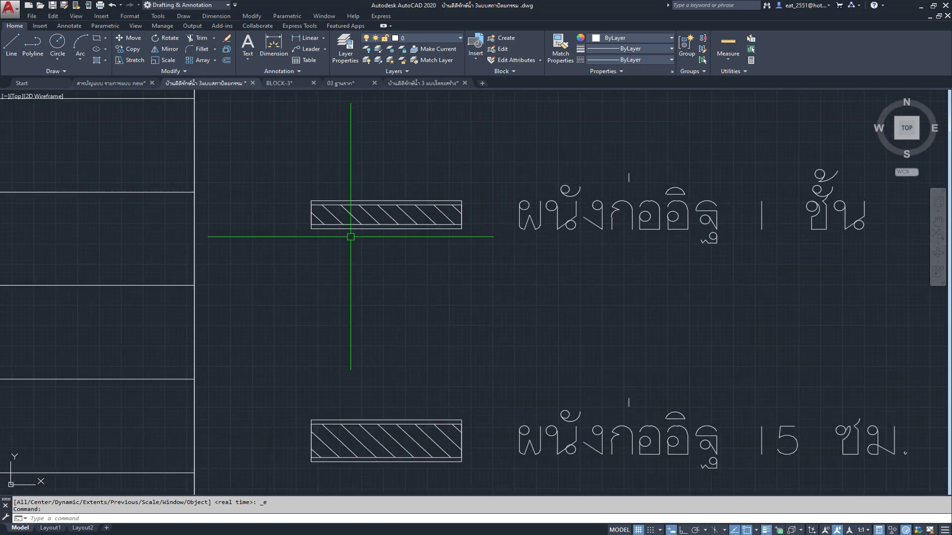
{"action": "scroll", "coordinate": [391, 223], "scroll_direction": "down", "scroll_amount": 1}
{"action": "middle_click_drag", "start_coordinate": [376, 249], "coordinate": [377, 148]}
{"action": "mouse_move", "coordinate": [404, 340]}
{"action": "middle_mouse_down"}
{"action": "mouse_move", "coordinate": [406, 236]}
{"action": "mouse_move", "coordinate": [405, 261]}
{"action": "middle_mouse_up"}
{"action": "scroll", "coordinate": [406, 267], "scroll_direction": "down", "scroll_amount": 1}
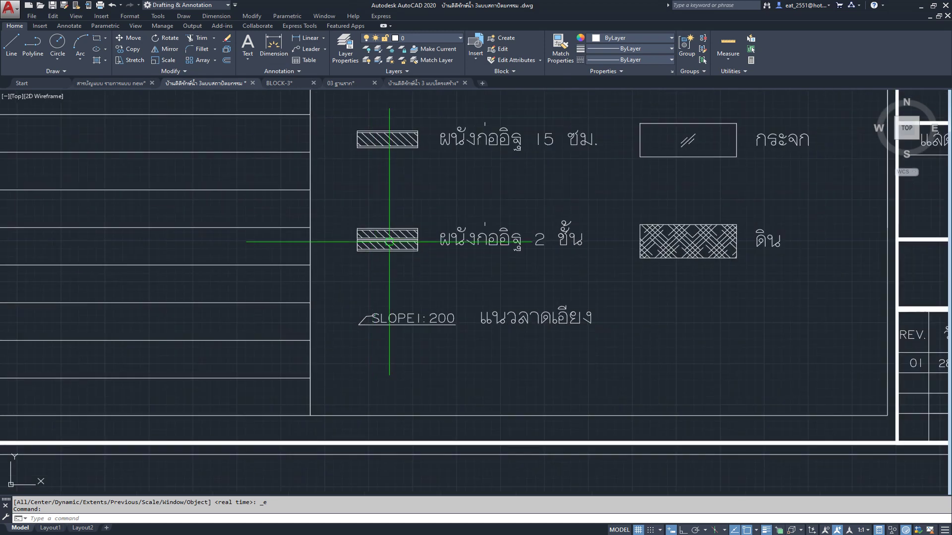
{"action": "scroll", "coordinate": [400, 290], "scroll_direction": "down", "scroll_amount": 1}
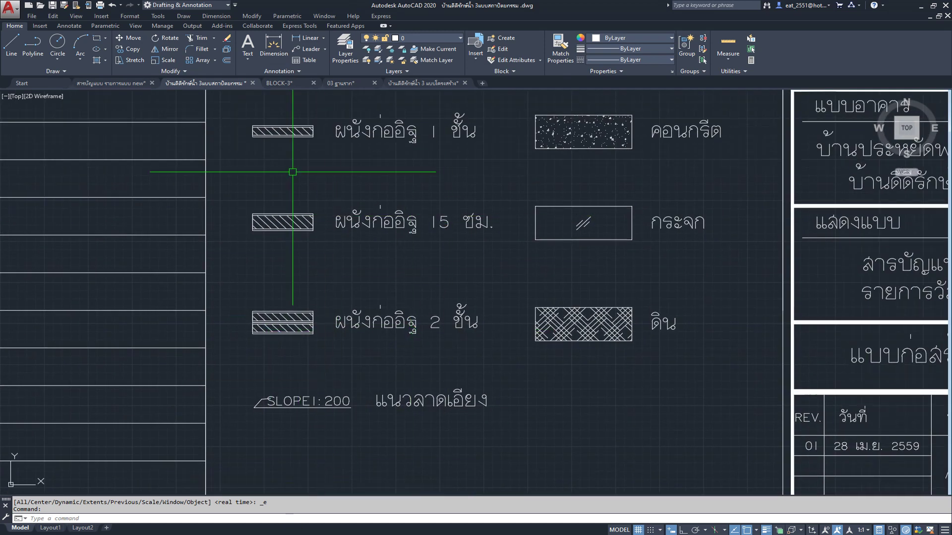
{"action": "left_click", "coordinate": [119, 84]}
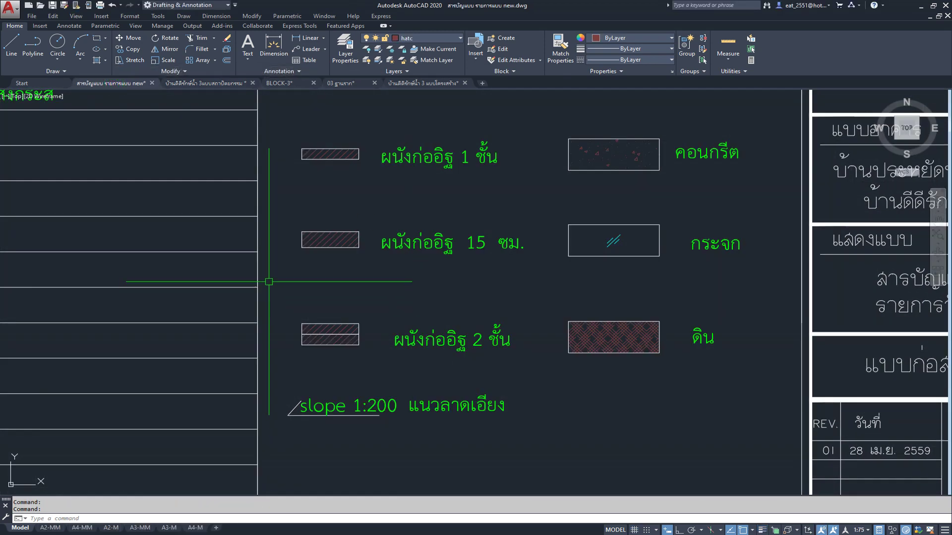
{"action": "scroll", "coordinate": [289, 155], "scroll_direction": "up", "scroll_amount": 2}
{"action": "scroll", "coordinate": [415, 149], "scroll_direction": "up", "scroll_amount": 3}
{"action": "middle_click_drag", "start_coordinate": [415, 149], "coordinate": [407, 224]}
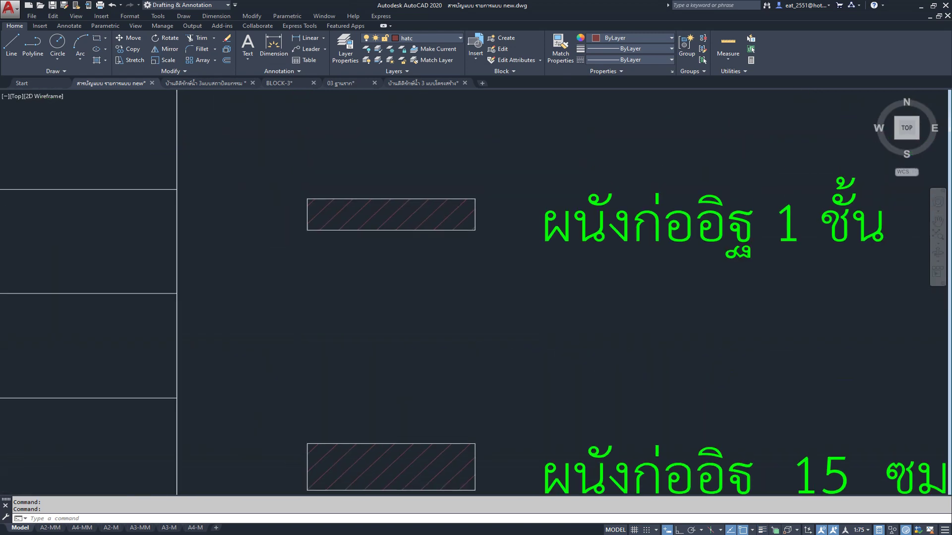
{"action": "left_click", "coordinate": [409, 213]}
{"action": "key", "text": "Escape"}
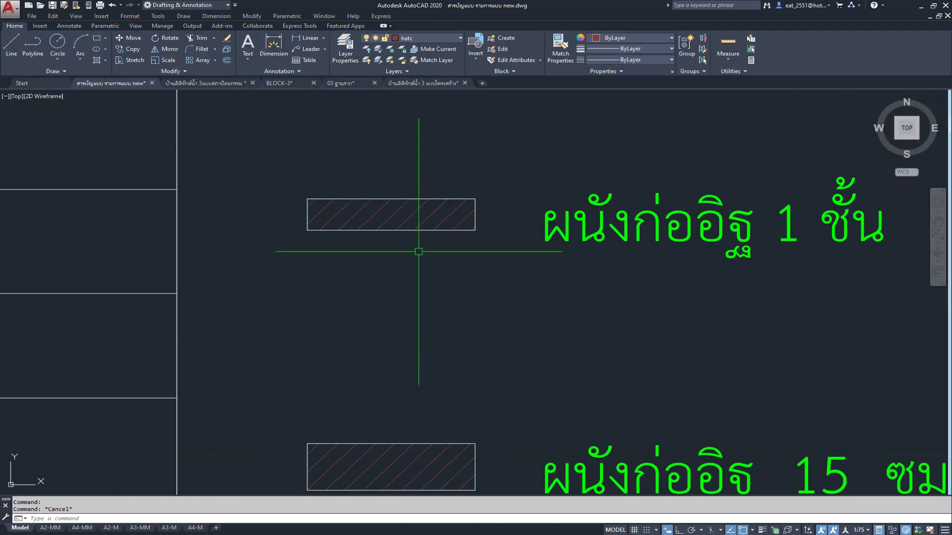
{"action": "middle_click_drag", "start_coordinate": [417, 267], "coordinate": [372, 234]}
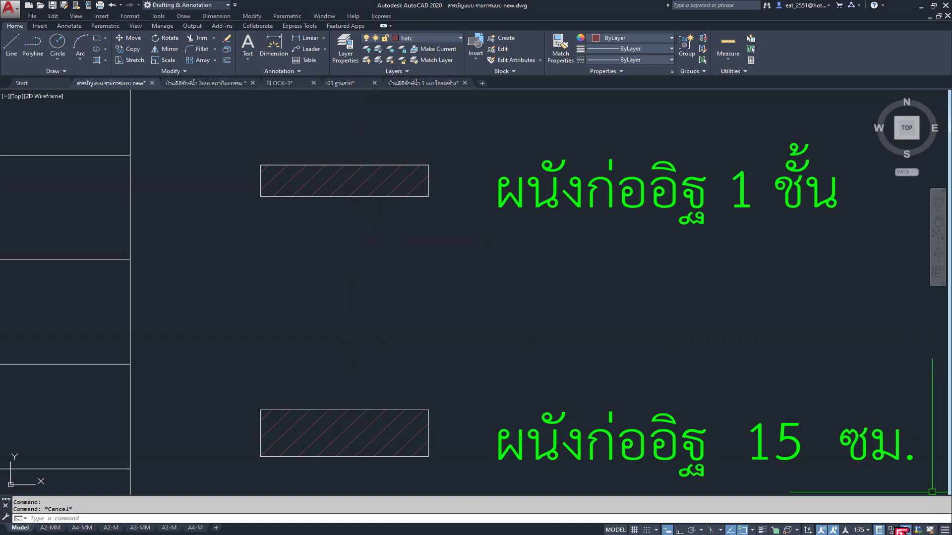
{"action": "left_click", "coordinate": [634, 530]}
{"action": "left_click", "coordinate": [635, 529]}
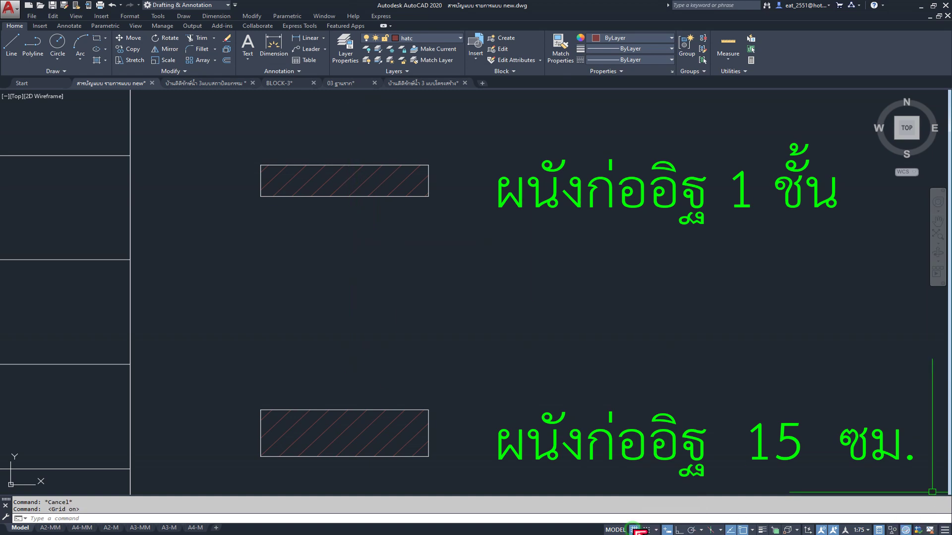
{"action": "right_click", "coordinate": [638, 530]}
{"action": "left_click", "coordinate": [649, 518]}
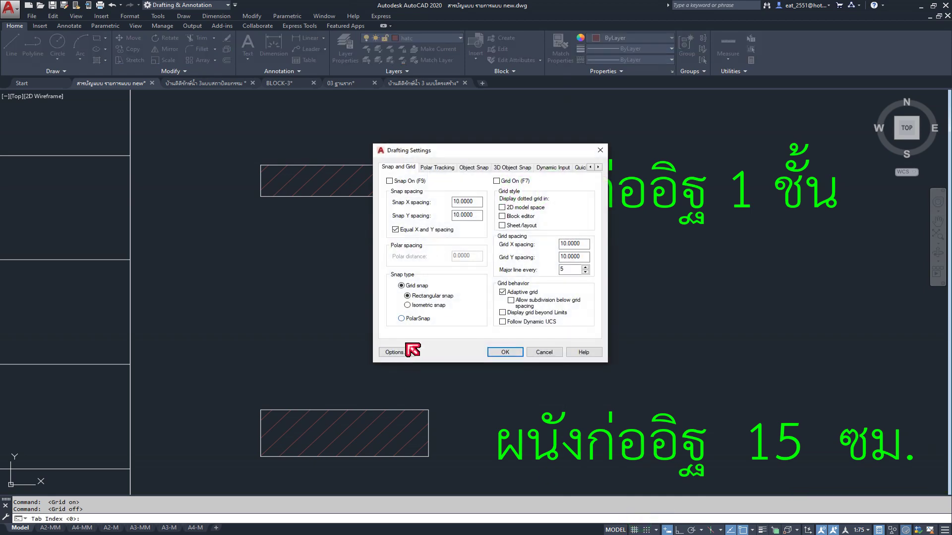
{"action": "left_click", "coordinate": [401, 356]}
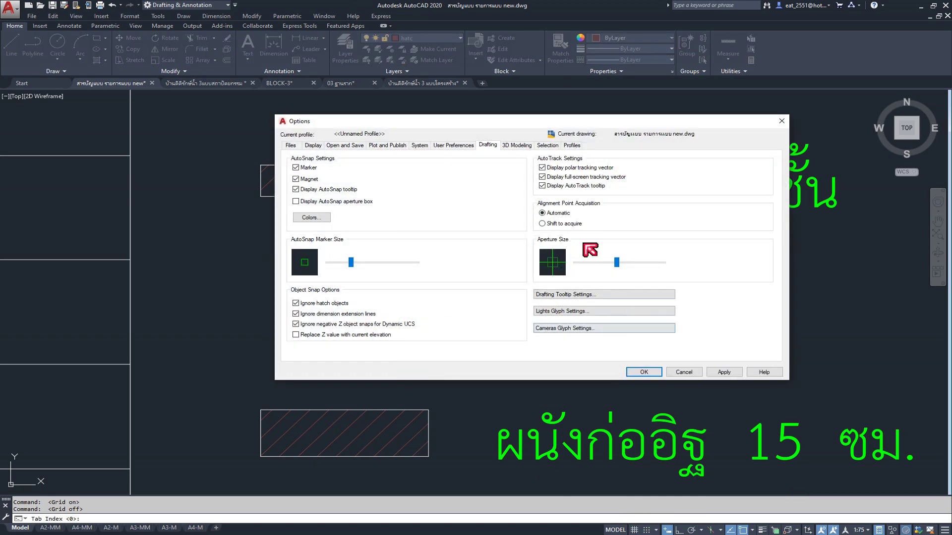
{"action": "left_click", "coordinate": [547, 146]}
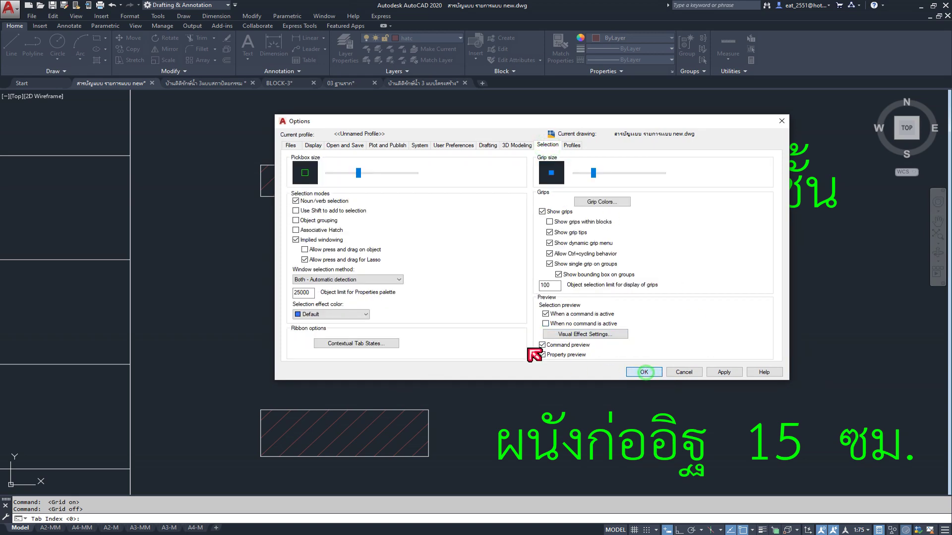
{"action": "left_click", "coordinate": [643, 372]}
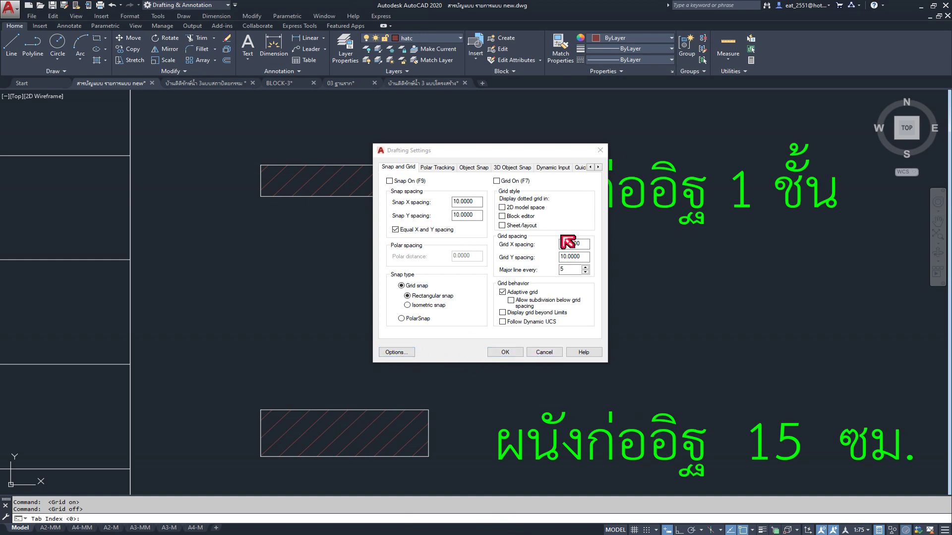
{"action": "left_click", "coordinate": [506, 353]}
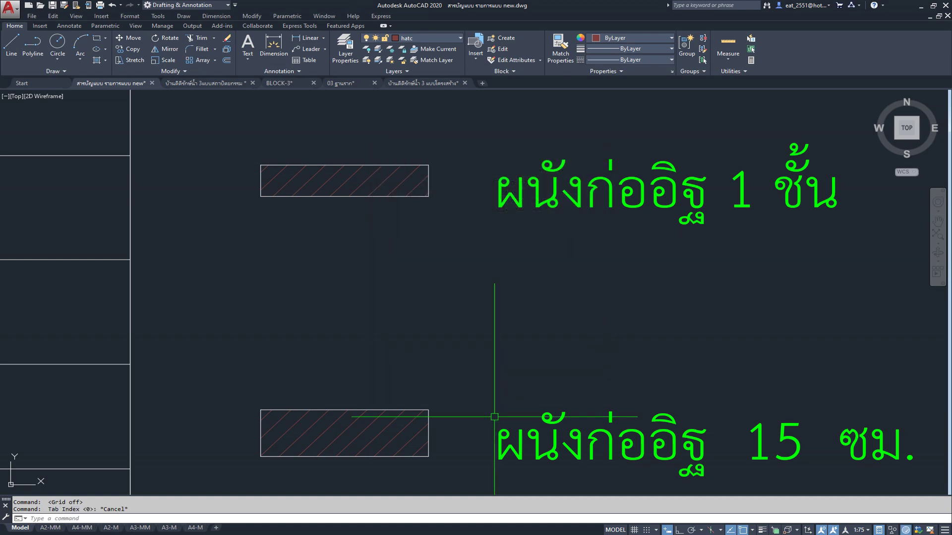
- Select and deselect the top wall hatch, then view the 15 cm and 2-layer wall entries
{"action": "left_click", "coordinate": [350, 177]}
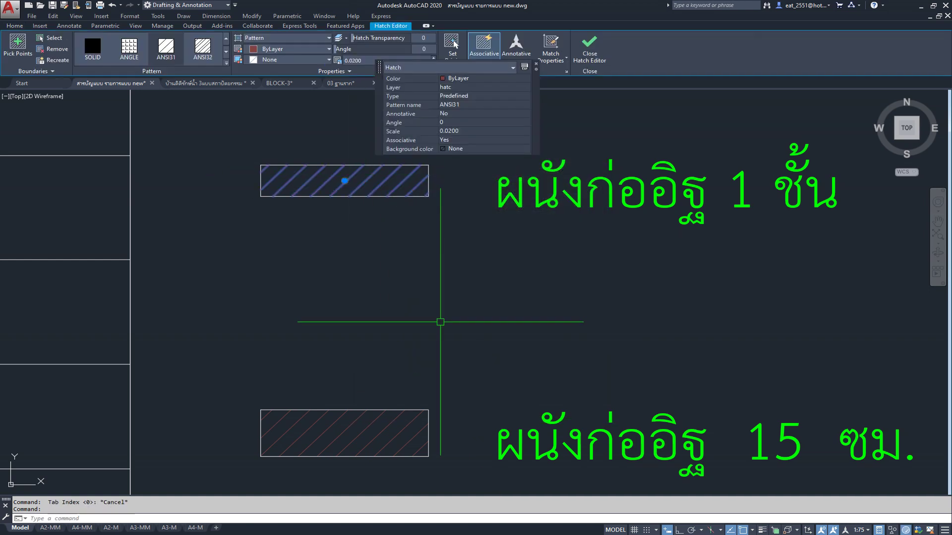
{"action": "key", "text": "Escape"}
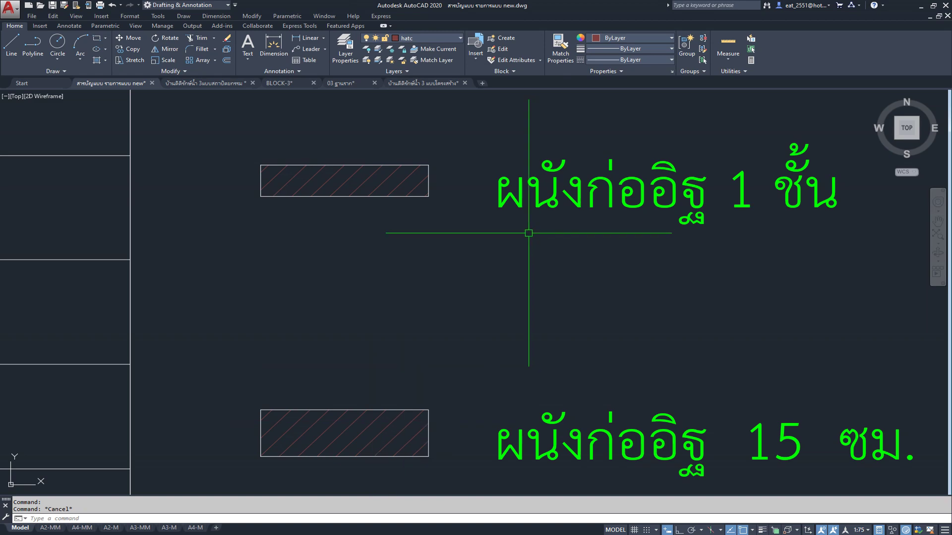
{"action": "scroll", "coordinate": [498, 248], "scroll_direction": "down", "scroll_amount": 5}
{"action": "middle_click_drag", "start_coordinate": [396, 321], "coordinate": [432, 289]}
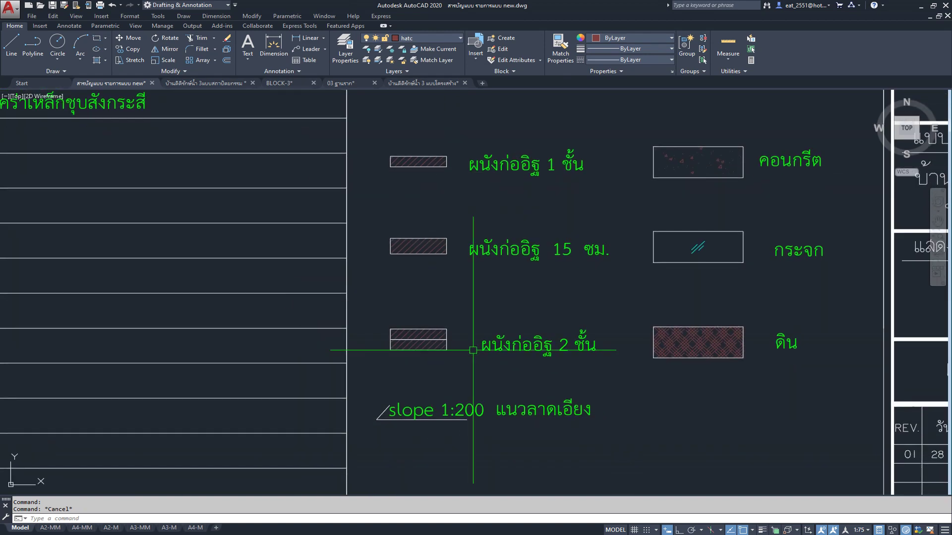
{"action": "scroll", "coordinate": [404, 298], "scroll_direction": "up", "scroll_amount": 3}
{"action": "middle_click_drag", "start_coordinate": [378, 340], "coordinate": [440, 352]}
{"action": "scroll", "coordinate": [406, 255], "scroll_direction": "down", "scroll_amount": 3}
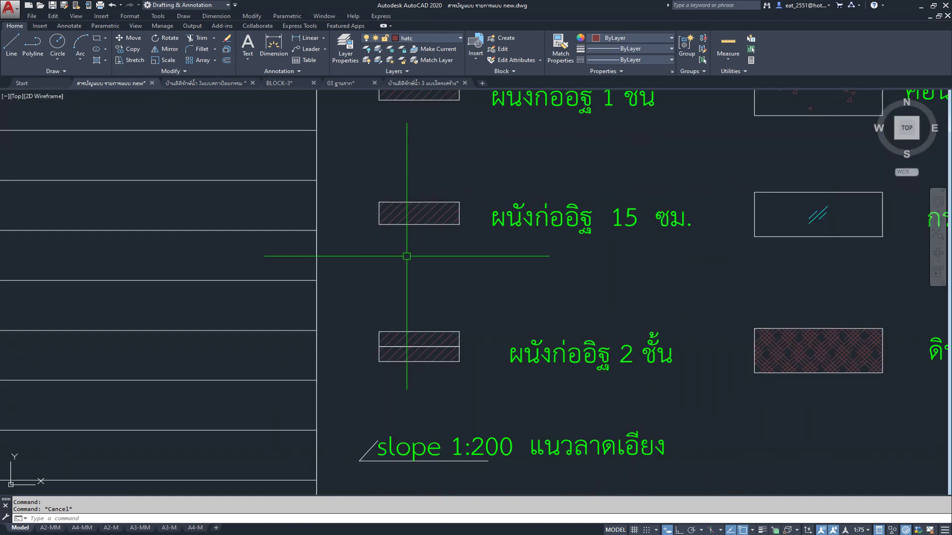
{"action": "scroll", "coordinate": [431, 327], "scroll_direction": "up", "scroll_amount": 1}
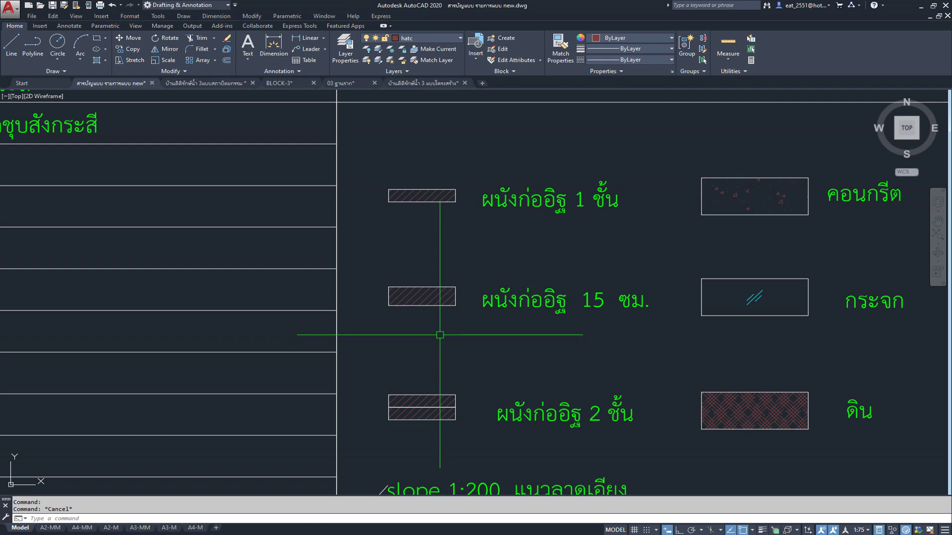
- Fit the whole sheet in view, then bring up the Lazada store page in the browser
{"action": "scroll", "coordinate": [425, 230], "scroll_direction": "down", "scroll_amount": 2}
{"action": "scroll", "coordinate": [446, 208], "scroll_direction": "down", "scroll_amount": 2}
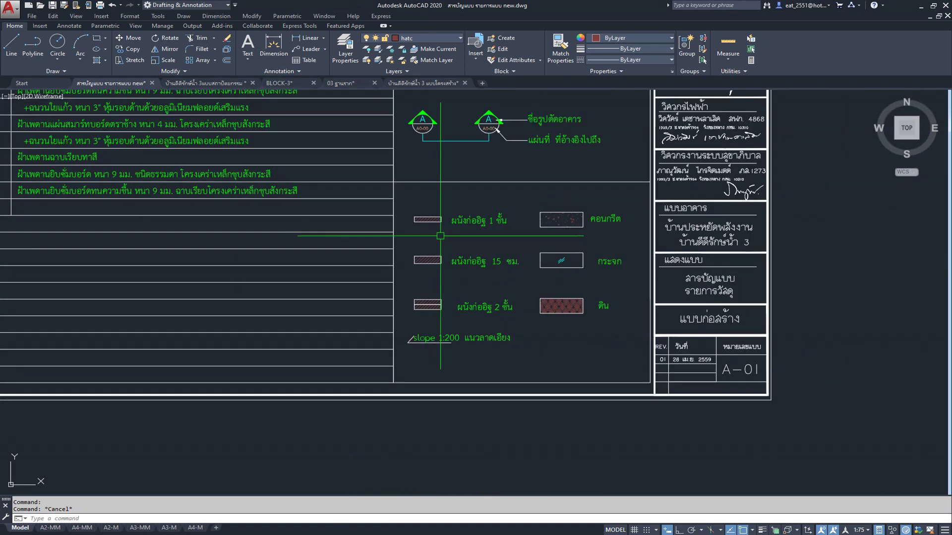
{"action": "scroll", "coordinate": [594, 203], "scroll_direction": "down", "scroll_amount": 1}
{"action": "scroll", "coordinate": [593, 202], "scroll_direction": "down", "scroll_amount": 1}
{"action": "scroll", "coordinate": [593, 203], "scroll_direction": "down", "scroll_amount": 1}
{"action": "middle_click", "coordinate": [524, 323]}
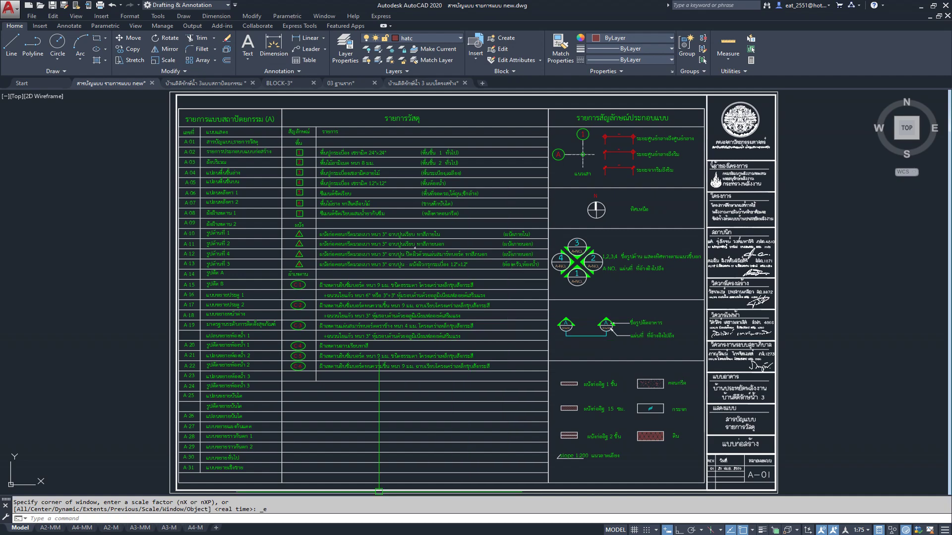
{"action": "left_click", "coordinate": [304, 519]}
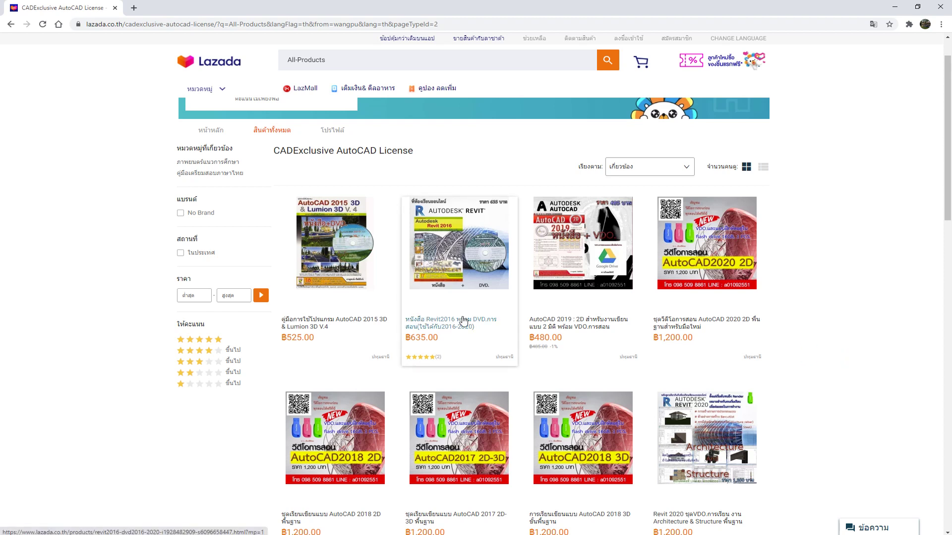
- Browse the CADExclusive products, view the SketchUp2020 product page, and go back
{"action": "scroll", "coordinate": [463, 320], "scroll_direction": "down", "scroll_amount": 1}
{"action": "scroll", "coordinate": [461, 321], "scroll_direction": "down", "scroll_amount": 2}
{"action": "scroll", "coordinate": [459, 323], "scroll_direction": "down", "scroll_amount": 1}
{"action": "scroll", "coordinate": [466, 324], "scroll_direction": "down", "scroll_amount": 1}
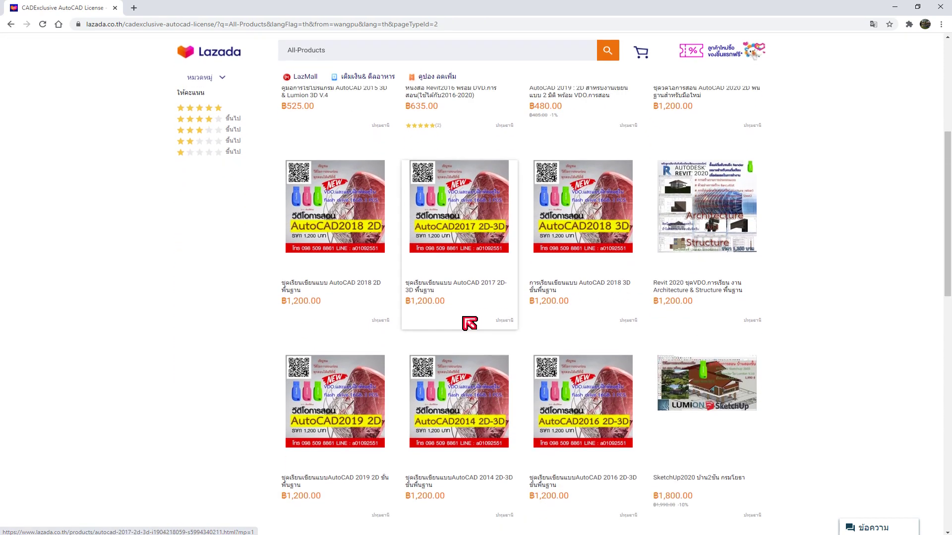
{"action": "left_click", "coordinate": [699, 387]}
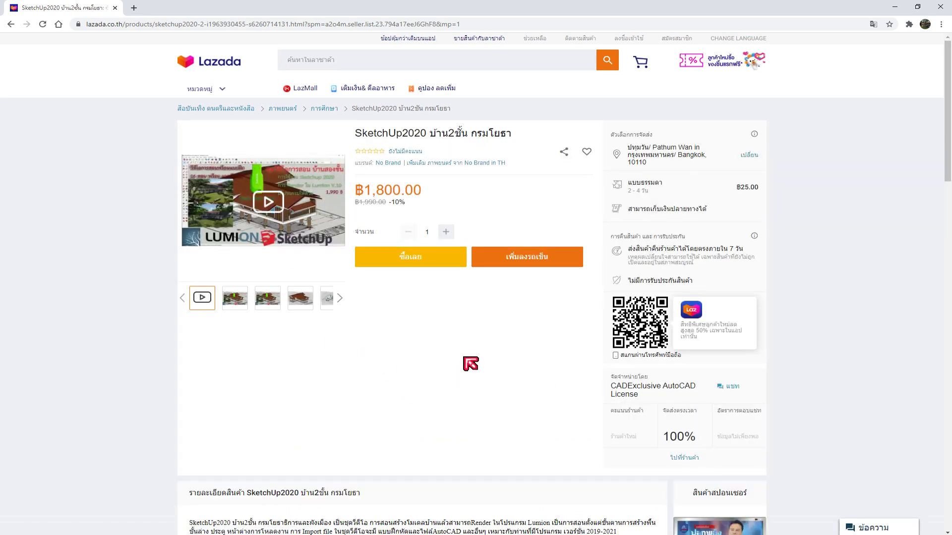
{"action": "key", "text": "alt+Left"}
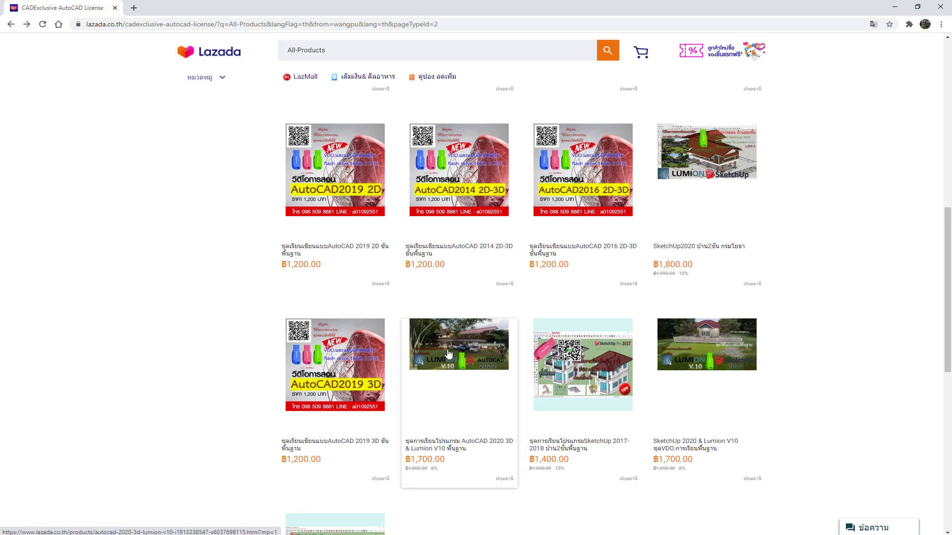
- Scroll back up the product grid and return to the AutoCAD drawing
{"action": "scroll", "coordinate": [393, 393], "scroll_direction": "up", "scroll_amount": 1}
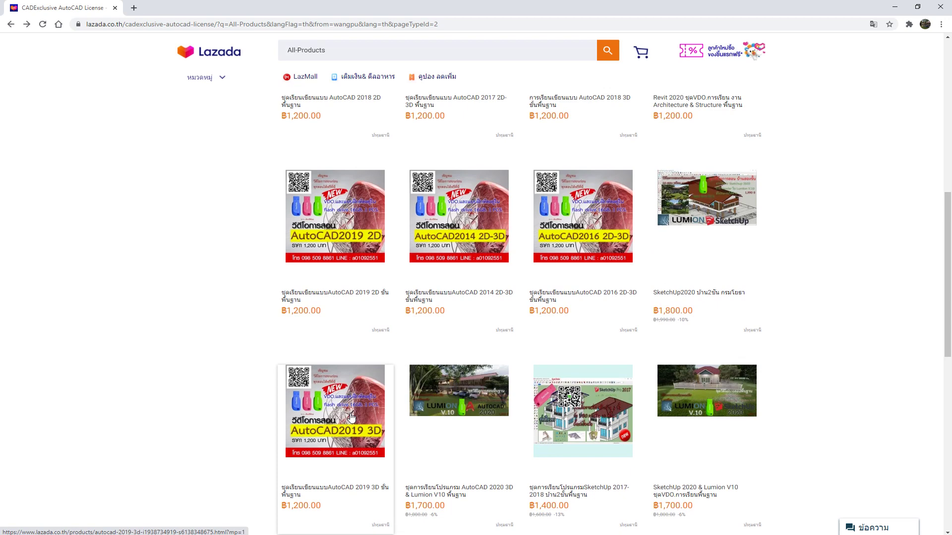
{"action": "scroll", "coordinate": [342, 298], "scroll_direction": "up", "scroll_amount": 3}
{"action": "scroll", "coordinate": [340, 243], "scroll_direction": "up", "scroll_amount": 3}
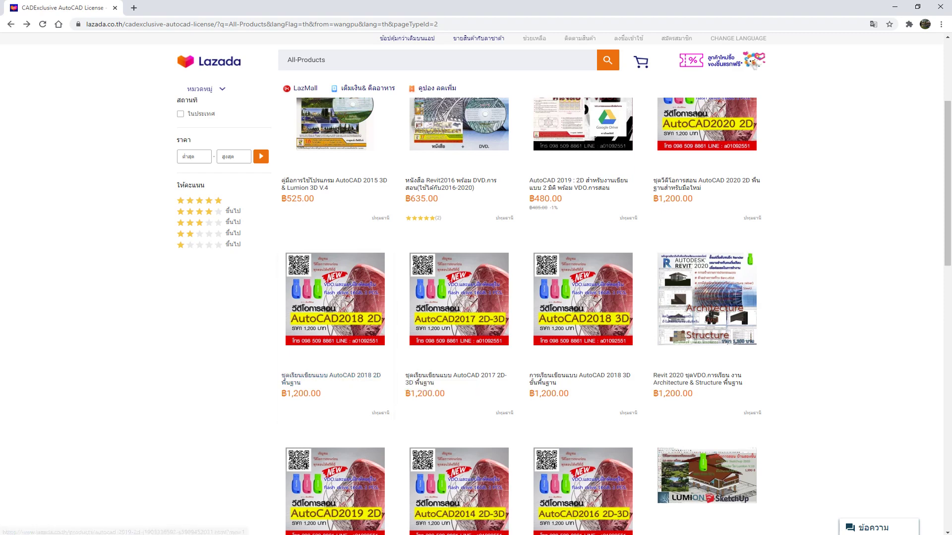
{"action": "left_click", "coordinate": [72, 508]}
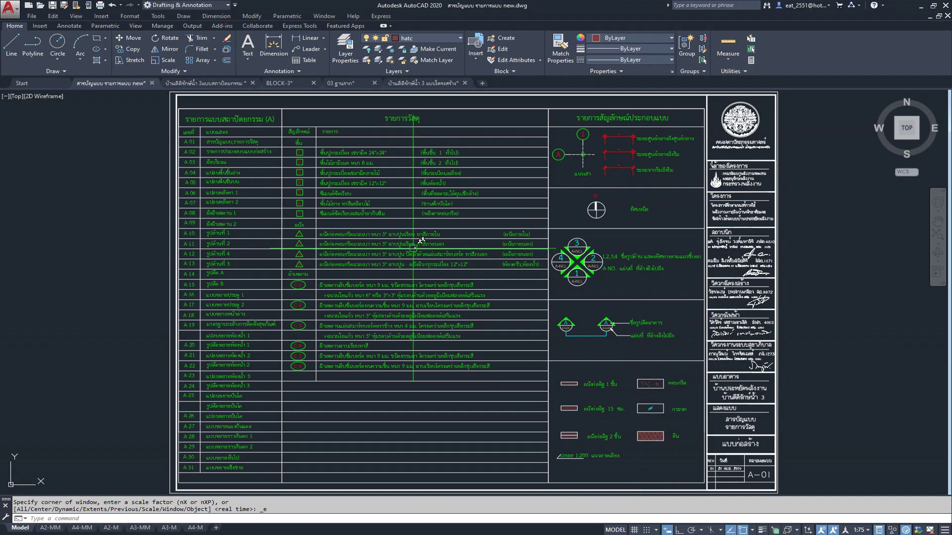
- In the house's architectural set, view sheet 5's floor plan, then sheets 2–5 and 12–15
{"action": "left_click", "coordinate": [205, 83]}
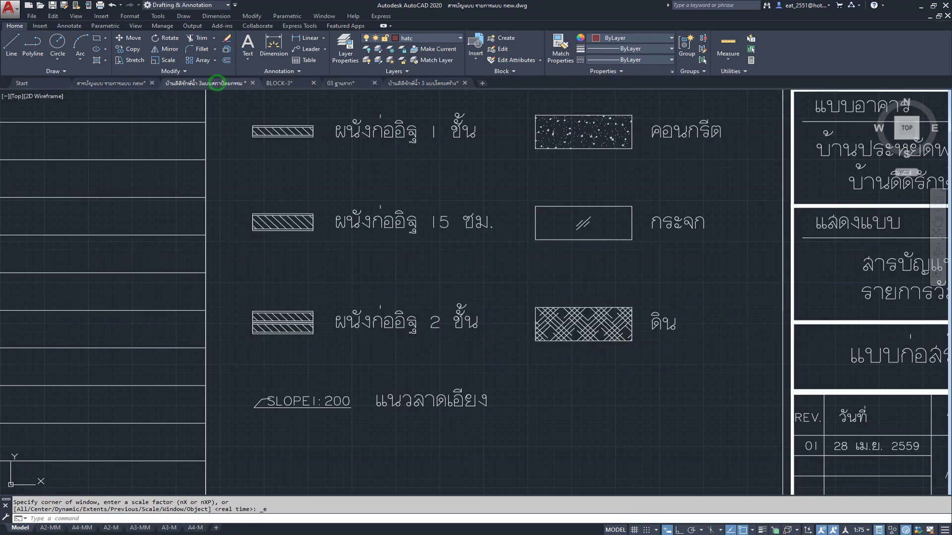
{"action": "scroll", "coordinate": [518, 262], "scroll_direction": "down", "scroll_amount": 5}
{"action": "scroll", "coordinate": [518, 268], "scroll_direction": "down", "scroll_amount": 3}
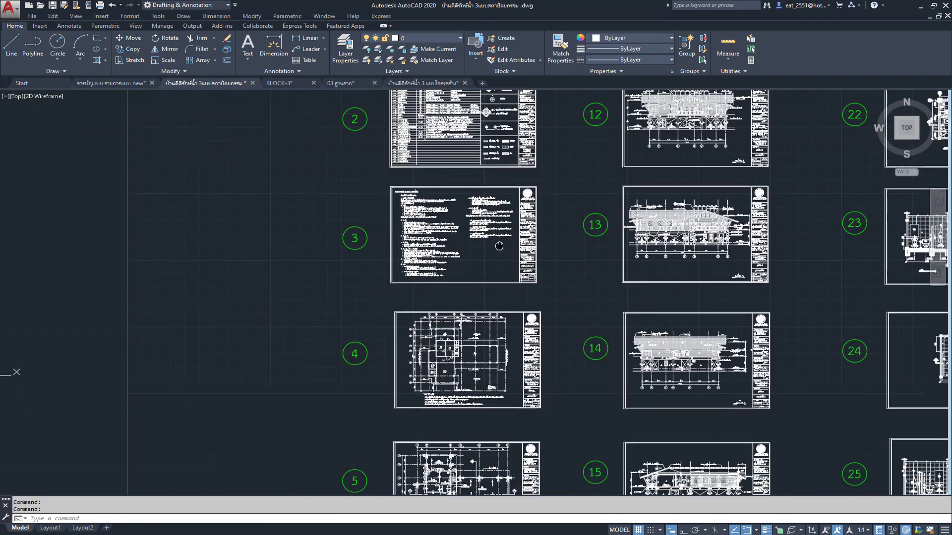
{"action": "scroll", "coordinate": [501, 302], "scroll_direction": "up", "scroll_amount": 3}
{"action": "middle_click_drag", "start_coordinate": [516, 367], "coordinate": [521, 180]}
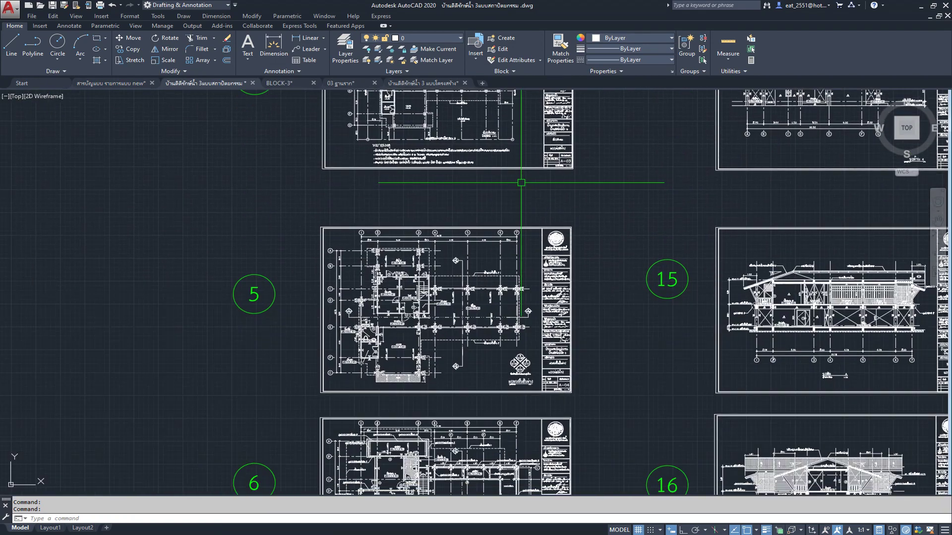
{"action": "scroll", "coordinate": [496, 346], "scroll_direction": "up", "scroll_amount": 3}
{"action": "middle_click_drag", "start_coordinate": [426, 327], "coordinate": [426, 337]}
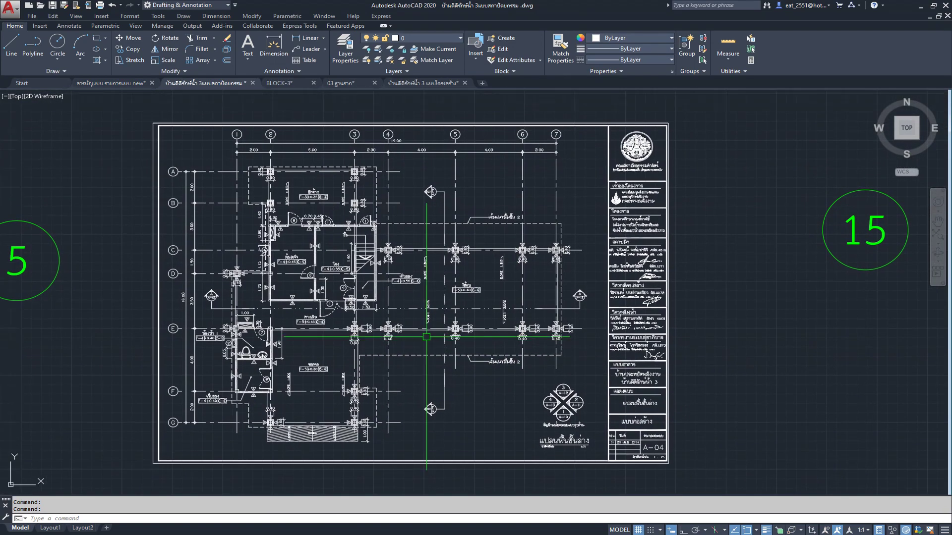
{"action": "scroll", "coordinate": [431, 308], "scroll_direction": "down", "scroll_amount": 5}
{"action": "mouse_move", "coordinate": [421, 99]}
{"action": "middle_mouse_down"}
{"action": "mouse_move", "coordinate": [398, 254]}
{"action": "mouse_move", "coordinate": [367, 349]}
{"action": "middle_mouse_up"}
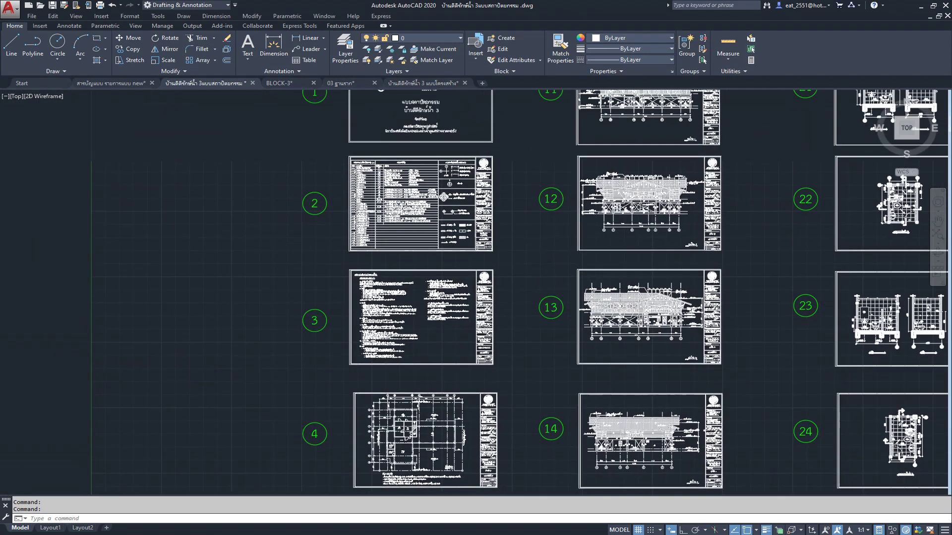
- Zoom in on sheet 4 so the A-03 plan fills the view
{"action": "scroll", "coordinate": [370, 350], "scroll_direction": "up", "scroll_amount": 3}
{"action": "scroll", "coordinate": [382, 356], "scroll_direction": "up", "scroll_amount": 3}
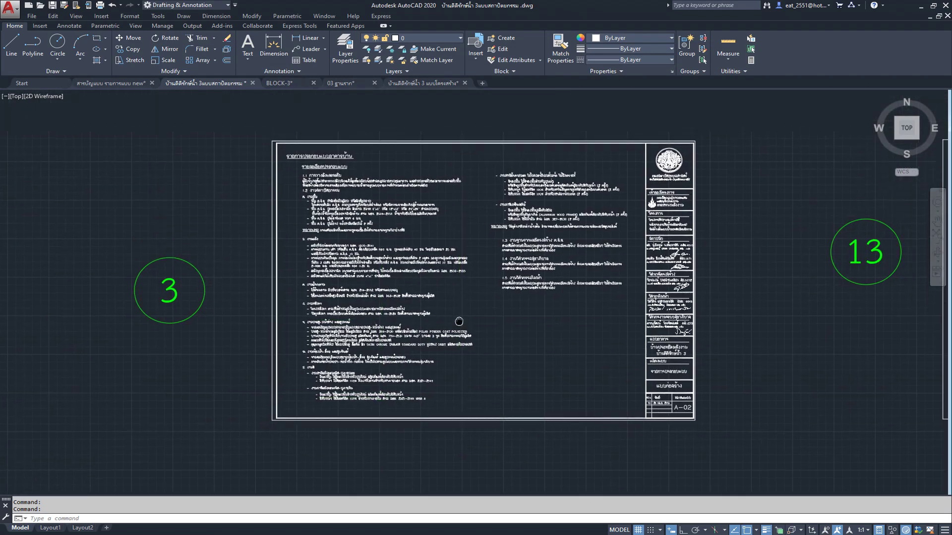
{"action": "scroll", "coordinate": [409, 255], "scroll_direction": "up", "scroll_amount": 3}
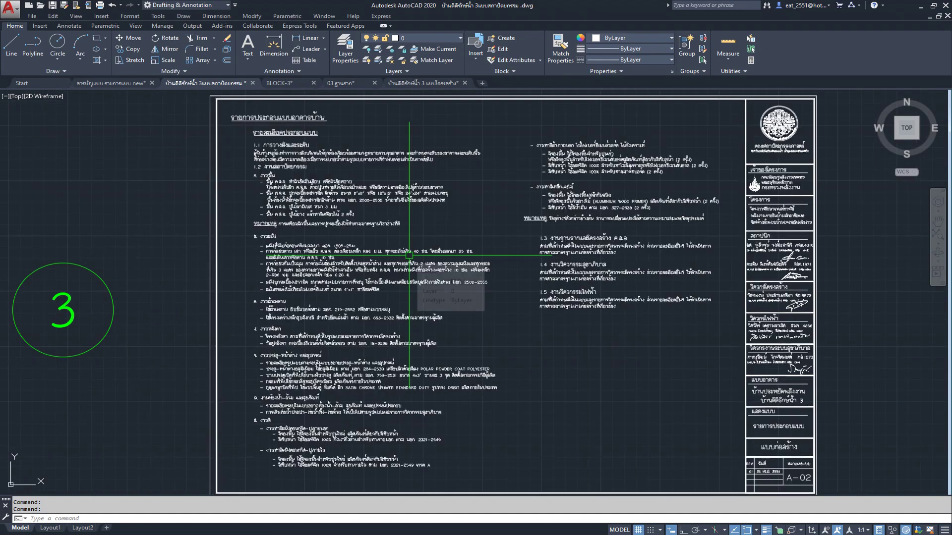
{"action": "scroll", "coordinate": [408, 255], "scroll_direction": "down", "scroll_amount": 1}
{"action": "scroll", "coordinate": [274, 139], "scroll_direction": "up", "scroll_amount": 2}
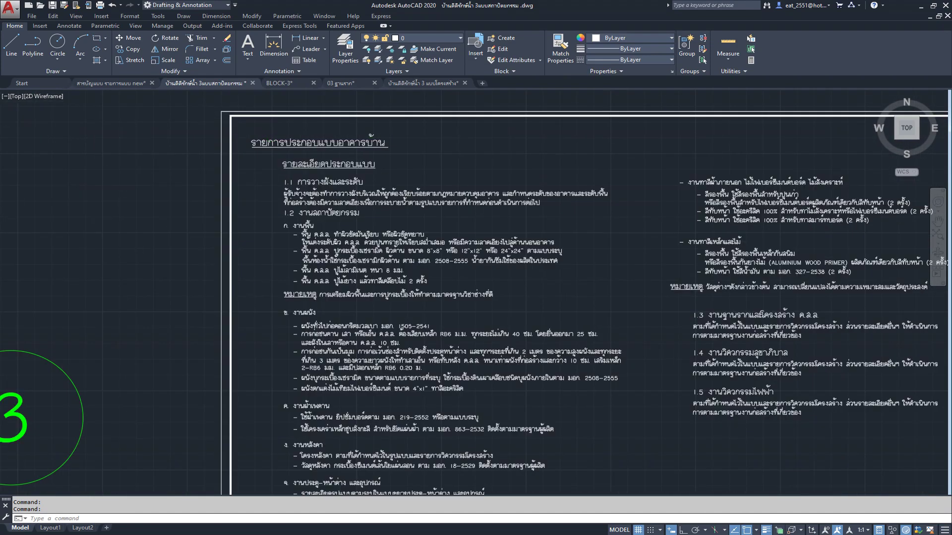
{"action": "scroll", "coordinate": [298, 141], "scroll_direction": "up", "scroll_amount": 1}
{"action": "scroll", "coordinate": [316, 143], "scroll_direction": "down", "scroll_amount": 2}
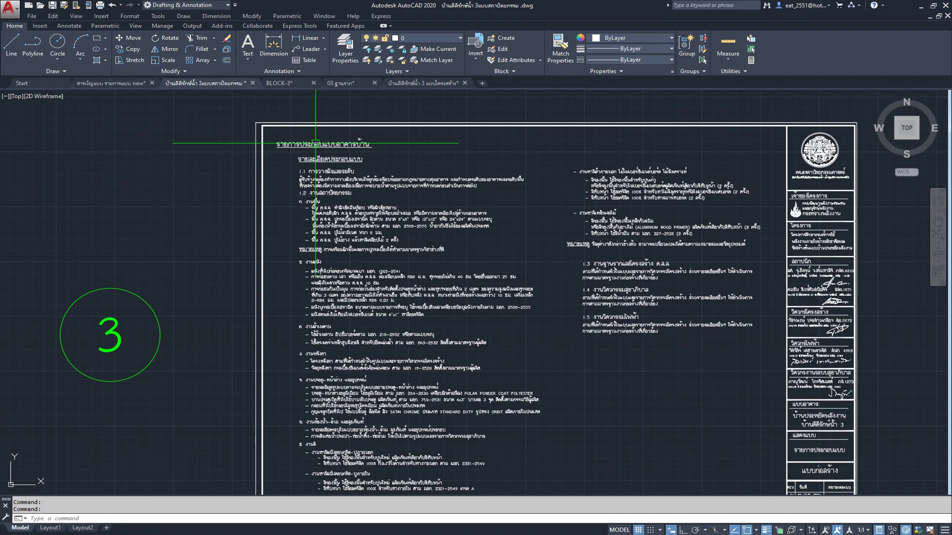
{"action": "scroll", "coordinate": [315, 143], "scroll_direction": "down", "scroll_amount": 2}
{"action": "middle_click_drag", "start_coordinate": [414, 361], "coordinate": [498, 189]}
{"action": "scroll", "coordinate": [499, 189], "scroll_direction": "up", "scroll_amount": 2}
{"action": "scroll", "coordinate": [498, 190], "scroll_direction": "up", "scroll_amount": 2}
{"action": "middle_click_drag", "start_coordinate": [540, 337], "coordinate": [524, 300]}
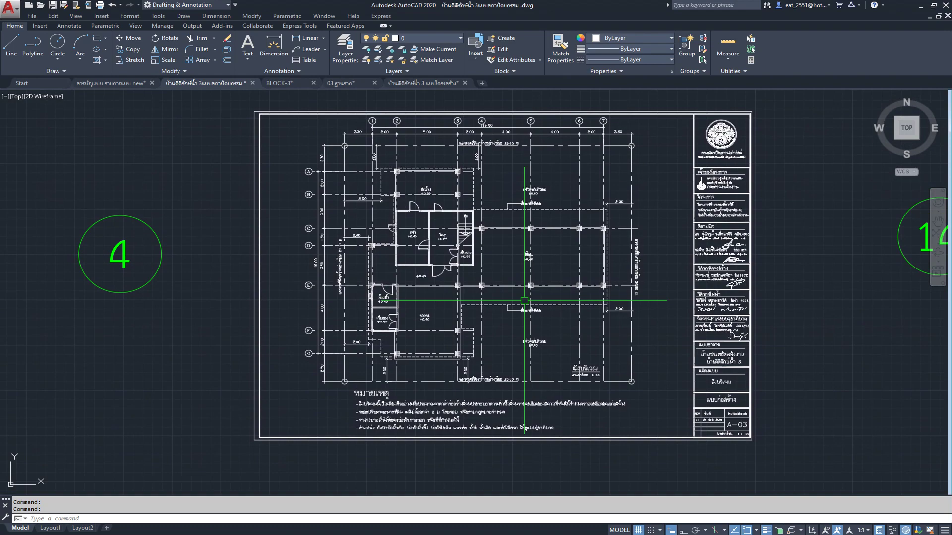
- Pan up to centre sheet A-04, then back down to sheet A-03
{"action": "scroll", "coordinate": [524, 300], "scroll_direction": "down", "scroll_amount": 2}
{"action": "middle_click_drag", "start_coordinate": [510, 350], "coordinate": [495, 257]}
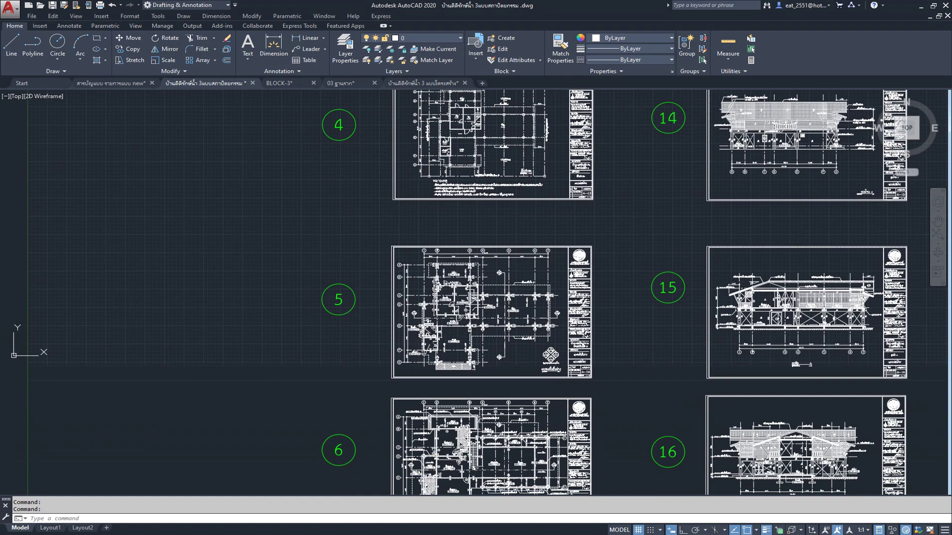
{"action": "scroll", "coordinate": [496, 258], "scroll_direction": "up", "scroll_amount": 2}
{"action": "middle_click_drag", "start_coordinate": [485, 348], "coordinate": [501, 318]}
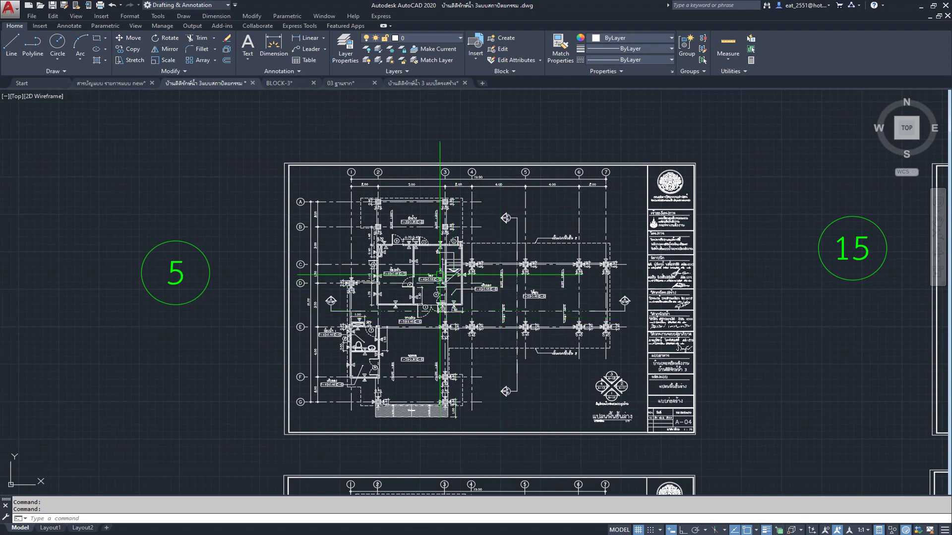
{"action": "scroll", "coordinate": [439, 258], "scroll_direction": "up", "scroll_amount": 1}
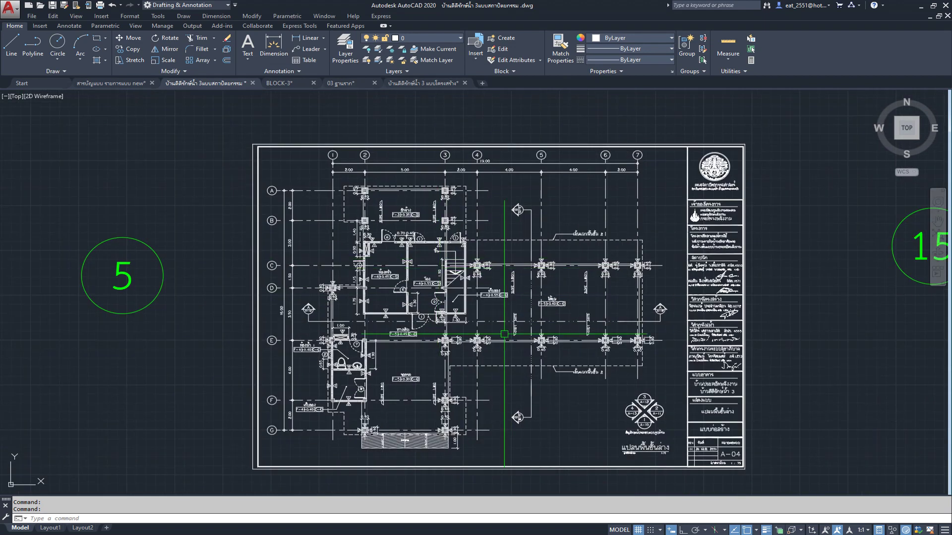
{"action": "scroll", "coordinate": [504, 334], "scroll_direction": "down", "scroll_amount": 5}
{"action": "middle_click_drag", "start_coordinate": [485, 240], "coordinate": [450, 291]}
{"action": "scroll", "coordinate": [454, 263], "scroll_direction": "up", "scroll_amount": 3}
{"action": "scroll", "coordinate": [457, 236], "scroll_direction": "up", "scroll_amount": 2}
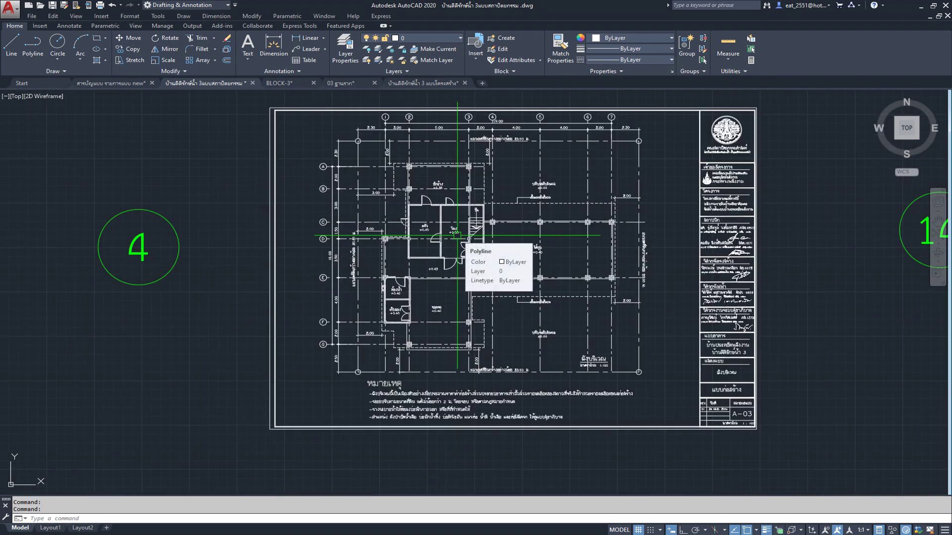
{"action": "scroll", "coordinate": [457, 235], "scroll_direction": "down", "scroll_amount": 3}
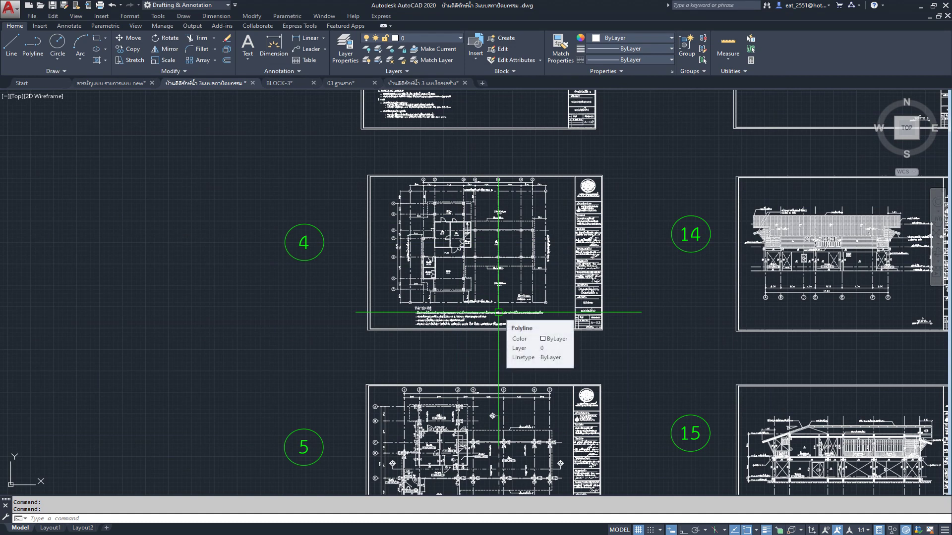
- Centre and zoom on the A-04 plan, then bring up the drawing-index document
{"action": "middle_click_drag", "start_coordinate": [510, 356], "coordinate": [507, 214]}
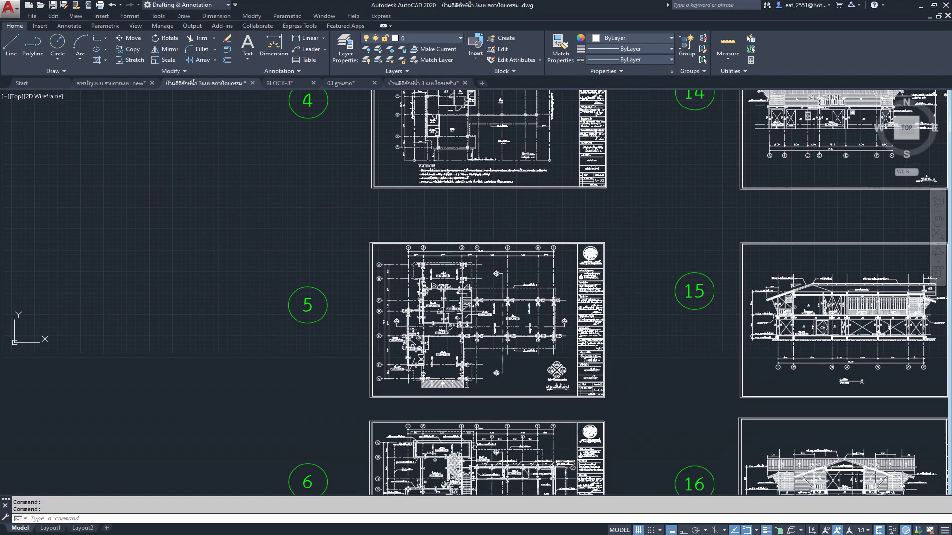
{"action": "scroll", "coordinate": [494, 300], "scroll_direction": "up", "scroll_amount": 2}
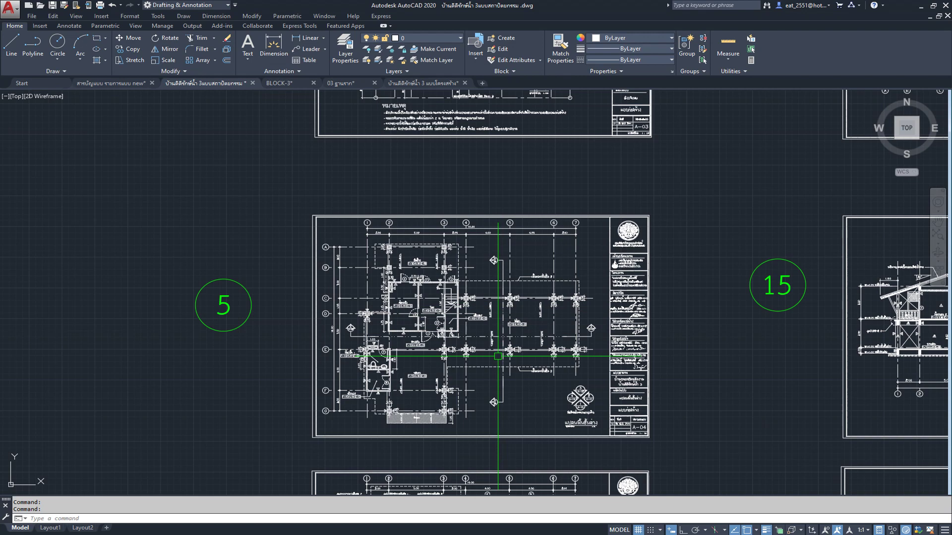
{"action": "scroll", "coordinate": [498, 356], "scroll_direction": "up", "scroll_amount": 2}
{"action": "middle_click_drag", "start_coordinate": [497, 355], "coordinate": [499, 326]}
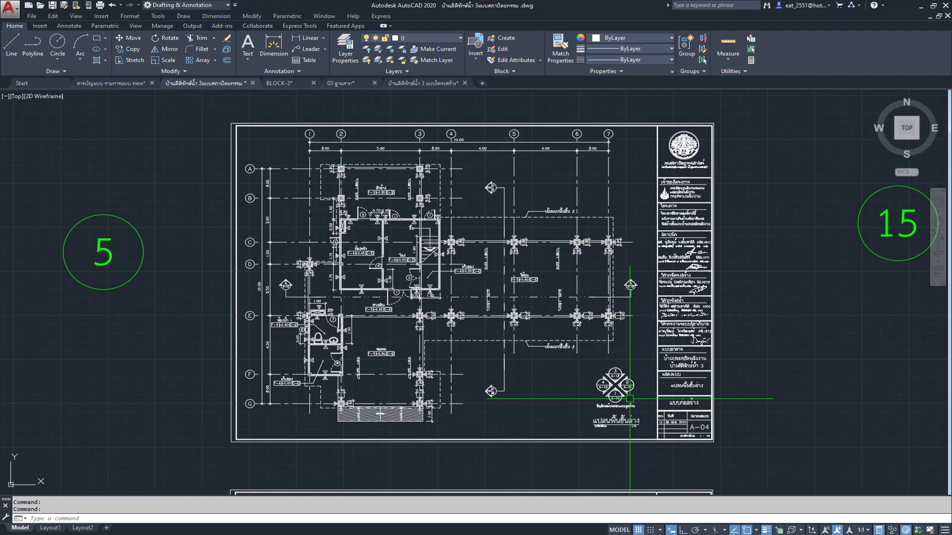
{"action": "middle_click_drag", "start_coordinate": [600, 426], "coordinate": [635, 413]}
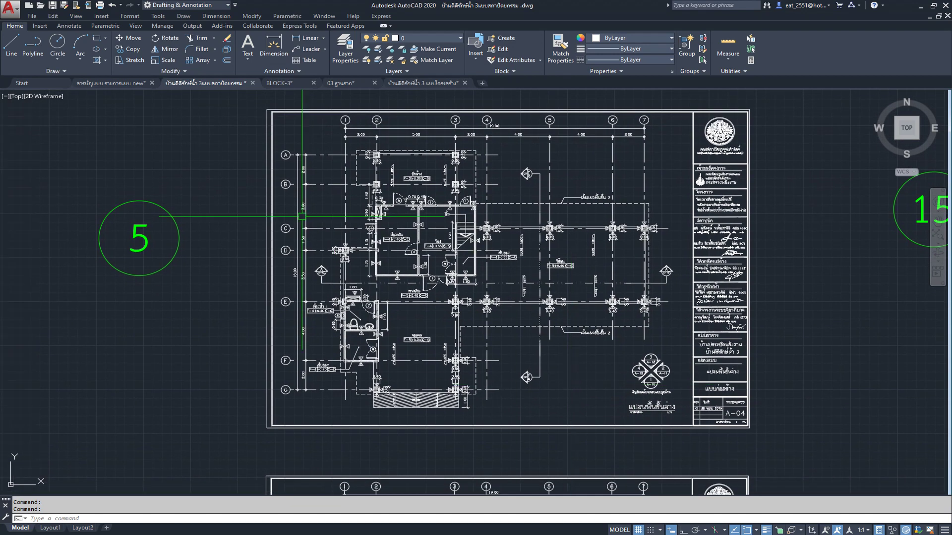
{"action": "left_click", "coordinate": [124, 84]}
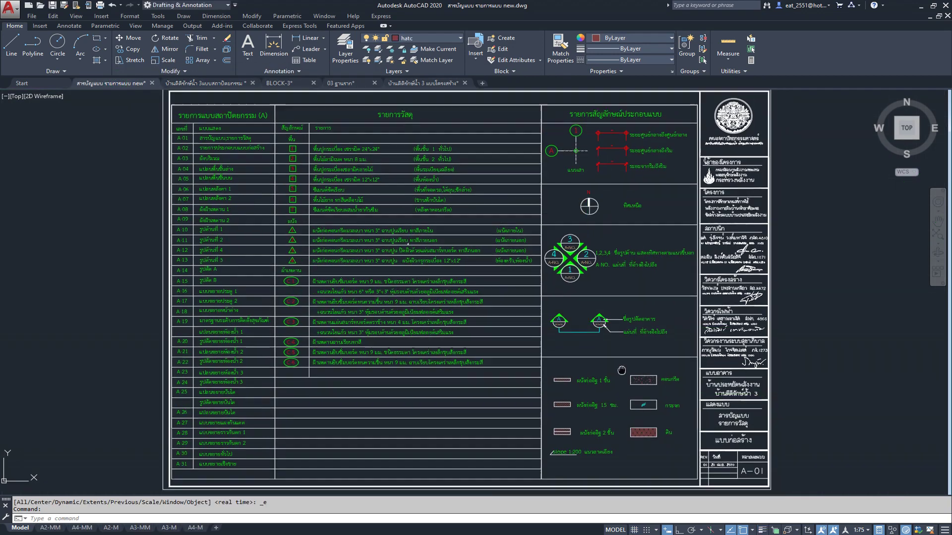
- Zoom to the elevation marker, test-select marker 3, and turn on Group Selection
{"action": "scroll", "coordinate": [463, 187], "scroll_direction": "up", "scroll_amount": 2}
{"action": "scroll", "coordinate": [460, 162], "scroll_direction": "up", "scroll_amount": 3}
{"action": "scroll", "coordinate": [460, 163], "scroll_direction": "up", "scroll_amount": 1}
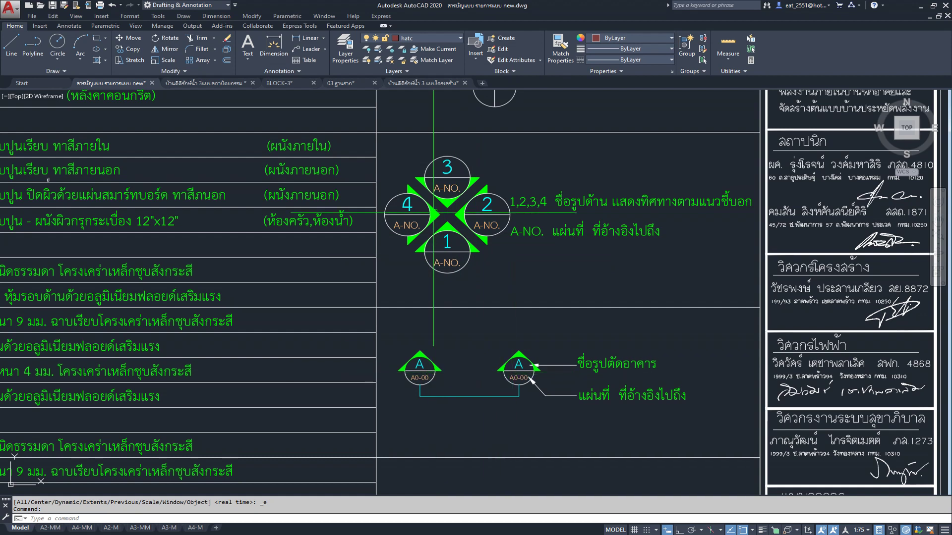
{"action": "left_click", "coordinate": [450, 198]}
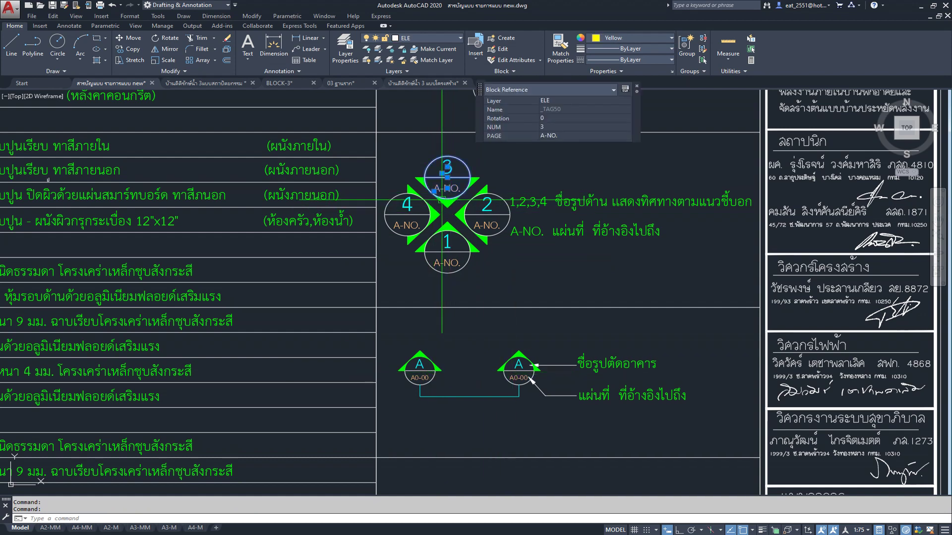
{"action": "key", "text": "Escape"}
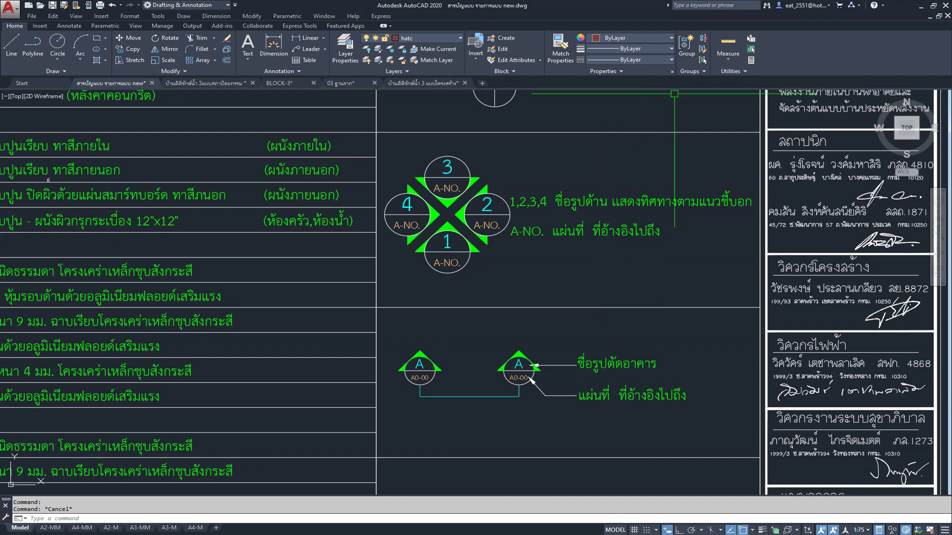
{"action": "left_click", "coordinate": [703, 60]}
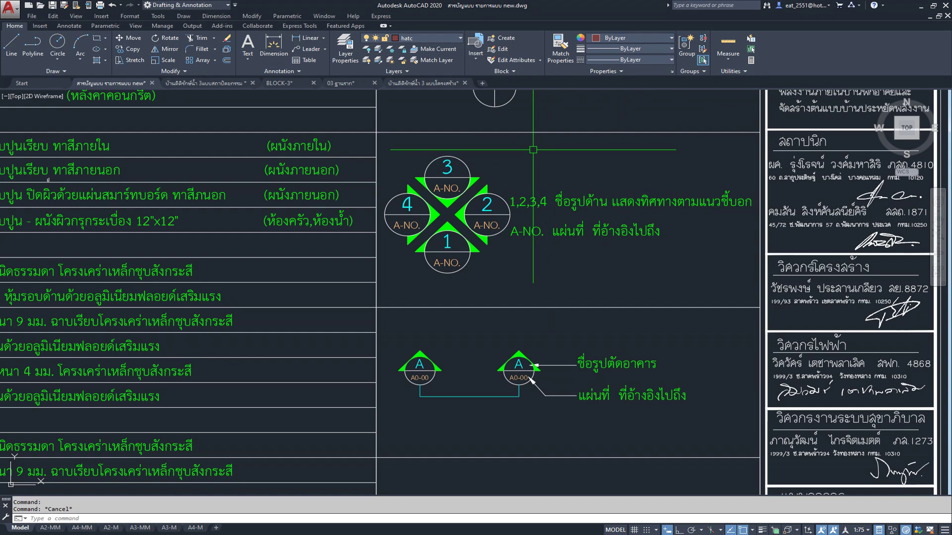
- Select the whole four-way elevation marker group and copy it with Ctrl+C
{"action": "scroll", "coordinate": [533, 149], "scroll_direction": "down", "scroll_amount": 3}
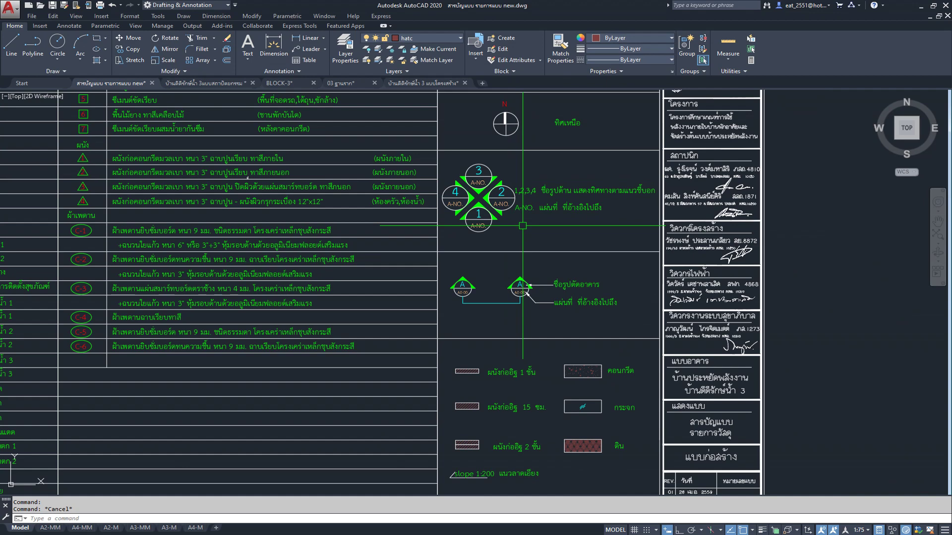
{"action": "scroll", "coordinate": [472, 214], "scroll_direction": "up", "scroll_amount": 2}
{"action": "left_click", "coordinate": [479, 173]}
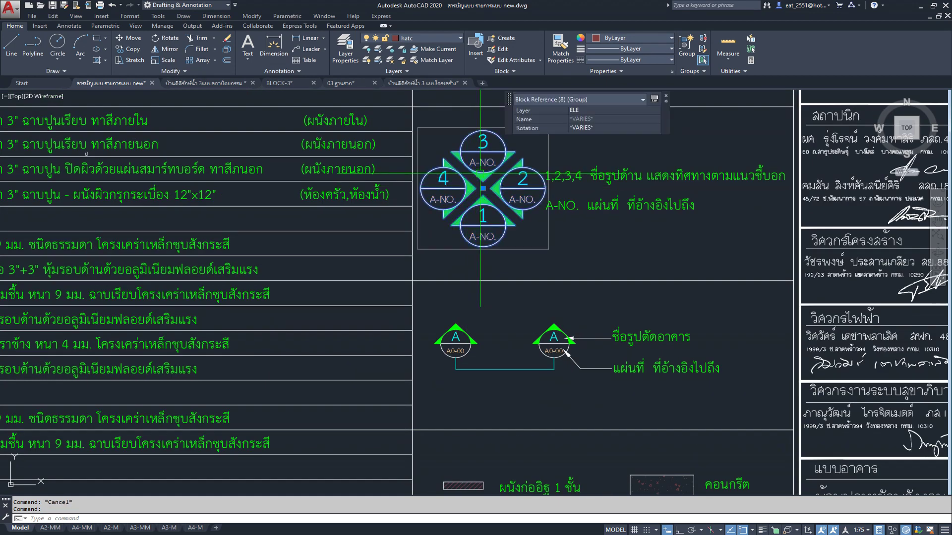
{"action": "key", "text": "Escape"}
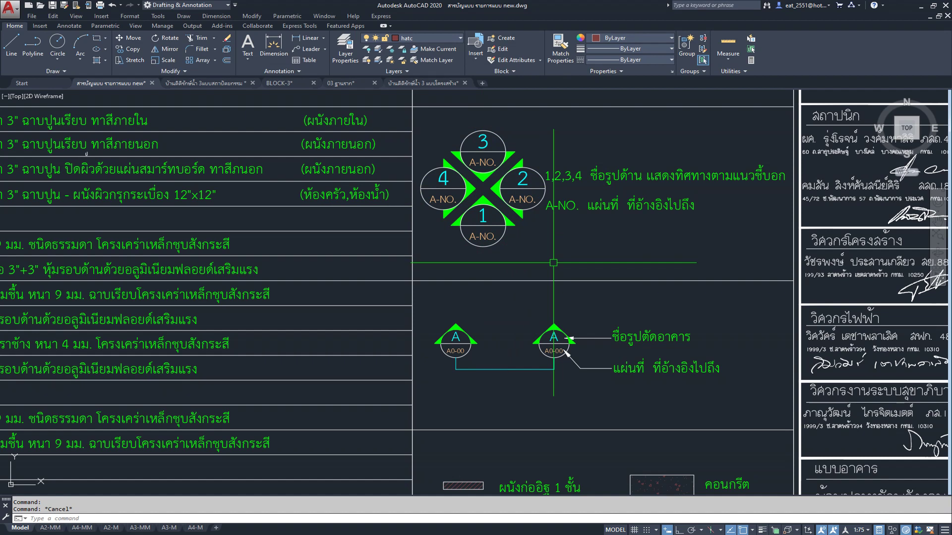
{"action": "left_click", "coordinate": [481, 174]}
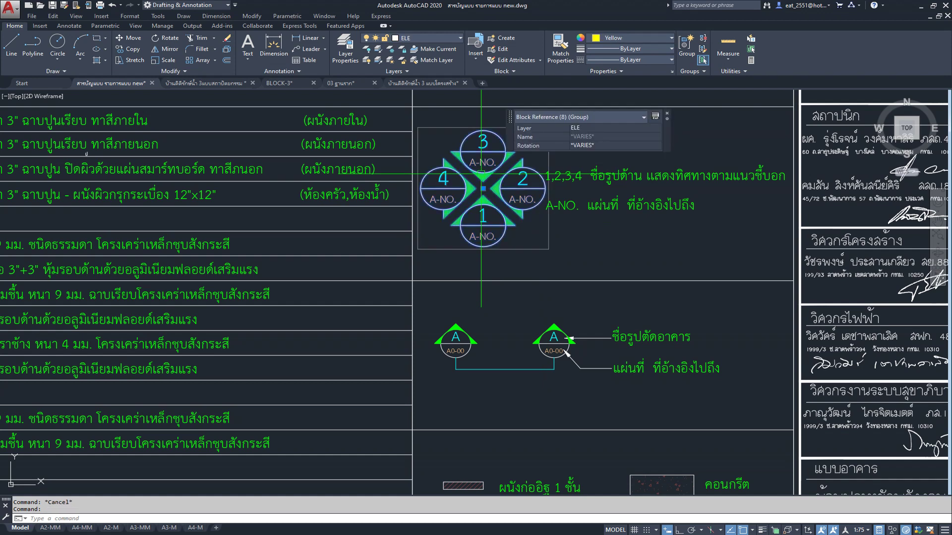
{"action": "key", "text": "Escape"}
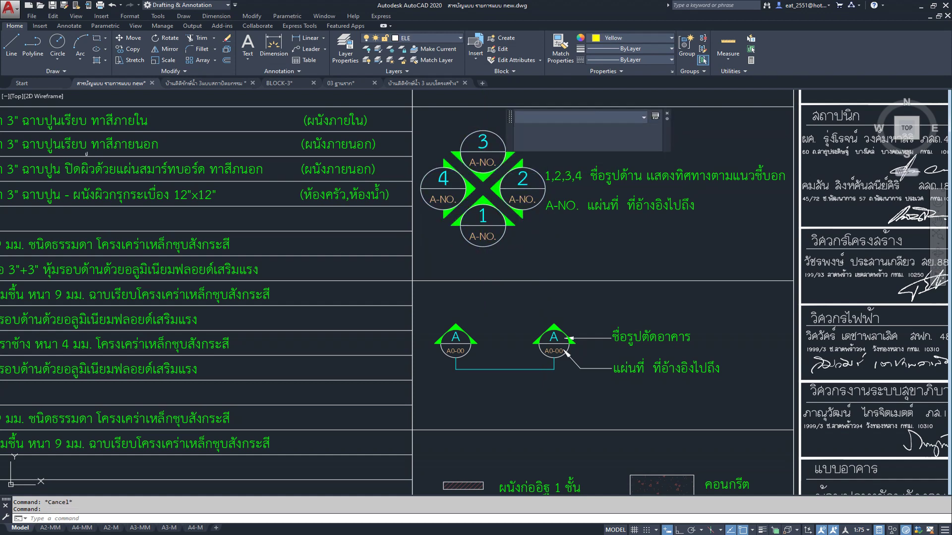
{"action": "left_click", "coordinate": [482, 188]}
{"action": "key", "text": "ctrl+c"}
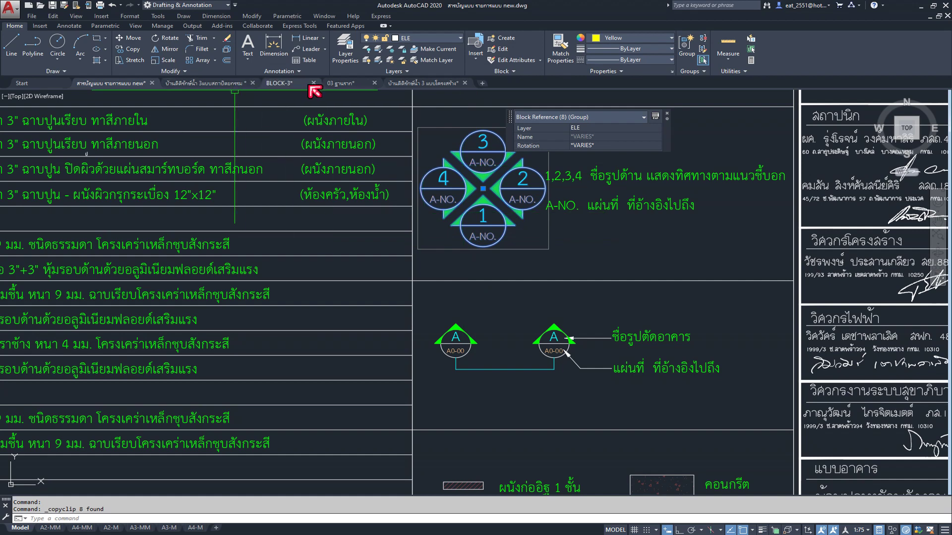
{"action": "left_click", "coordinate": [203, 83]}
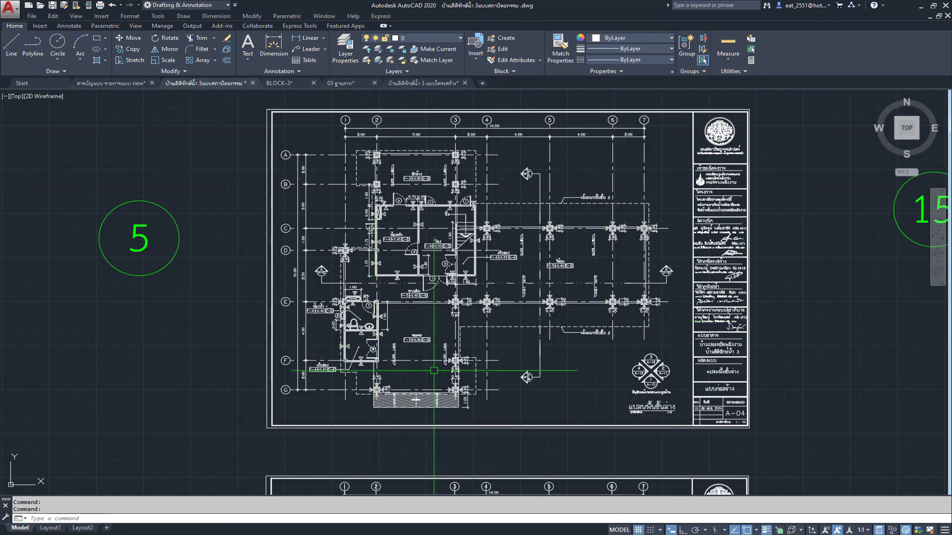
- Pan and zoom around sheet A-04 to inspect its elevation markers and top edge
{"action": "middle_click_drag", "start_coordinate": [386, 358], "coordinate": [386, 297]}
{"action": "scroll", "coordinate": [496, 322], "scroll_direction": "up", "scroll_amount": 1}
{"action": "scroll", "coordinate": [575, 293], "scroll_direction": "up", "scroll_amount": 3}
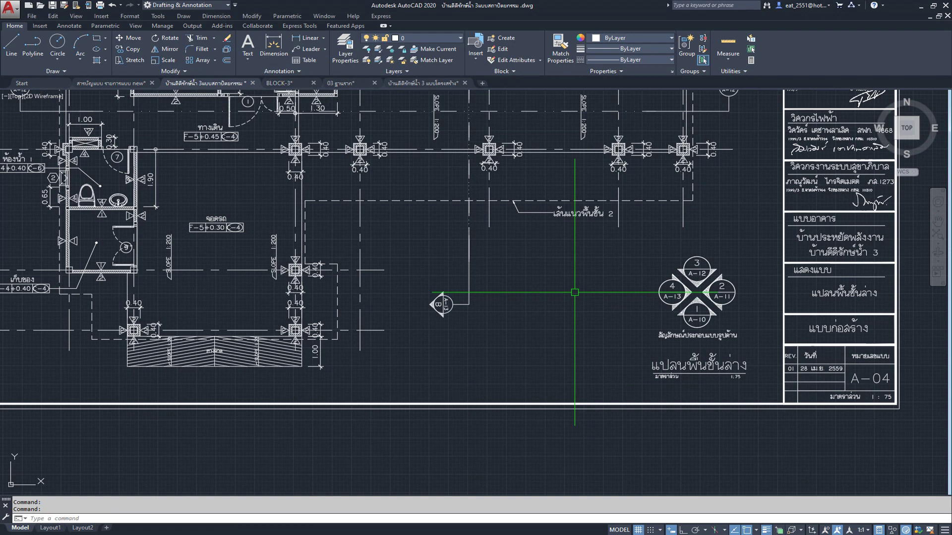
{"action": "scroll", "coordinate": [575, 293], "scroll_direction": "down", "scroll_amount": 4}
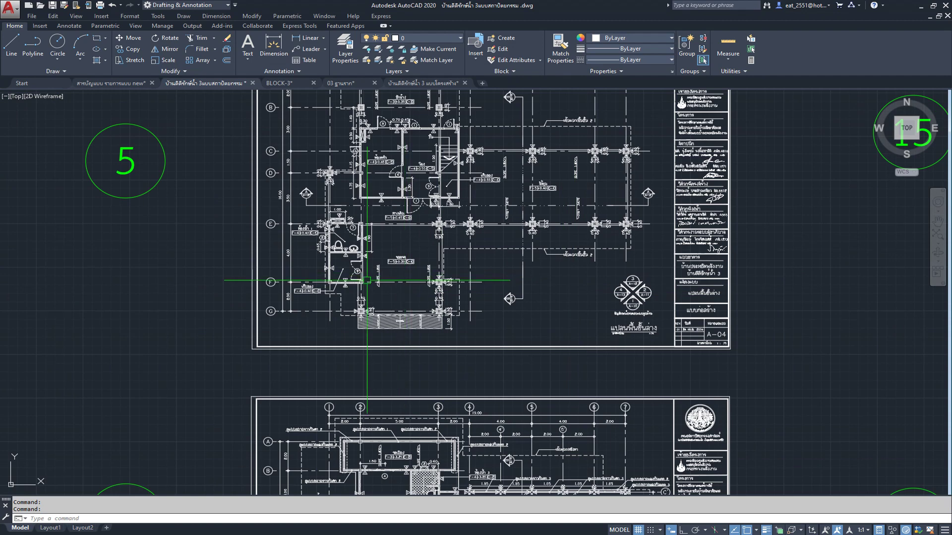
{"action": "scroll", "coordinate": [362, 285], "scroll_direction": "up", "scroll_amount": 5}
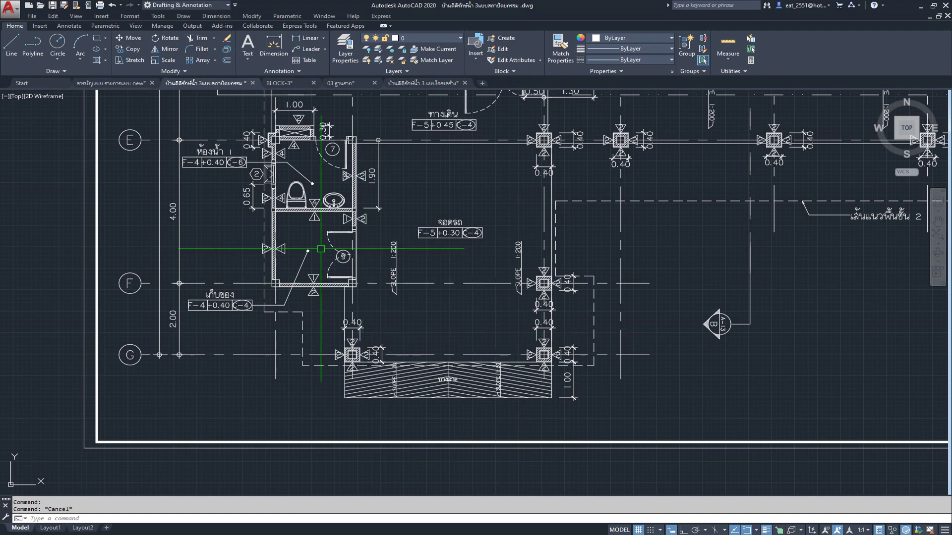
{"action": "scroll", "coordinate": [321, 249], "scroll_direction": "down", "scroll_amount": 5}
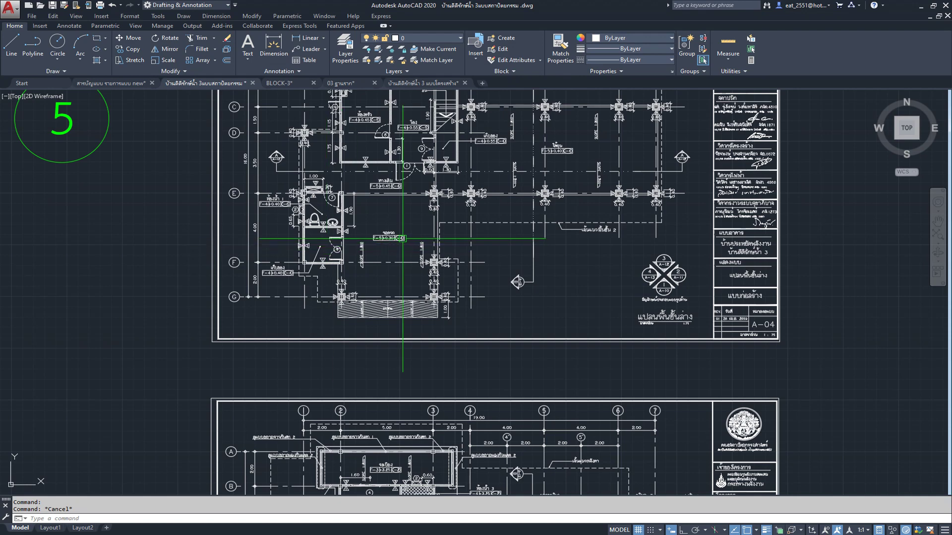
{"action": "middle_click_drag", "start_coordinate": [327, 250], "coordinate": [308, 337]}
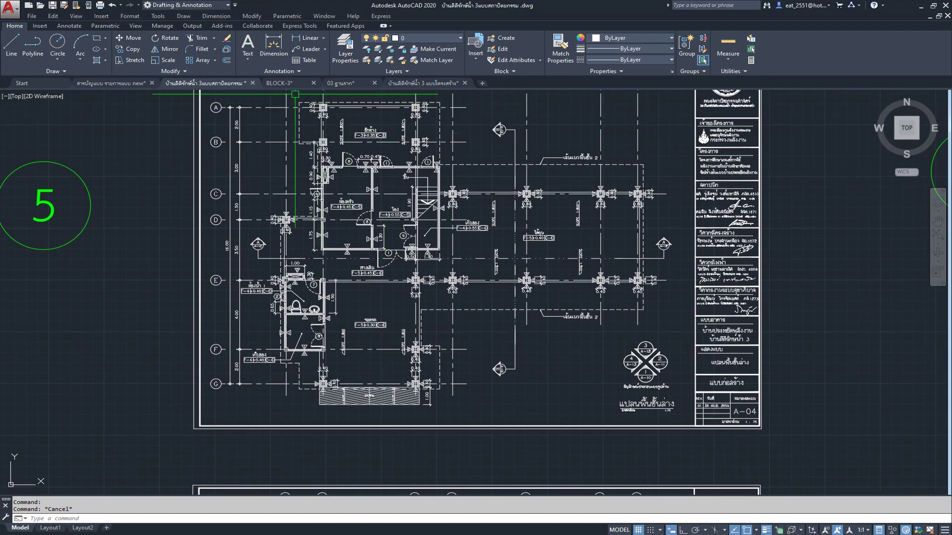
- Create the new blank Drawing3, then return to the architectural plan drawing
{"action": "left_click", "coordinate": [489, 88]}
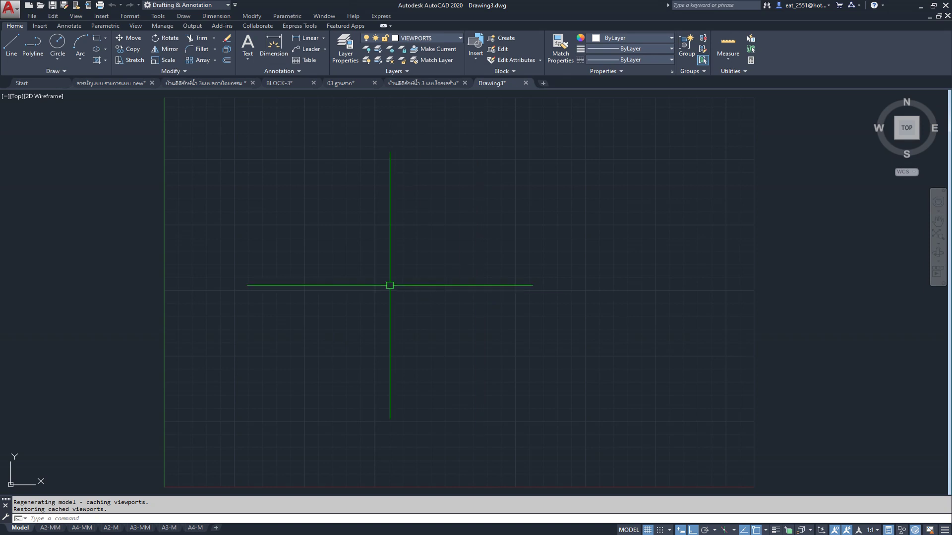
{"action": "left_click", "coordinate": [219, 84]}
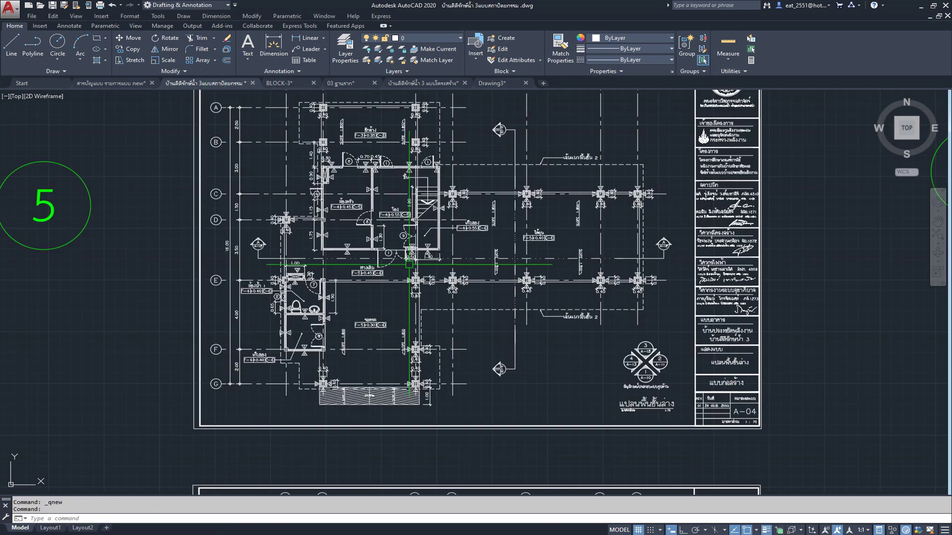
{"action": "scroll", "coordinate": [408, 265], "scroll_direction": "down", "scroll_amount": 1}
{"action": "left_click", "coordinate": [257, 128]}
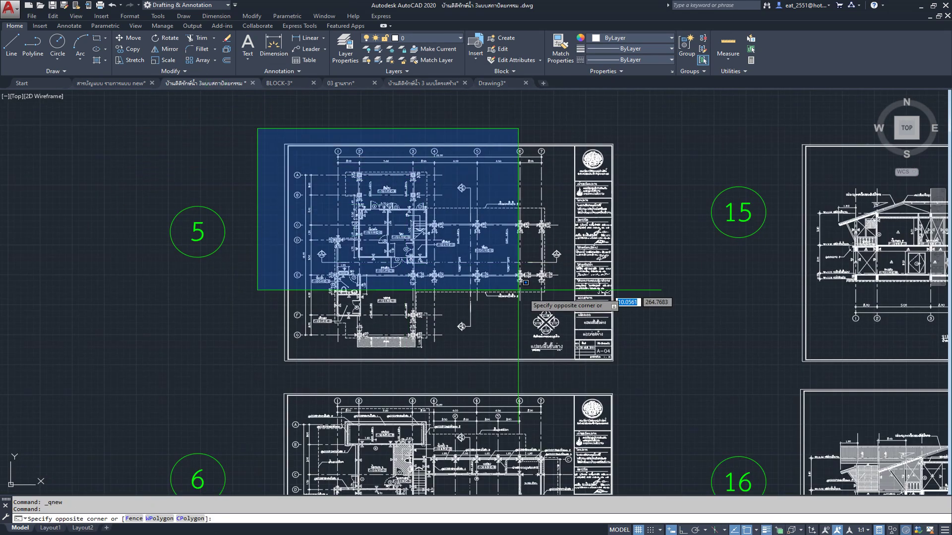
- Copy the A-04 foundation plan sheet (18,559 objects) to the clipboard and switch to Drawing3
{"action": "left_click", "coordinate": [639, 372]}
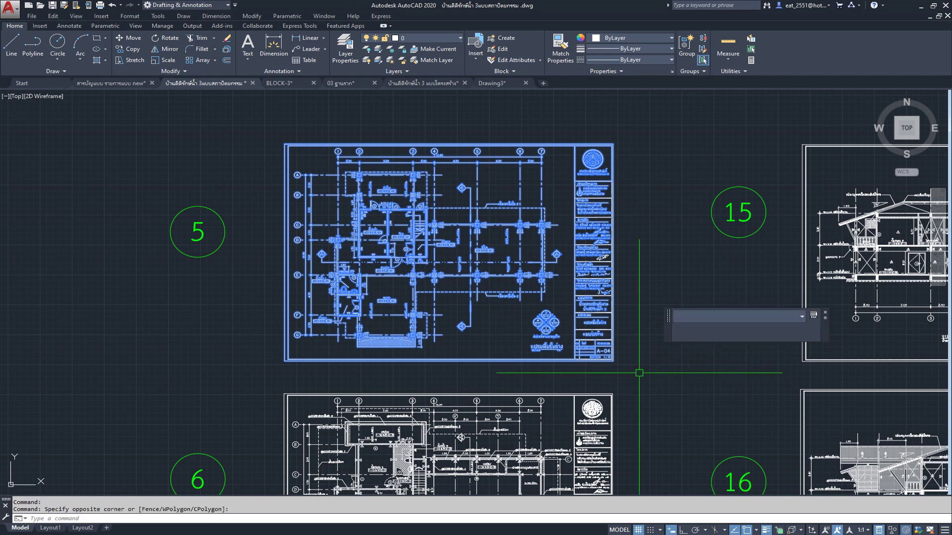
{"action": "key", "text": "ctrl+c"}
{"action": "left_click", "coordinate": [826, 355]}
{"action": "left_click", "coordinate": [864, 377]}
{"action": "left_click", "coordinate": [878, 530]}
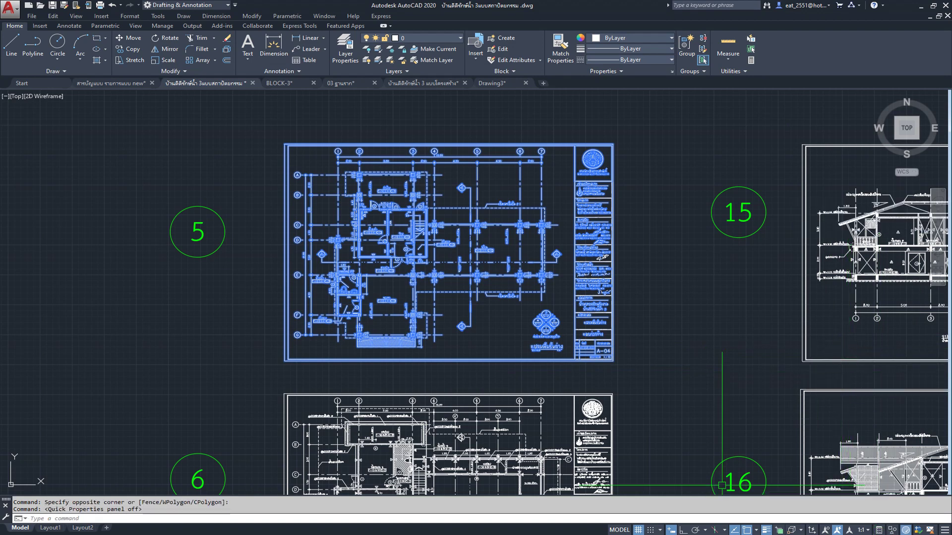
{"action": "left_click", "coordinate": [496, 84]}
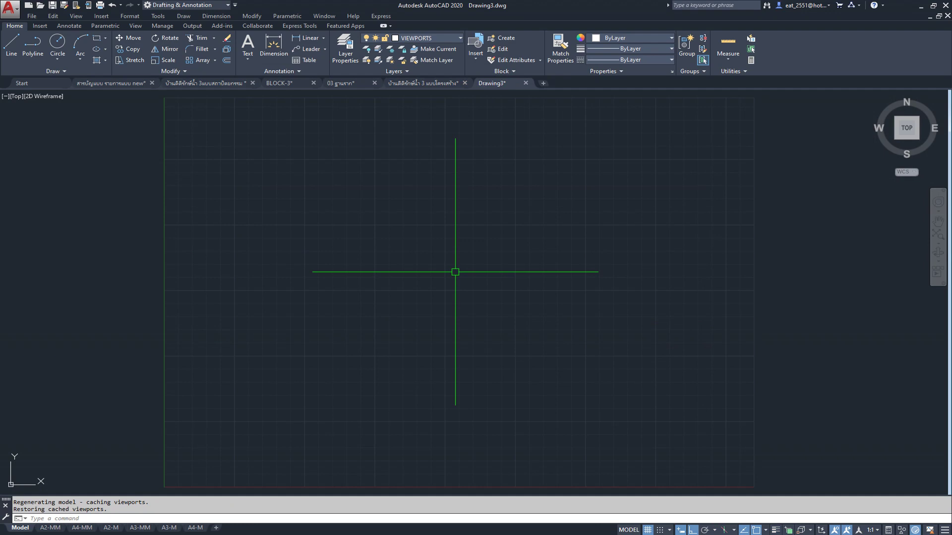
- Paste the copied A-04 sheet into Drawing3 and select the whole sheet
{"action": "key", "text": "ctrl+v"}
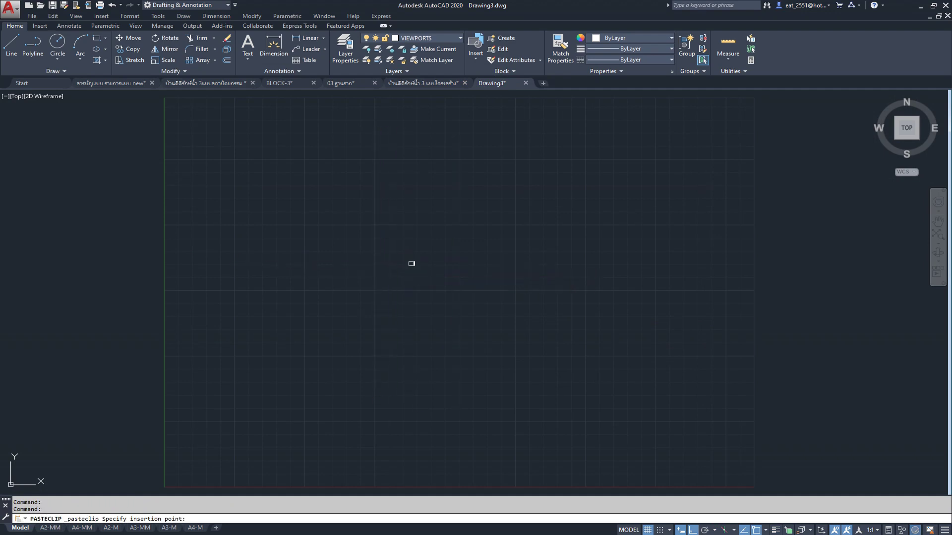
{"action": "left_click", "coordinate": [935, 236]}
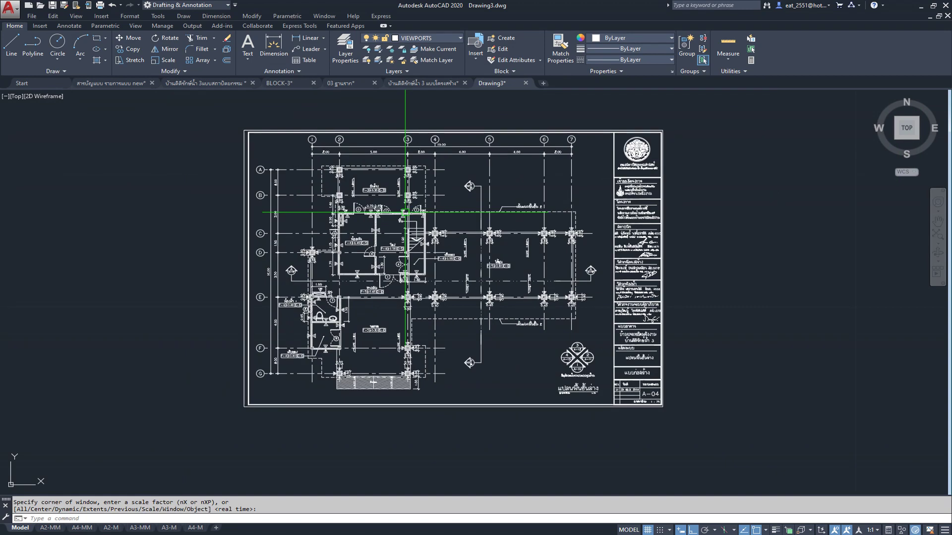
{"action": "left_click", "coordinate": [228, 117]}
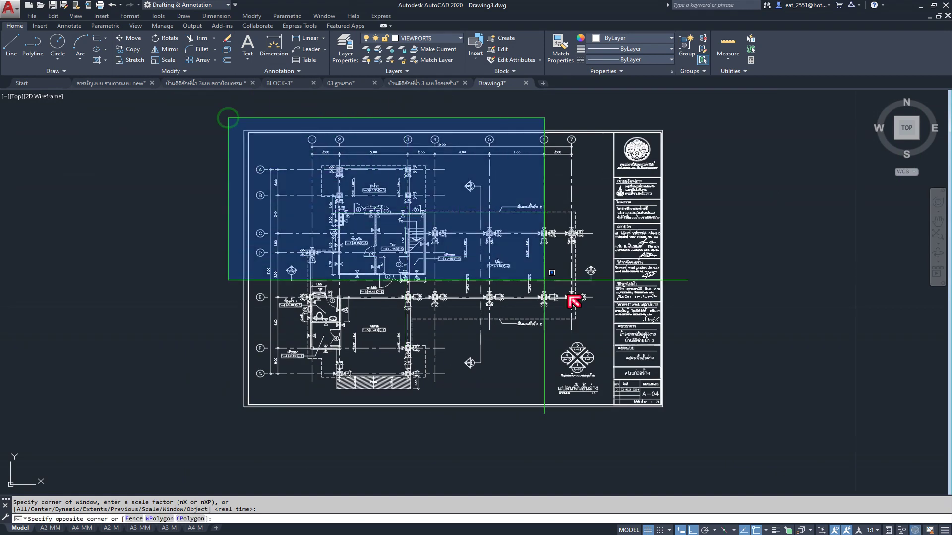
{"action": "left_click", "coordinate": [686, 429]}
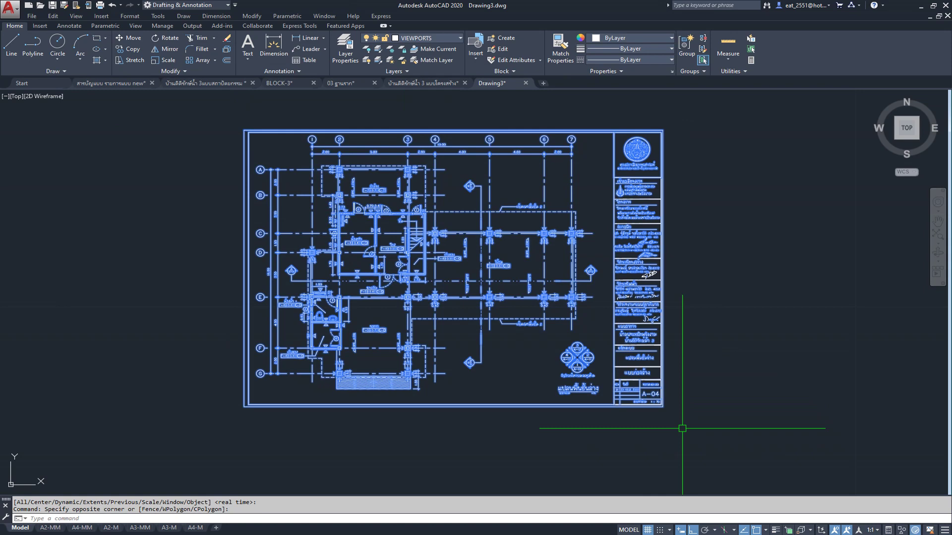
- Scale the sheet by reference so grid line G to F measures 2, then zoom extents
{"action": "left_click", "coordinate": [168, 60]}
{"action": "scroll", "coordinate": [273, 389], "scroll_direction": "up", "scroll_amount": 5}
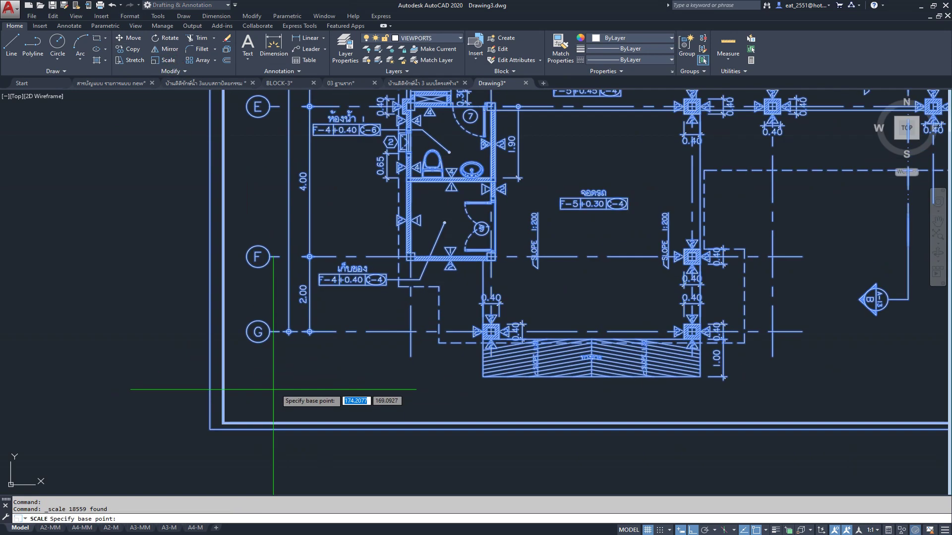
{"action": "scroll", "coordinate": [336, 337], "scroll_direction": "up", "scroll_amount": 3}
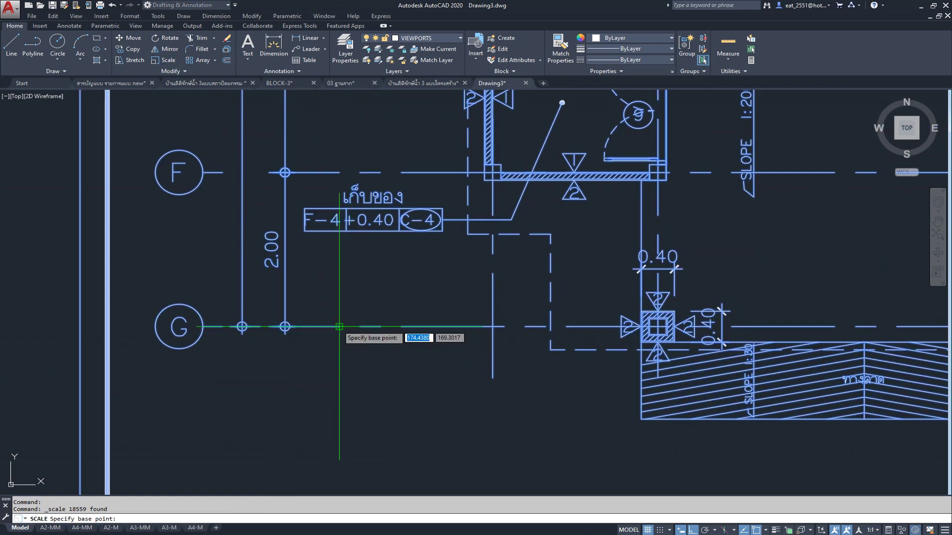
{"action": "left_click", "coordinate": [339, 326]}
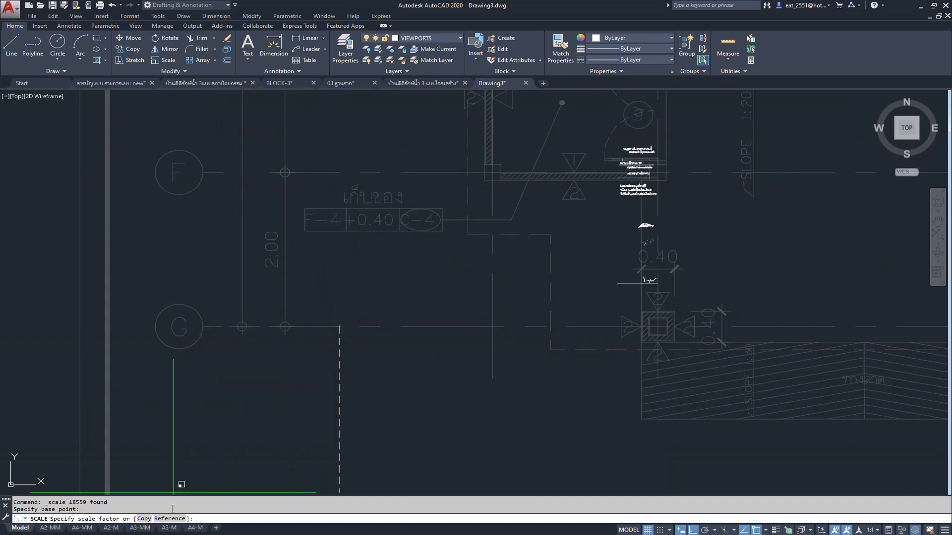
{"action": "type", "text": "R"}
{"action": "key", "text": "Return"}
{"action": "left_click", "coordinate": [339, 326]}
{"action": "left_click", "coordinate": [339, 172]}
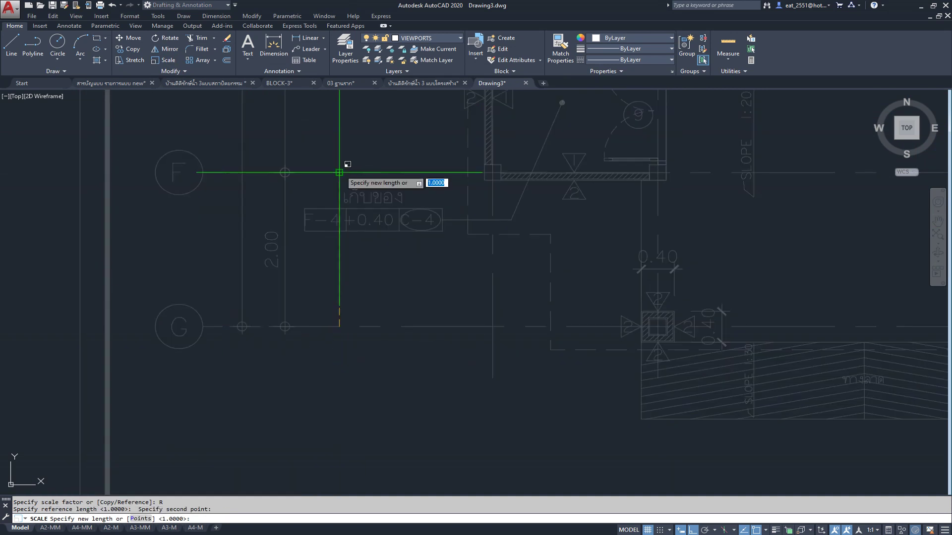
{"action": "type", "text": "2"}
{"action": "key", "text": "Return"}
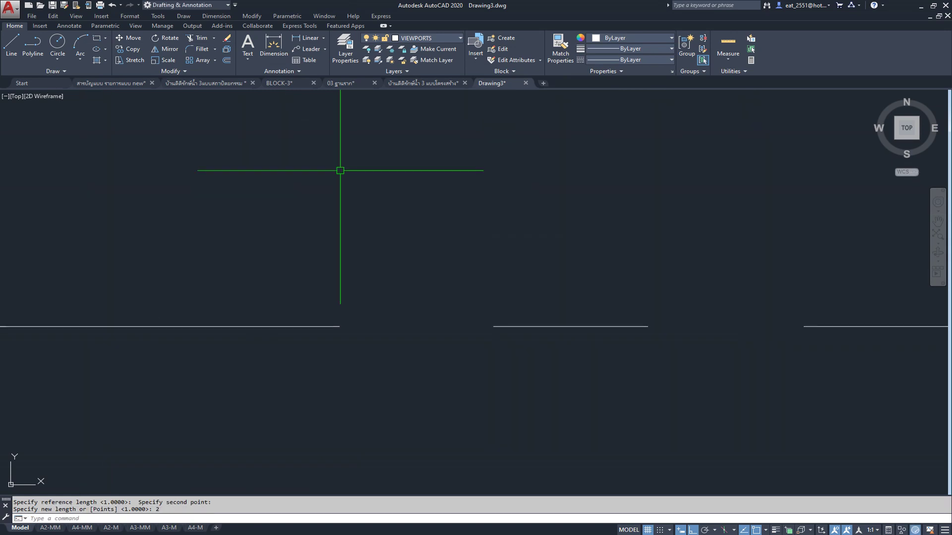
{"action": "scroll", "coordinate": [379, 206], "scroll_direction": "down", "scroll_amount": 2}
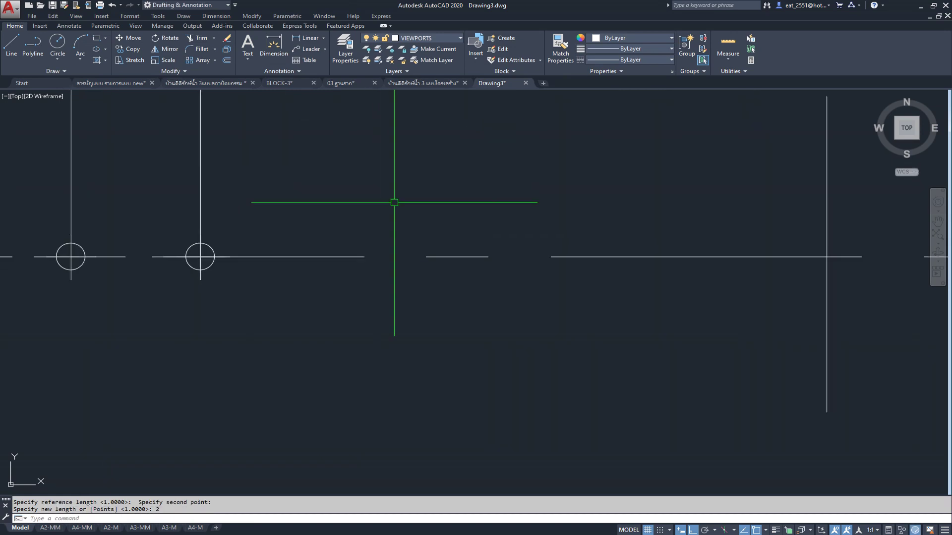
{"action": "scroll", "coordinate": [393, 202], "scroll_direction": "down", "scroll_amount": 3}
{"action": "middle_click", "coordinate": [463, 269]}
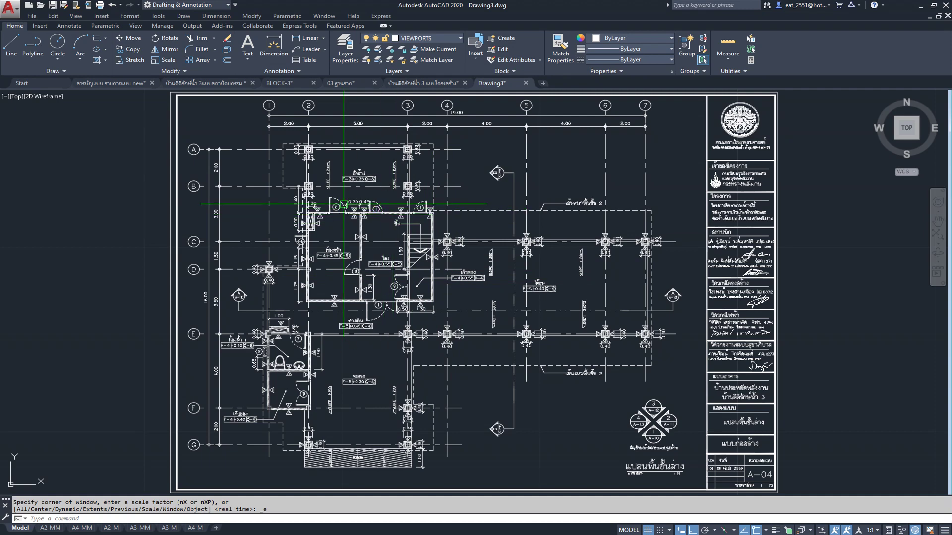
- Switch to the architectural house drawing and zoom out to show sheets 5–30
{"action": "scroll", "coordinate": [333, 209], "scroll_direction": "up", "scroll_amount": 4}
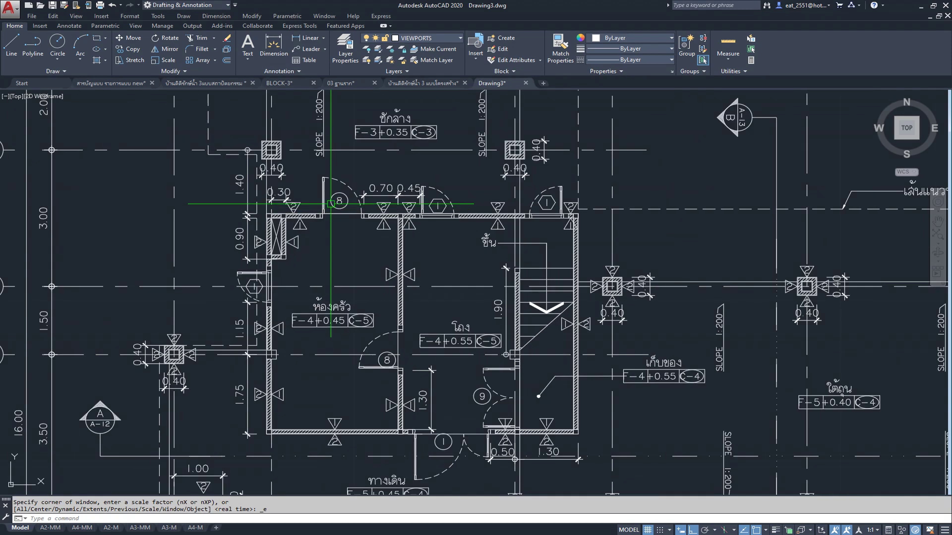
{"action": "scroll", "coordinate": [321, 188], "scroll_direction": "up", "scroll_amount": 3}
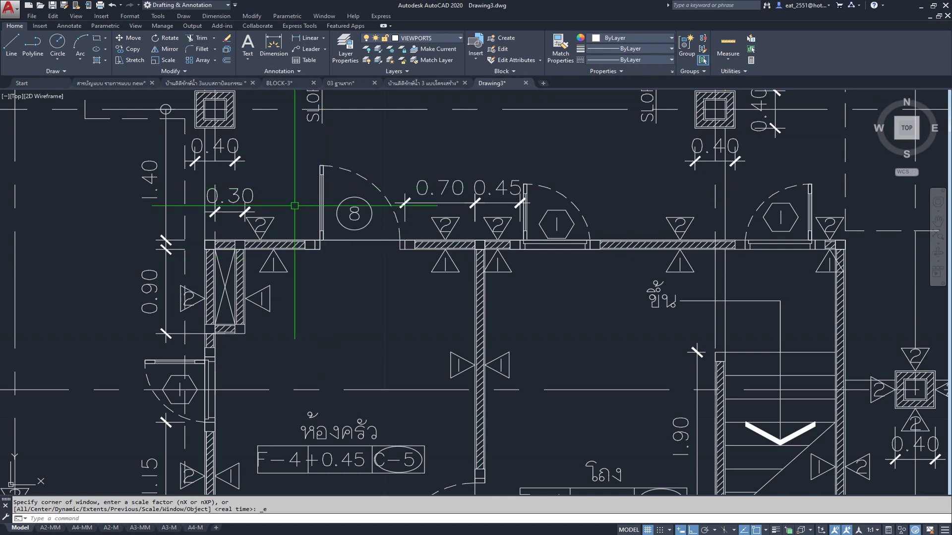
{"action": "scroll", "coordinate": [295, 206], "scroll_direction": "down", "scroll_amount": 5}
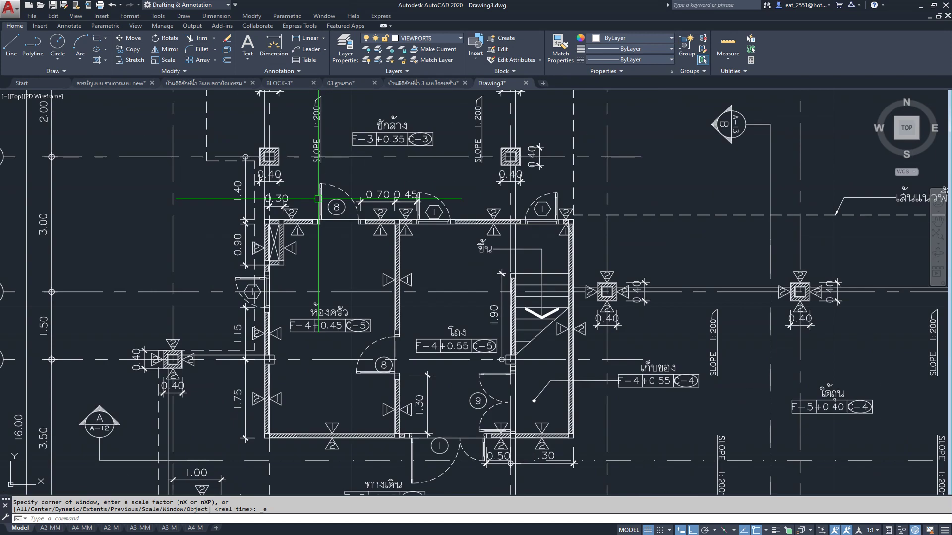
{"action": "scroll", "coordinate": [319, 205], "scroll_direction": "up", "scroll_amount": 3}
{"action": "scroll", "coordinate": [327, 213], "scroll_direction": "down", "scroll_amount": 3}
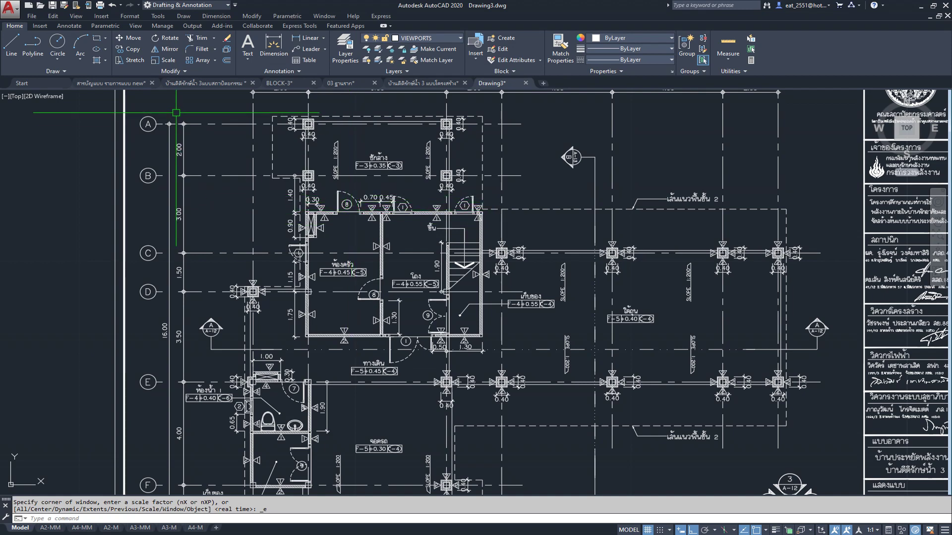
{"action": "left_click", "coordinate": [195, 83]}
{"action": "scroll", "coordinate": [340, 257], "scroll_direction": "down", "scroll_amount": 3}
{"action": "scroll", "coordinate": [339, 258], "scroll_direction": "down", "scroll_amount": 2}
{"action": "scroll", "coordinate": [463, 281], "scroll_direction": "up", "scroll_amount": 2}
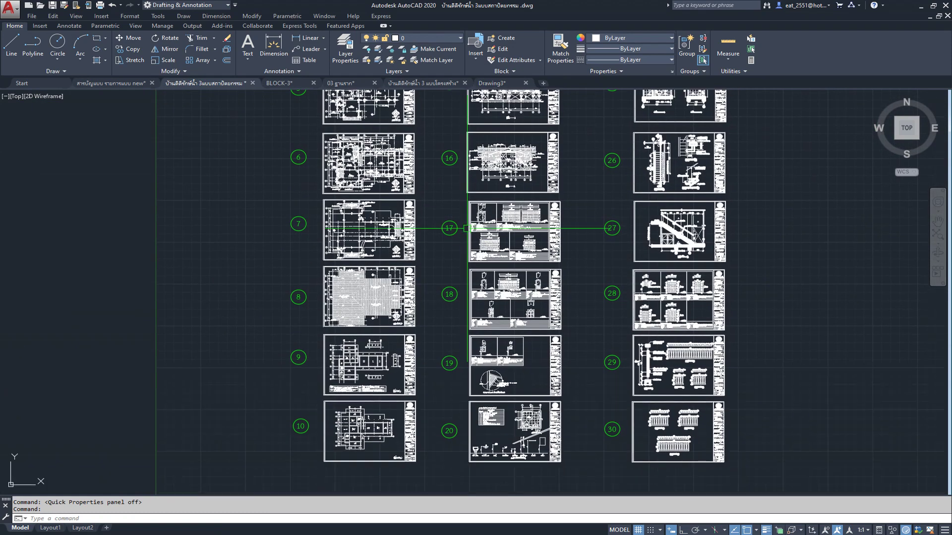
- Copy sheets 17, 18 and 19 (51,982 objects), then return to Drawing3 zoomed to extents
{"action": "left_click", "coordinate": [461, 197]}
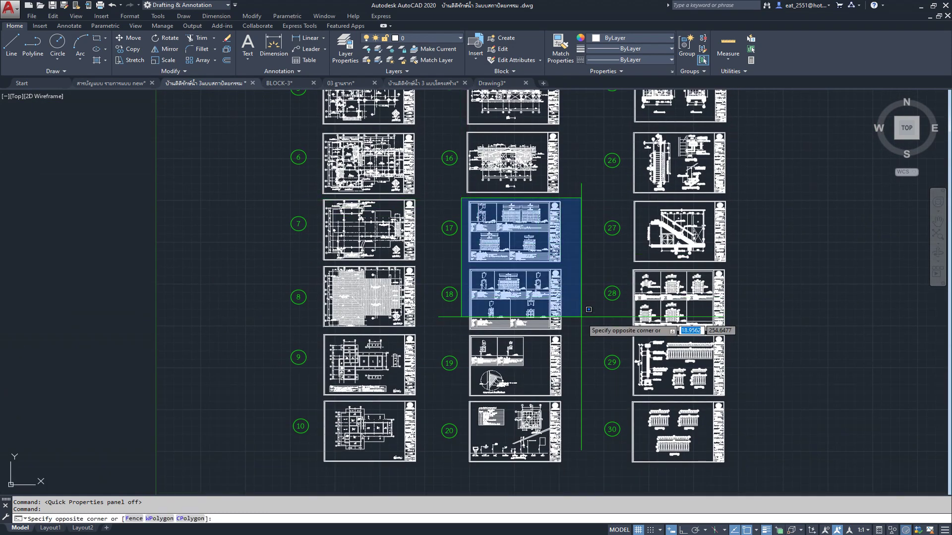
{"action": "left_click", "coordinate": [590, 399]}
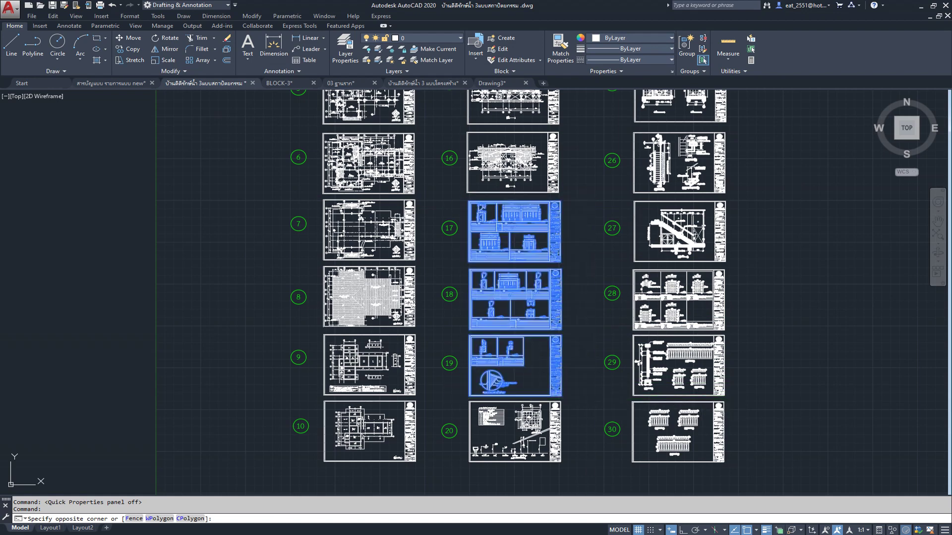
{"action": "left_click", "coordinate": [590, 398]}
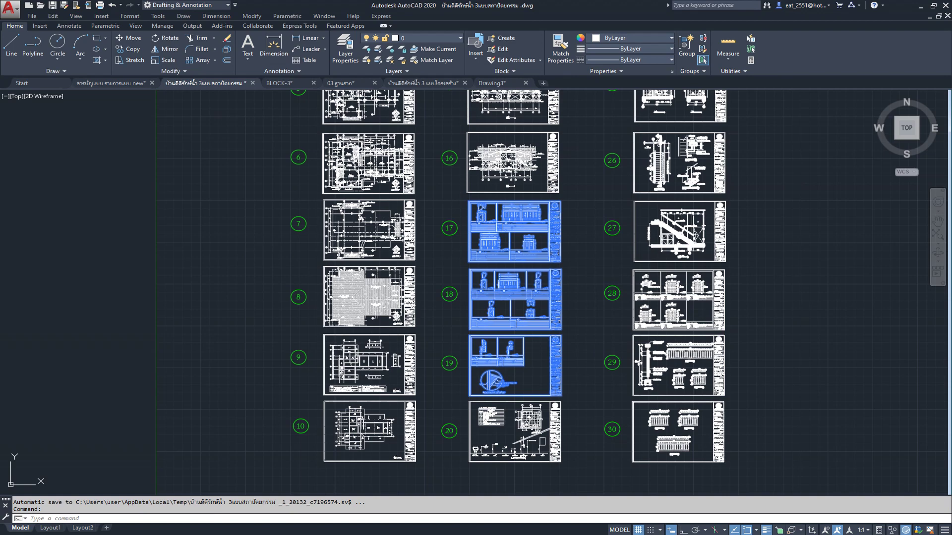
{"action": "key", "text": "ctrl+c"}
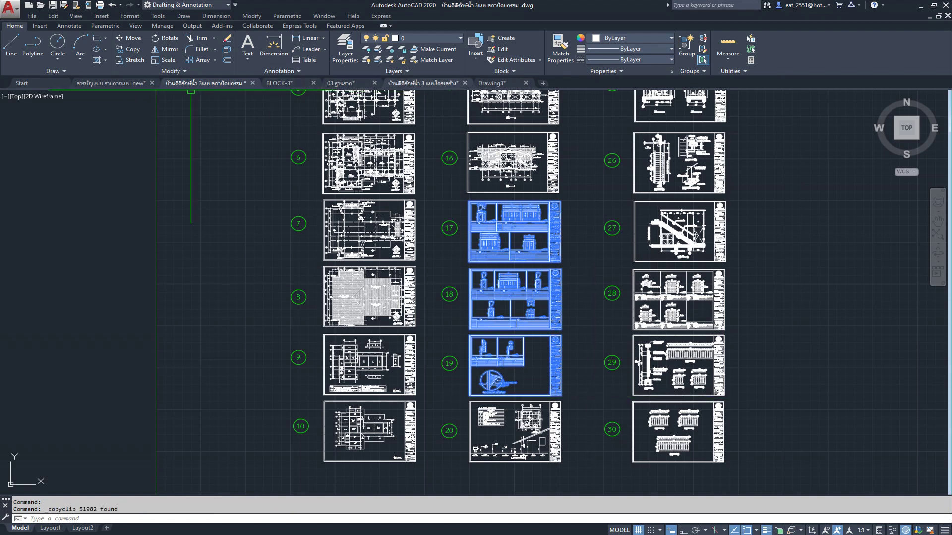
{"action": "left_click", "coordinate": [492, 83]}
{"action": "middle_click", "coordinate": [446, 240]}
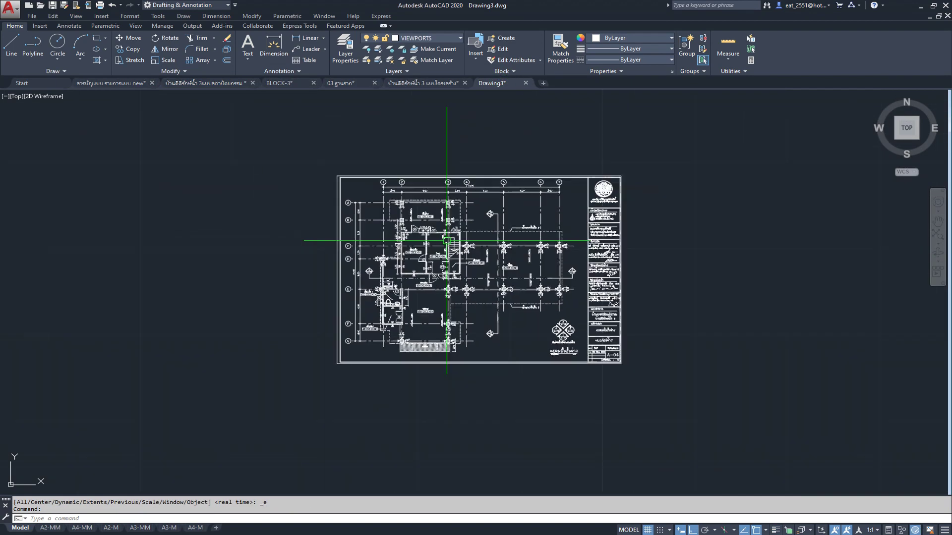
- Paste sheets 17–19 into Drawing3 to the right of the A-04 plan
{"action": "scroll", "coordinate": [447, 241], "scroll_direction": "down", "scroll_amount": 2}
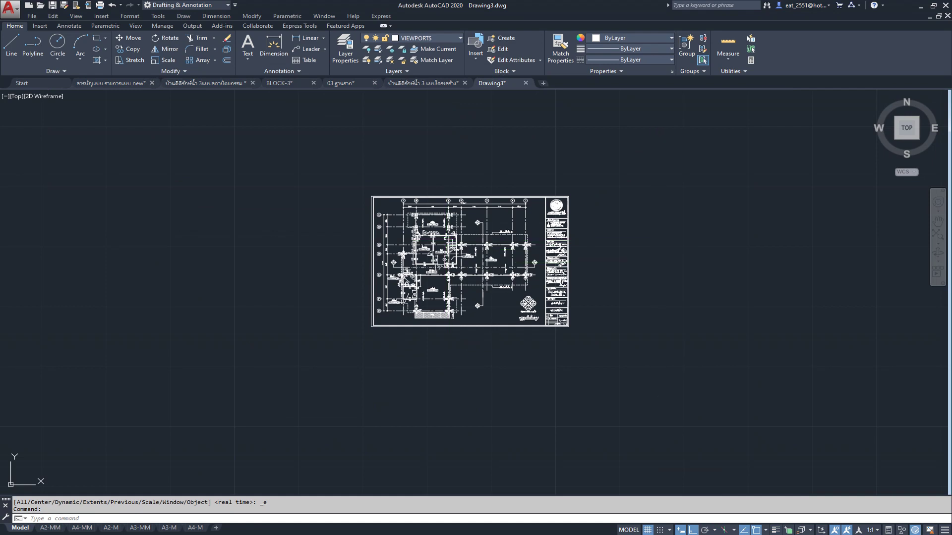
{"action": "key", "text": "ctrl+v"}
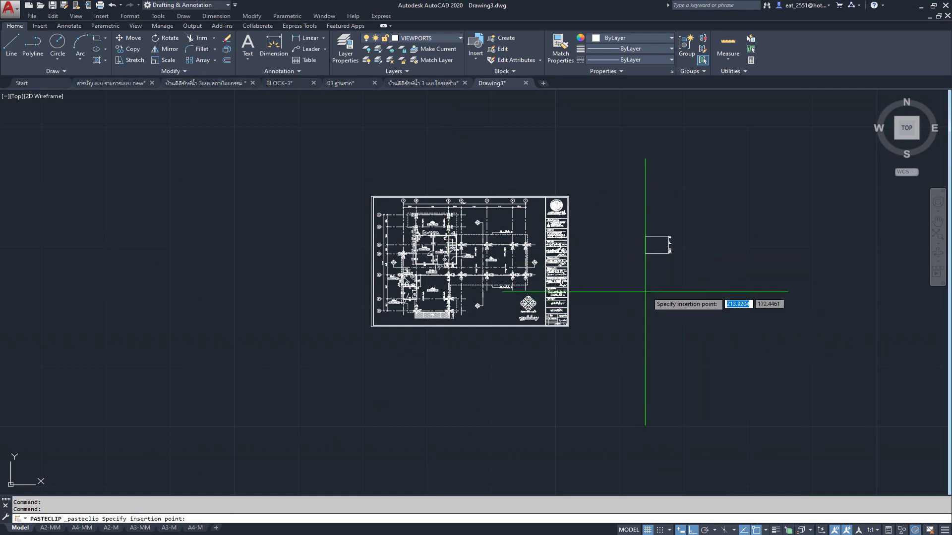
{"action": "scroll", "coordinate": [478, 295], "scroll_direction": "down", "scroll_amount": 2}
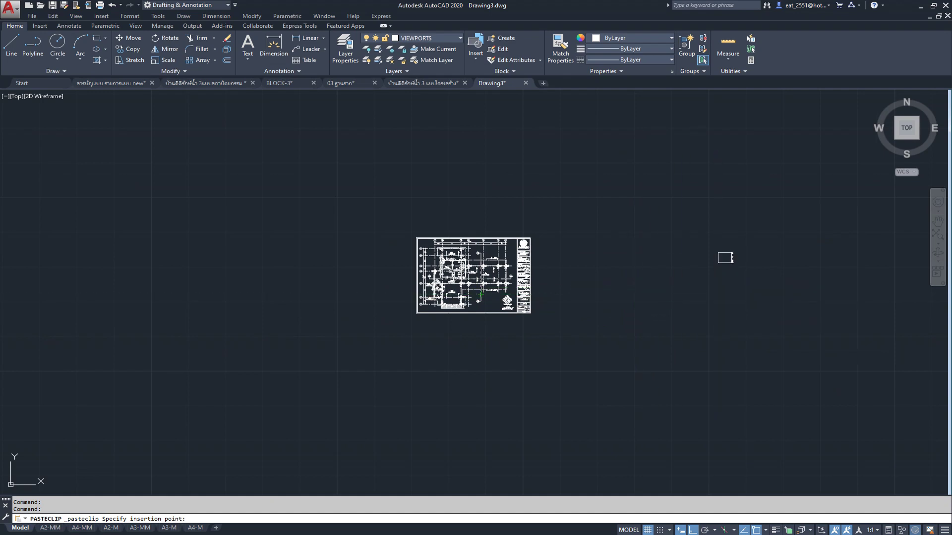
{"action": "left_click", "coordinate": [718, 285]}
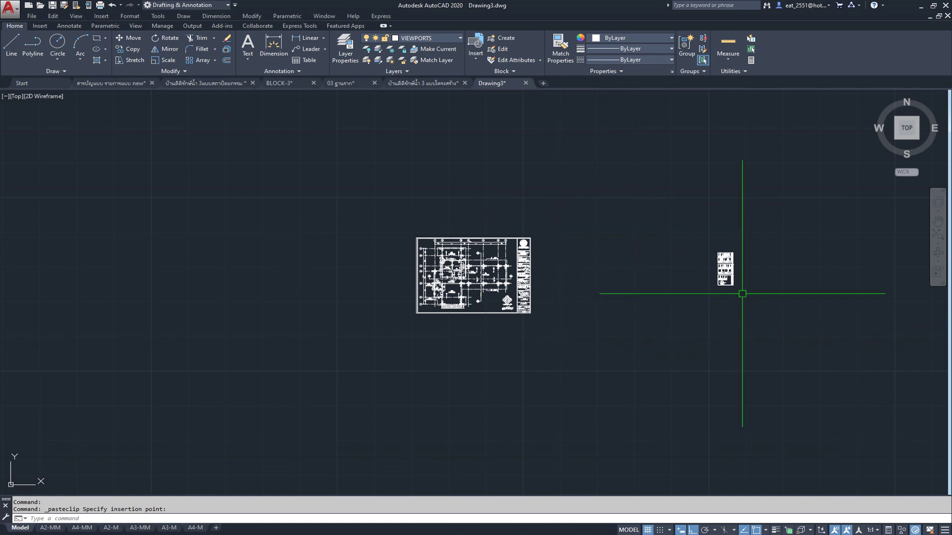
{"action": "scroll", "coordinate": [843, 278], "scroll_direction": "up", "scroll_amount": 2}
{"action": "scroll", "coordinate": [634, 267], "scroll_direction": "up", "scroll_amount": 3}
{"action": "scroll", "coordinate": [471, 242], "scroll_direction": "up", "scroll_amount": 2}
{"action": "scroll", "coordinate": [397, 241], "scroll_direction": "up", "scroll_amount": 1}
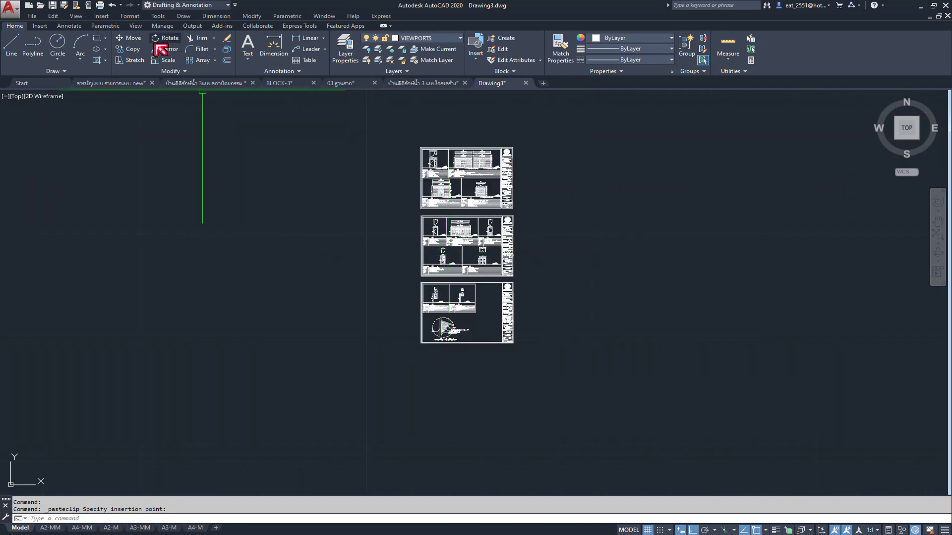
- Start SCALE and window-select all three pasted sheets
{"action": "left_click", "coordinate": [165, 60]}
{"action": "left_click", "coordinate": [379, 132]}
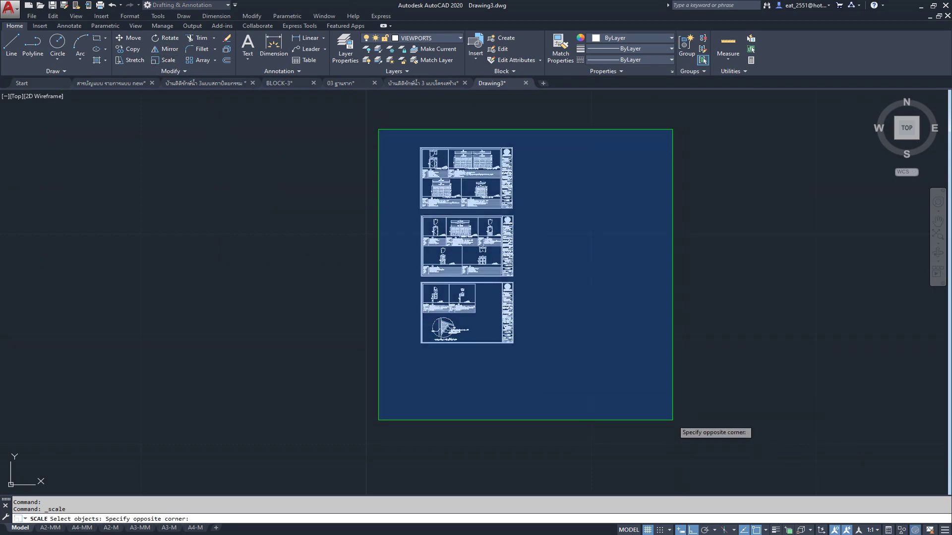
{"action": "left_click", "coordinate": [675, 424]}
{"action": "key", "text": "Return"}
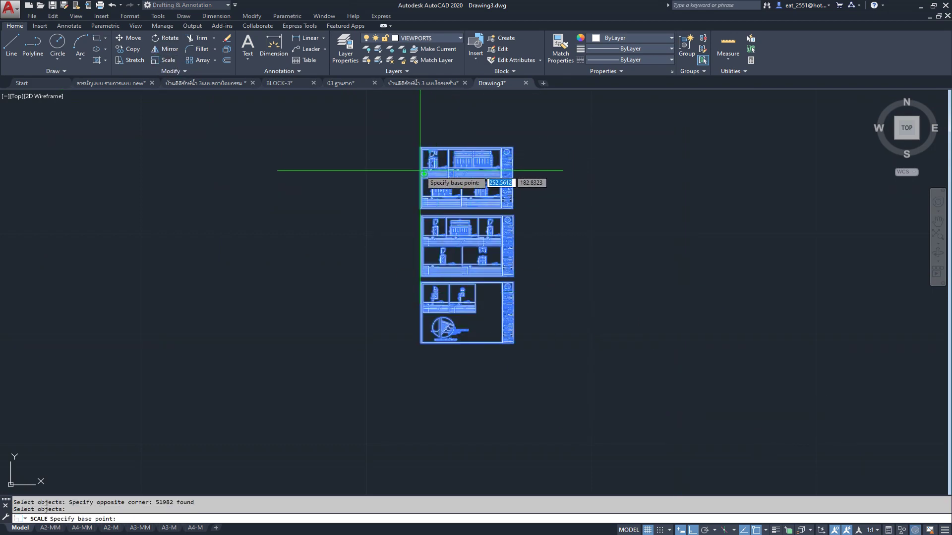
{"action": "scroll", "coordinate": [424, 174], "scroll_direction": "up", "scroll_amount": 3}
{"action": "scroll", "coordinate": [441, 173], "scroll_direction": "up", "scroll_amount": 4}
{"action": "scroll", "coordinate": [392, 211], "scroll_direction": "up", "scroll_amount": 3}
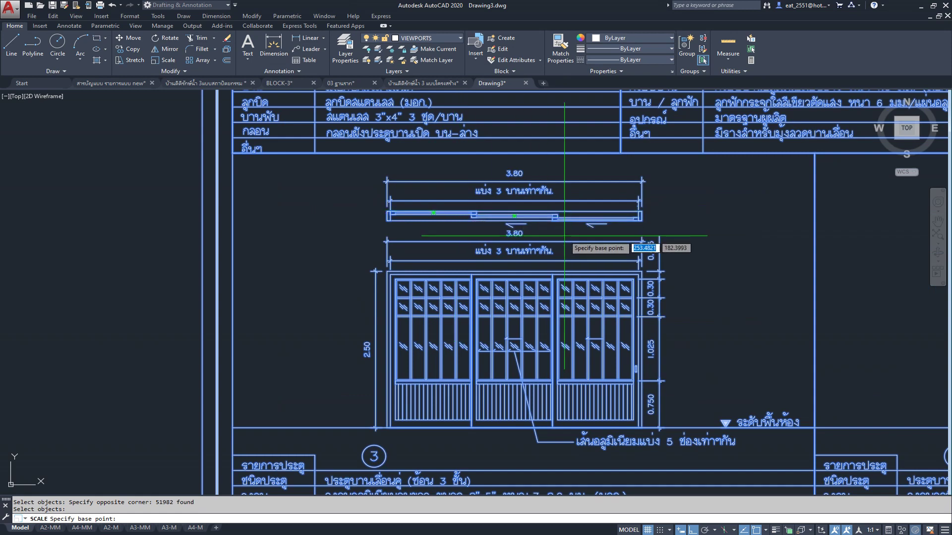
{"action": "scroll", "coordinate": [488, 151], "scroll_direction": "up", "scroll_amount": 4}
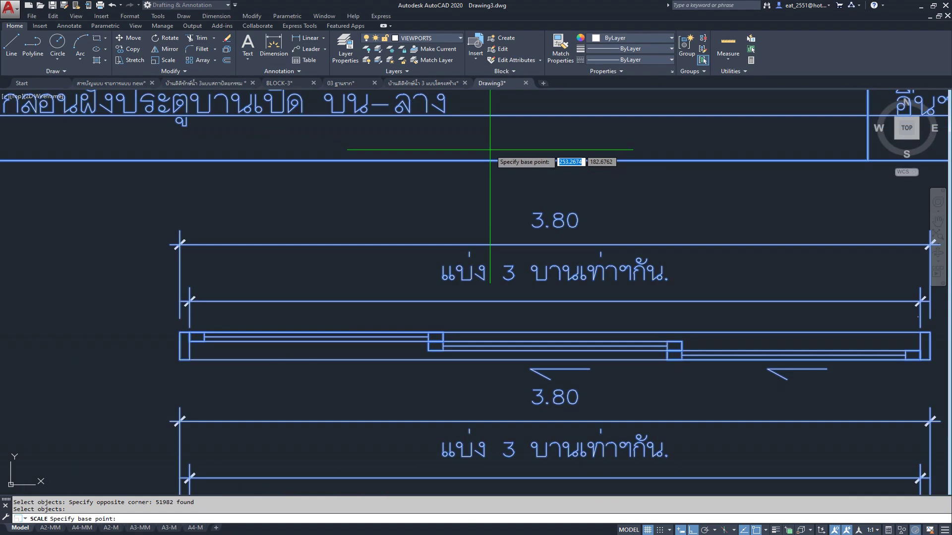
- Scale by reference from the door-frame corner so the 3.80 span measures 3.8
{"action": "left_click", "coordinate": [181, 333]}
{"action": "scroll", "coordinate": [181, 333], "scroll_direction": "down", "scroll_amount": 2}
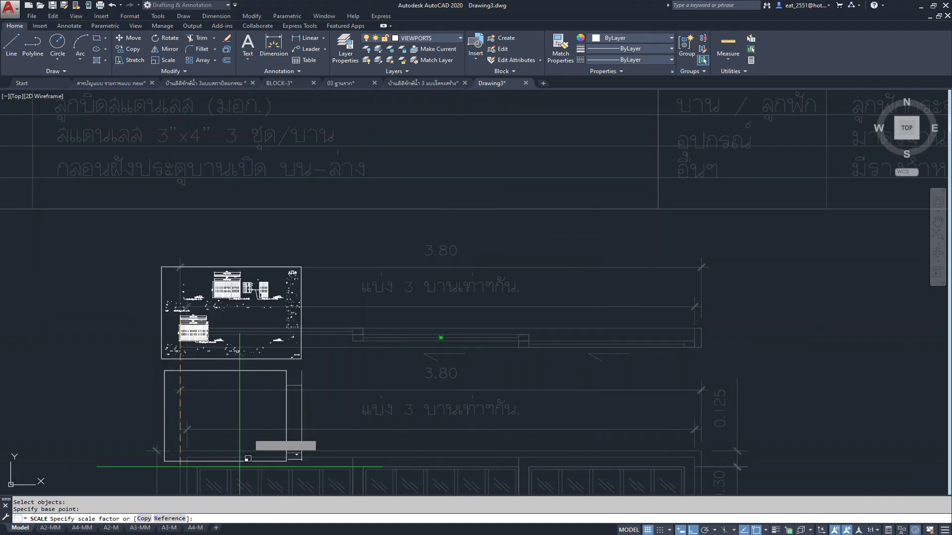
{"action": "left_click", "coordinate": [168, 518]}
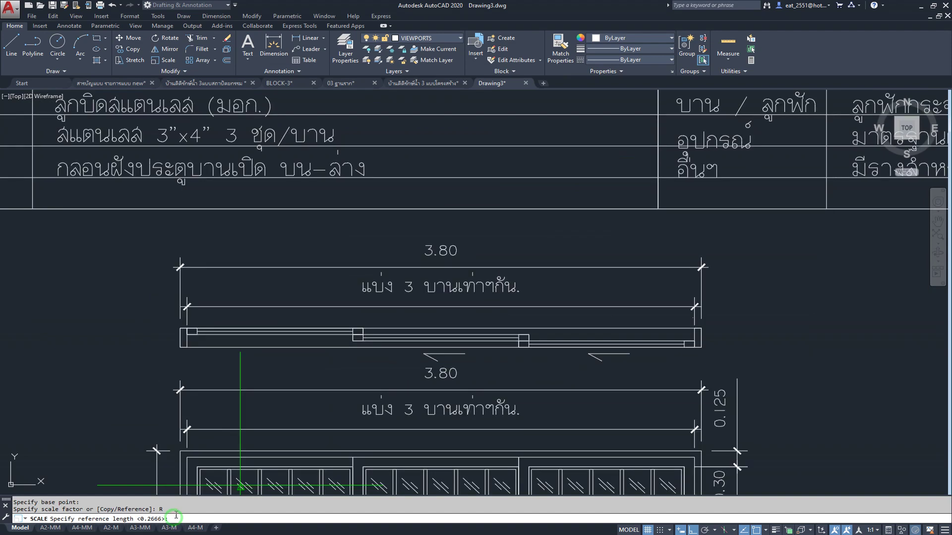
{"action": "left_click", "coordinate": [181, 318]}
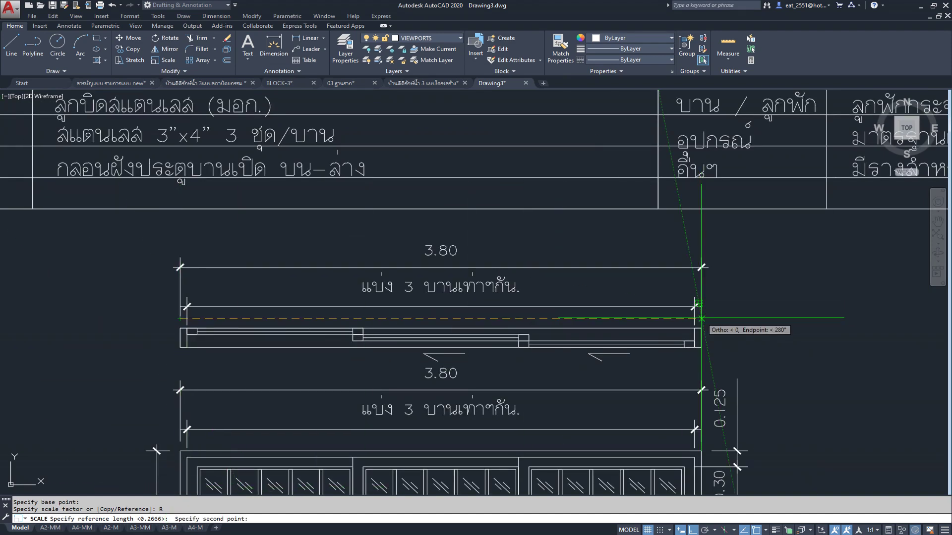
{"action": "scroll", "coordinate": [699, 317], "scroll_direction": "up", "scroll_amount": 3}
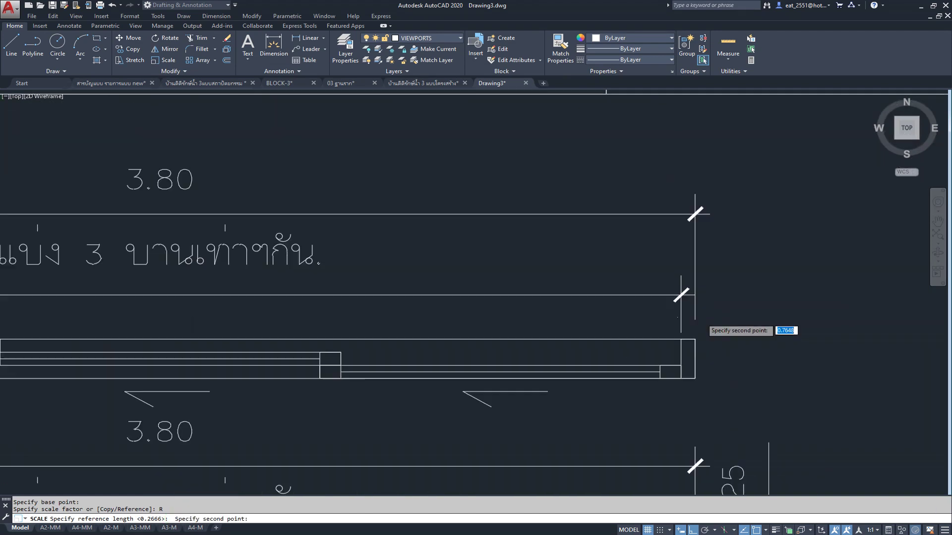
{"action": "left_click", "coordinate": [692, 319]}
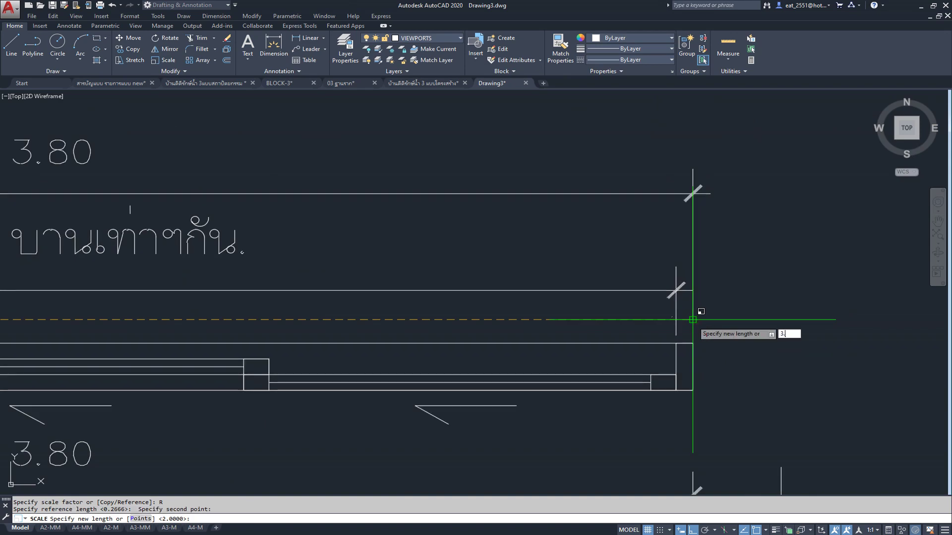
{"action": "type", "text": "3.8"}
{"action": "key", "text": "Return"}
{"action": "scroll", "coordinate": [618, 213], "scroll_direction": "down", "scroll_amount": 3}
{"action": "scroll", "coordinate": [520, 208], "scroll_direction": "down", "scroll_amount": 3}
{"action": "scroll", "coordinate": [442, 205], "scroll_direction": "down", "scroll_amount": 3}
{"action": "scroll", "coordinate": [441, 205], "scroll_direction": "down", "scroll_amount": 3}
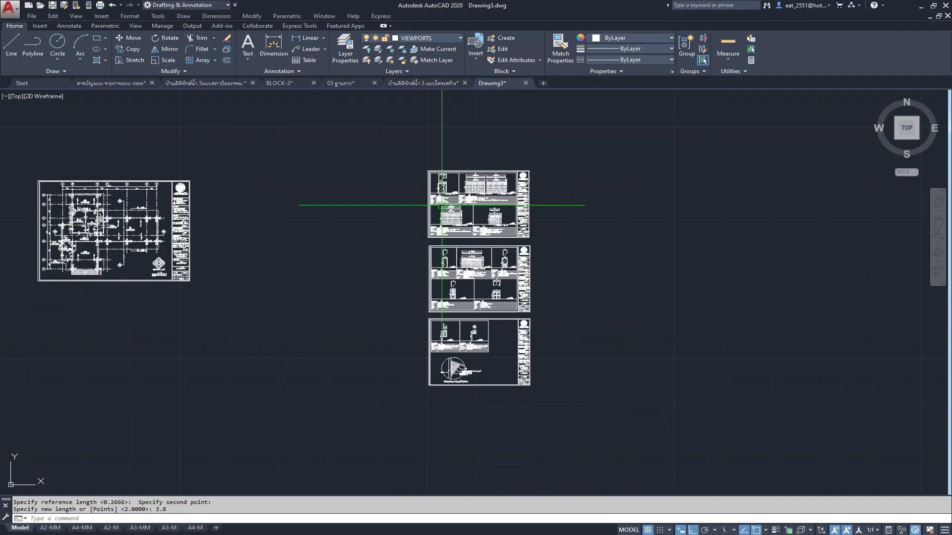
{"action": "left_click", "coordinate": [467, 147]}
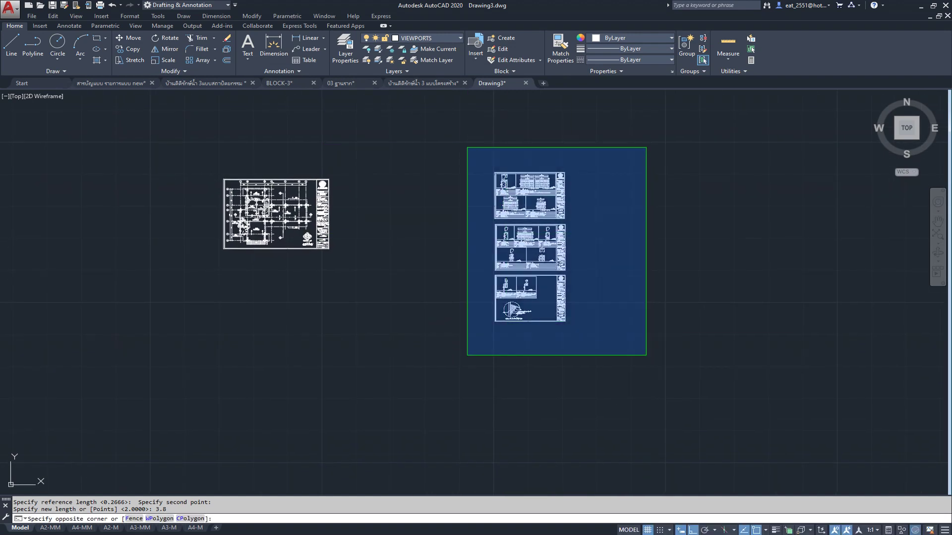
- Move the three sheets, with Ortho off, to sit just right of the floor-plan sheet
{"action": "left_click", "coordinate": [589, 354]}
{"action": "left_click", "coordinate": [130, 39]}
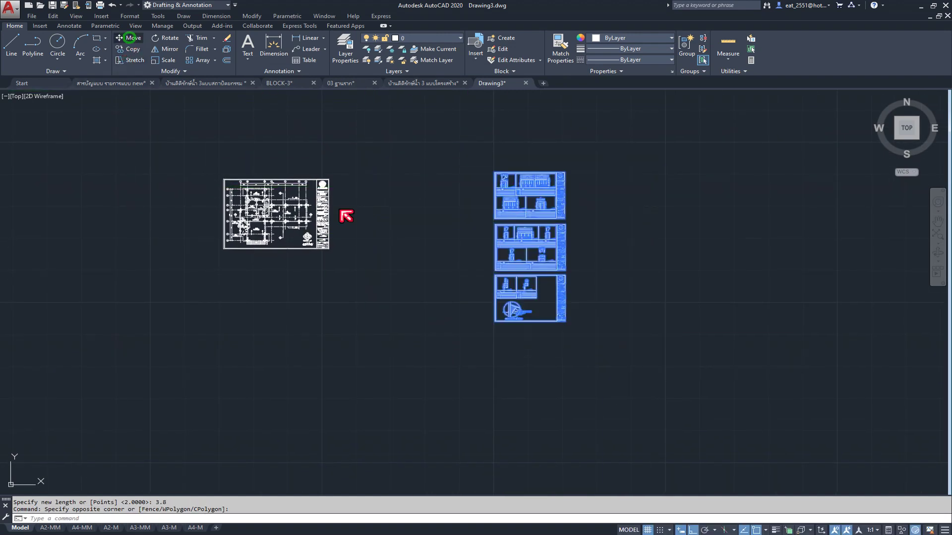
{"action": "left_click", "coordinate": [484, 414]}
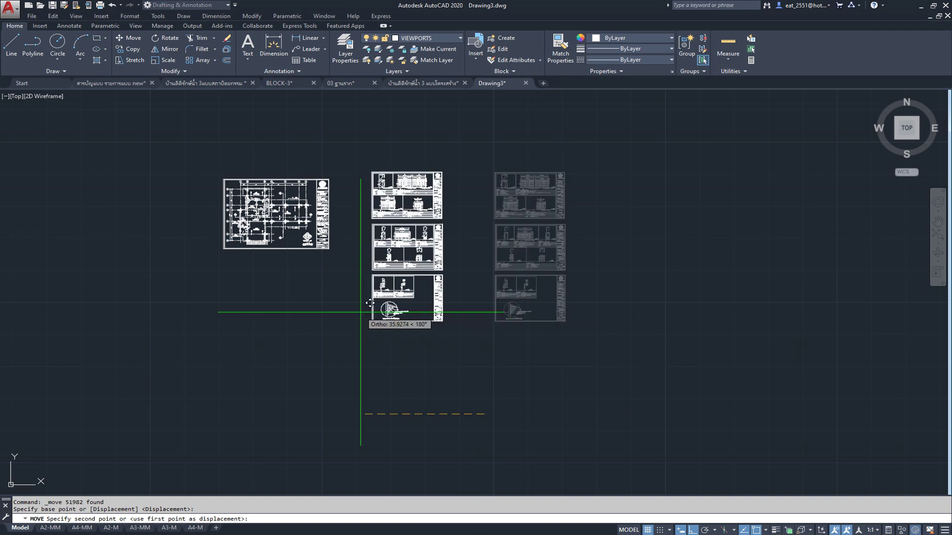
{"action": "key", "text": "F8"}
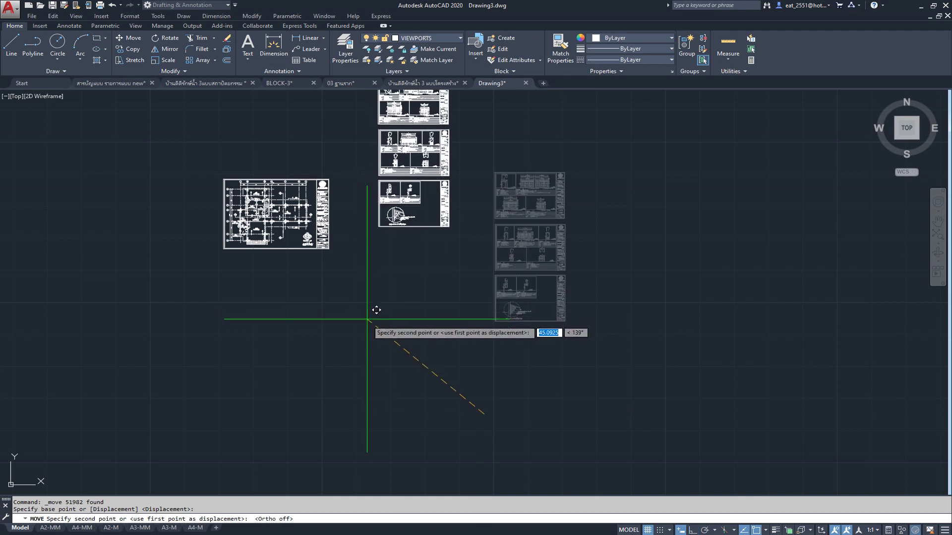
{"action": "left_click", "coordinate": [361, 385]}
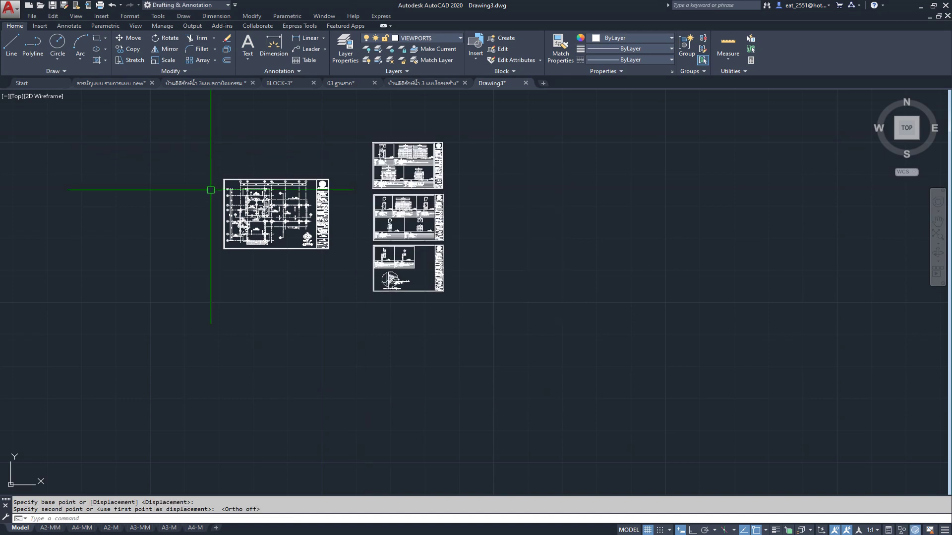
- Pan and zoom to frame the floor plan and all three moved sheets
{"action": "scroll", "coordinate": [208, 195], "scroll_direction": "up", "scroll_amount": 3}
{"action": "mouse_move", "coordinate": [351, 244]}
{"action": "middle_mouse_down"}
{"action": "mouse_move", "coordinate": [456, 244]}
{"action": "mouse_move", "coordinate": [461, 283]}
{"action": "middle_mouse_up"}
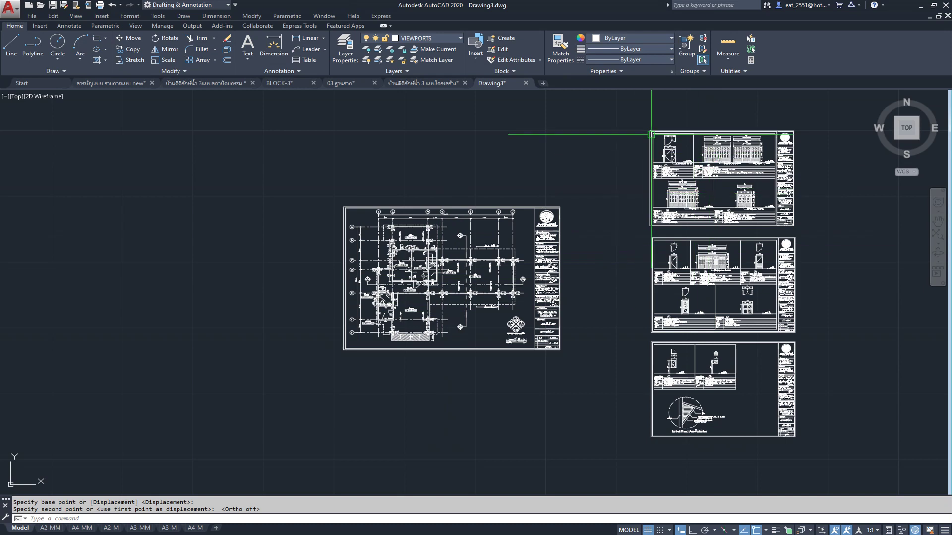
{"action": "scroll", "coordinate": [764, 158], "scroll_direction": "up", "scroll_amount": 3}
{"action": "middle_click_drag", "start_coordinate": [620, 348], "coordinate": [638, 243]}
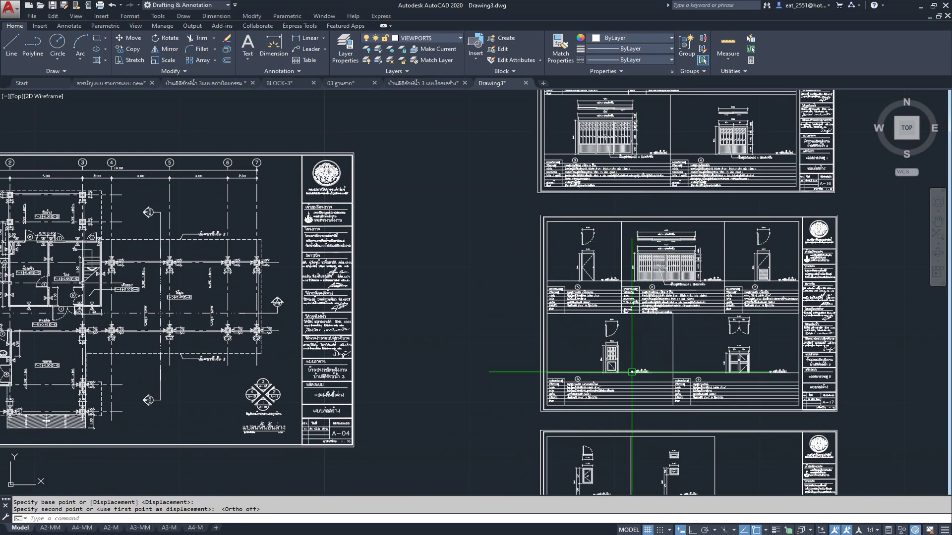
{"action": "mouse_move", "coordinate": [631, 379]}
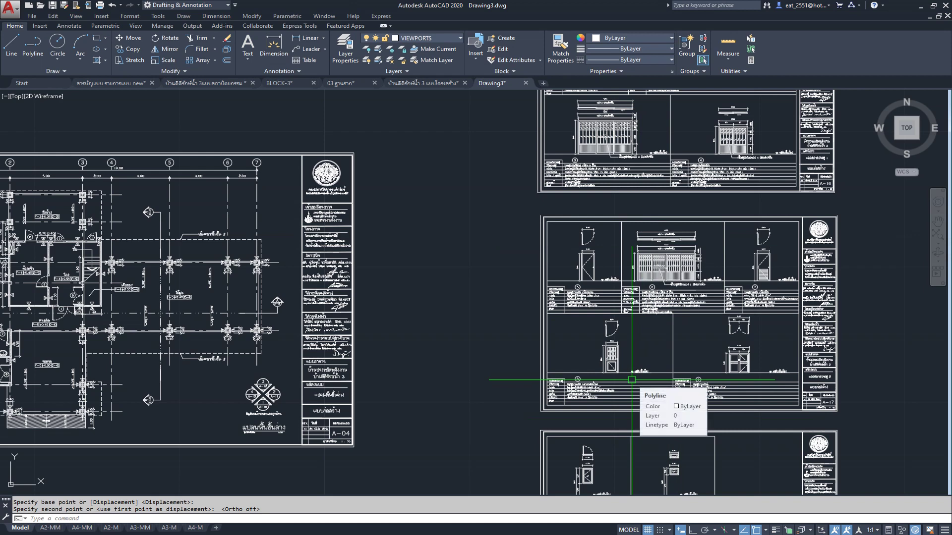
{"action": "scroll", "coordinate": [378, 243], "scroll_direction": "down", "scroll_amount": 2}
{"action": "scroll", "coordinate": [378, 241], "scroll_direction": "down", "scroll_amount": 2}
{"action": "middle_click_drag", "start_coordinate": [462, 276], "coordinate": [506, 262]}
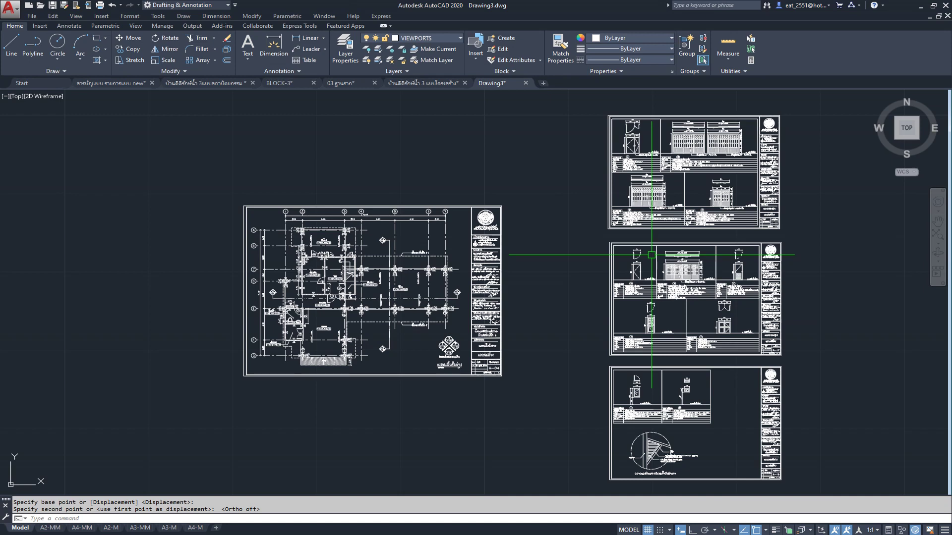
{"action": "middle_click_drag", "start_coordinate": [325, 282], "coordinate": [349, 274]}
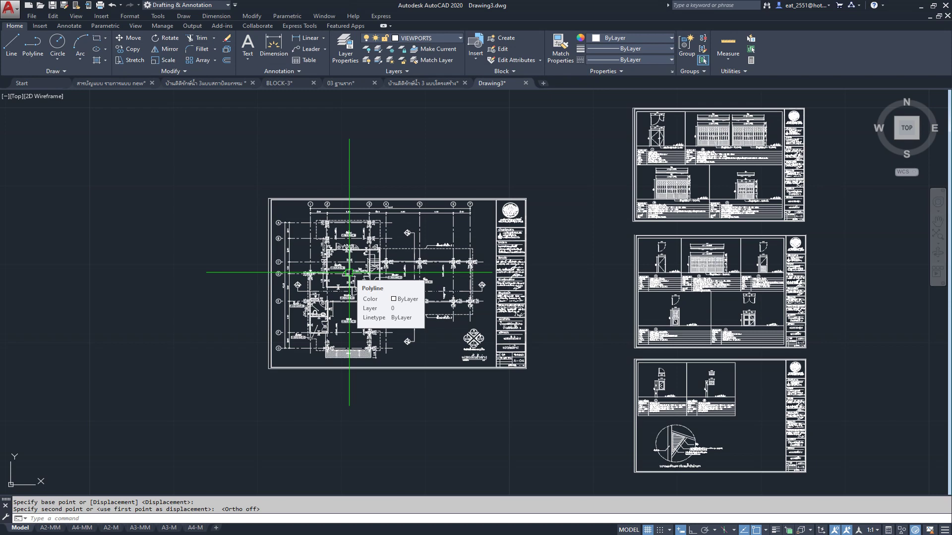
- Switch to the structural drawings file and zoom in toward sheet 3
{"action": "left_click", "coordinate": [435, 83]}
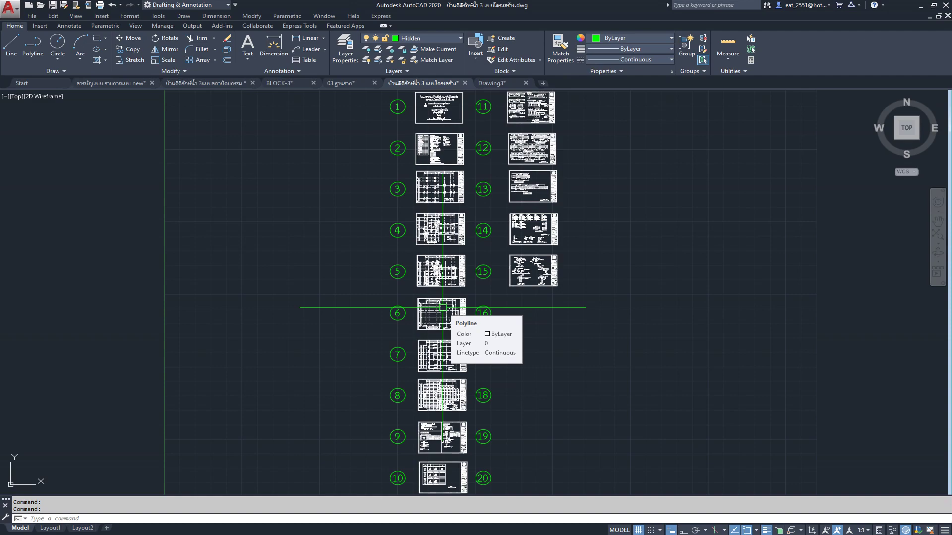
{"action": "scroll", "coordinate": [421, 177], "scroll_direction": "up", "scroll_amount": 1}
{"action": "scroll", "coordinate": [421, 177], "scroll_direction": "up", "scroll_amount": 2}
{"action": "scroll", "coordinate": [421, 177], "scroll_direction": "up", "scroll_amount": 4}
{"action": "scroll", "coordinate": [425, 229], "scroll_direction": "up", "scroll_amount": 2}
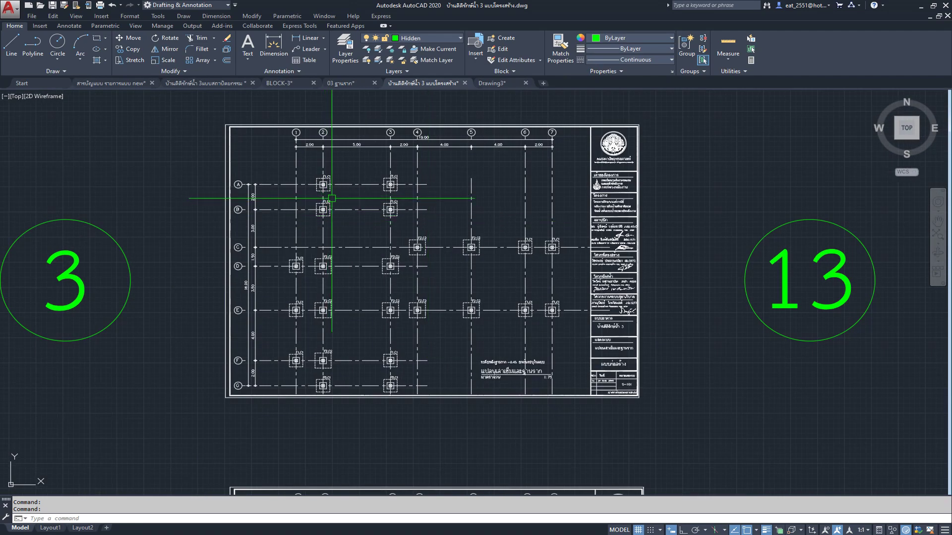
{"action": "middle_click_drag", "start_coordinate": [323, 202], "coordinate": [364, 208]}
{"action": "scroll", "coordinate": [376, 204], "scroll_direction": "up", "scroll_amount": 1}
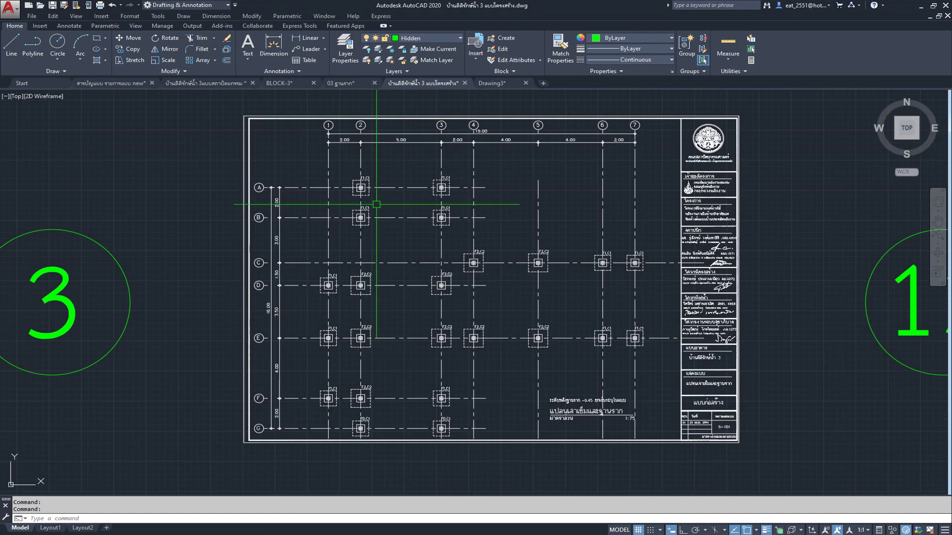
{"action": "scroll", "coordinate": [357, 220], "scroll_direction": "down", "scroll_amount": 2}
{"action": "scroll", "coordinate": [536, 360], "scroll_direction": "up", "scroll_amount": 2}
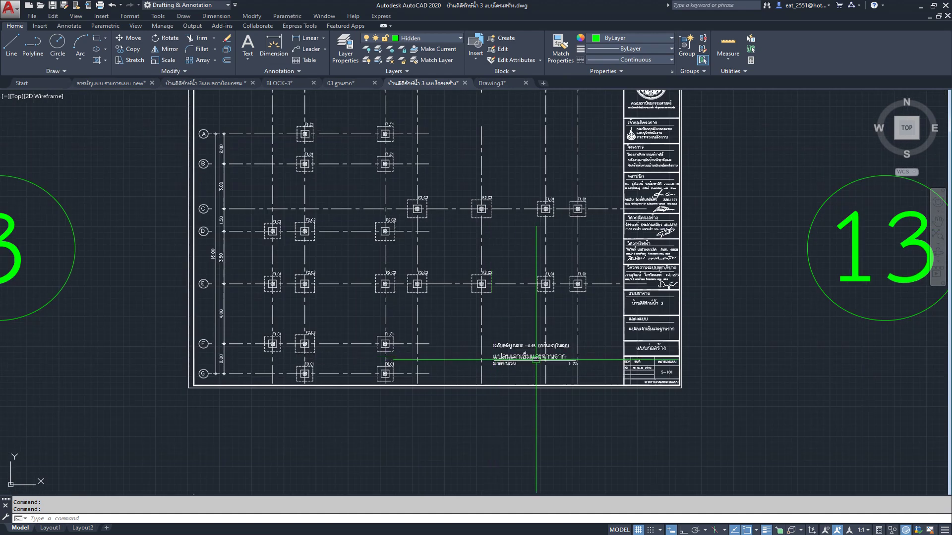
{"action": "scroll", "coordinate": [524, 349], "scroll_direction": "up", "scroll_amount": 2}
{"action": "scroll", "coordinate": [515, 344], "scroll_direction": "down", "scroll_amount": 3}
{"action": "scroll", "coordinate": [498, 298], "scroll_direction": "down", "scroll_amount": 1}
{"action": "scroll", "coordinate": [497, 282], "scroll_direction": "down", "scroll_amount": 2}
{"action": "scroll", "coordinate": [501, 282], "scroll_direction": "up", "scroll_amount": 1}
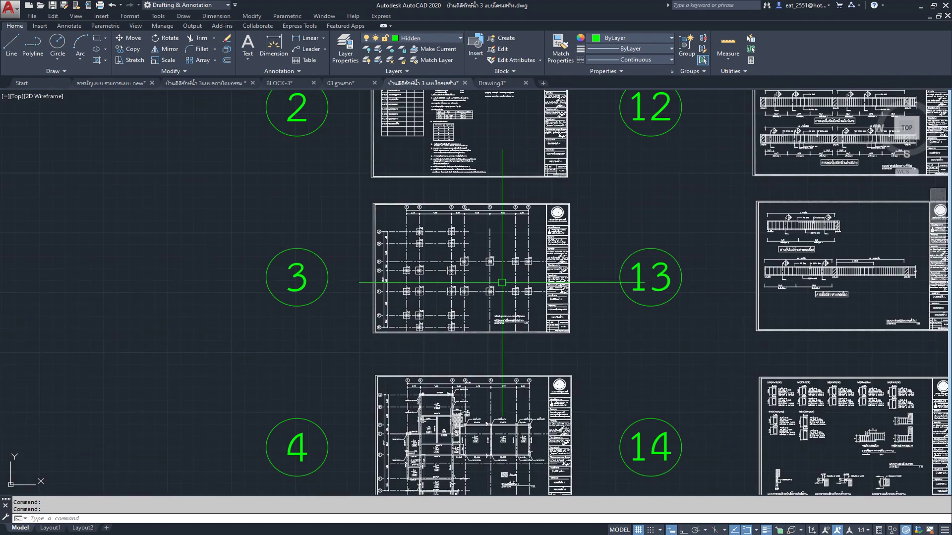
- Center the S-101 foundation plan of sheet 3 with its grid lines A–G
{"action": "middle_click_drag", "start_coordinate": [502, 283], "coordinate": [470, 289]}
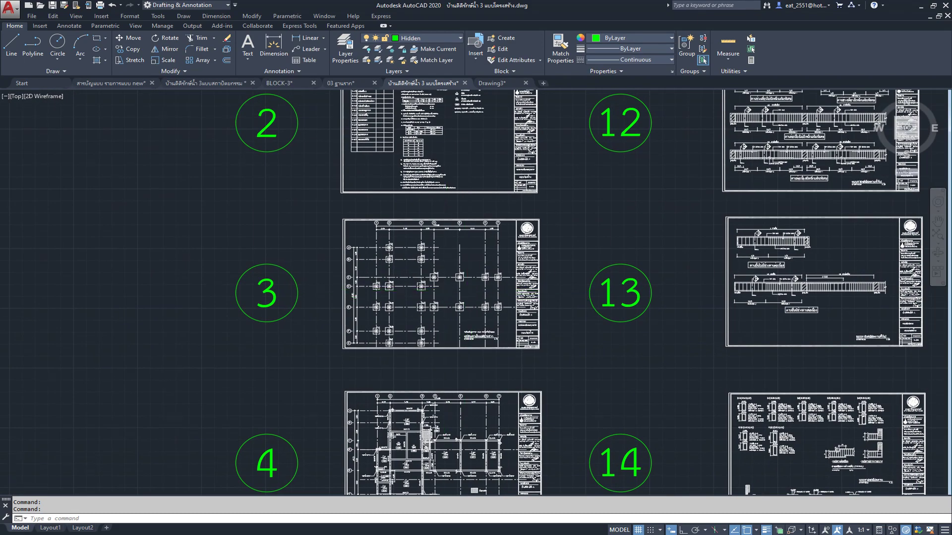
{"action": "scroll", "coordinate": [452, 293], "scroll_direction": "up", "scroll_amount": 2}
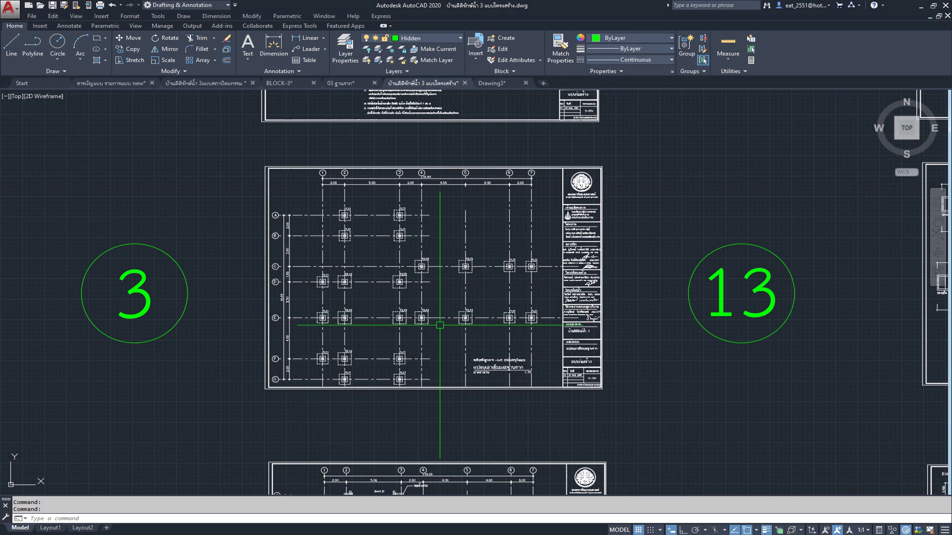
{"action": "scroll", "coordinate": [440, 325], "scroll_direction": "up", "scroll_amount": 2}
{"action": "middle_click_drag", "start_coordinate": [440, 322], "coordinate": [459, 355]}
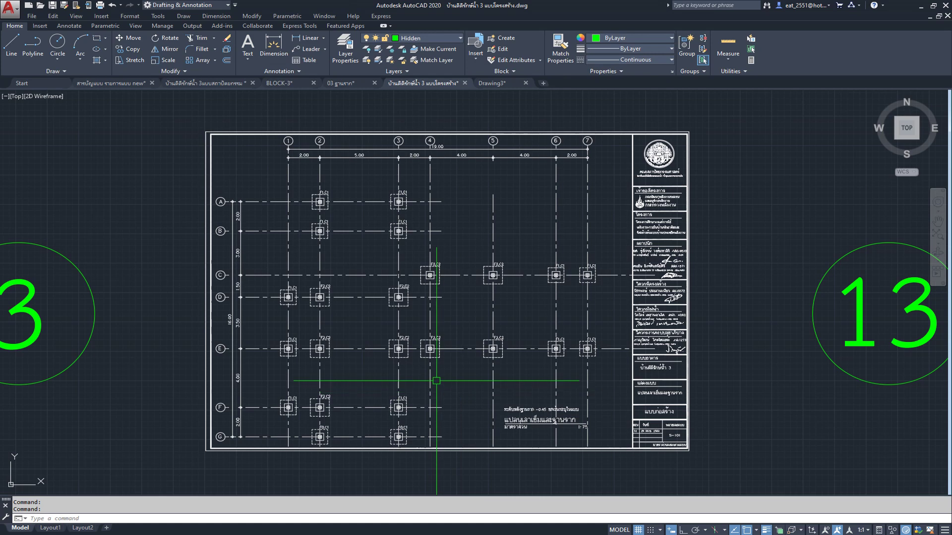
{"action": "scroll", "coordinate": [463, 393], "scroll_direction": "up", "scroll_amount": 3}
{"action": "scroll", "coordinate": [476, 370], "scroll_direction": "down", "scroll_amount": 1}
{"action": "scroll", "coordinate": [477, 372], "scroll_direction": "down", "scroll_amount": 2}
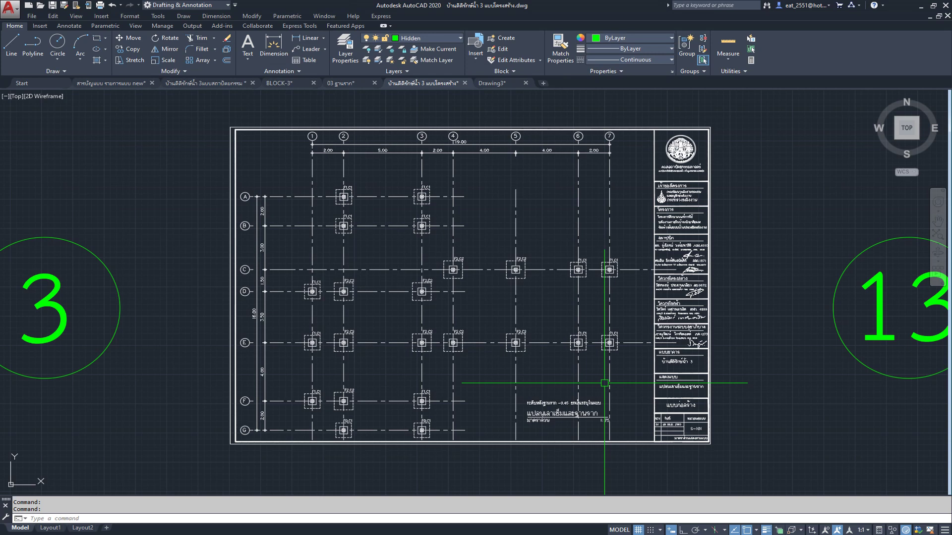
{"action": "middle_click_drag", "start_coordinate": [509, 368], "coordinate": [534, 387]}
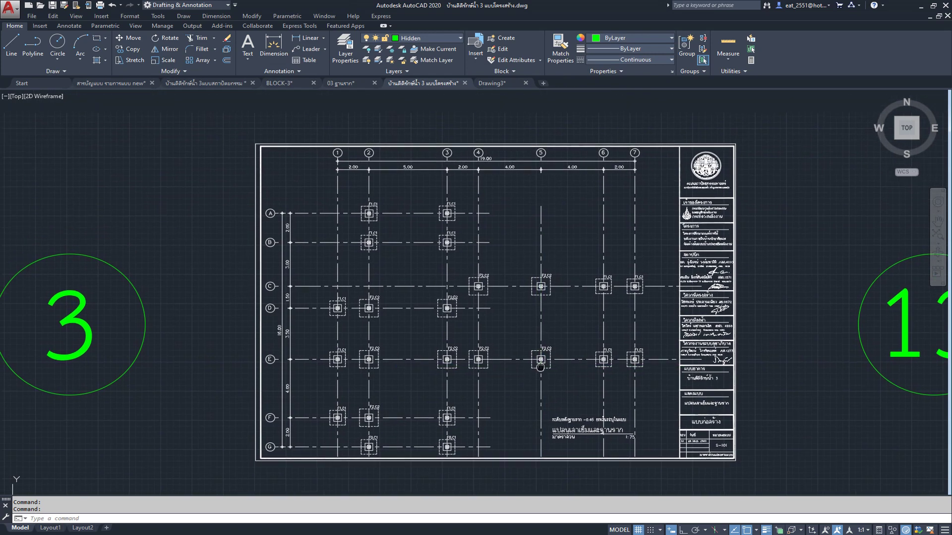
{"action": "scroll", "coordinate": [546, 347], "scroll_direction": "down", "scroll_amount": 1}
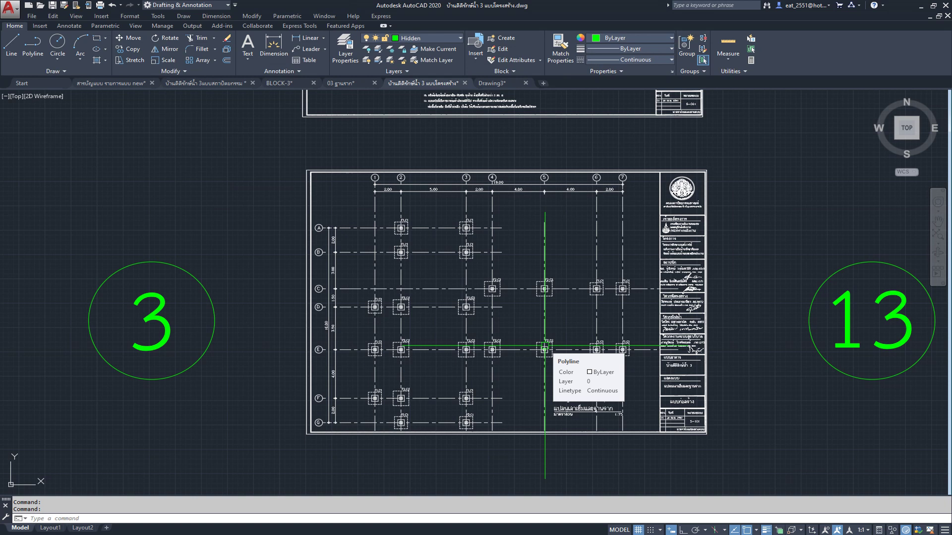
{"action": "scroll", "coordinate": [544, 346], "scroll_direction": "down", "scroll_amount": 4}
{"action": "scroll", "coordinate": [471, 277], "scroll_direction": "down", "scroll_amount": 1}
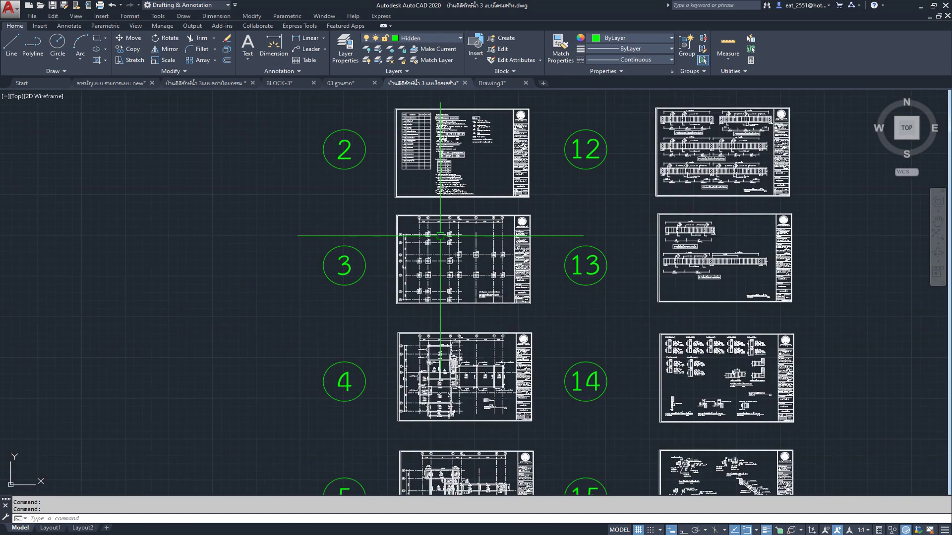
{"action": "scroll", "coordinate": [441, 242], "scroll_direction": "down", "scroll_amount": 2}
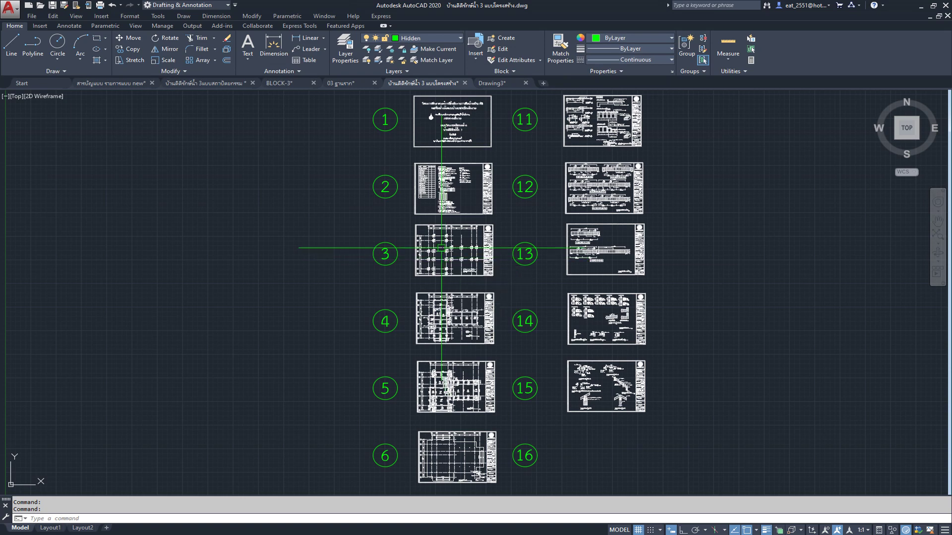
{"action": "scroll", "coordinate": [441, 248], "scroll_direction": "up", "scroll_amount": 2}
{"action": "scroll", "coordinate": [362, 253], "scroll_direction": "up", "scroll_amount": 1}
{"action": "scroll", "coordinate": [382, 206], "scroll_direction": "up", "scroll_amount": 1}
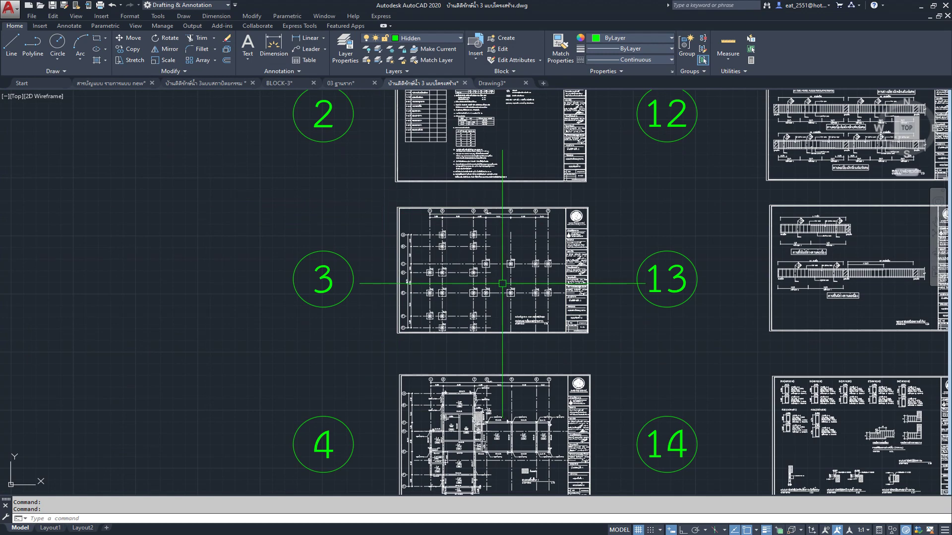
{"action": "left_click", "coordinate": [352, 85]}
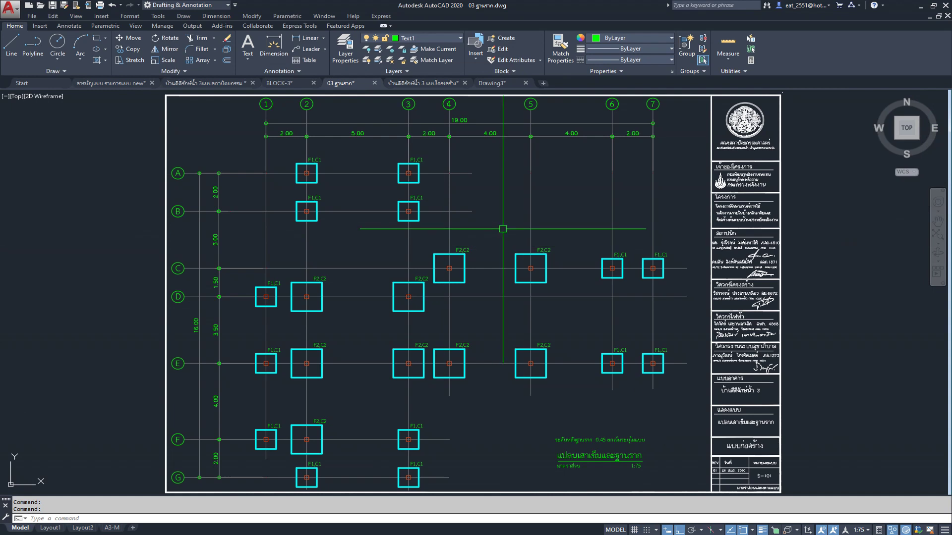
- Set the foundation drawing's annotation scale to 1:75, then switch to the other structural file
{"action": "scroll", "coordinate": [502, 229], "scroll_direction": "down", "scroll_amount": 1}
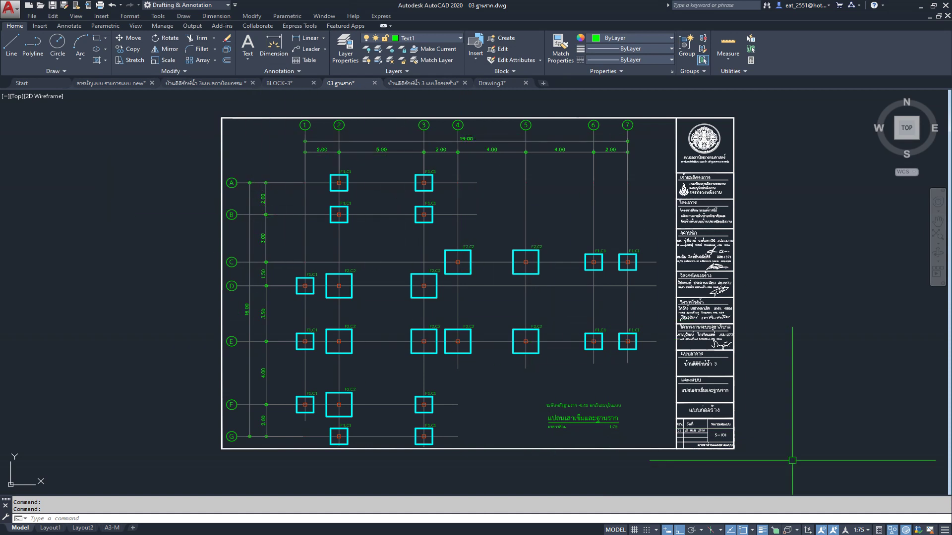
{"action": "left_click", "coordinate": [868, 530]}
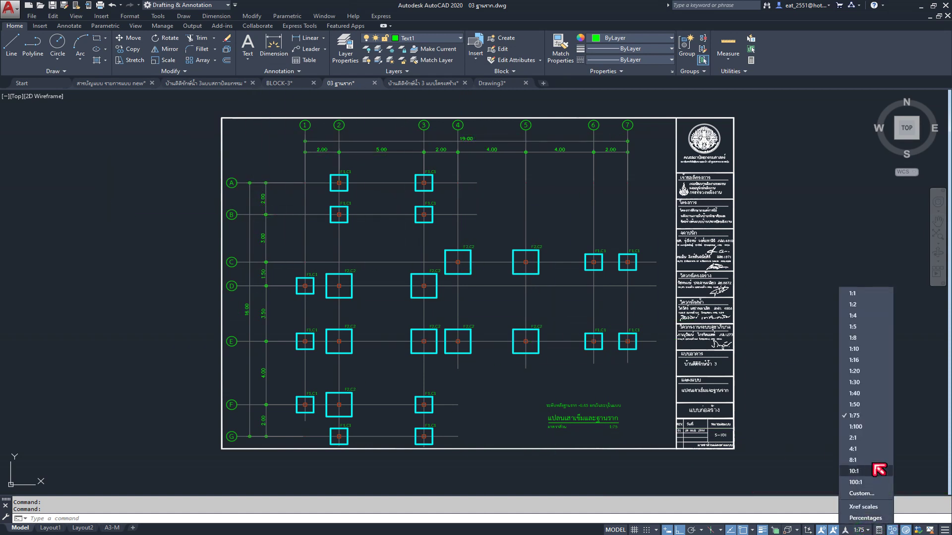
{"action": "left_click", "coordinate": [866, 426]}
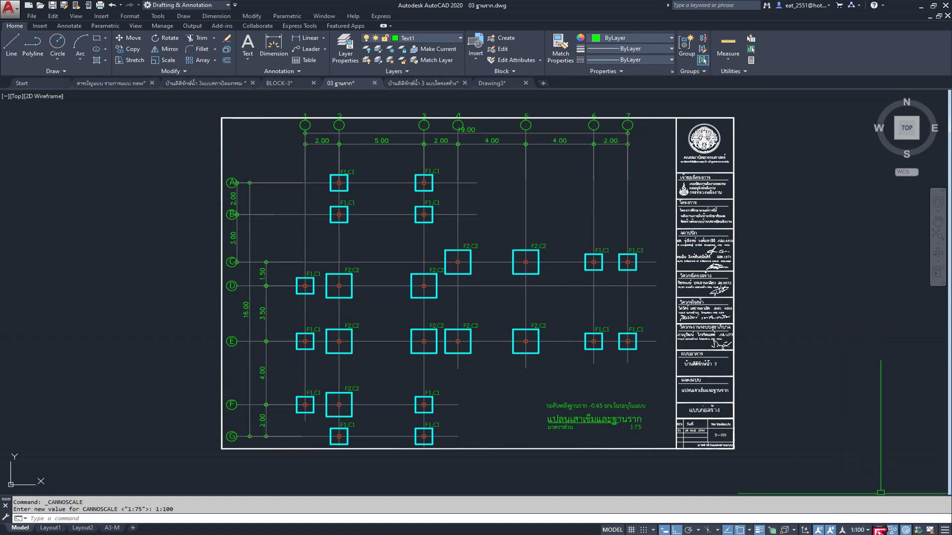
{"action": "left_click", "coordinate": [867, 530]}
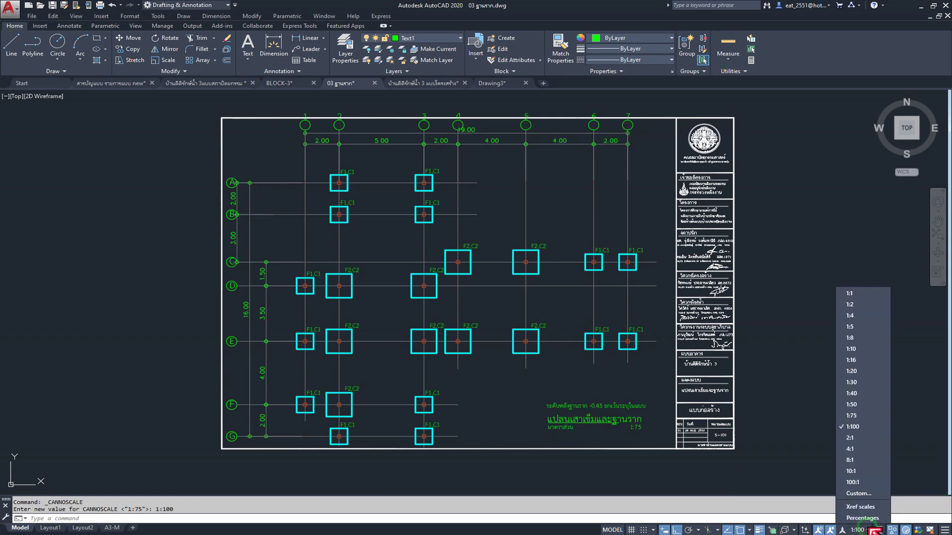
{"action": "left_click", "coordinate": [862, 415]}
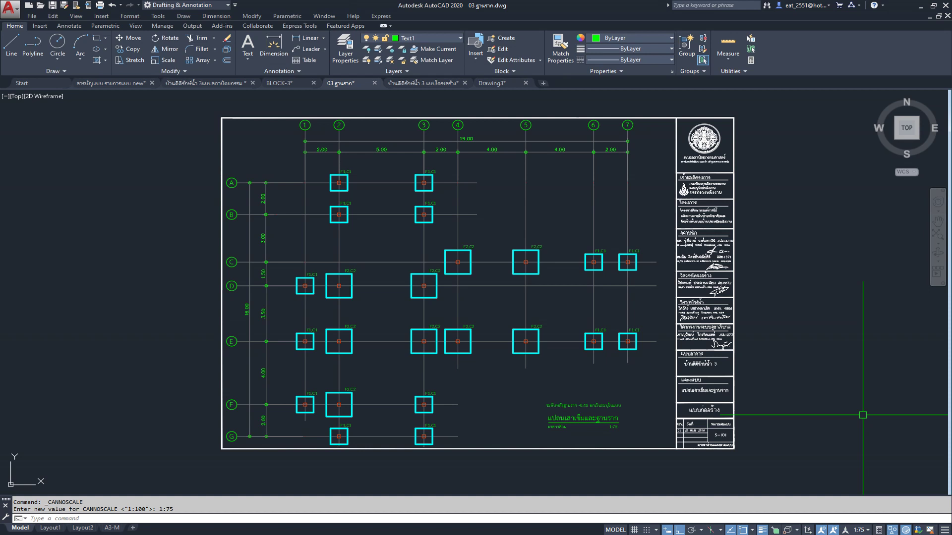
{"action": "right_click", "coordinate": [325, 270]}
{"action": "key", "text": "Escape"}
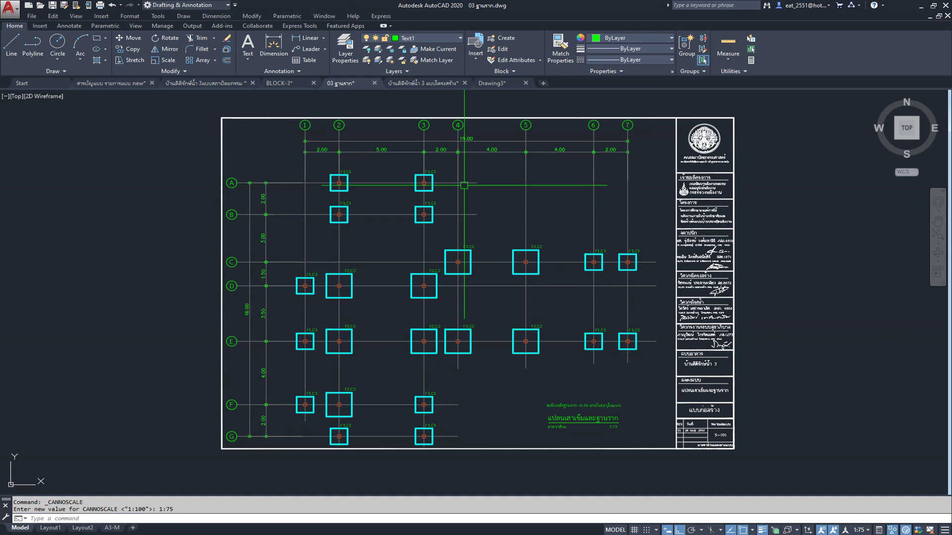
{"action": "left_click", "coordinate": [414, 84]}
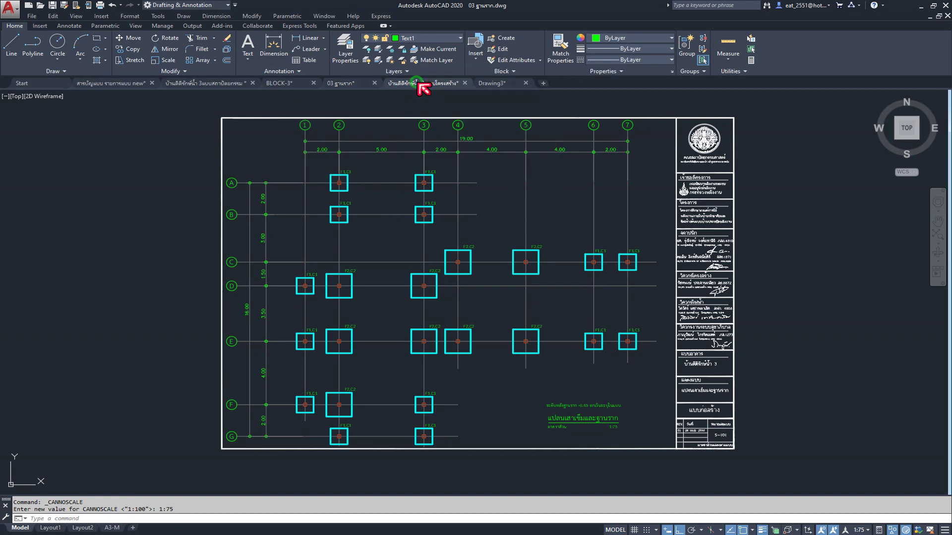
- Copy the whole S-101 foundation plan sheet and paste it into empty space in Drawing3
{"action": "scroll", "coordinate": [439, 240], "scroll_direction": "up", "scroll_amount": 1}
{"action": "scroll", "coordinate": [422, 242], "scroll_direction": "up", "scroll_amount": 1}
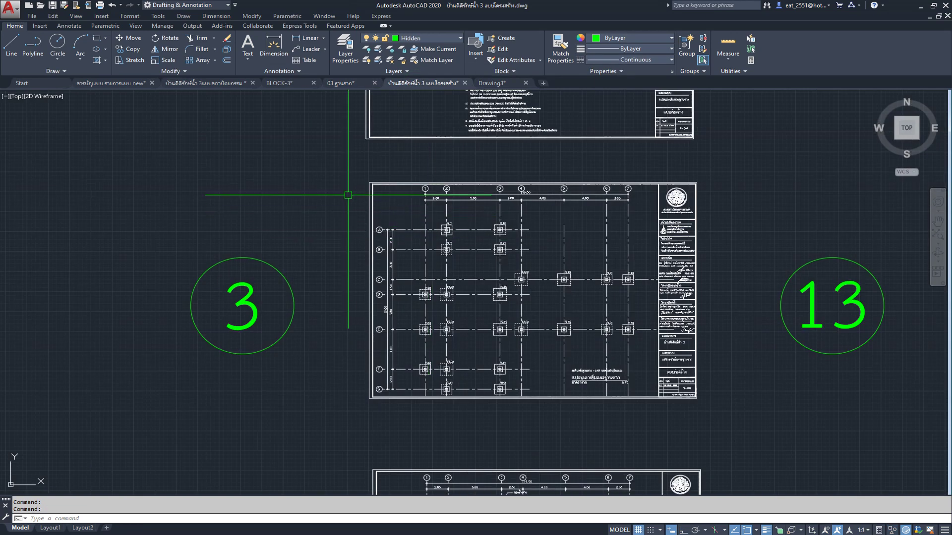
{"action": "left_click", "coordinate": [349, 167]}
{"action": "left_click", "coordinate": [726, 423]}
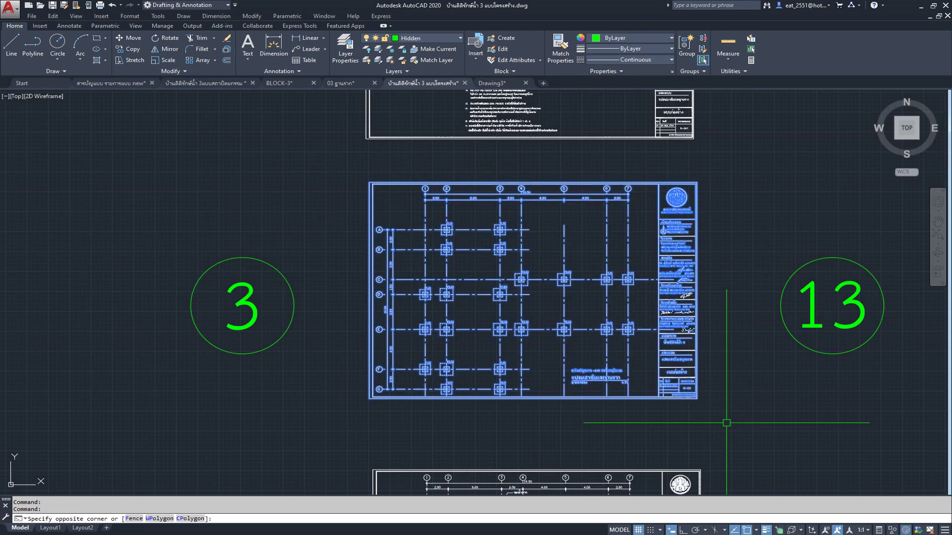
{"action": "key", "text": "ctrl+c"}
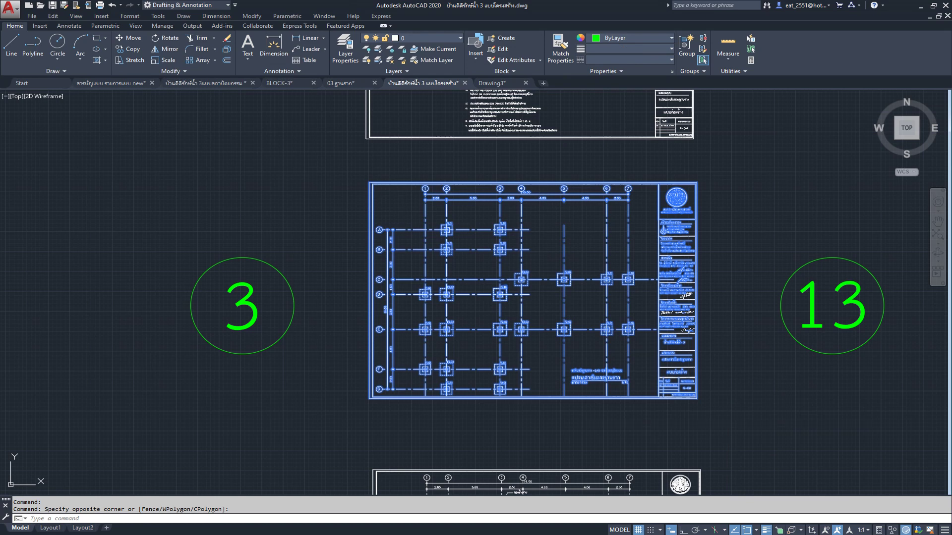
{"action": "left_click", "coordinate": [496, 83]}
{"action": "middle_click_drag", "start_coordinate": [510, 281], "coordinate": [931, 266]}
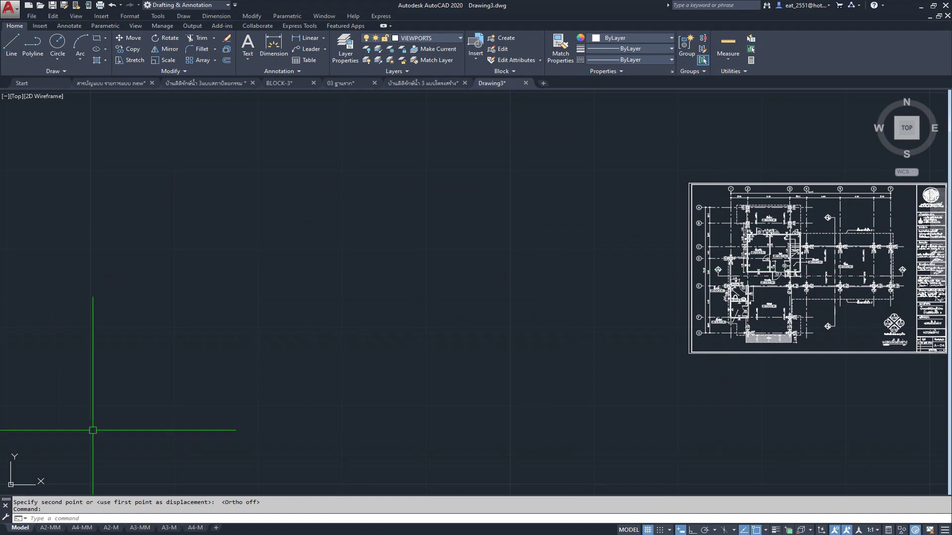
{"action": "key", "text": "ctrl+v"}
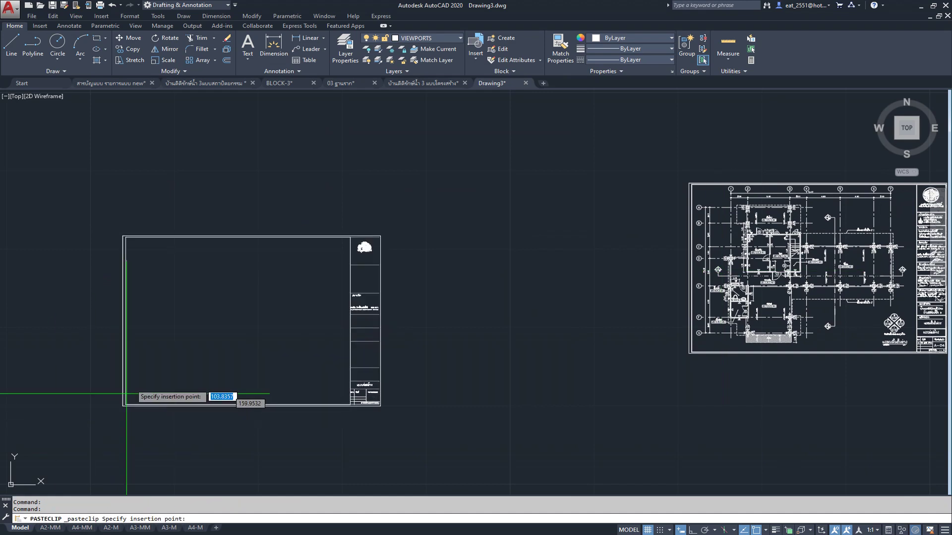
{"action": "left_click", "coordinate": [183, 359]}
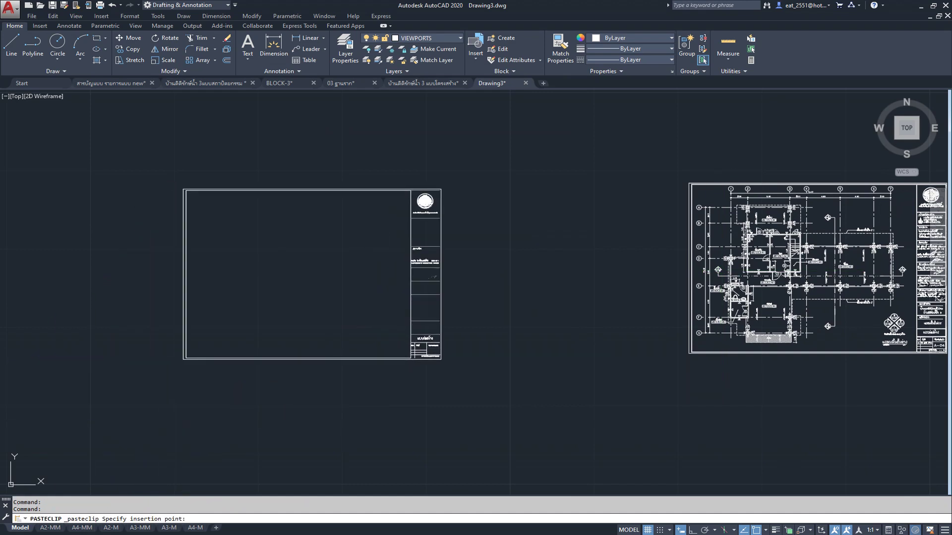
{"action": "scroll", "coordinate": [198, 328], "scroll_direction": "up", "scroll_amount": 3}
{"action": "left_click", "coordinate": [208, 372]}
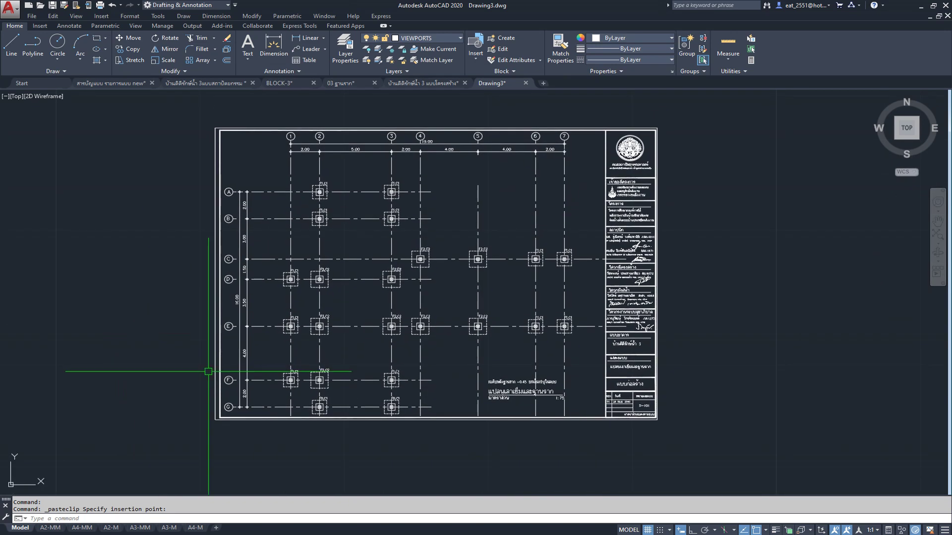
- Scale the pasted sheet by reference so the grid G-to-F spacing measures 2
{"action": "left_click", "coordinate": [161, 60]}
{"action": "left_click", "coordinate": [192, 118]}
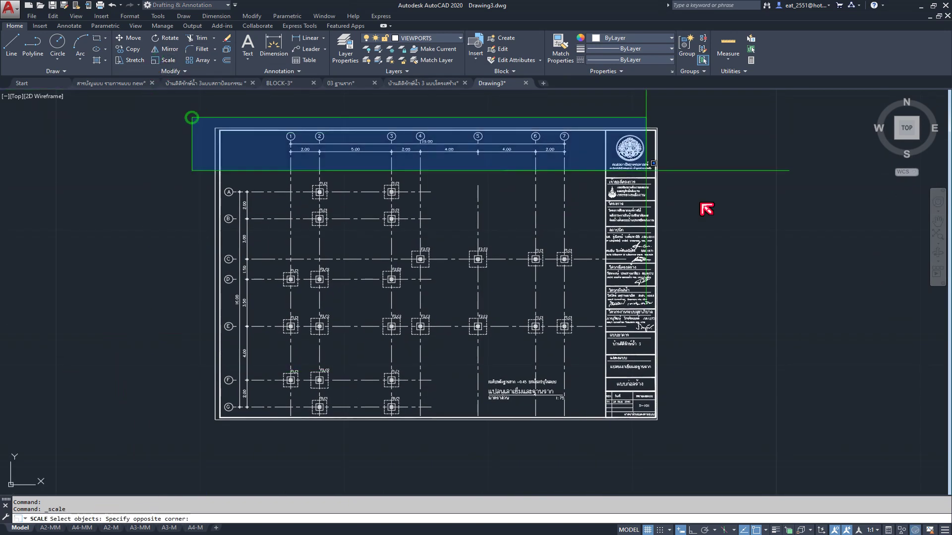
{"action": "left_click", "coordinate": [735, 450]}
{"action": "key", "text": "Return"}
{"action": "scroll", "coordinate": [264, 388], "scroll_direction": "up", "scroll_amount": 6}
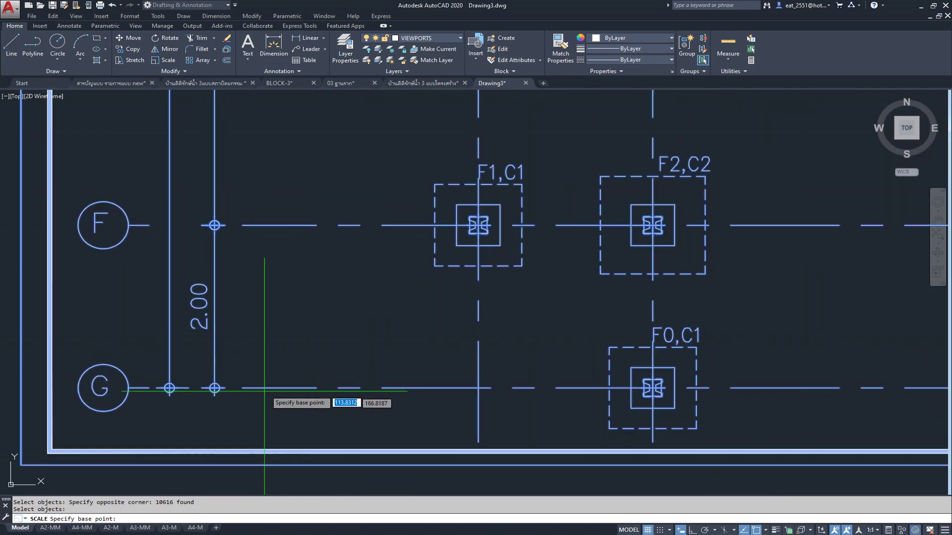
{"action": "left_click", "coordinate": [315, 388]}
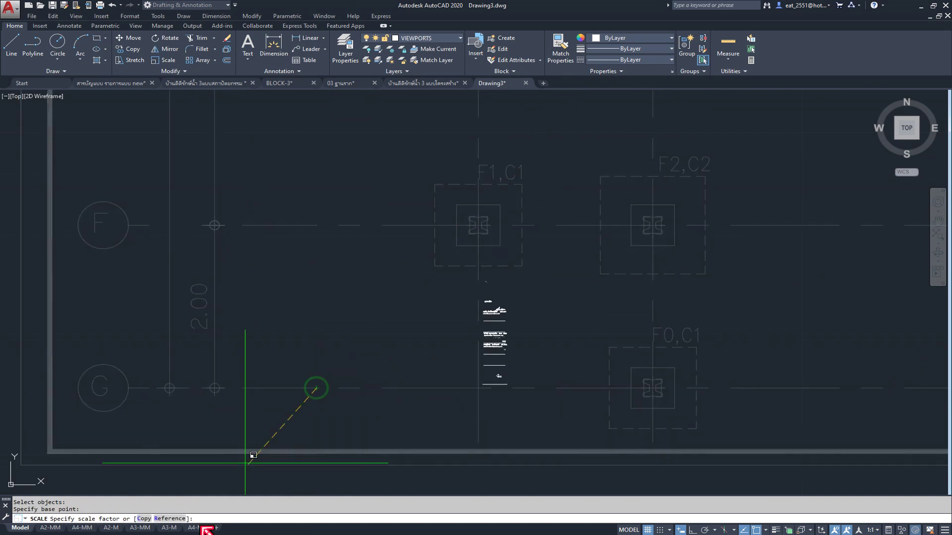
{"action": "left_click", "coordinate": [170, 519]}
{"action": "left_click", "coordinate": [316, 388]}
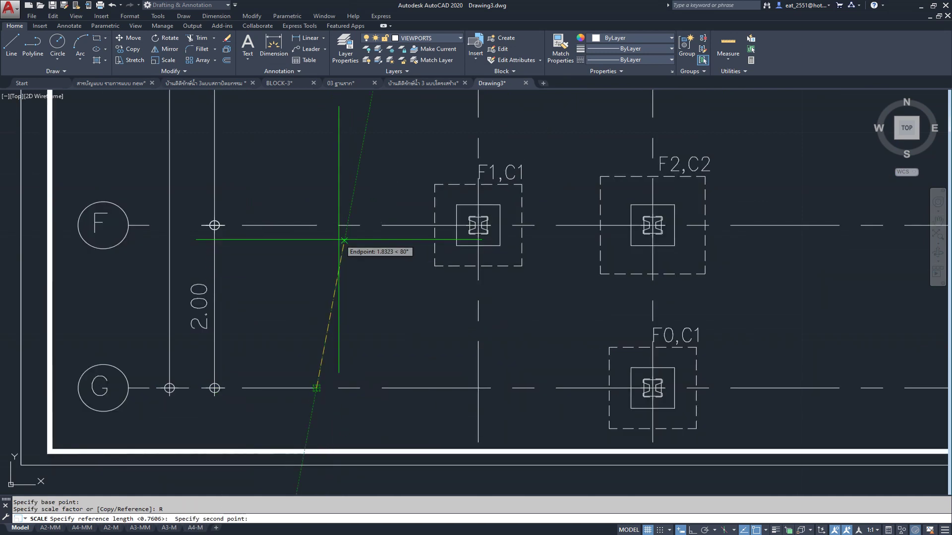
{"action": "left_click", "coordinate": [317, 225]}
{"action": "type", "text": "2"}
{"action": "key", "text": "Return"}
{"action": "scroll", "coordinate": [317, 225], "scroll_direction": "down", "scroll_amount": 2}
{"action": "scroll", "coordinate": [316, 224], "scroll_direction": "down", "scroll_amount": 3}
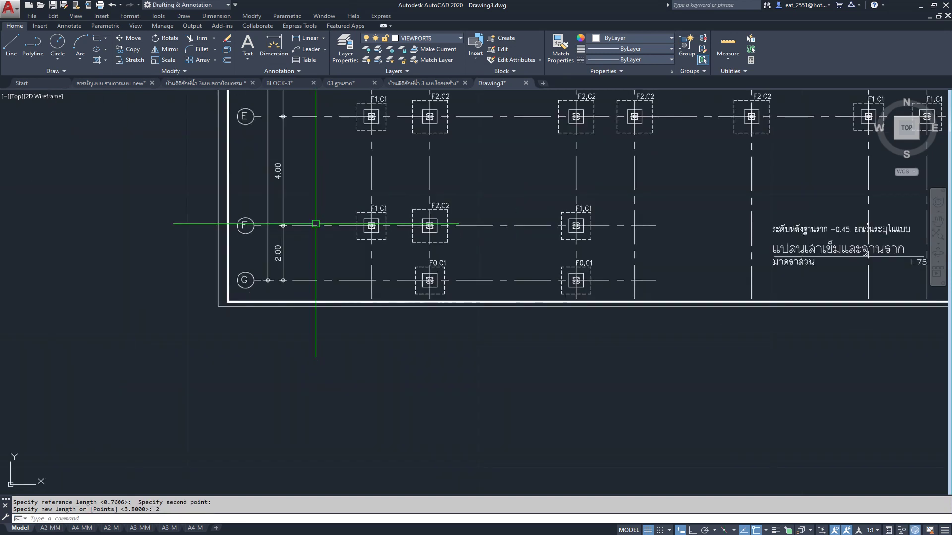
{"action": "mouse_move", "coordinate": [316, 227]}
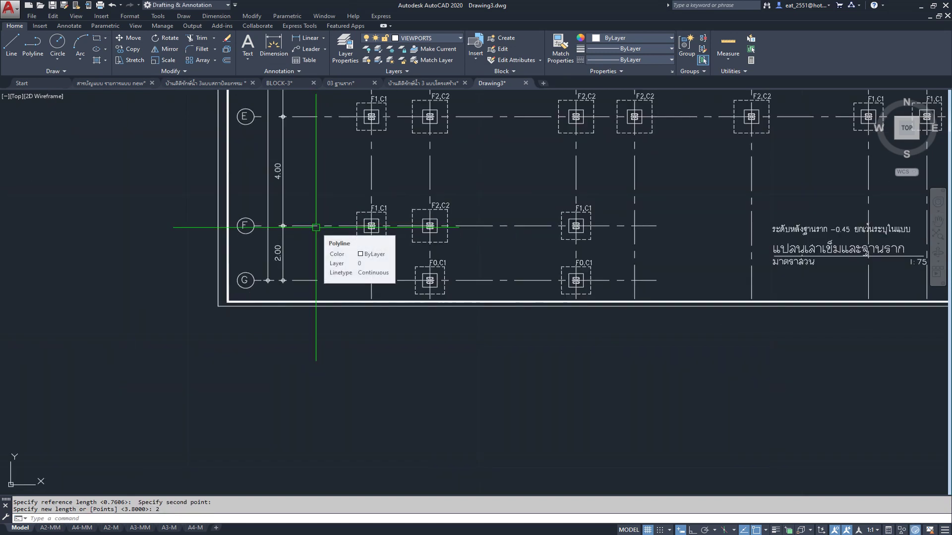
{"action": "scroll", "coordinate": [377, 271], "scroll_direction": "down", "scroll_amount": 3}
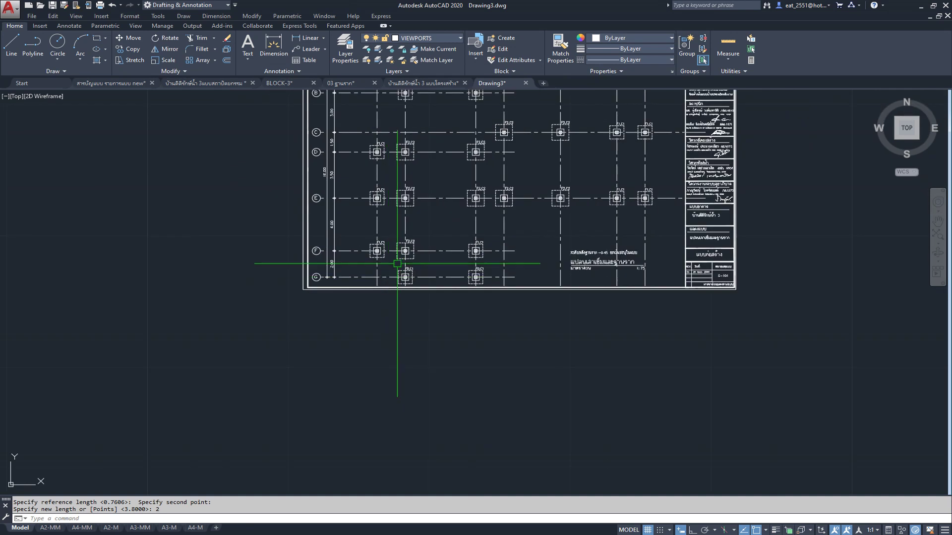
{"action": "middle_click_drag", "start_coordinate": [393, 272], "coordinate": [395, 326]}
{"action": "middle_click_drag", "start_coordinate": [436, 248], "coordinate": [438, 308]}
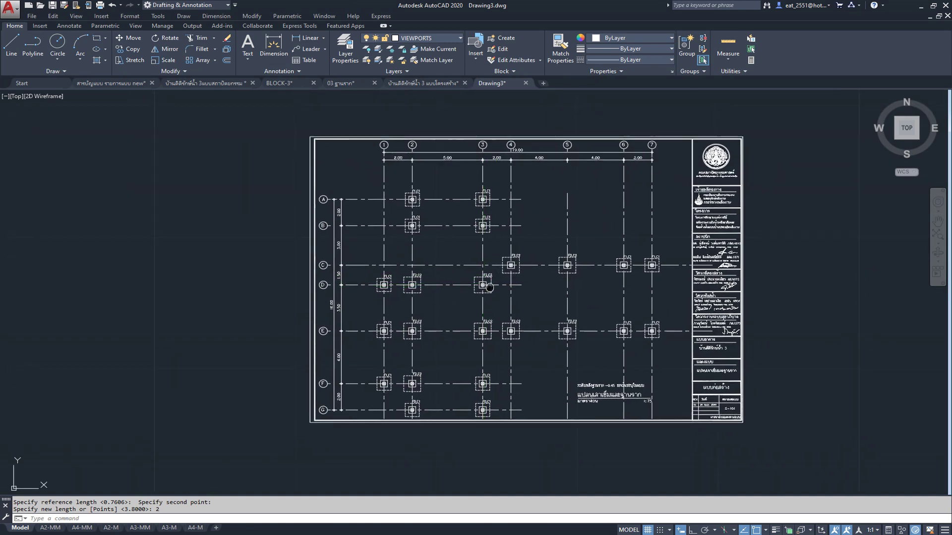
- From the Layer dropdown, make Text current and then switch to gl
{"action": "middle_click_drag", "start_coordinate": [494, 279], "coordinate": [516, 282]}
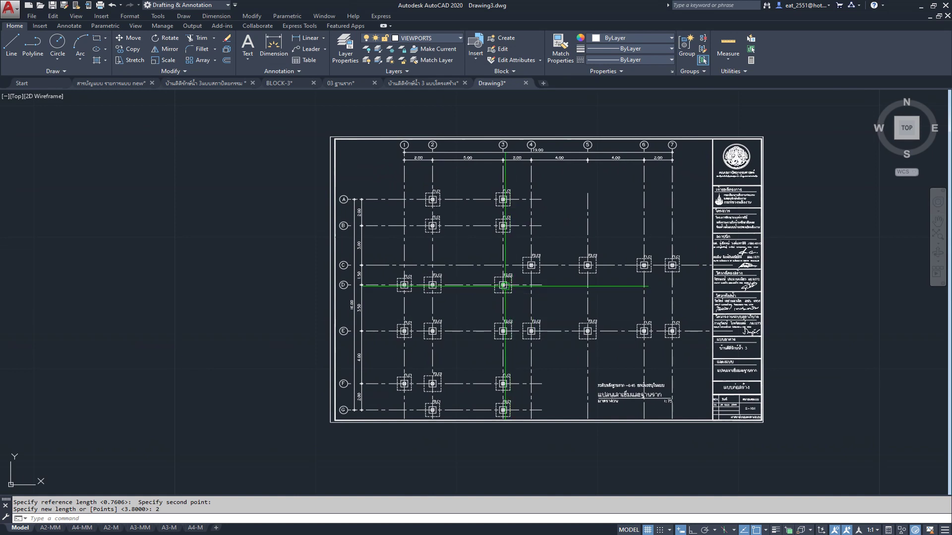
{"action": "left_click", "coordinate": [456, 38]}
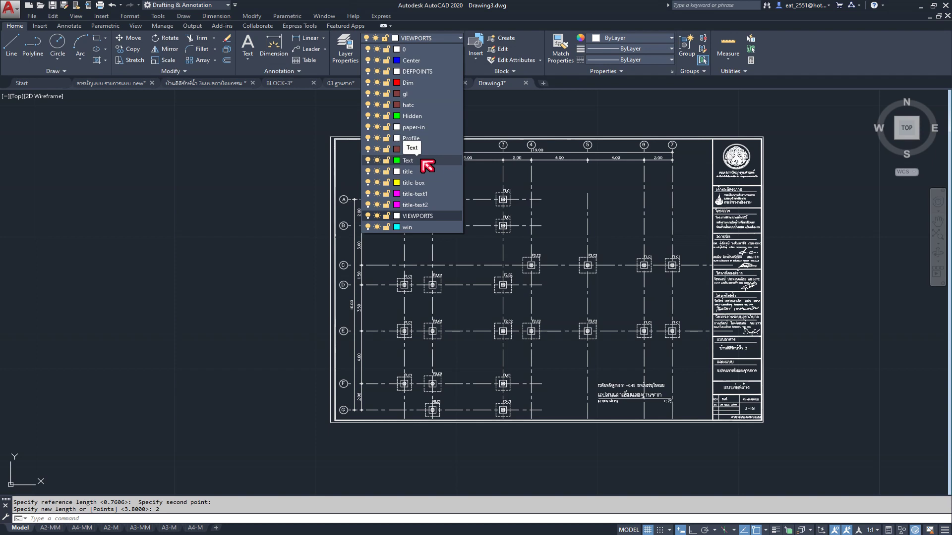
{"action": "left_click", "coordinate": [425, 160]}
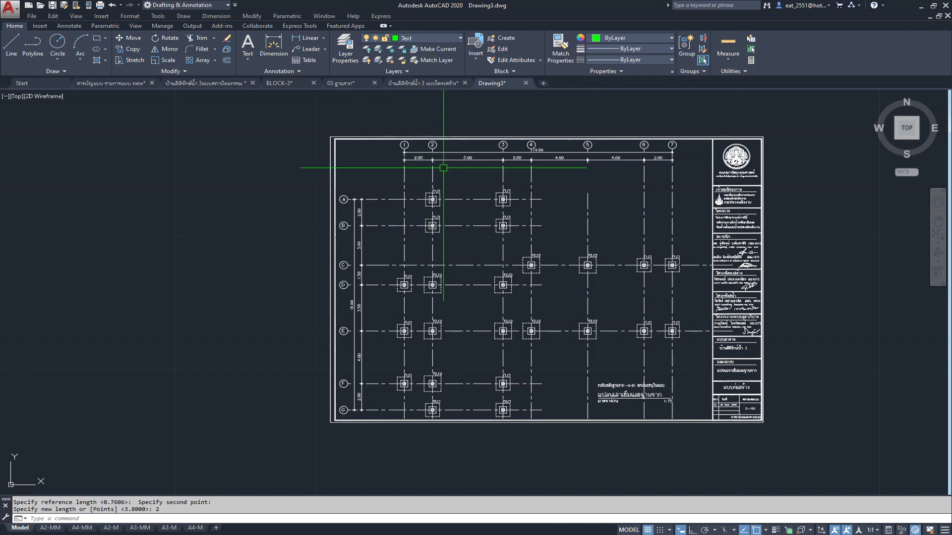
{"action": "left_click", "coordinate": [455, 37]}
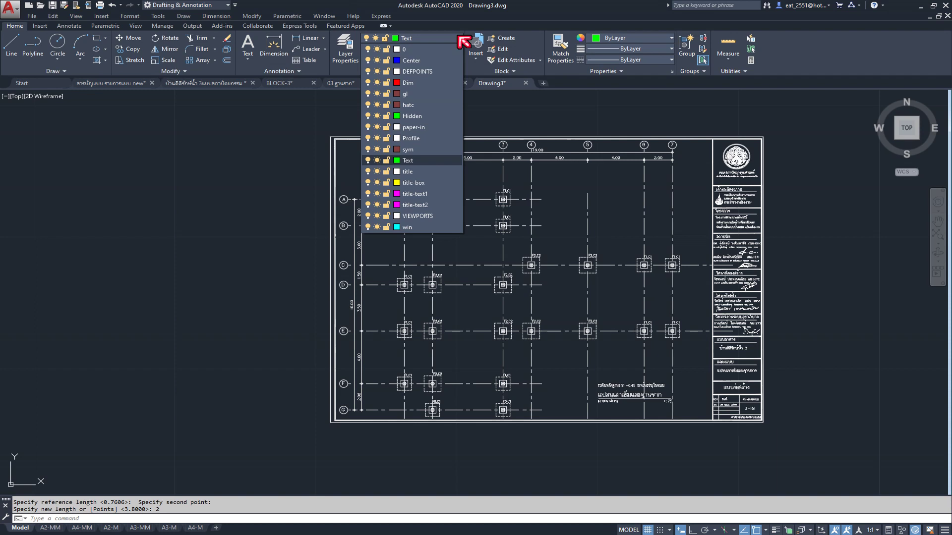
{"action": "left_click", "coordinate": [426, 95]}
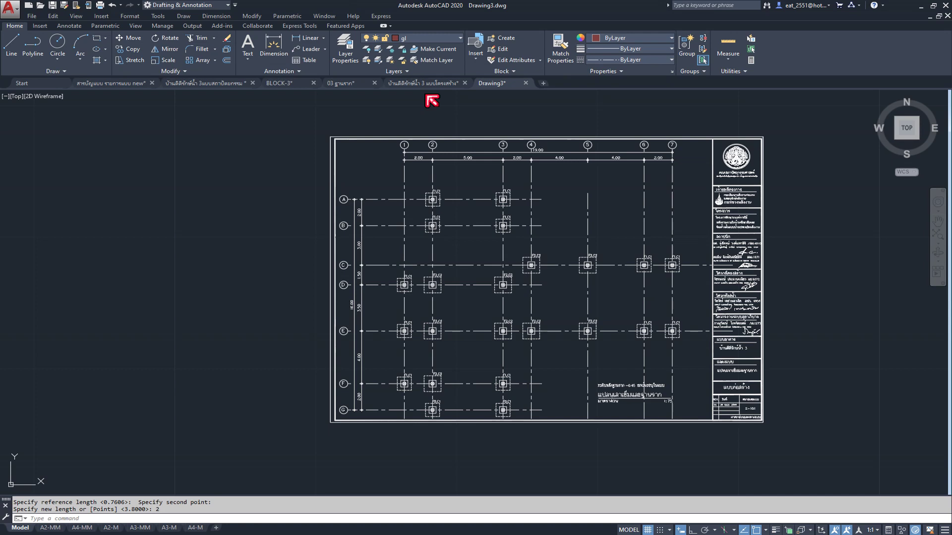
- In Layer Properties Manager, select the gl layer and set it current
{"action": "scroll", "coordinate": [410, 147], "scroll_direction": "up", "scroll_amount": 3}
{"action": "scroll", "coordinate": [419, 169], "scroll_direction": "up", "scroll_amount": 1}
{"action": "scroll", "coordinate": [428, 184], "scroll_direction": "up", "scroll_amount": 2}
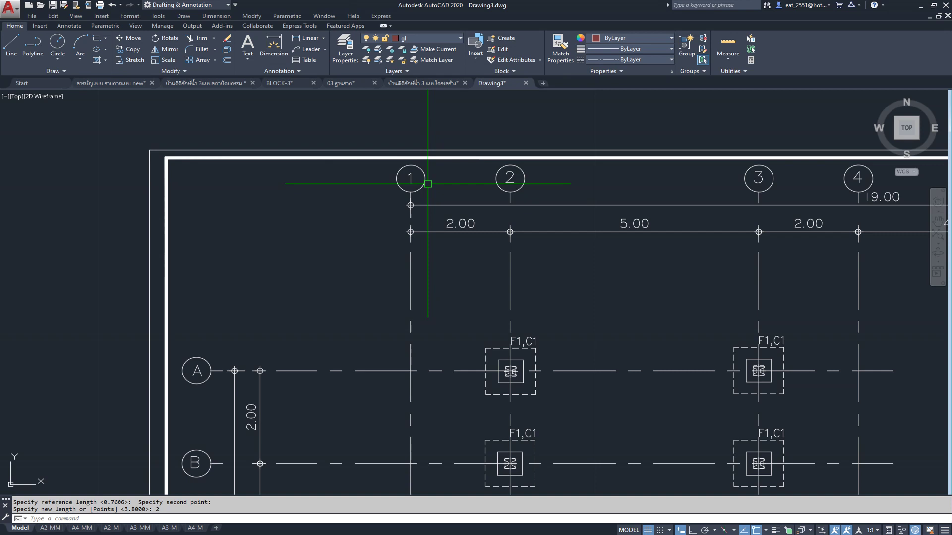
{"action": "left_click", "coordinate": [456, 40]}
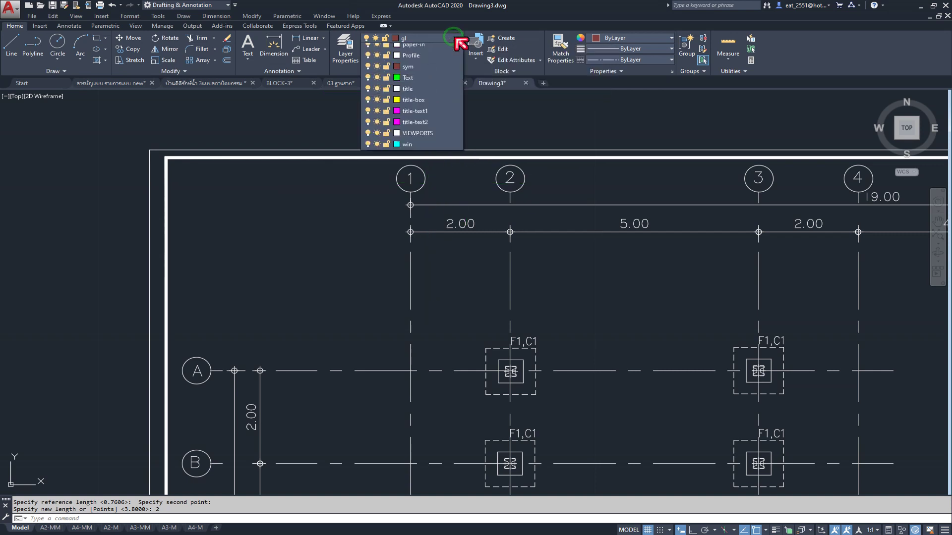
{"action": "left_click", "coordinate": [348, 60]}
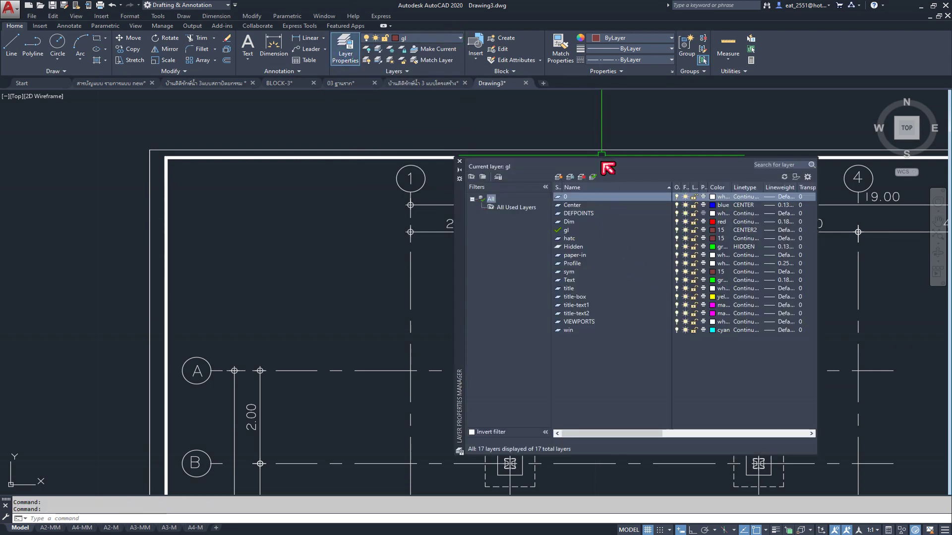
{"action": "left_click_drag", "start_coordinate": [455, 268], "coordinate": [243, 259]}
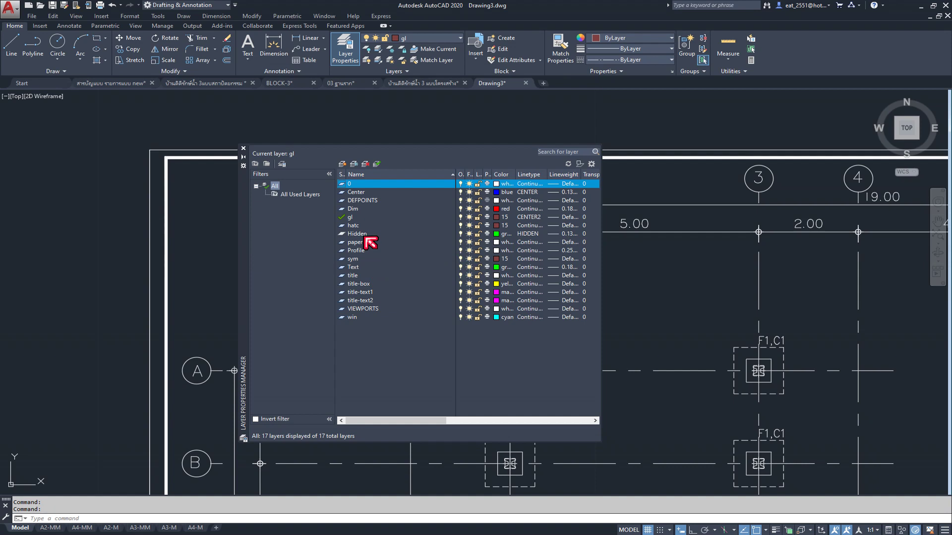
{"action": "left_click", "coordinate": [356, 218]}
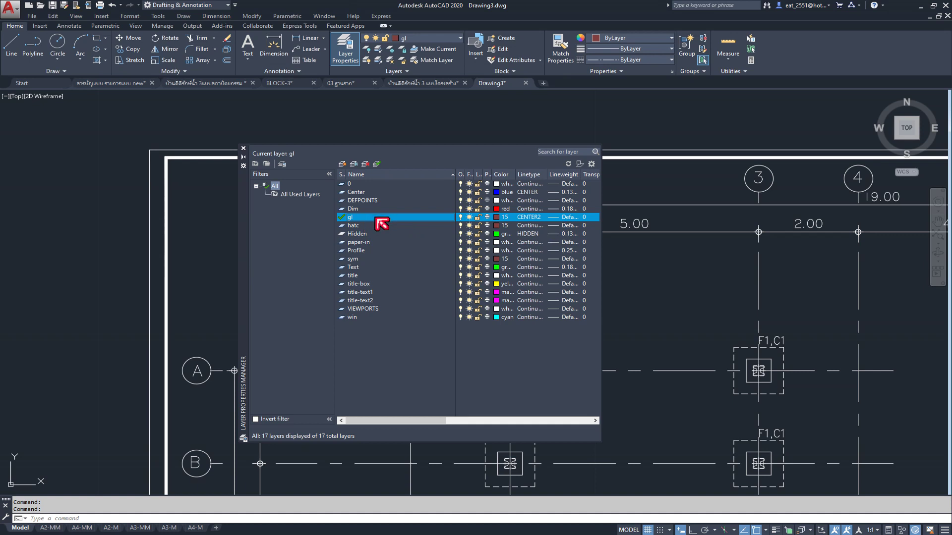
{"action": "left_click", "coordinate": [359, 268]}
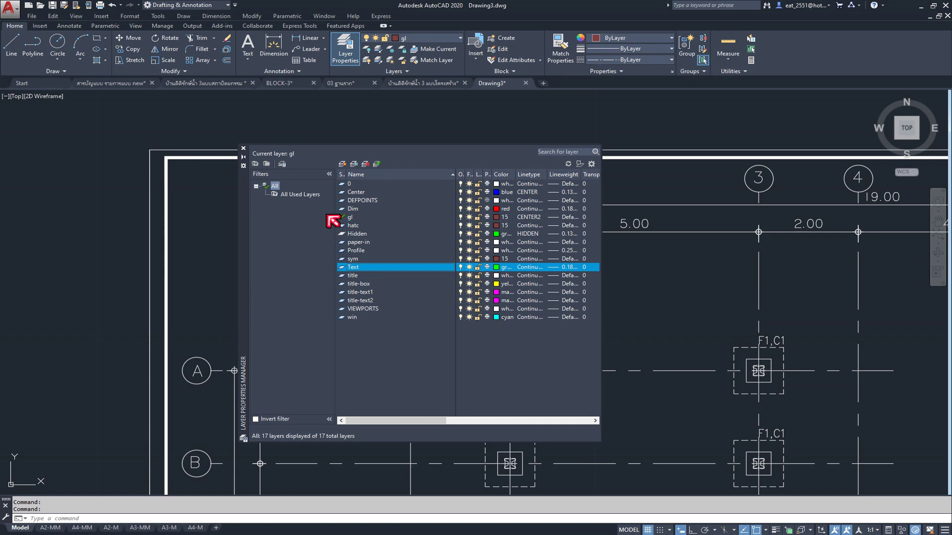
{"action": "left_click", "coordinate": [363, 219]}
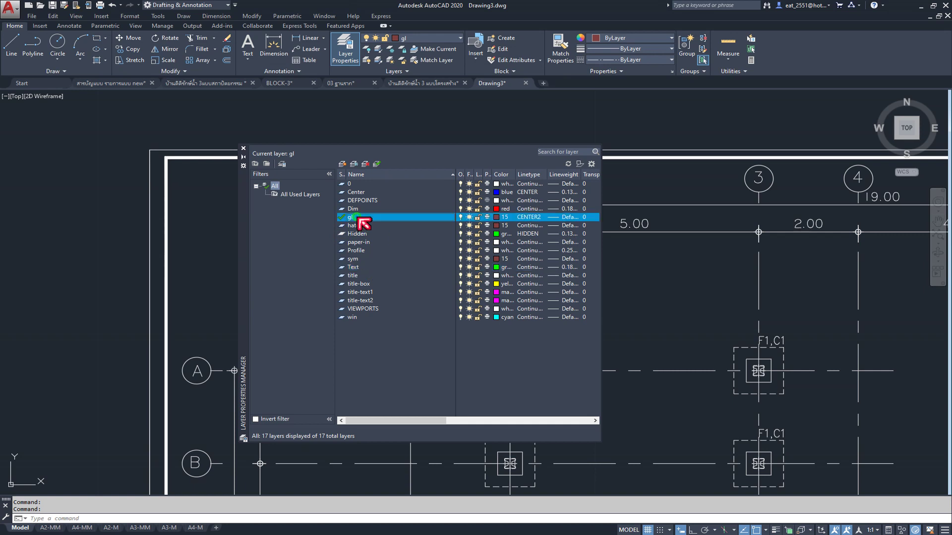
{"action": "left_click", "coordinate": [376, 164]}
- Close Layer Properties and pan the foundation plan toward its right side
{"action": "left_click", "coordinate": [243, 148]}
{"action": "scroll", "coordinate": [608, 257], "scroll_direction": "down", "scroll_amount": 3}
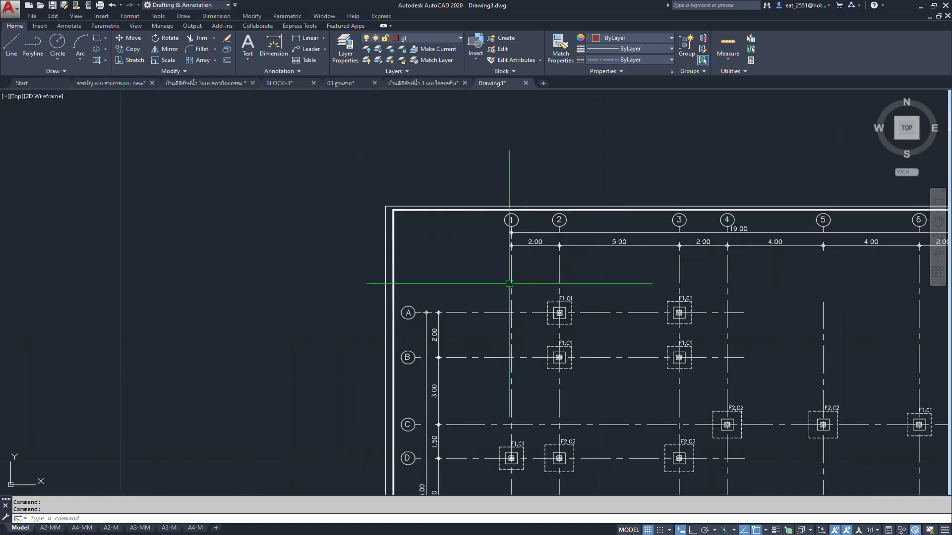
{"action": "middle_click_drag", "start_coordinate": [506, 276], "coordinate": [594, 276]}
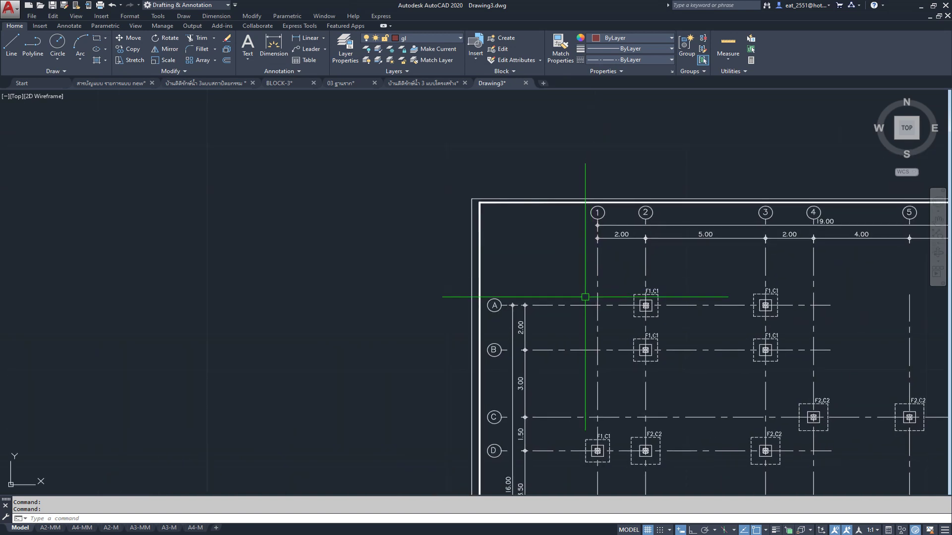
{"action": "scroll", "coordinate": [419, 211], "scroll_direction": "down", "scroll_amount": 3}
{"action": "scroll", "coordinate": [546, 211], "scroll_direction": "up", "scroll_amount": 2}
{"action": "scroll", "coordinate": [645, 210], "scroll_direction": "up", "scroll_amount": 2}
{"action": "scroll", "coordinate": [701, 216], "scroll_direction": "up", "scroll_amount": 1}
{"action": "scroll", "coordinate": [701, 216], "scroll_direction": "up", "scroll_amount": 2}
{"action": "middle_click_drag", "start_coordinate": [588, 238], "coordinate": [645, 238]}
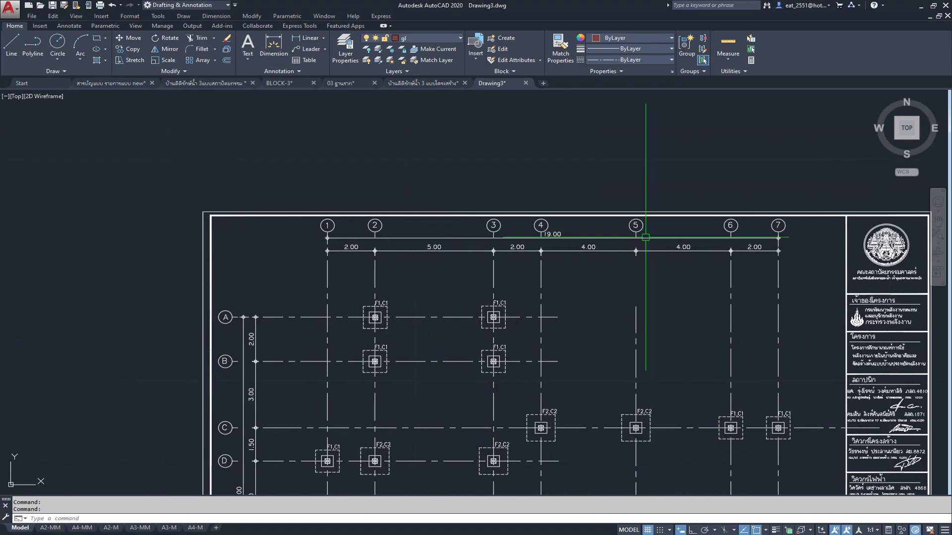
- Switch to the legend drawing and zoom in on grid bubbles 1 and A
{"action": "left_click", "coordinate": [90, 83]}
{"action": "scroll", "coordinate": [387, 278], "scroll_direction": "down", "scroll_amount": 3}
{"action": "middle_click_drag", "start_coordinate": [387, 199], "coordinate": [386, 389]}
{"action": "scroll", "coordinate": [386, 277], "scroll_direction": "up", "scroll_amount": 2}
{"action": "scroll", "coordinate": [390, 243], "scroll_direction": "up", "scroll_amount": 1}
{"action": "scroll", "coordinate": [390, 243], "scroll_direction": "up", "scroll_amount": 3}
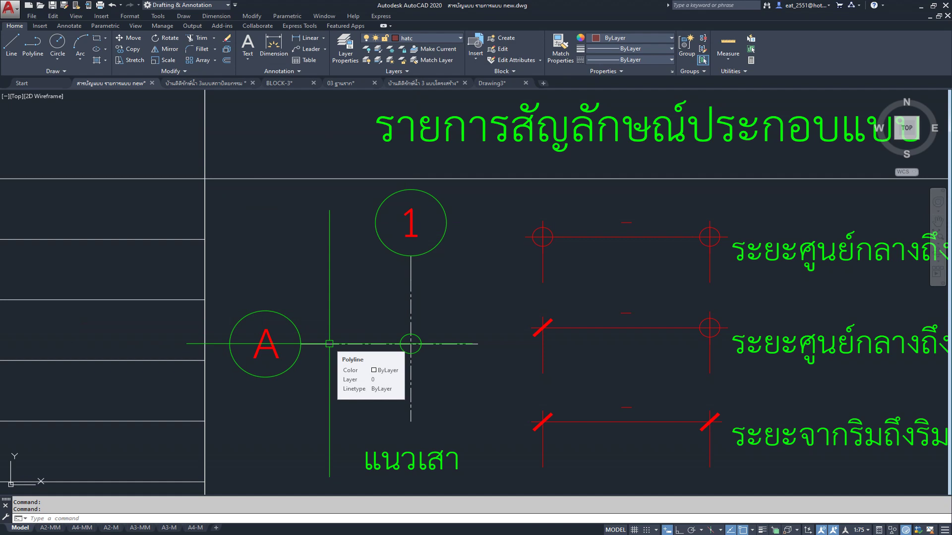
- Copy the grid symbol with bubbles 1 and A and paste it above the plan's upper-left in Drawing3
{"action": "left_click", "coordinate": [215, 151]}
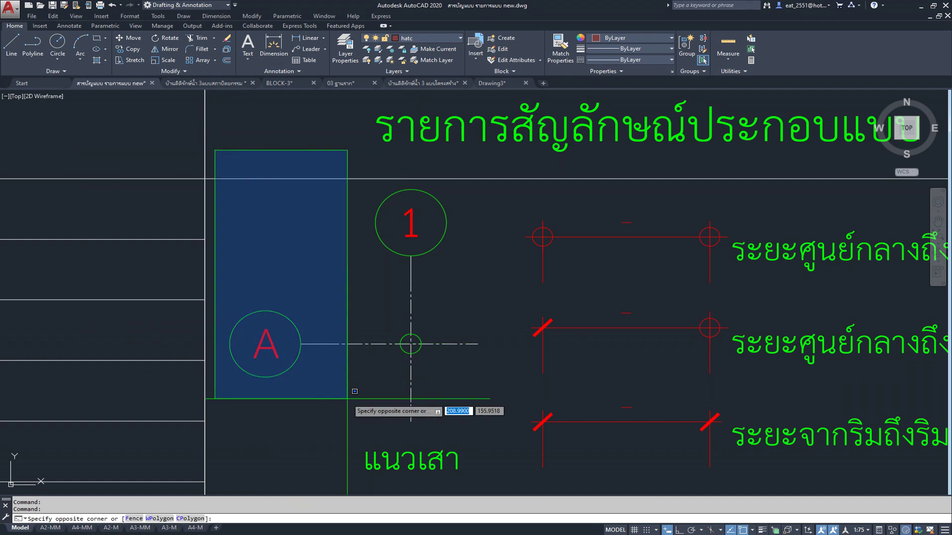
{"action": "left_click", "coordinate": [488, 443]}
{"action": "key", "text": "ctrl+c"}
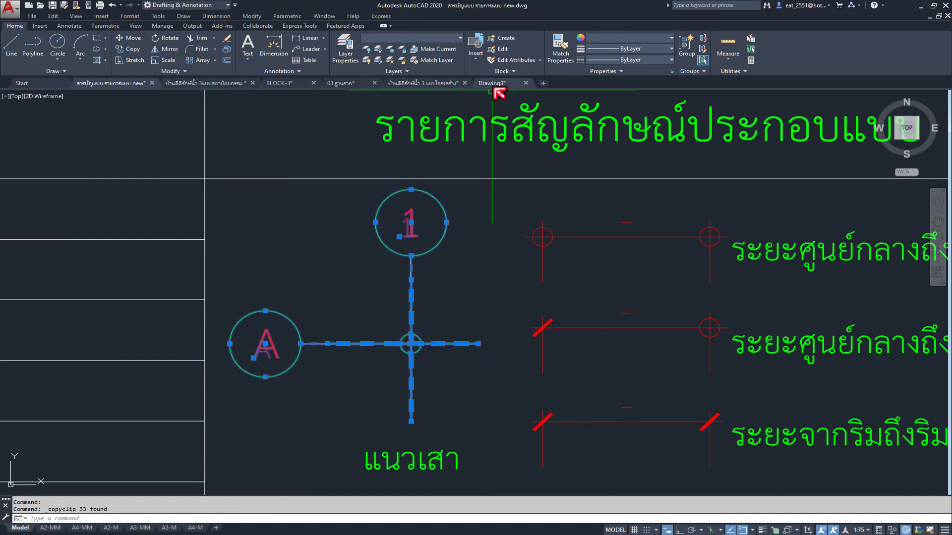
{"action": "left_click", "coordinate": [494, 88]}
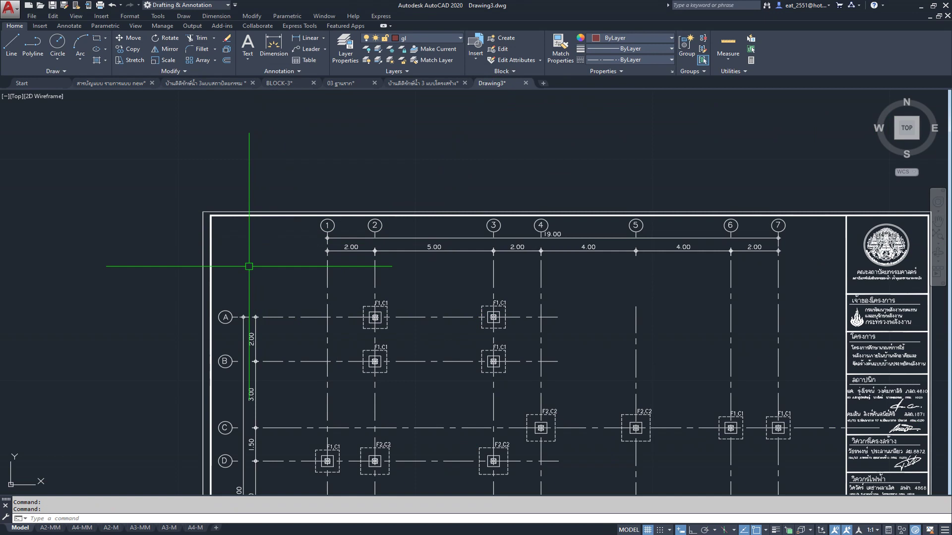
{"action": "key", "text": "ctrl+v"}
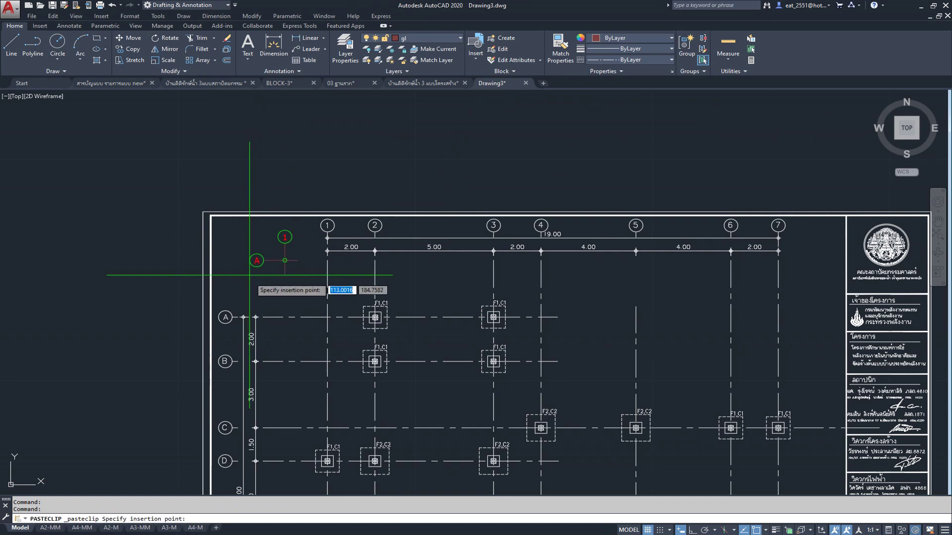
{"action": "middle_click_drag", "start_coordinate": [255, 286], "coordinate": [336, 362]}
{"action": "scroll", "coordinate": [336, 362], "scroll_direction": "up", "scroll_amount": 3}
{"action": "left_click", "coordinate": [372, 287]}
- Pan and zoom Drawing3 to check the pasted grid symbol against the plan
{"action": "mouse_move", "coordinate": [448, 273]}
{"action": "middle_mouse_down"}
{"action": "mouse_move", "coordinate": [421, 253]}
{"action": "mouse_move", "coordinate": [443, 223]}
{"action": "middle_mouse_up"}
{"action": "scroll", "coordinate": [420, 253], "scroll_direction": "up", "scroll_amount": 3}
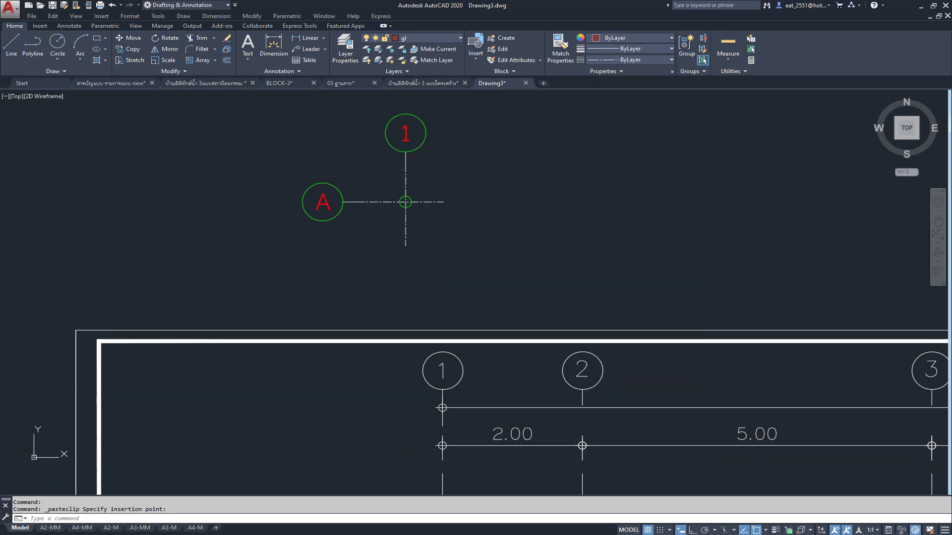
{"action": "scroll", "coordinate": [313, 187], "scroll_direction": "down", "scroll_amount": 2}
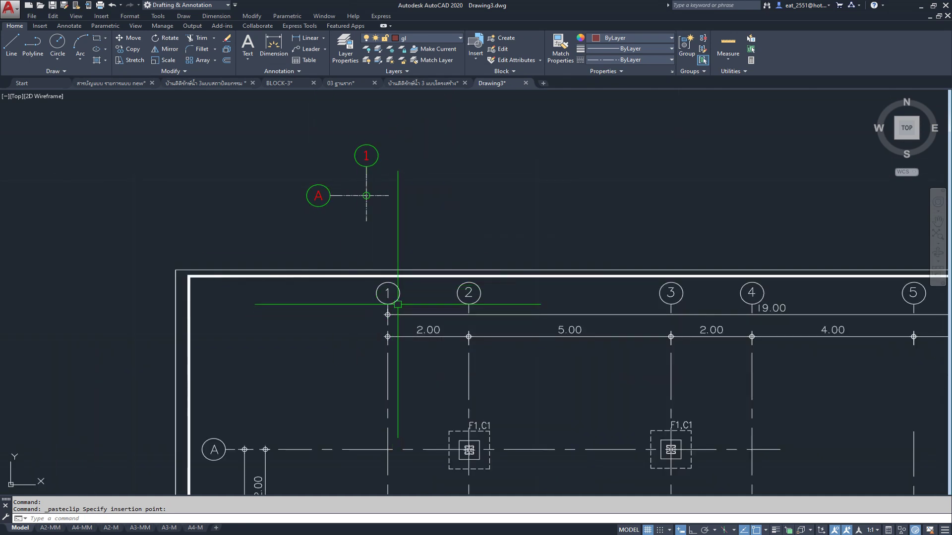
{"action": "scroll", "coordinate": [389, 203], "scroll_direction": "down", "scroll_amount": 2}
{"action": "middle_click_drag", "start_coordinate": [548, 343], "coordinate": [495, 240]}
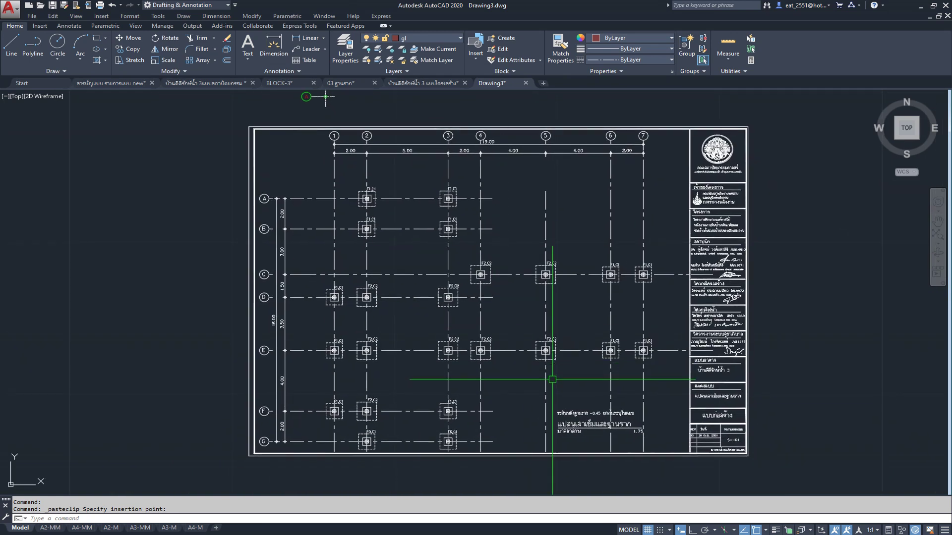
{"action": "scroll", "coordinate": [595, 468], "scroll_direction": "up", "scroll_amount": 2}
{"action": "scroll", "coordinate": [617, 411], "scroll_direction": "down", "scroll_amount": 2}
{"action": "middle_click_drag", "start_coordinate": [609, 385], "coordinate": [609, 375]}
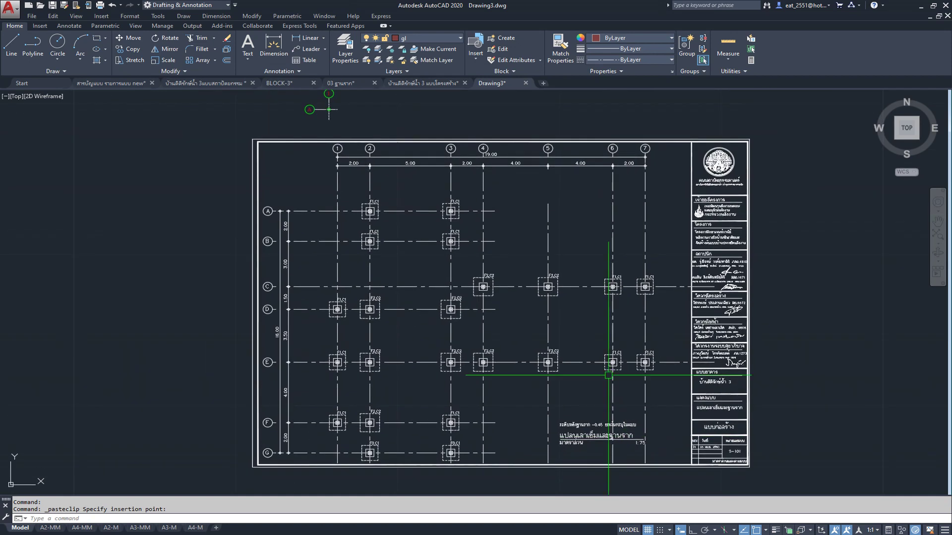
{"action": "scroll", "coordinate": [322, 119], "scroll_direction": "up", "scroll_amount": 5}
{"action": "scroll", "coordinate": [361, 198], "scroll_direction": "up", "scroll_amount": 3}
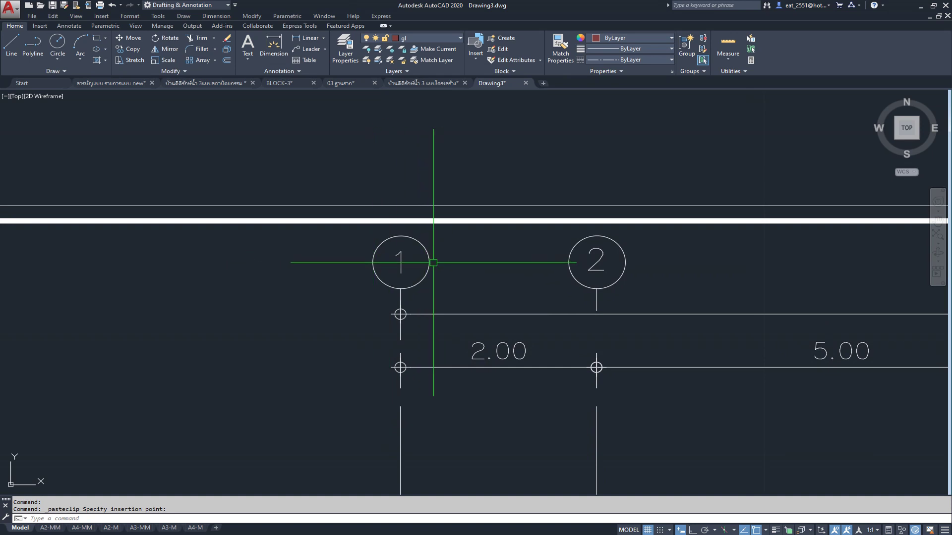
{"action": "scroll", "coordinate": [433, 263], "scroll_direction": "down", "scroll_amount": 4}
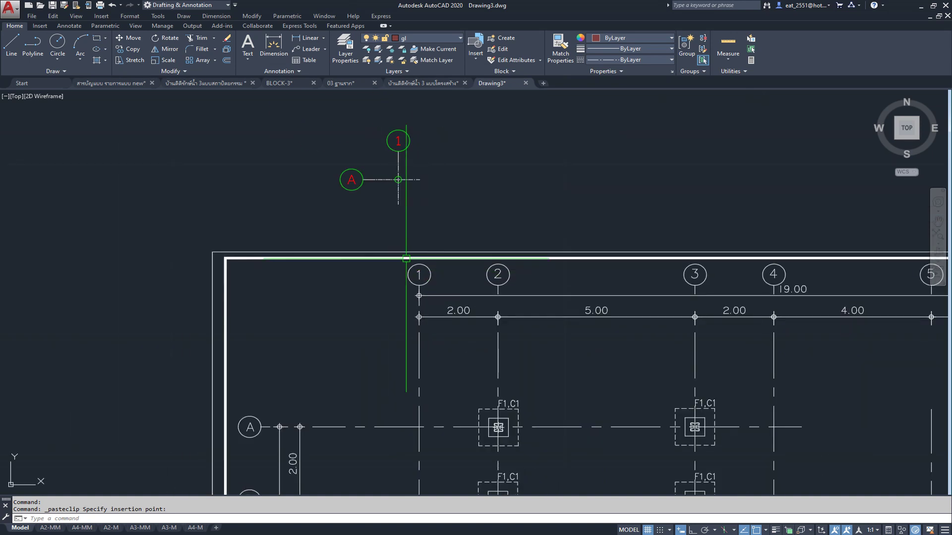
{"action": "scroll", "coordinate": [415, 238], "scroll_direction": "up", "scroll_amount": 5}
{"action": "scroll", "coordinate": [431, 308], "scroll_direction": "up", "scroll_amount": 2}
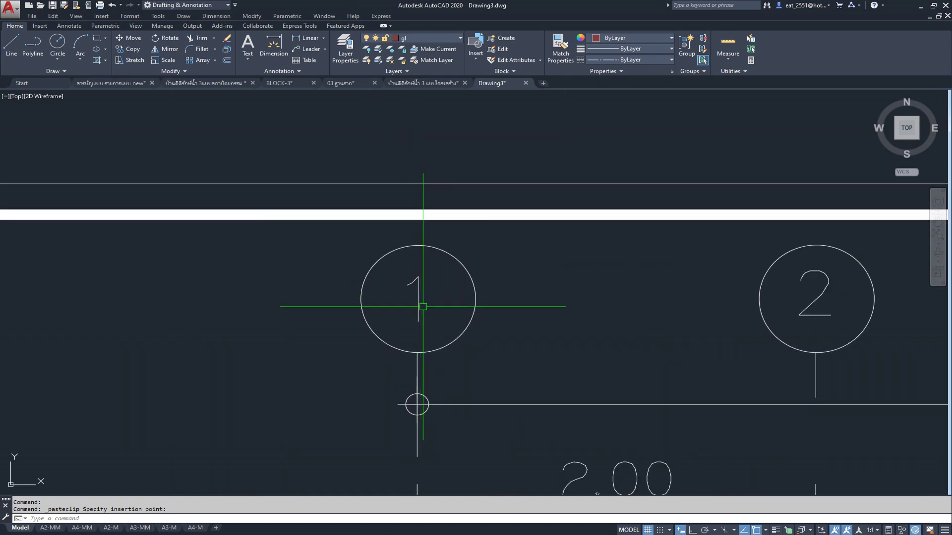
{"action": "scroll", "coordinate": [418, 297], "scroll_direction": "down", "scroll_amount": 5}
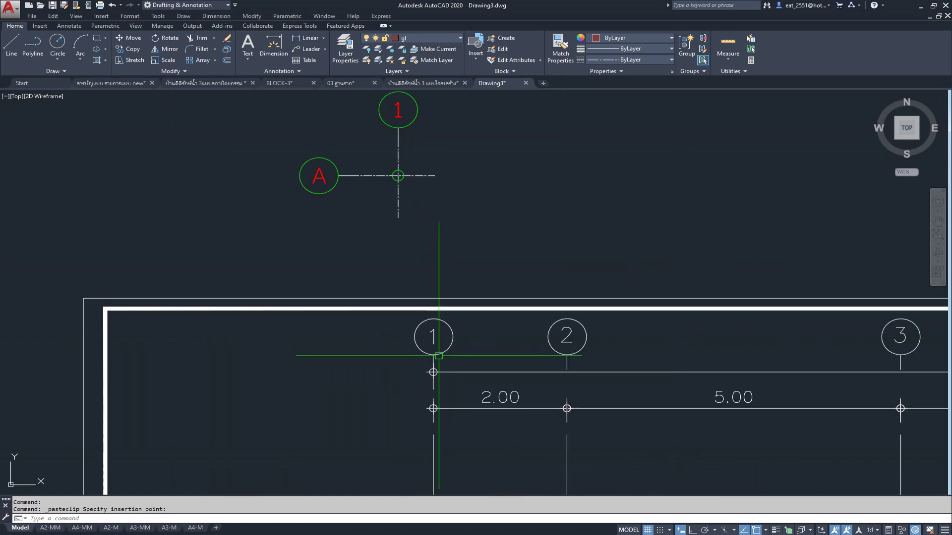
{"action": "left_click", "coordinate": [130, 49]}
{"action": "left_click", "coordinate": [397, 110]}
{"action": "key", "text": "Return"}
{"action": "left_click", "coordinate": [463, 150]}
{"action": "scroll", "coordinate": [495, 347], "scroll_direction": "up", "scroll_amount": 3}
{"action": "scroll", "coordinate": [495, 367], "scroll_direction": "up", "scroll_amount": 1}
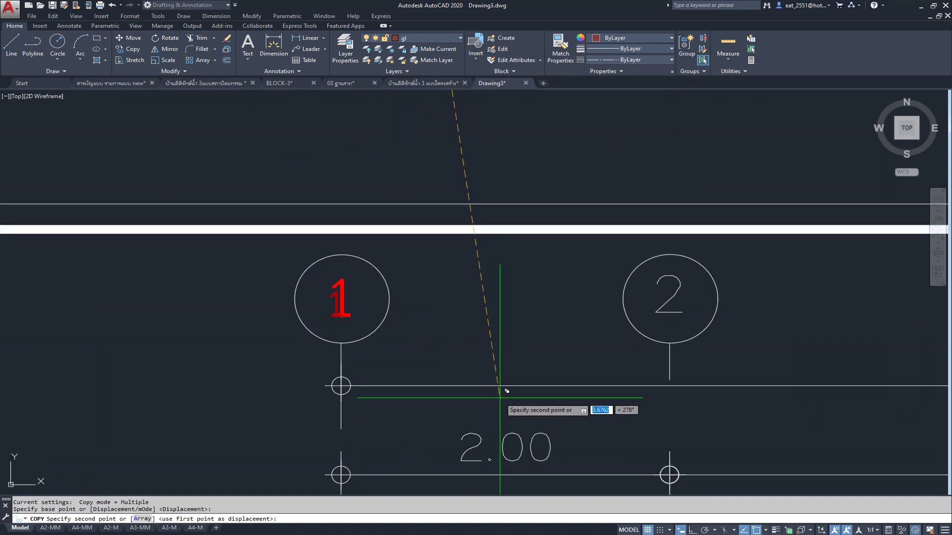
{"action": "left_click", "coordinate": [402, 393]}
{"action": "key", "text": "Escape"}
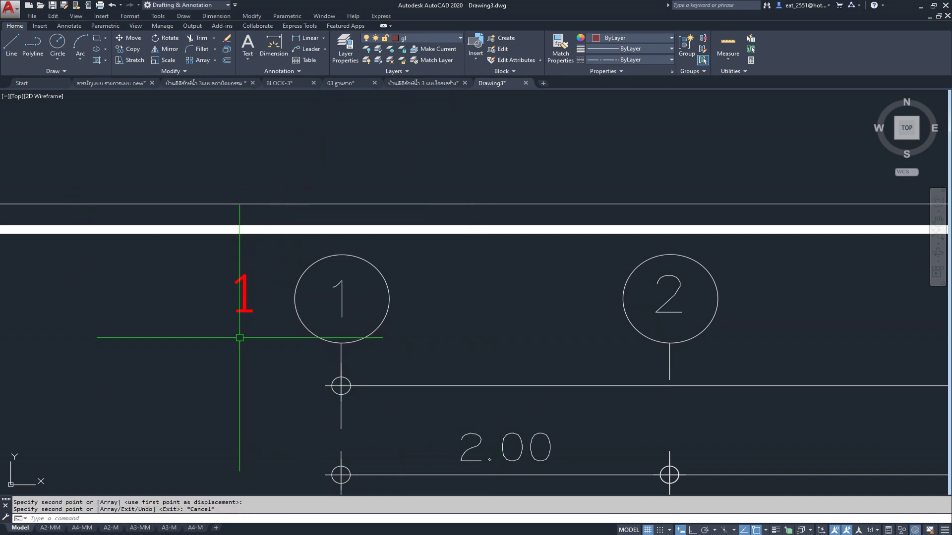
{"action": "key", "text": "ctrl+shift+p"}
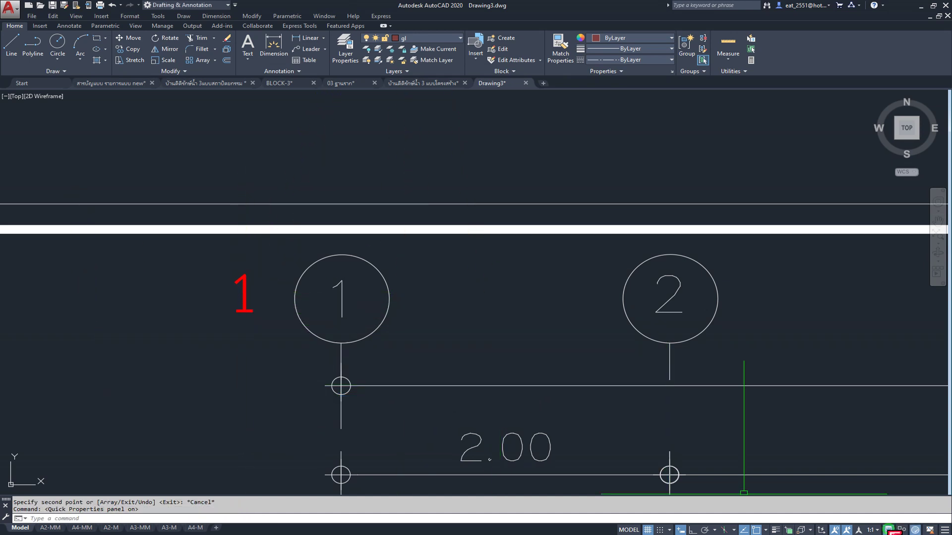
{"action": "left_click", "coordinate": [248, 290]}
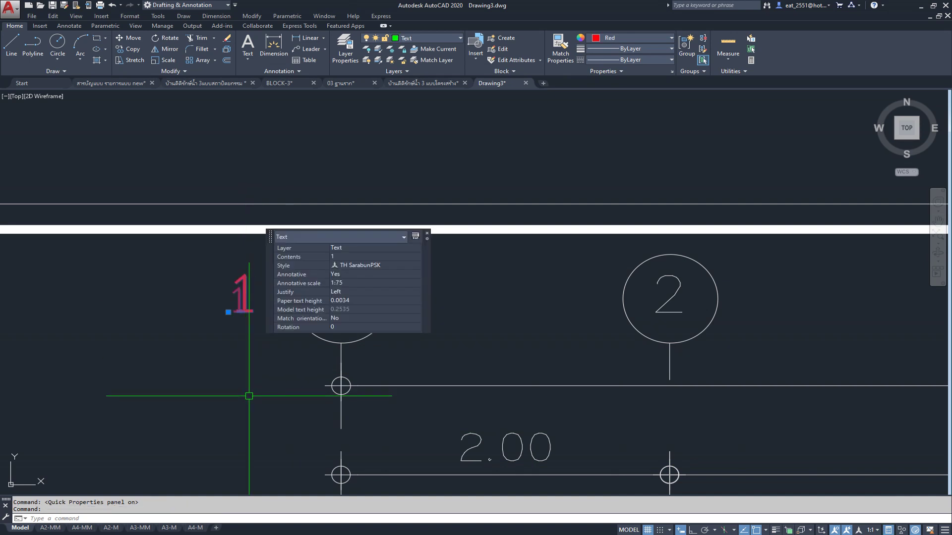
{"action": "key", "text": "Escape"}
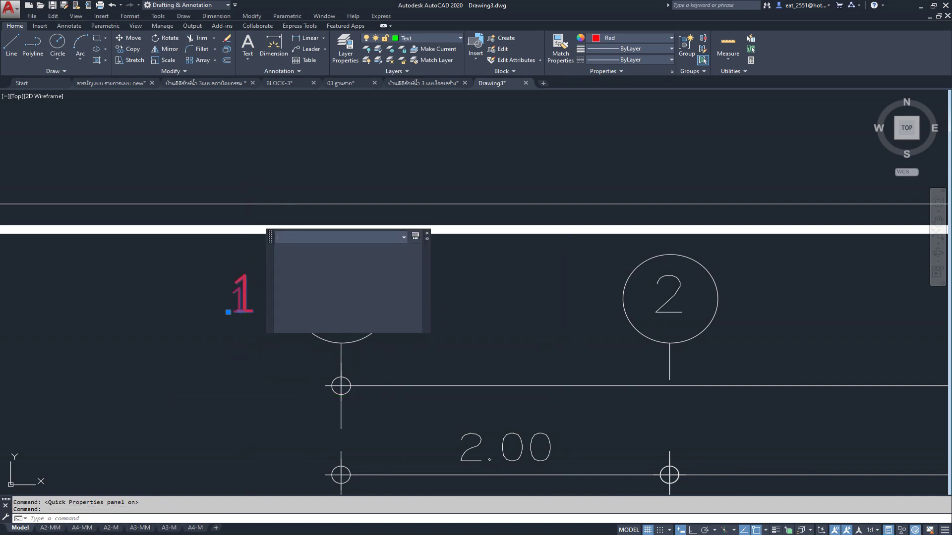
{"action": "left_click", "coordinate": [257, 263]}
{"action": "left_click", "coordinate": [201, 328]}
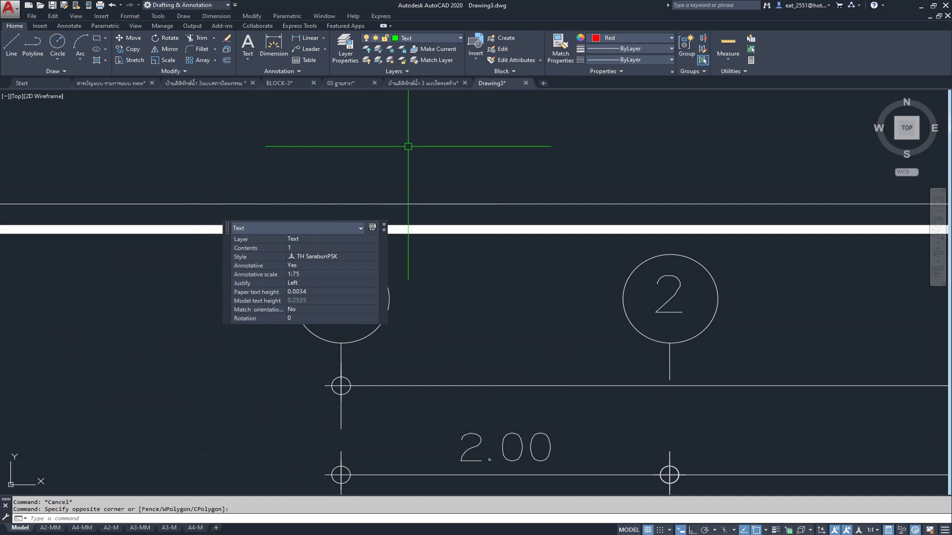
{"action": "key", "text": "Escape"}
{"action": "key", "text": "ctrl+z"}
{"action": "scroll", "coordinate": [405, 187], "scroll_direction": "down", "scroll_amount": 3}
{"action": "scroll", "coordinate": [399, 173], "scroll_direction": "down", "scroll_amount": 2}
{"action": "mouse_move", "coordinate": [399, 174]}
{"action": "middle_mouse_down"}
{"action": "mouse_move", "coordinate": [404, 255]}
{"action": "mouse_move", "coordinate": [323, 219]}
{"action": "middle_mouse_up"}
{"action": "scroll", "coordinate": [288, 175], "scroll_direction": "down", "scroll_amount": 1}
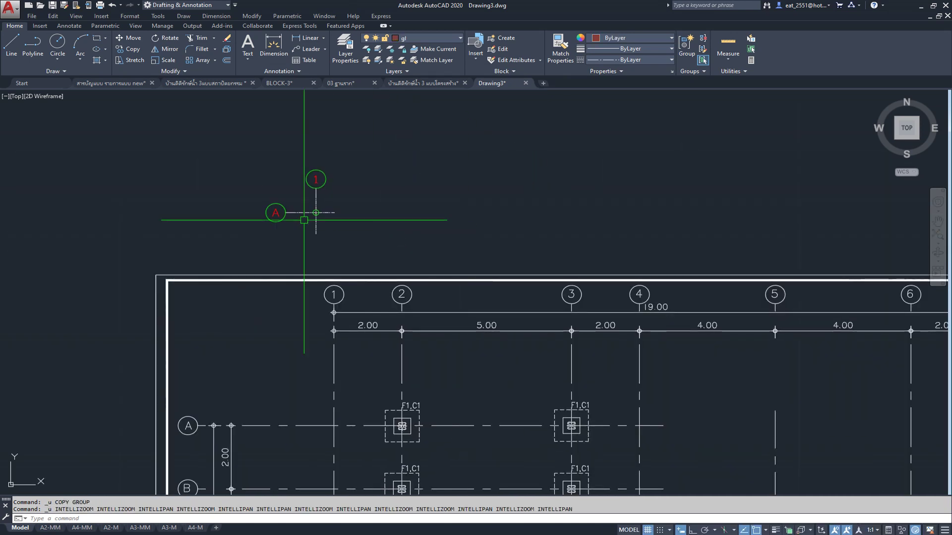
{"action": "scroll", "coordinate": [308, 212], "scroll_direction": "up", "scroll_amount": 2}
{"action": "middle_click_drag", "start_coordinate": [312, 332], "coordinate": [408, 332]}
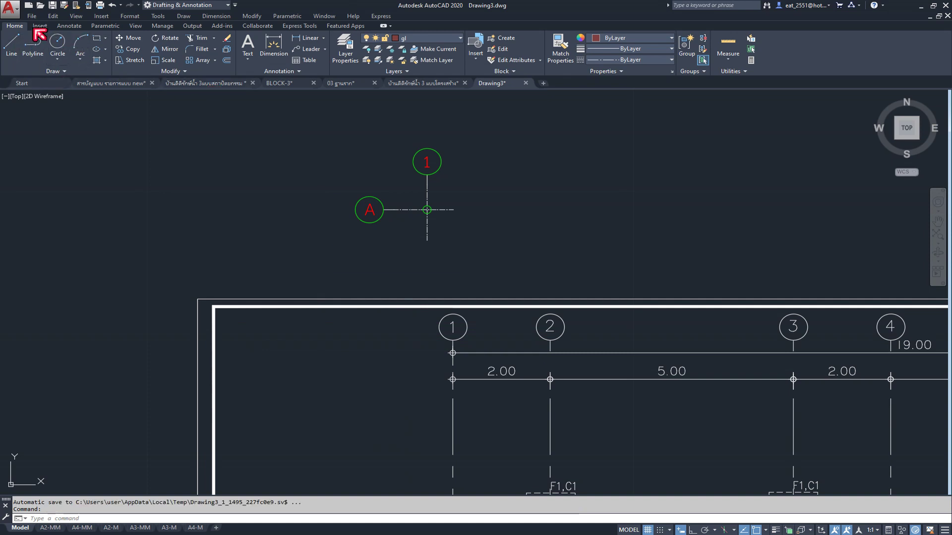
- Drop a multiline attempt and start single-line text at 0.0034 paper height, rotation 0
{"action": "left_click", "coordinate": [69, 26]}
{"action": "left_click", "coordinate": [23, 60]}
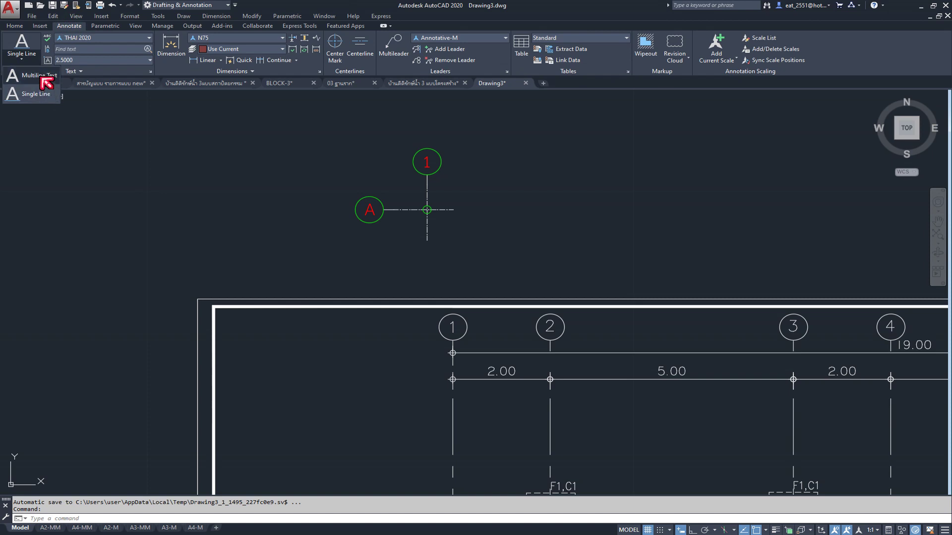
{"action": "left_click", "coordinate": [40, 78]}
{"action": "scroll", "coordinate": [308, 394], "scroll_direction": "down", "scroll_amount": 2}
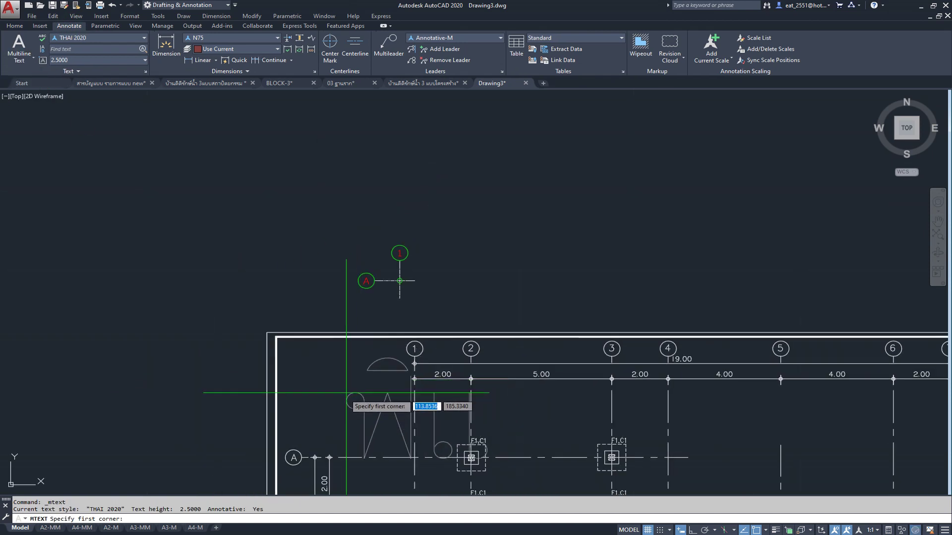
{"action": "scroll", "coordinate": [336, 400], "scroll_direction": "up", "scroll_amount": 1}
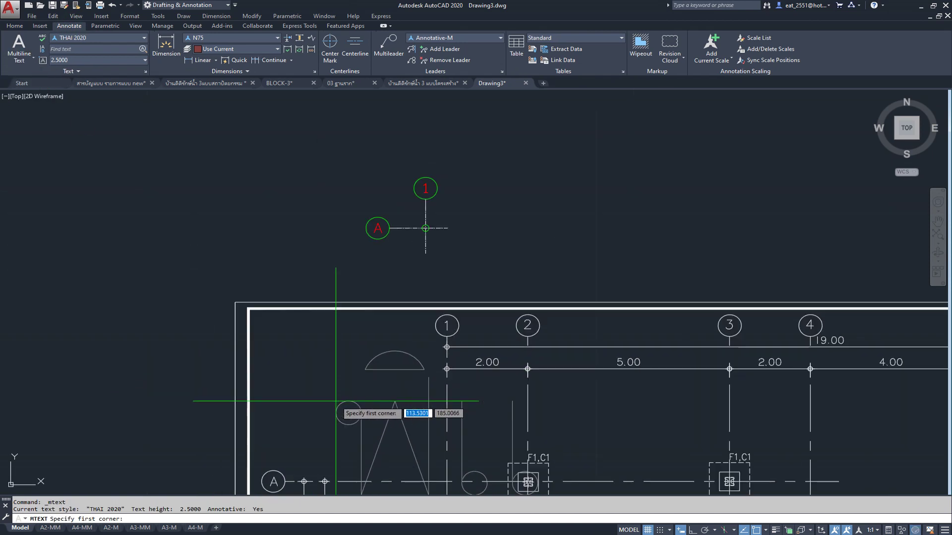
{"action": "left_click", "coordinate": [145, 60]}
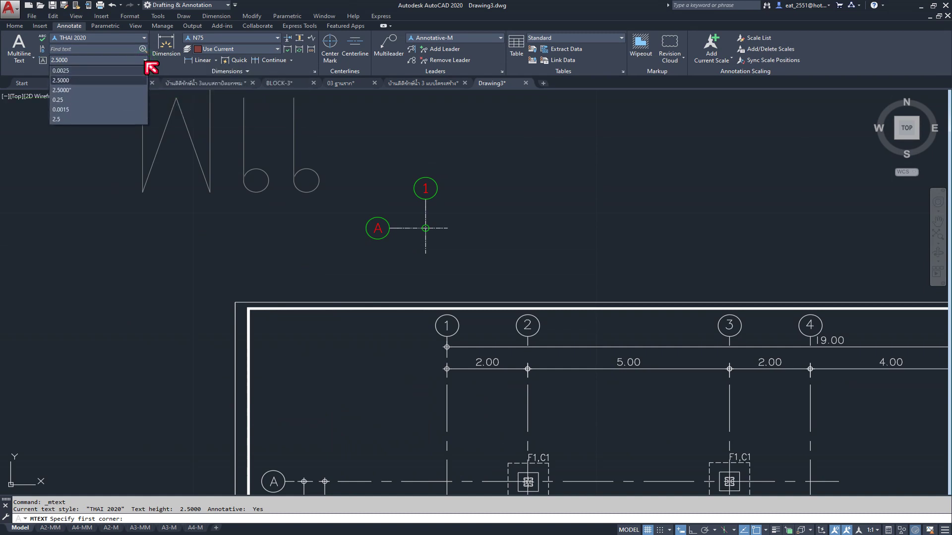
{"action": "key", "text": "Escape"}
{"action": "left_click", "coordinate": [22, 60]}
{"action": "left_click", "coordinate": [30, 97]}
{"action": "type", "text": ".0034"}
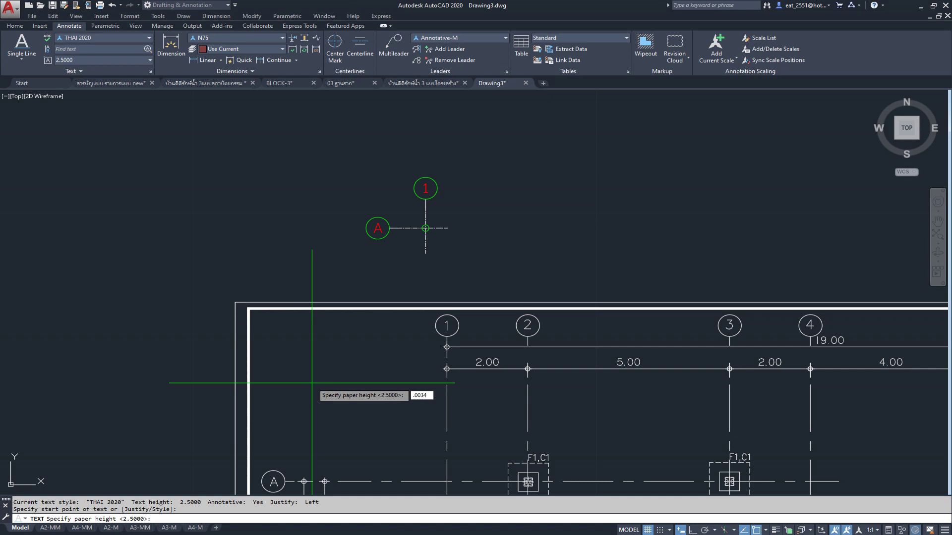
{"action": "key", "text": "Return"}
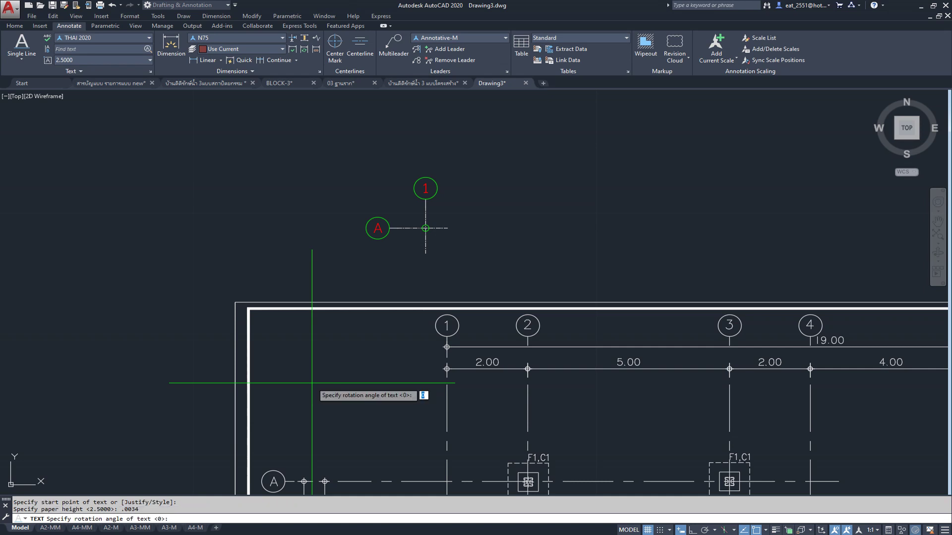
{"action": "key", "text": "Return"}
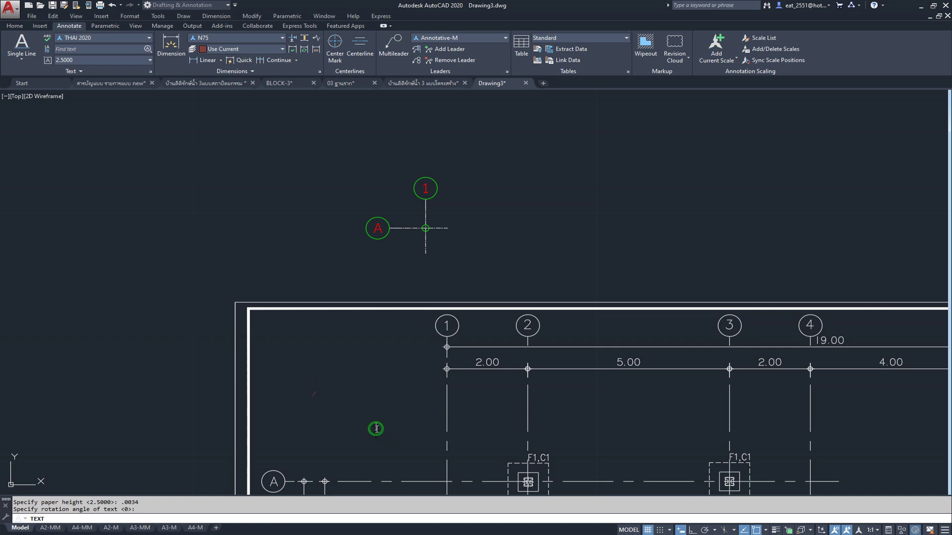
- Finish the text entry and apply the TH sarabun style to the selected test labels
{"action": "key", "text": "Escape"}
{"action": "scroll", "coordinate": [314, 400], "scroll_direction": "up", "scroll_amount": 4}
{"action": "scroll", "coordinate": [310, 390], "scroll_direction": "up", "scroll_amount": 4}
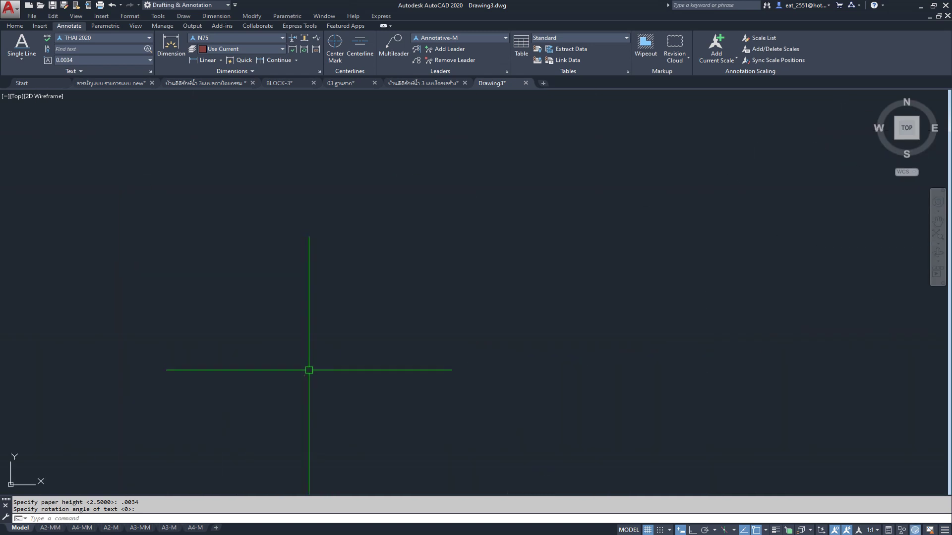
{"action": "scroll", "coordinate": [364, 310], "scroll_direction": "up", "scroll_amount": 2}
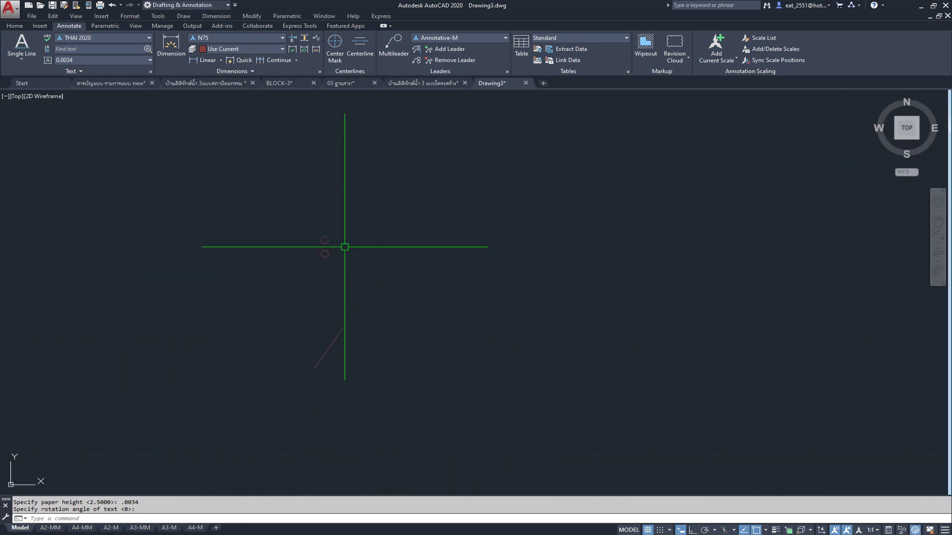
{"action": "left_click", "coordinate": [418, 198]}
{"action": "left_click", "coordinate": [245, 408]}
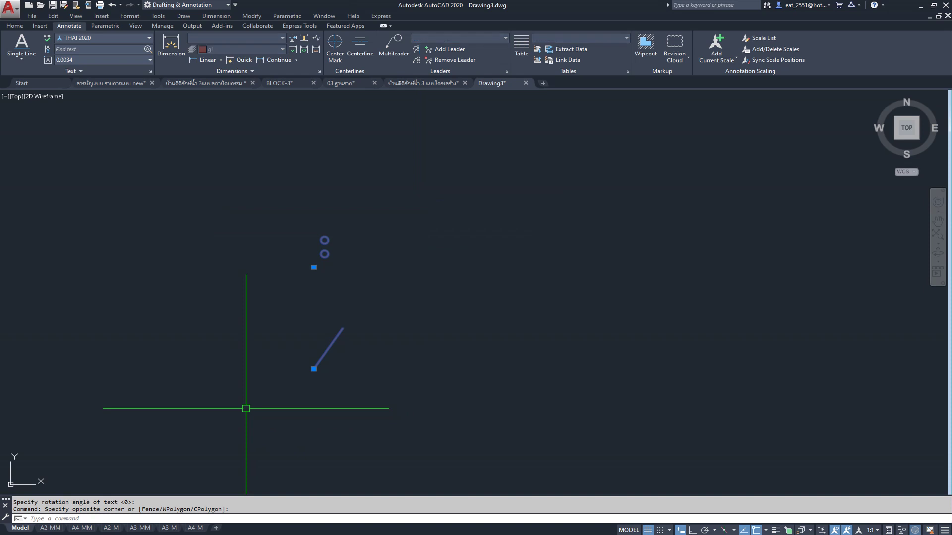
{"action": "left_click", "coordinate": [134, 37]}
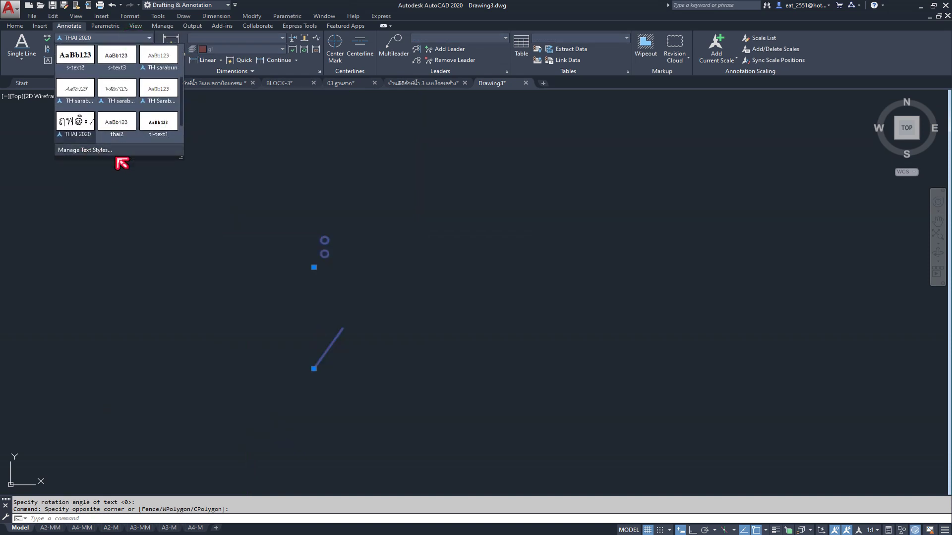
{"action": "left_click", "coordinate": [91, 96]}
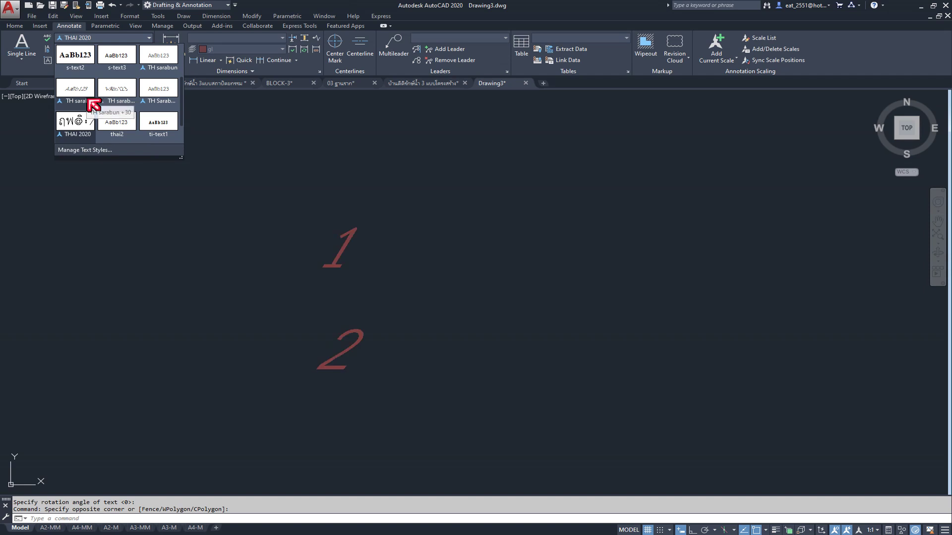
{"action": "left_click", "coordinate": [158, 65]}
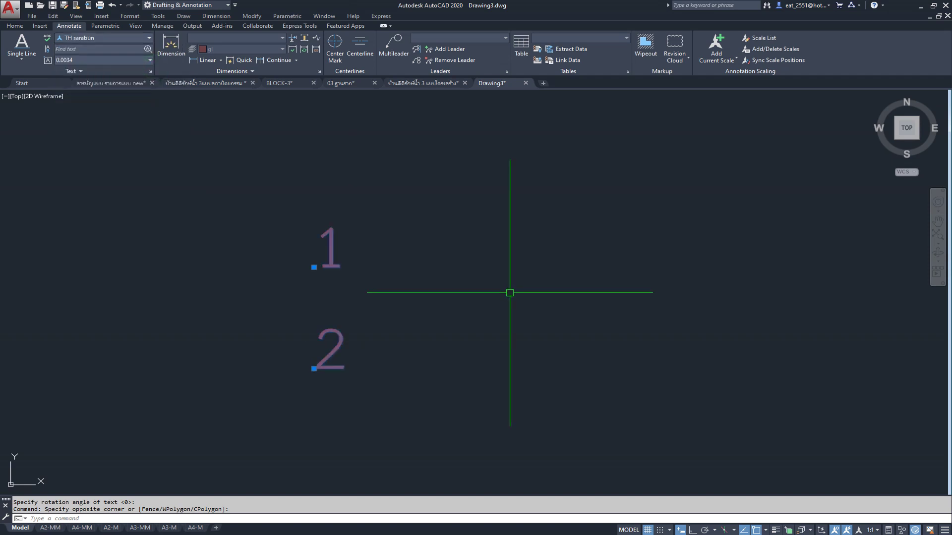
- Set the drawing's annotation scale to 1:75
{"action": "key", "text": "Escape"}
{"action": "scroll", "coordinate": [463, 283], "scroll_direction": "down", "scroll_amount": 3}
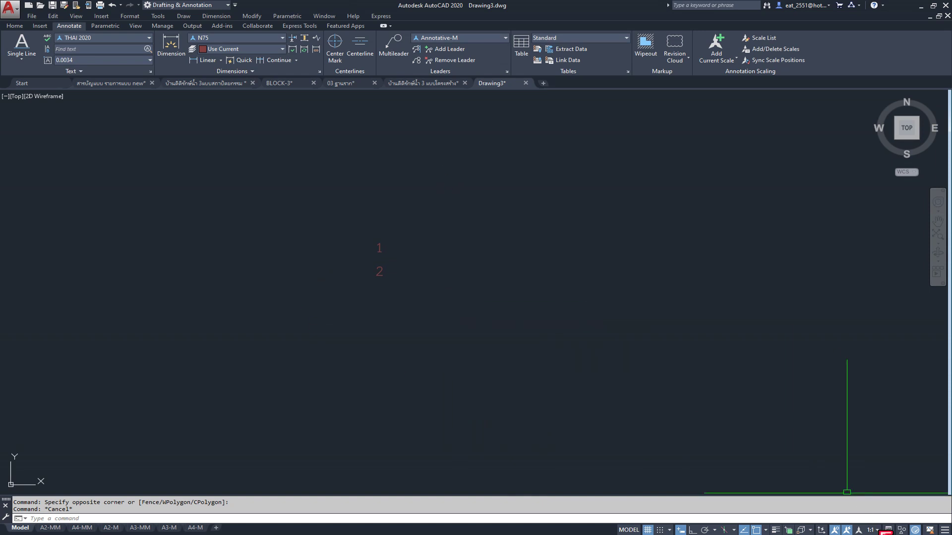
{"action": "left_click", "coordinate": [875, 530]}
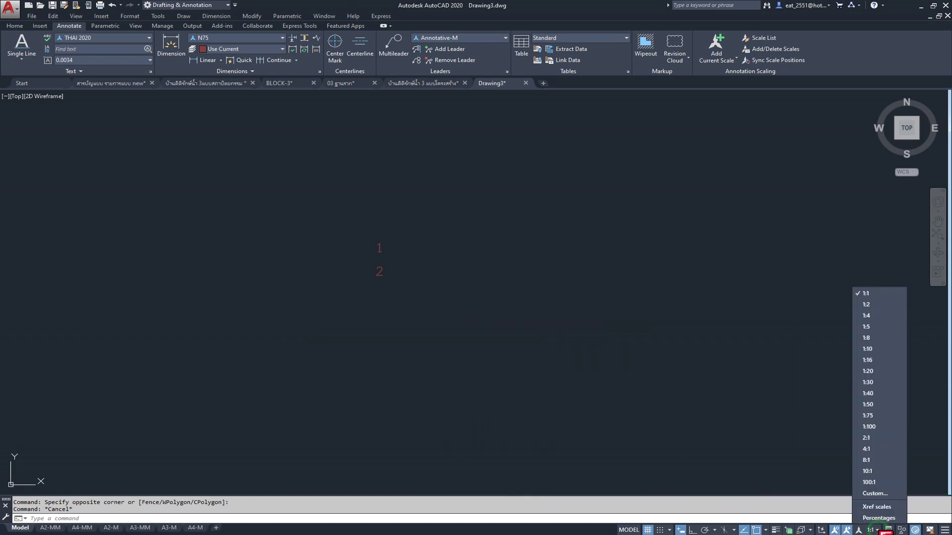
{"action": "left_click", "coordinate": [892, 415]}
{"action": "scroll", "coordinate": [415, 347], "scroll_direction": "down", "scroll_amount": 5}
{"action": "scroll", "coordinate": [423, 318], "scroll_direction": "down", "scroll_amount": 2}
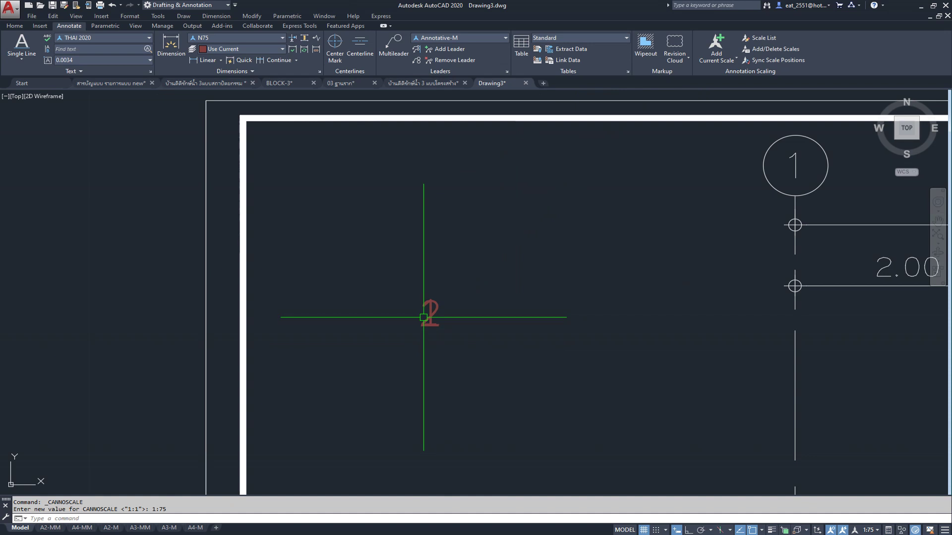
{"action": "scroll", "coordinate": [423, 318], "scroll_direction": "down", "scroll_amount": 2}
{"action": "scroll", "coordinate": [423, 317], "scroll_direction": "down", "scroll_amount": 1}
- Move the 2 label so it sits directly below the 1 label
{"action": "middle_click_drag", "start_coordinate": [444, 362], "coordinate": [426, 317]}
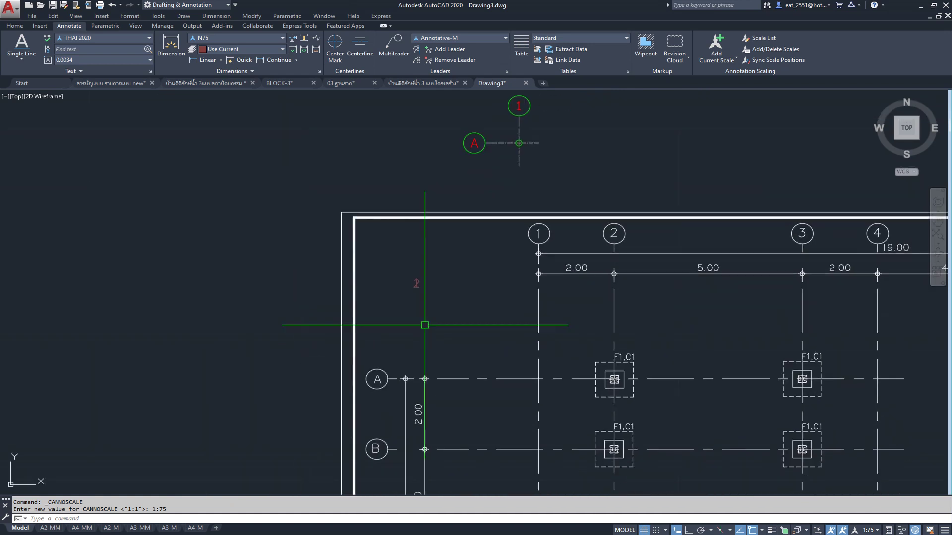
{"action": "scroll", "coordinate": [421, 282], "scroll_direction": "up", "scroll_amount": 4}
{"action": "scroll", "coordinate": [372, 255], "scroll_direction": "up", "scroll_amount": 4}
{"action": "scroll", "coordinate": [396, 238], "scroll_direction": "up", "scroll_amount": 1}
{"action": "left_click", "coordinate": [427, 229]}
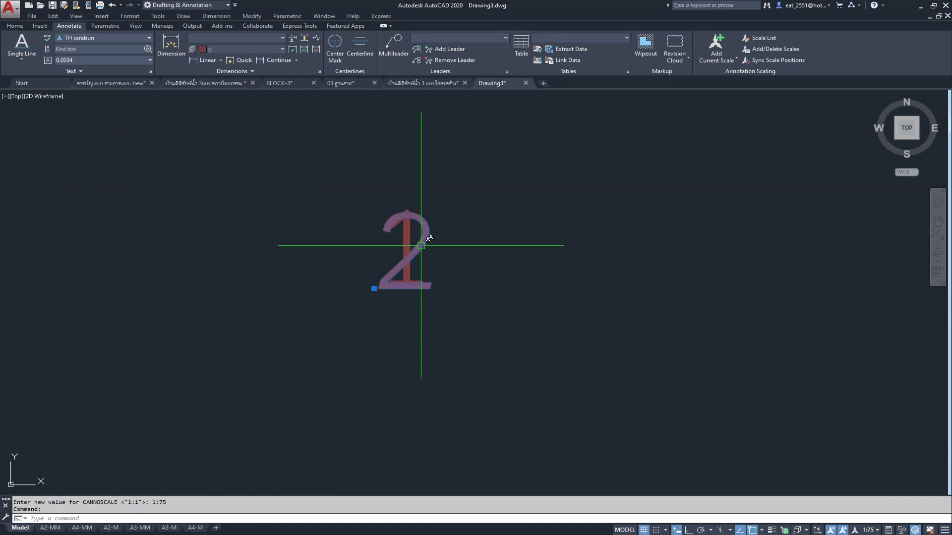
{"action": "left_click", "coordinate": [15, 26]}
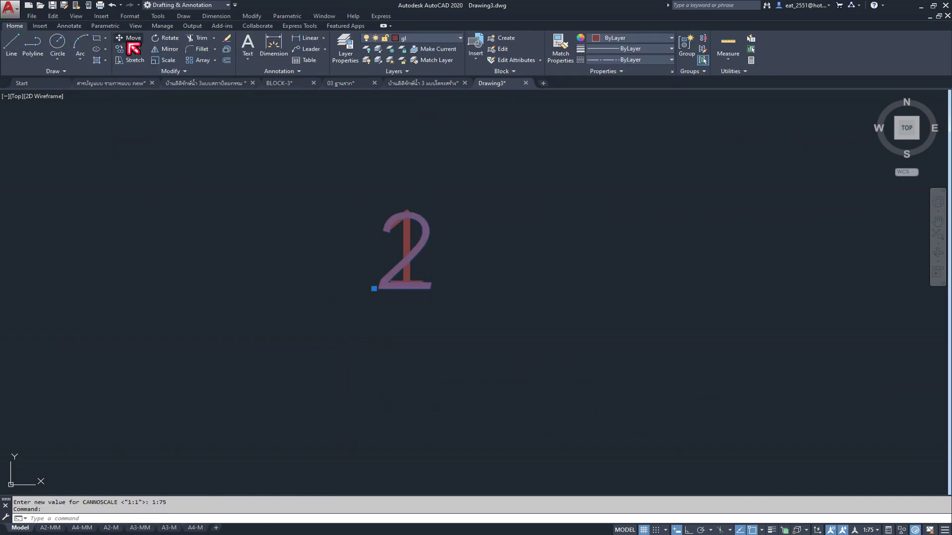
{"action": "left_click", "coordinate": [585, 242]}
{"action": "scroll", "coordinate": [587, 240], "scroll_direction": "down", "scroll_amount": 1}
{"action": "scroll", "coordinate": [597, 240], "scroll_direction": "down", "scroll_amount": 1}
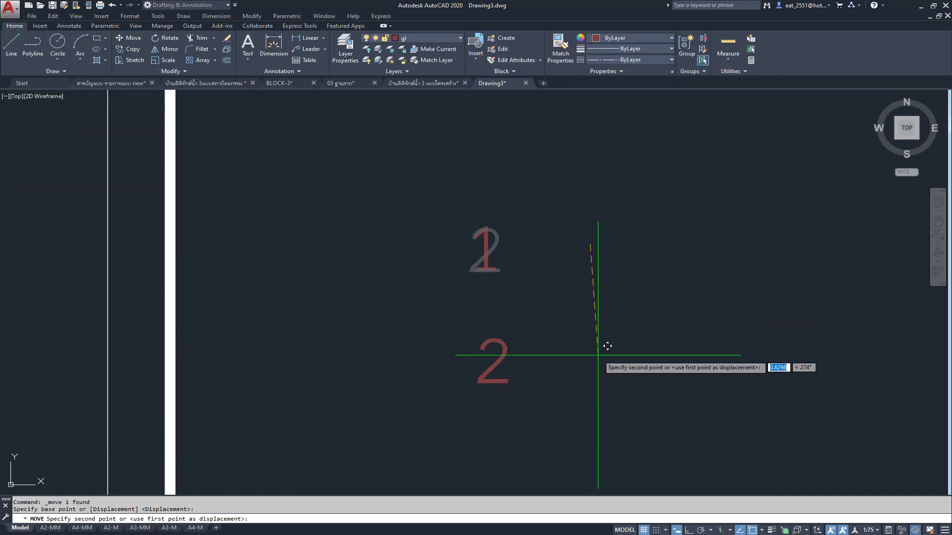
{"action": "left_click", "coordinate": [590, 367]}
{"action": "scroll", "coordinate": [505, 233], "scroll_direction": "down", "scroll_amount": 2}
{"action": "middle_click_drag", "start_coordinate": [512, 253], "coordinate": [452, 244]}
{"action": "scroll", "coordinate": [431, 299], "scroll_direction": "down", "scroll_amount": 1}
{"action": "middle_click_drag", "start_coordinate": [430, 299], "coordinate": [433, 352]}
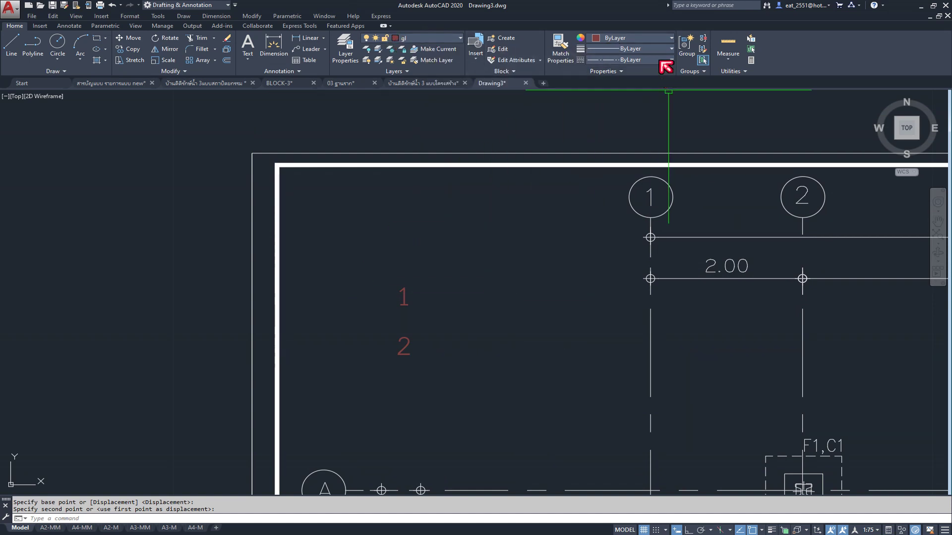
{"action": "left_click", "coordinate": [662, 38]}
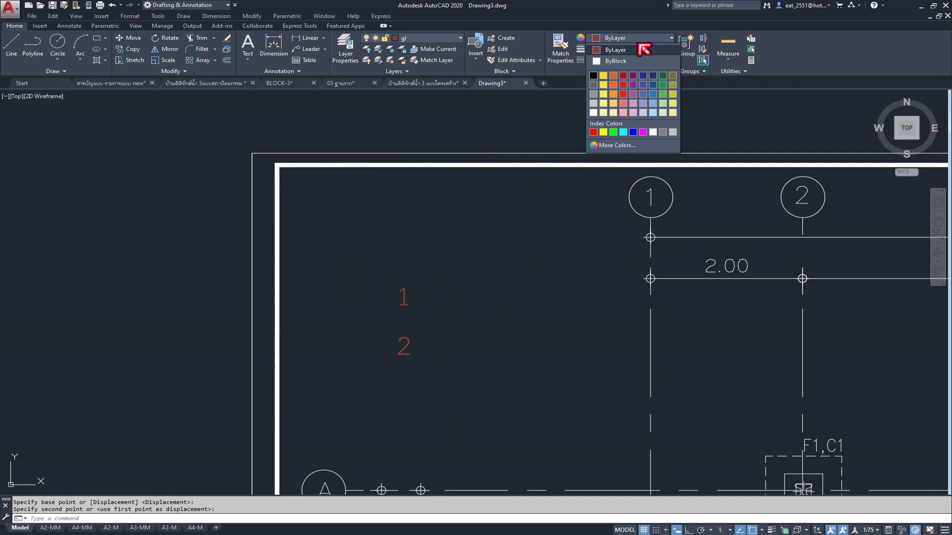
{"action": "left_click", "coordinate": [453, 301]}
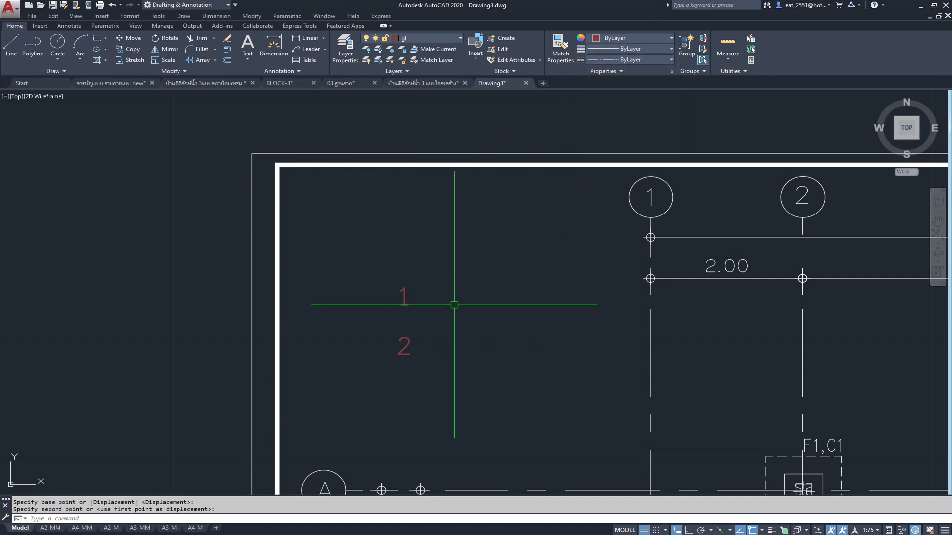
{"action": "middle_click_drag", "start_coordinate": [452, 319], "coordinate": [433, 308]}
{"action": "scroll", "coordinate": [433, 307], "scroll_direction": "down", "scroll_amount": 1}
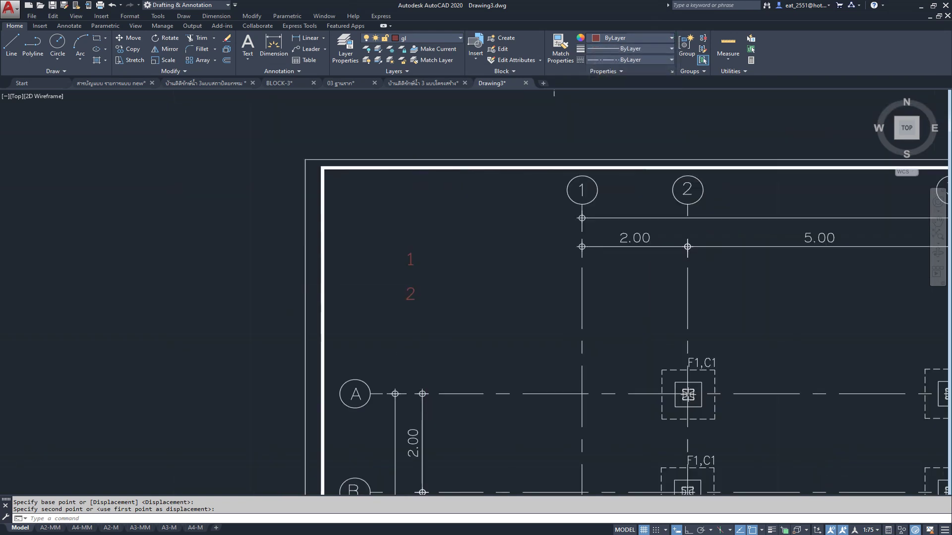
{"action": "scroll", "coordinate": [393, 303], "scroll_direction": "up", "scroll_amount": 1}
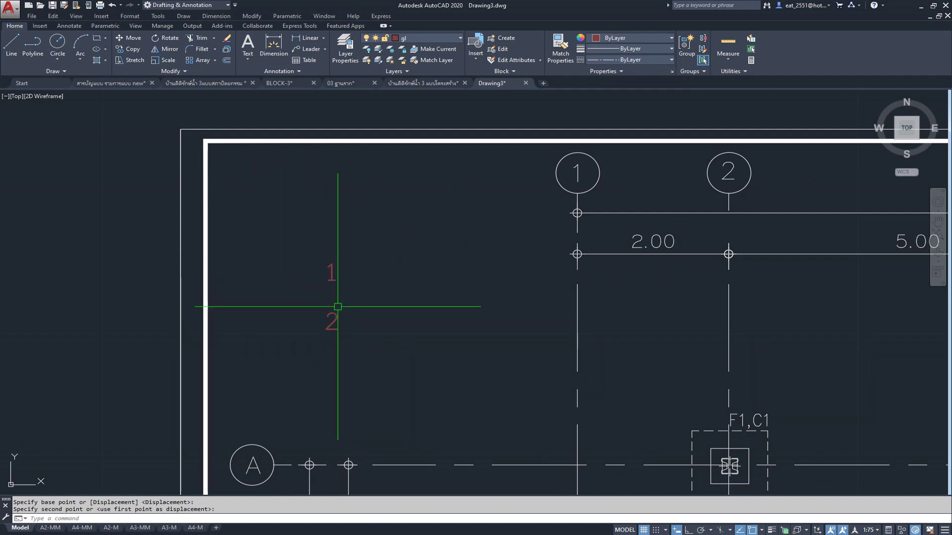
{"action": "left_click", "coordinate": [133, 43]}
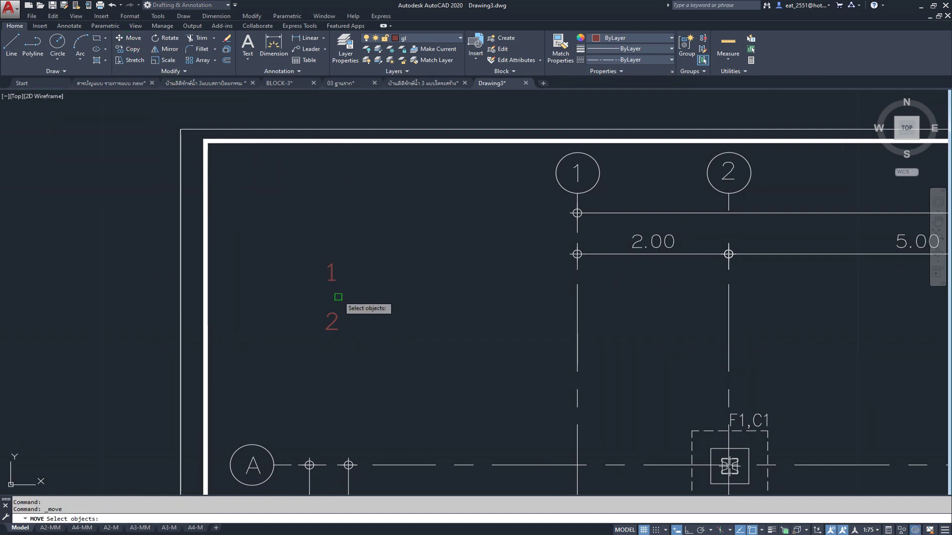
{"action": "left_click", "coordinate": [331, 272]}
{"action": "key", "text": "Return"}
{"action": "left_click", "coordinate": [362, 299]}
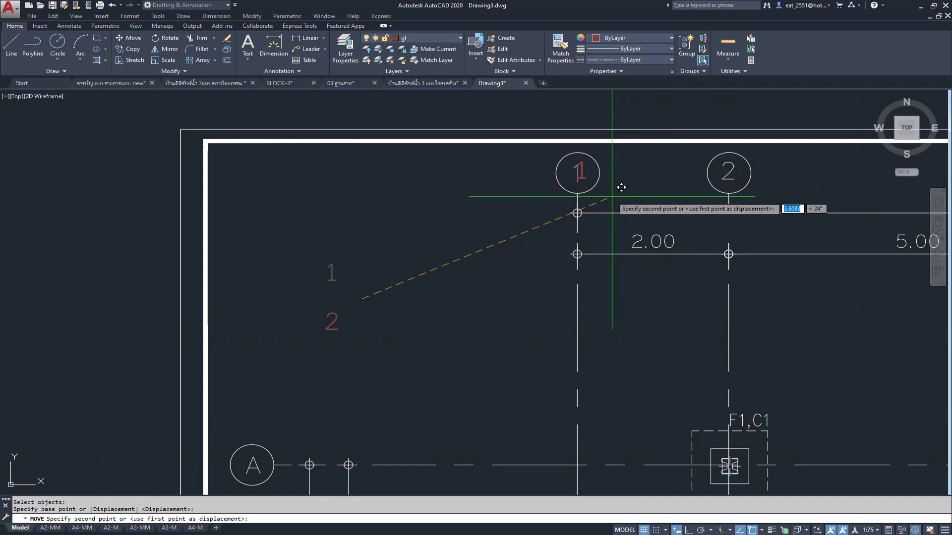
{"action": "scroll", "coordinate": [602, 196], "scroll_direction": "up", "scroll_amount": 4}
{"action": "scroll", "coordinate": [640, 213], "scroll_direction": "down", "scroll_amount": 2}
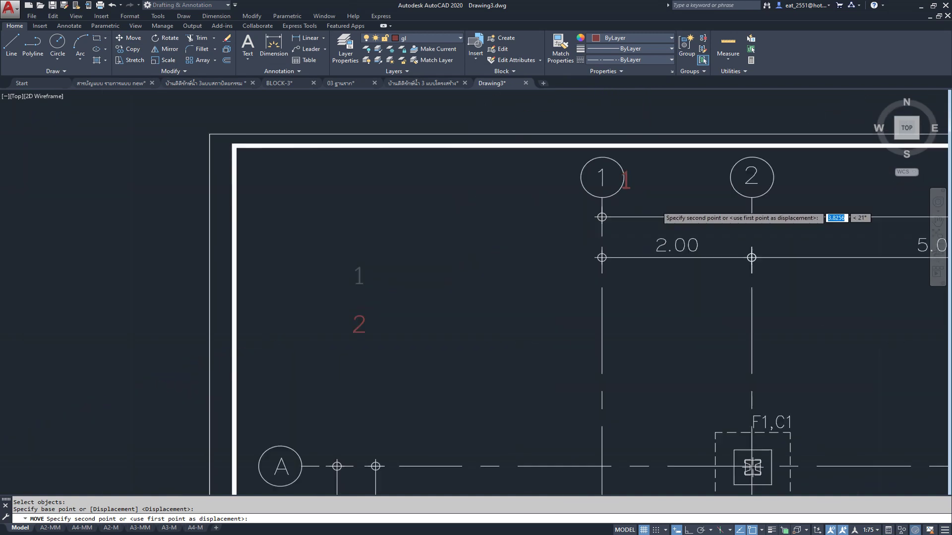
{"action": "scroll", "coordinate": [655, 204], "scroll_direction": "down", "scroll_amount": 3}
{"action": "left_click", "coordinate": [432, 283]}
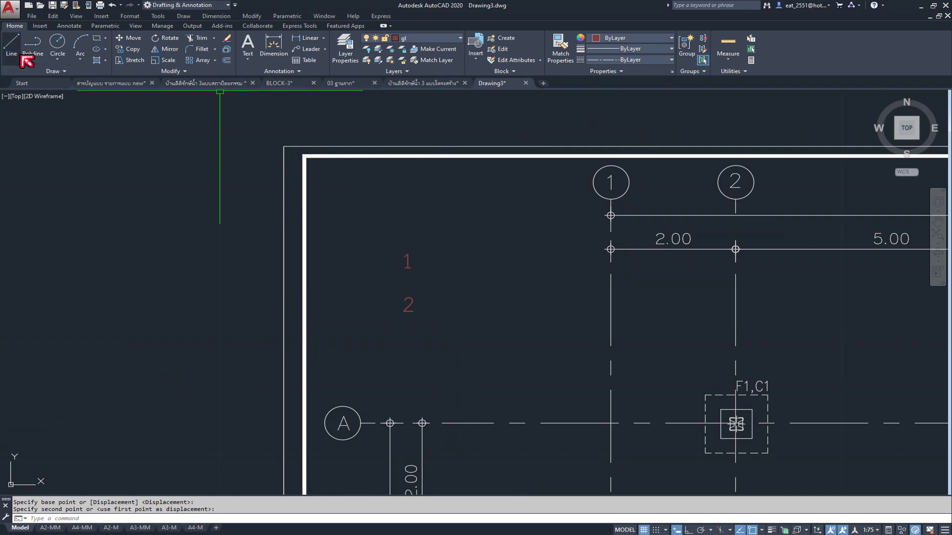
- Start single-line text at 0.002 paper height, then cancel without entering any text
{"action": "left_click", "coordinate": [73, 26]}
{"action": "left_click", "coordinate": [22, 59]}
{"action": "left_click", "coordinate": [30, 92]}
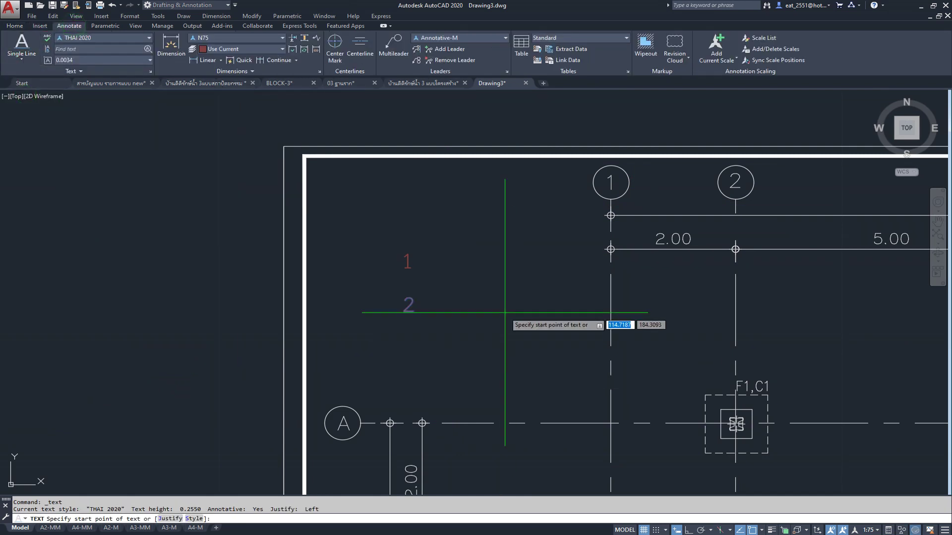
{"action": "left_click", "coordinate": [491, 269]}
{"action": "type", "text": ".002"}
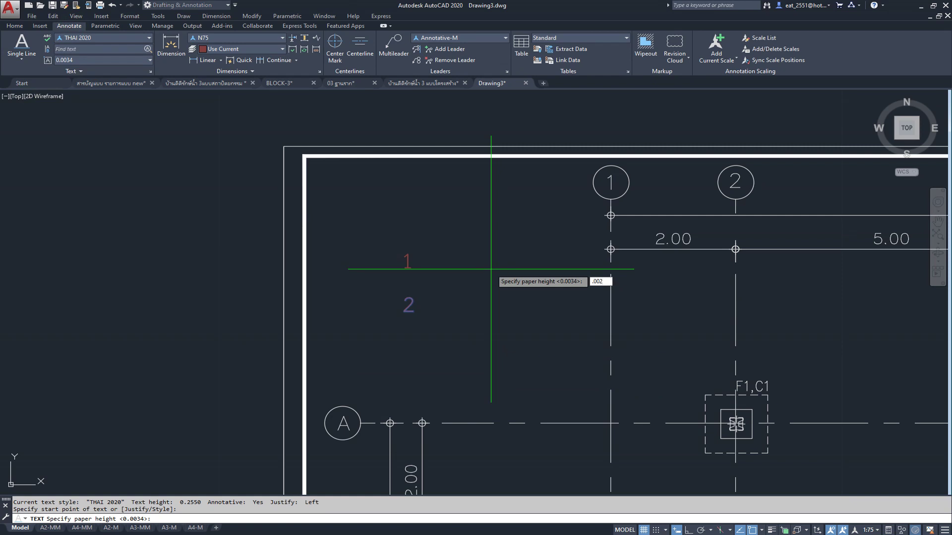
{"action": "key", "text": "Return"}
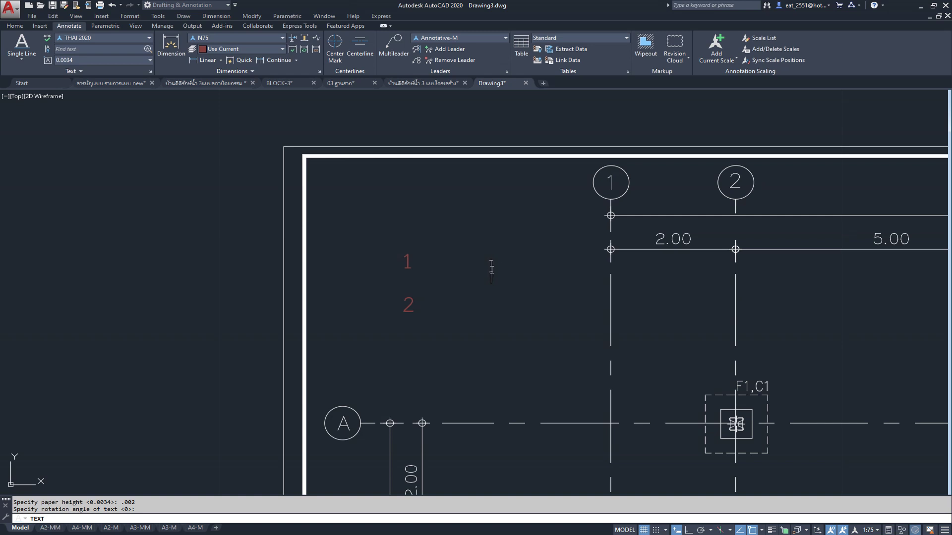
{"action": "key", "text": "Escape"}
- Make TH sarabun the current text style
{"action": "left_click", "coordinate": [149, 39]}
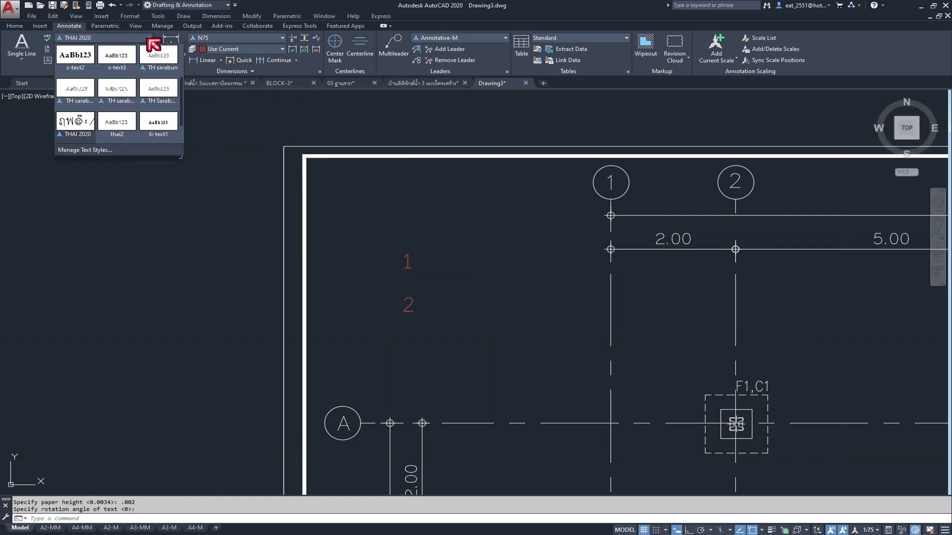
{"action": "left_click", "coordinate": [173, 68]}
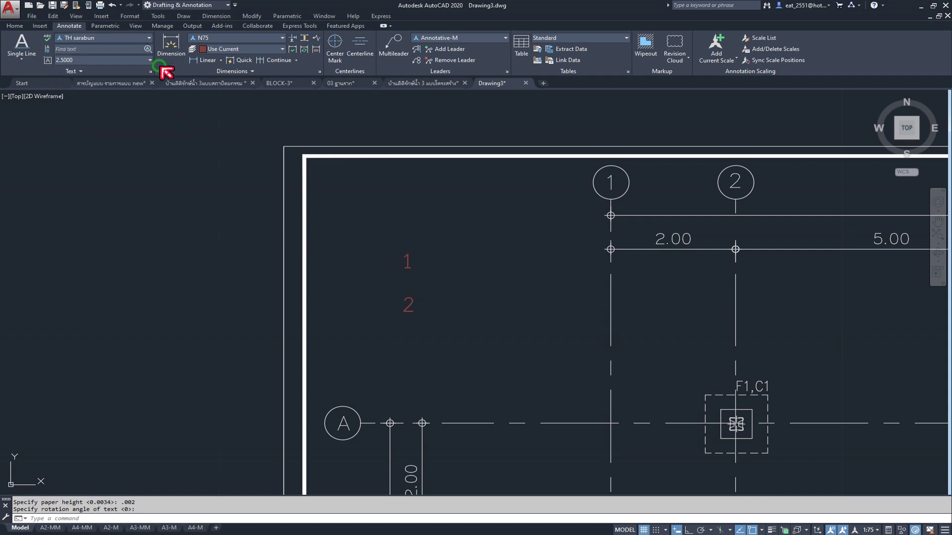
{"action": "left_click", "coordinate": [144, 38]}
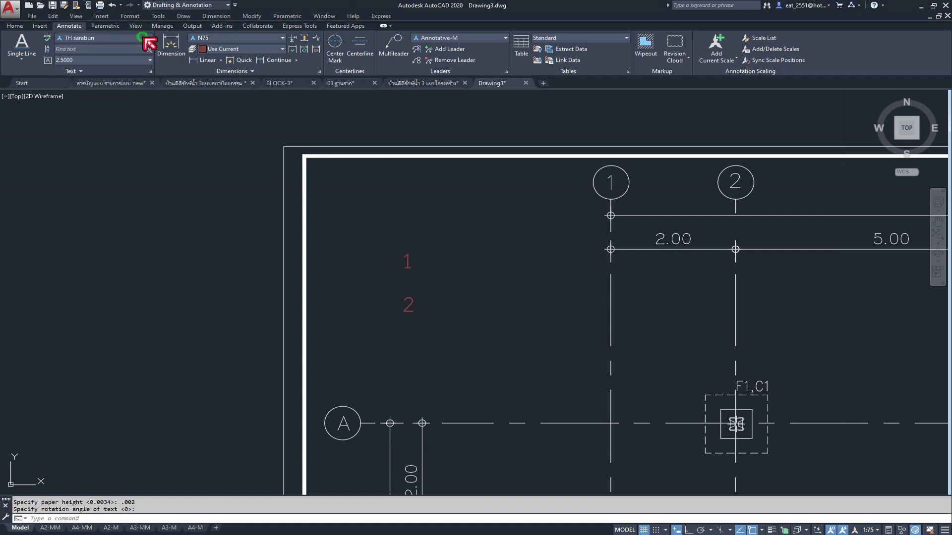
{"action": "left_click", "coordinate": [147, 40]}
{"action": "left_click", "coordinate": [160, 73]}
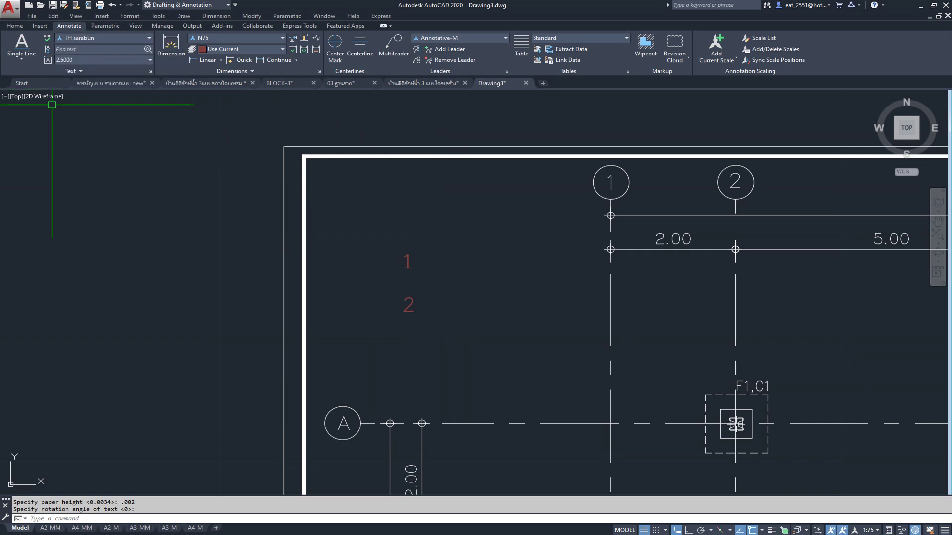
- Place a small label 1 at 0.002 paper height right of the larger 1 and 2
{"action": "left_click", "coordinate": [22, 60]}
{"action": "left_click", "coordinate": [30, 93]}
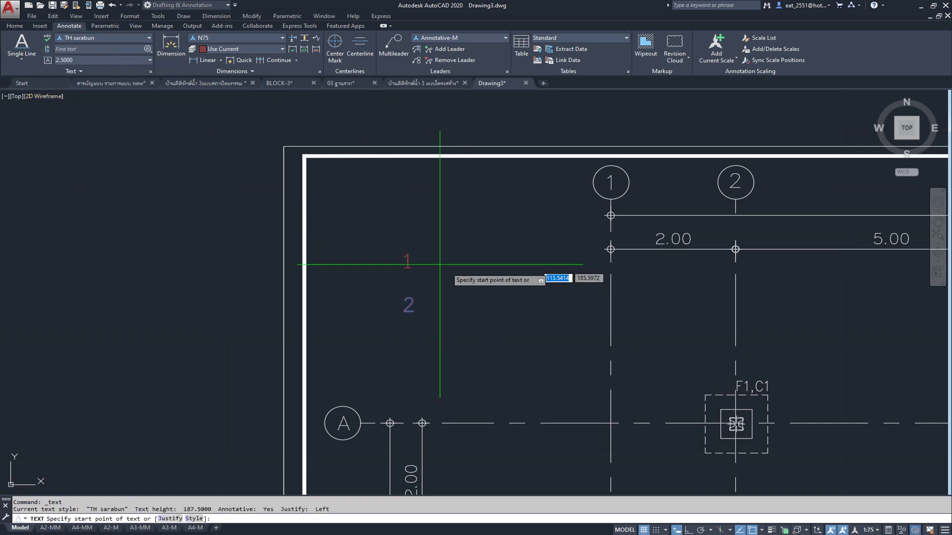
{"action": "scroll", "coordinate": [484, 260], "scroll_direction": "up", "scroll_amount": 2}
{"action": "left_click", "coordinate": [486, 276]}
{"action": "type", "text": ".002"}
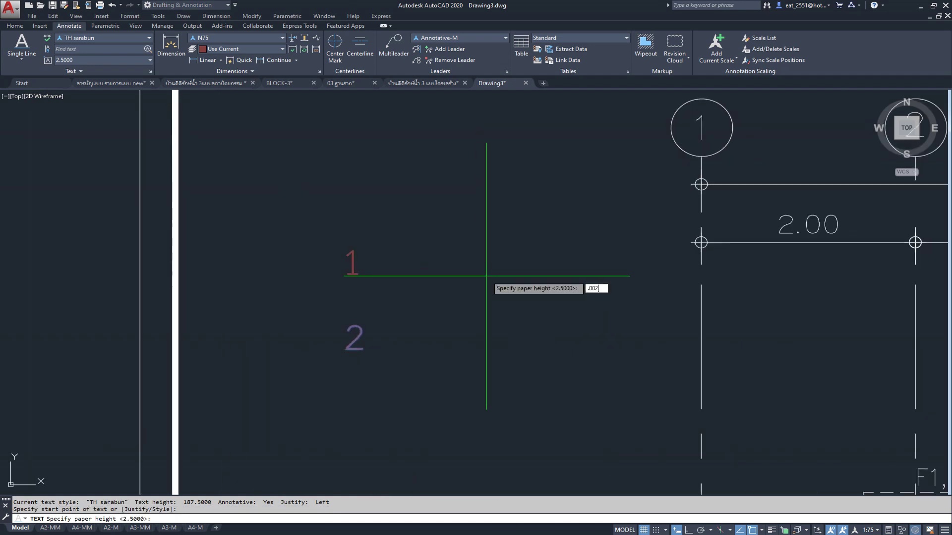
{"action": "key", "text": "Return"}
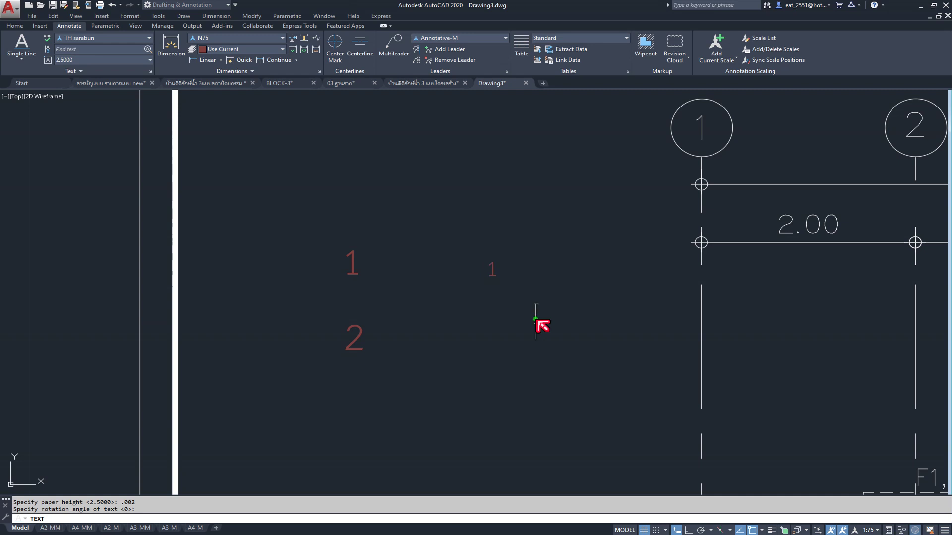
{"action": "key", "text": "Escape"}
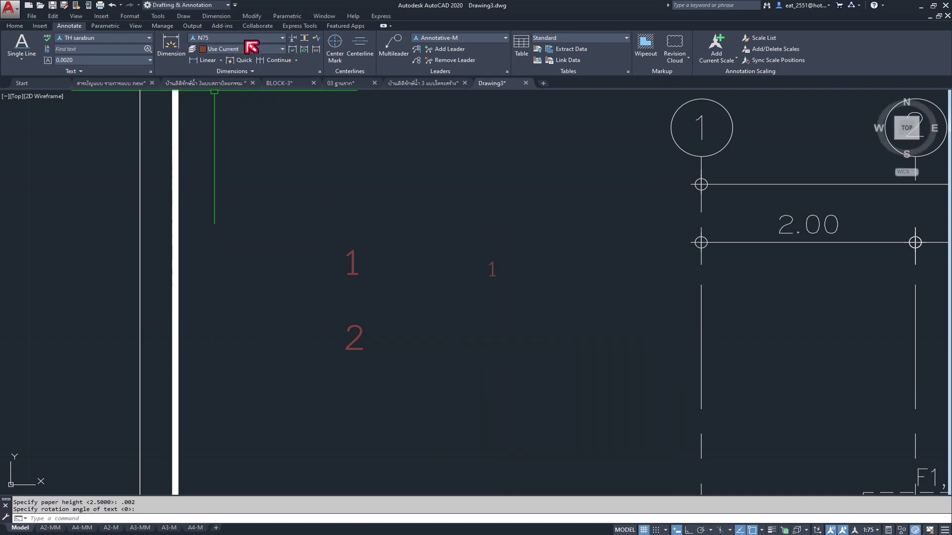
{"action": "left_click", "coordinate": [311, 27]}
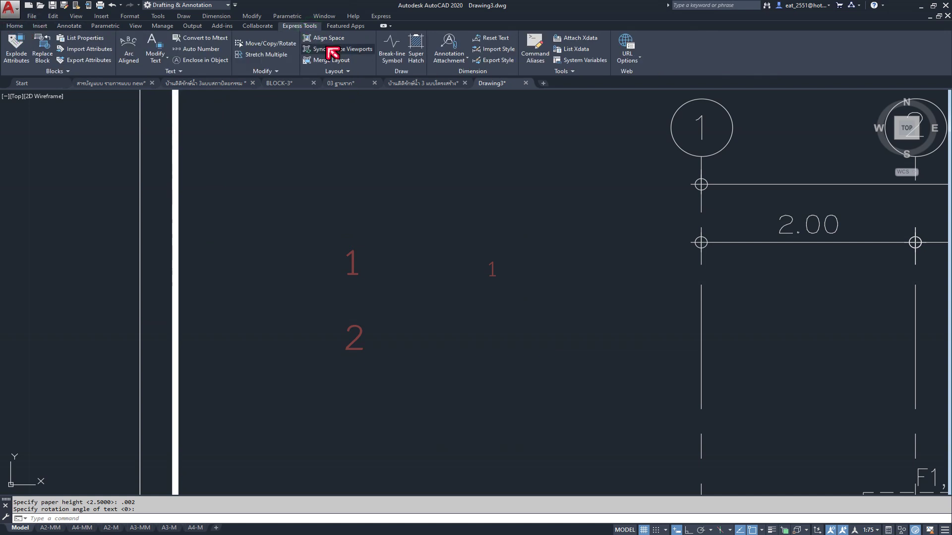
- Enclose the small red 1 label in a constant-size circle using the default 0.35 offset
{"action": "left_click", "coordinate": [200, 61]}
{"action": "left_click", "coordinate": [510, 241]}
{"action": "left_click", "coordinate": [450, 314]}
{"action": "key", "text": "Return"}
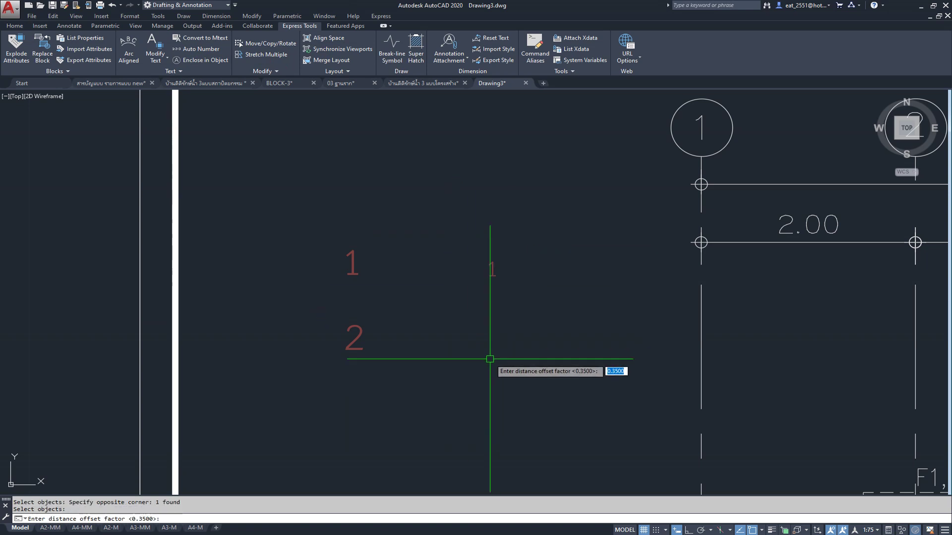
{"action": "key", "text": "Return"}
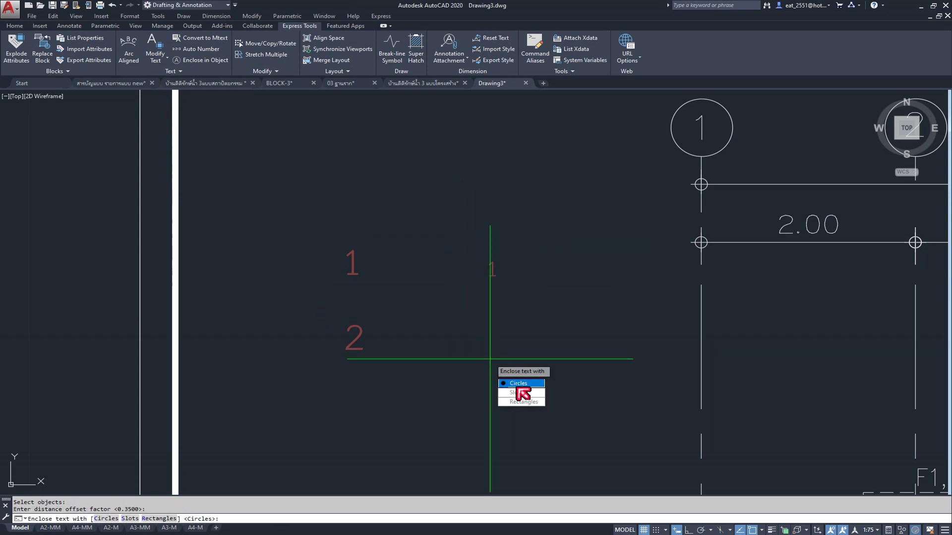
{"action": "left_click", "coordinate": [519, 385]}
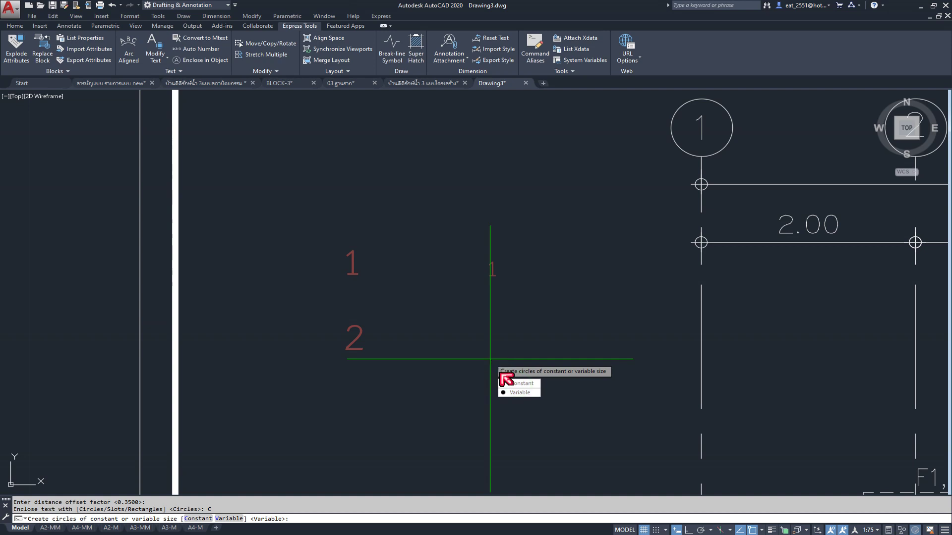
{"action": "left_click", "coordinate": [530, 385]}
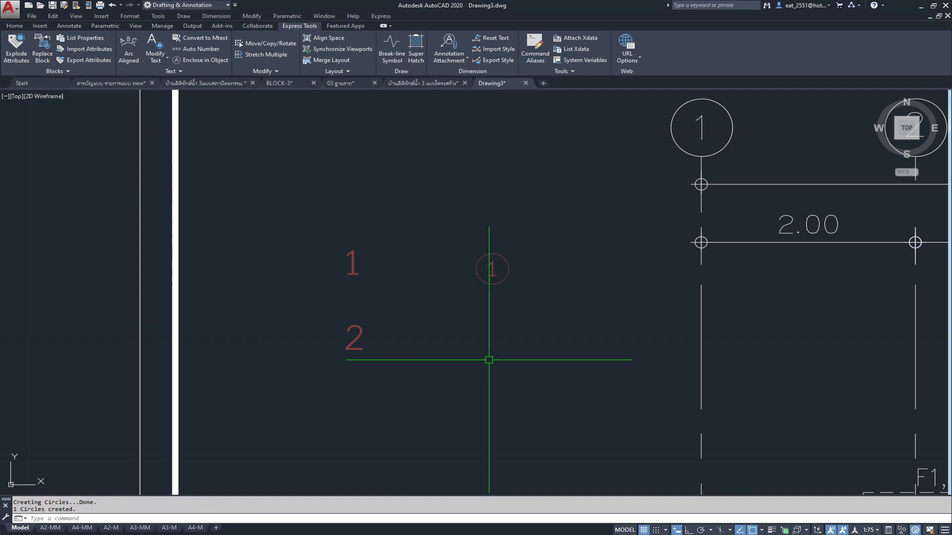
{"action": "scroll", "coordinate": [506, 266], "scroll_direction": "up", "scroll_amount": 4}
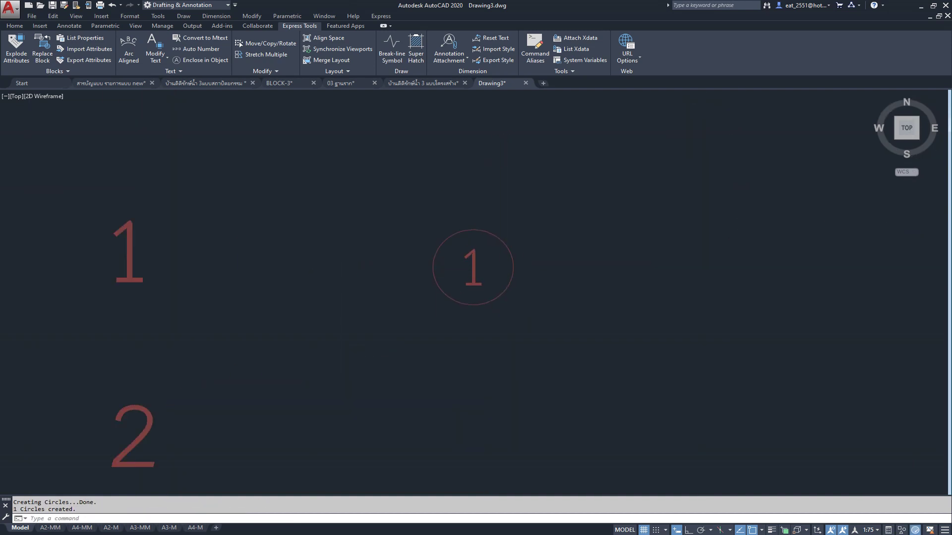
{"action": "scroll", "coordinate": [317, 401], "scroll_direction": "down", "scroll_amount": 3}
- Group the new circle together with its label 1
{"action": "left_click", "coordinate": [450, 292]}
{"action": "left_click", "coordinate": [346, 394]}
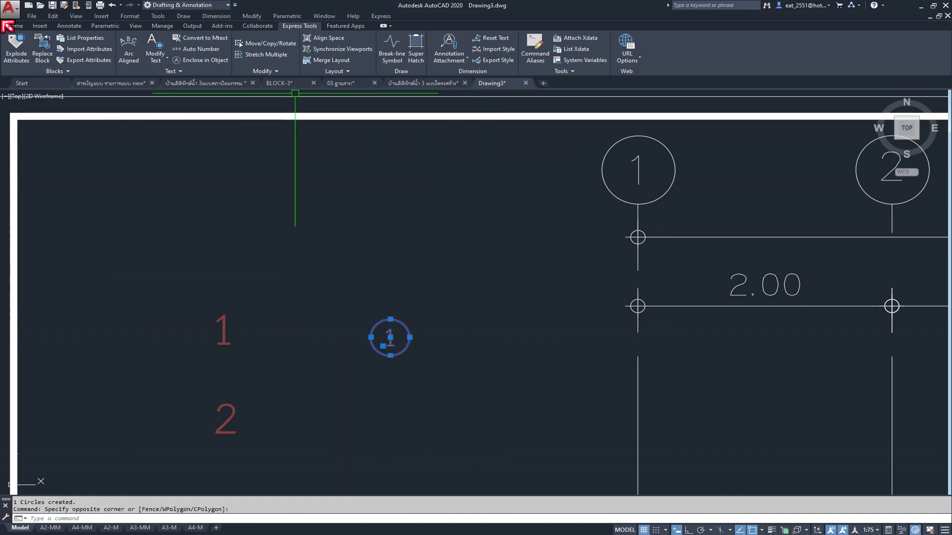
{"action": "left_click", "coordinate": [8, 25]}
{"action": "left_click", "coordinate": [688, 50]}
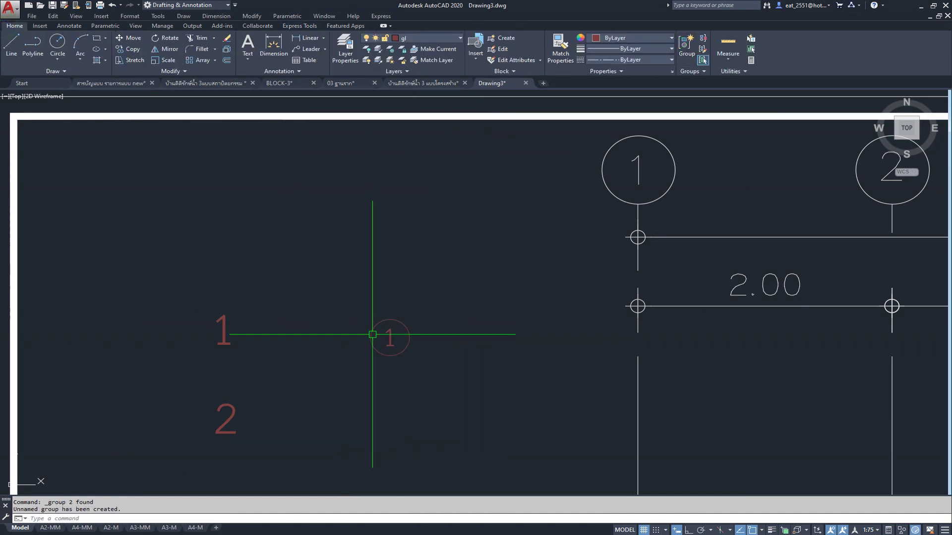
- Move the circled label group from its bottom quadrant onto grid bubble 1
{"action": "left_click", "coordinate": [134, 46]}
{"action": "left_click", "coordinate": [373, 333]}
{"action": "left_click", "coordinate": [329, 387]}
{"action": "key", "text": "Return"}
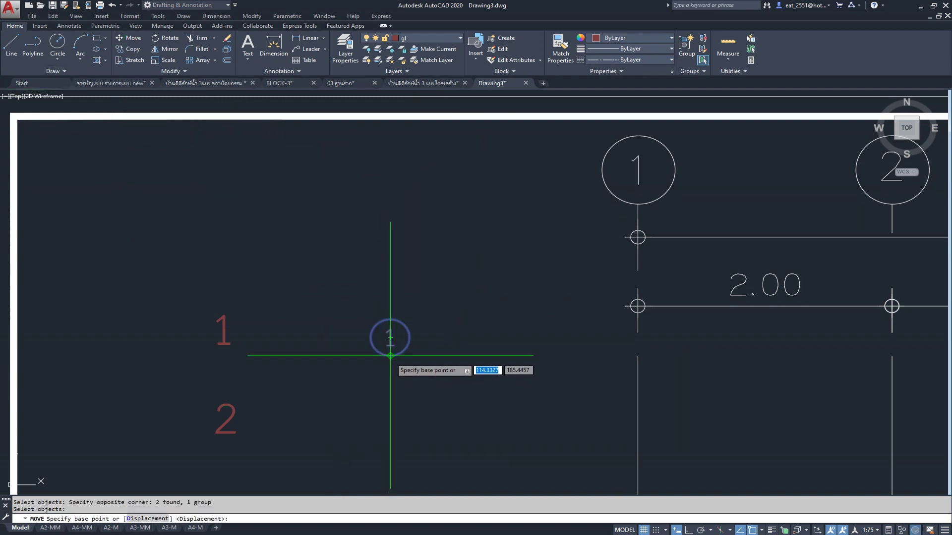
{"action": "left_click", "coordinate": [390, 355]}
{"action": "left_click", "coordinate": [636, 207]}
{"action": "scroll", "coordinate": [706, 152], "scroll_direction": "up", "scroll_amount": 2}
{"action": "scroll", "coordinate": [705, 153], "scroll_direction": "up", "scroll_amount": 1}
{"action": "middle_click_drag", "start_coordinate": [705, 152], "coordinate": [660, 221]}
- Scale the circled label by reference to match bubble 1's full height
{"action": "left_click", "coordinate": [165, 60]}
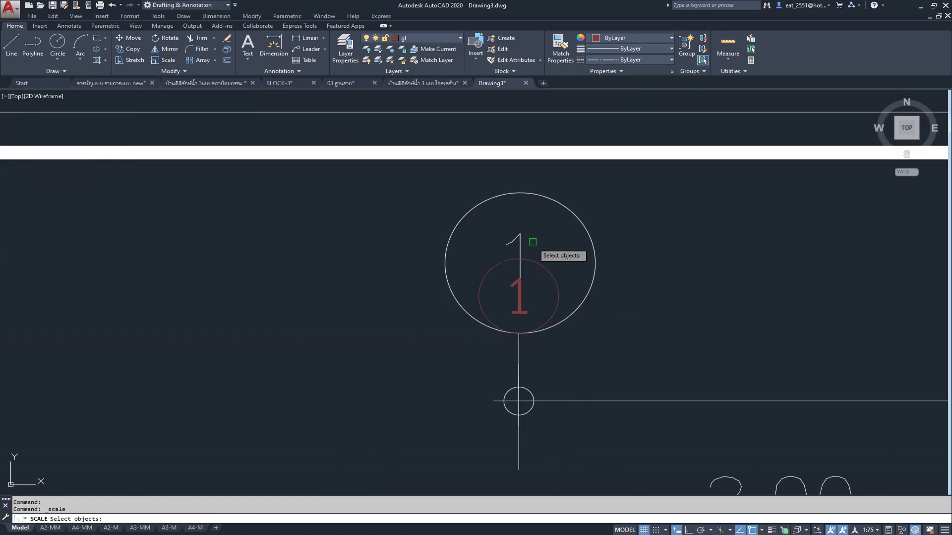
{"action": "left_click", "coordinate": [555, 277]}
{"action": "key", "text": "Return"}
{"action": "left_click", "coordinate": [518, 333]}
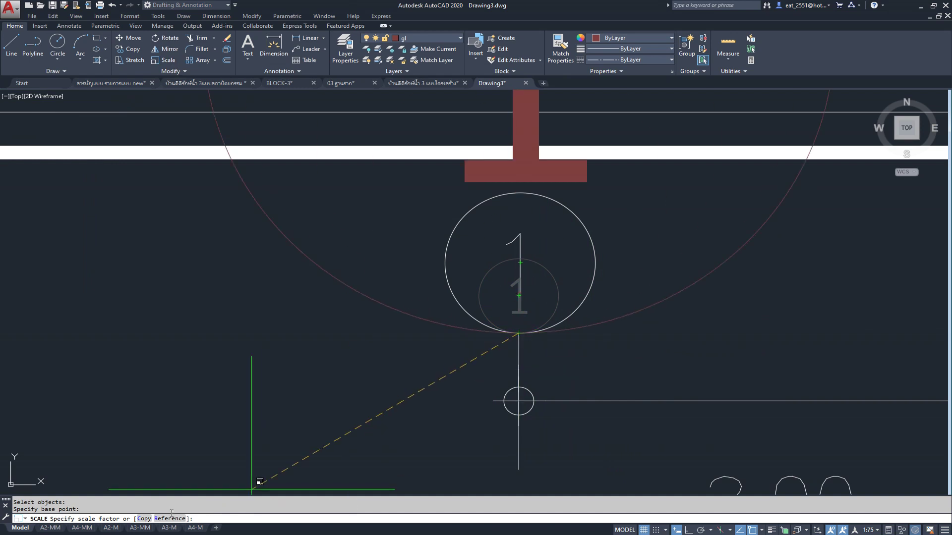
{"action": "left_click", "coordinate": [170, 519]}
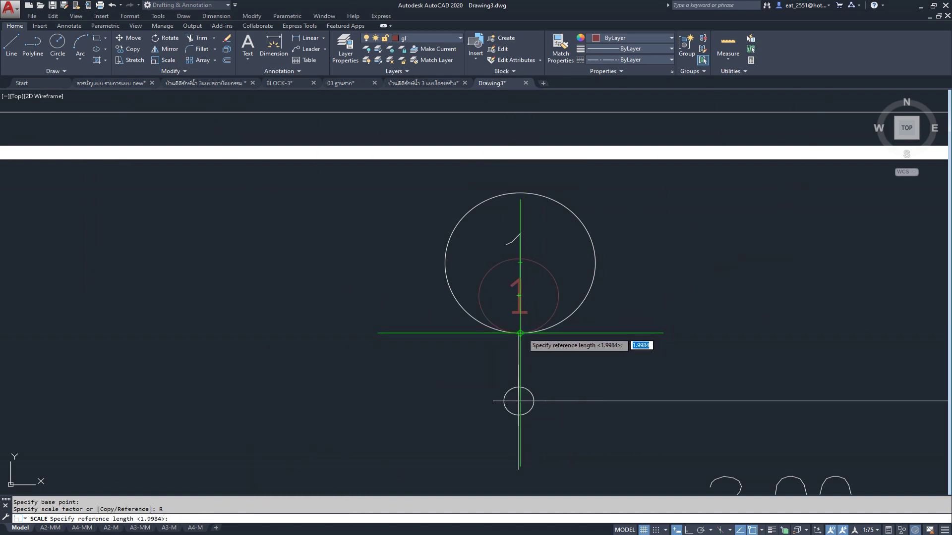
{"action": "scroll", "coordinate": [519, 334], "scroll_direction": "up", "scroll_amount": 5}
{"action": "left_click", "coordinate": [503, 335]}
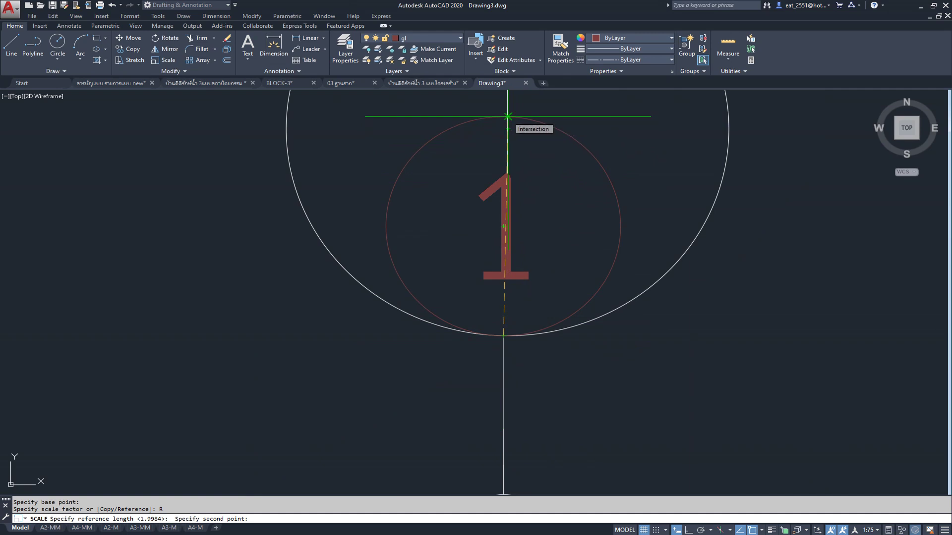
{"action": "left_click", "coordinate": [507, 116]}
{"action": "scroll", "coordinate": [527, 198], "scroll_direction": "down", "scroll_amount": 4}
{"action": "scroll", "coordinate": [525, 262], "scroll_direction": "up", "scroll_amount": 3}
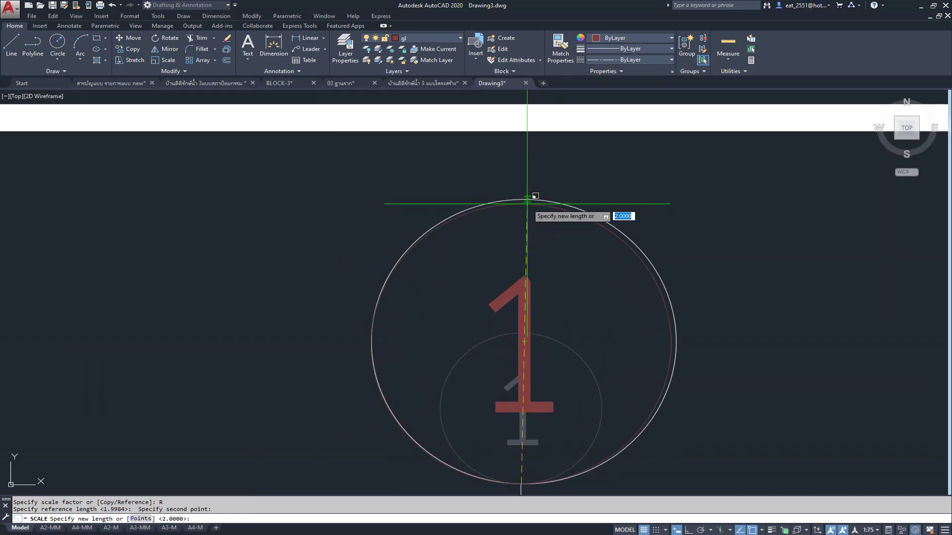
{"action": "left_click", "coordinate": [527, 199]}
{"action": "scroll", "coordinate": [471, 203], "scroll_direction": "down", "scroll_amount": 4}
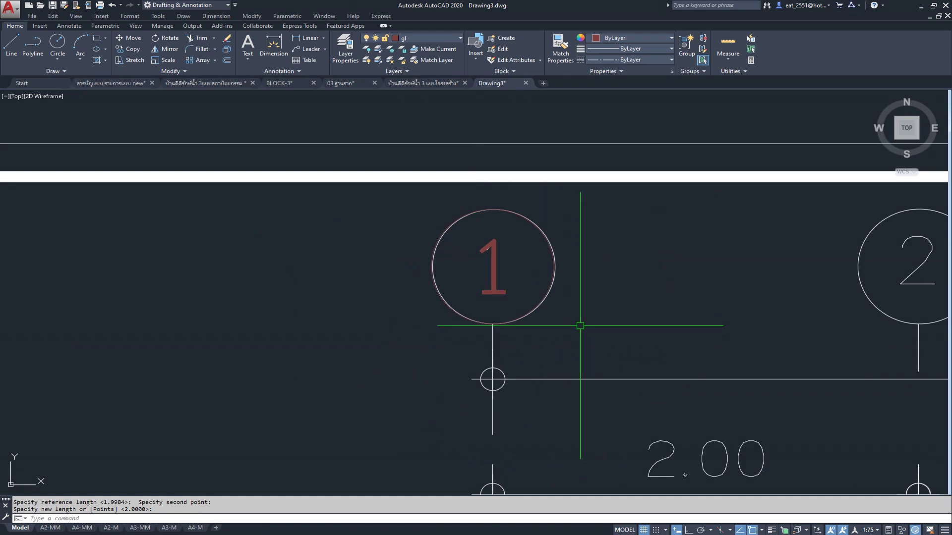
{"action": "scroll", "coordinate": [711, 323], "scroll_direction": "down", "scroll_amount": 4}
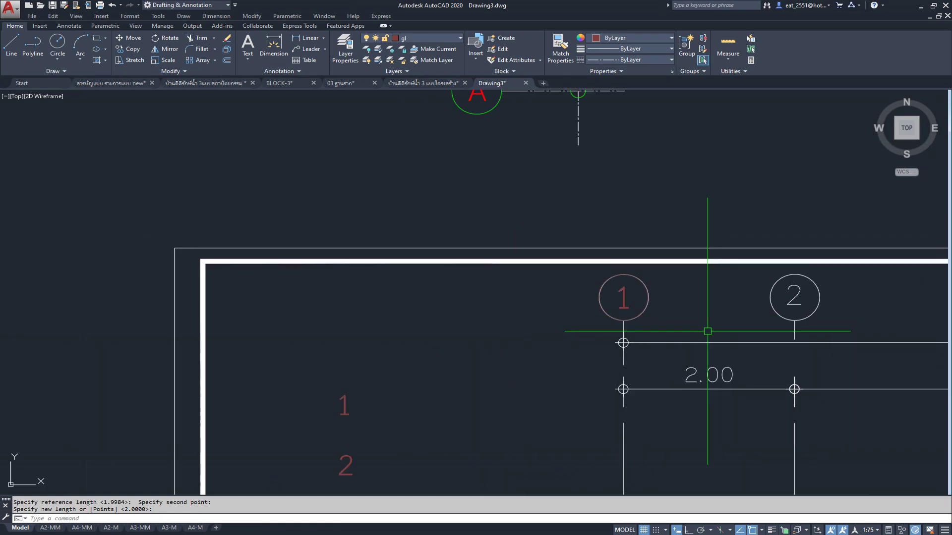
- Undo the scaling and delete the circled test label group
{"action": "key", "text": "ctrl+z"}
{"action": "key", "text": "ctrl+z"}
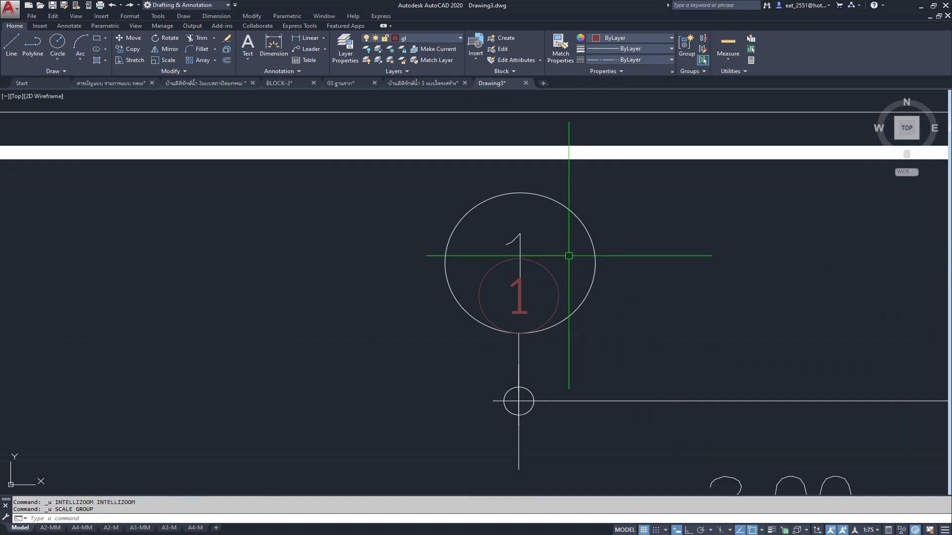
{"action": "left_click", "coordinate": [552, 278]}
{"action": "key", "text": "Delete"}
{"action": "scroll", "coordinate": [777, 328], "scroll_direction": "down", "scroll_amount": 1}
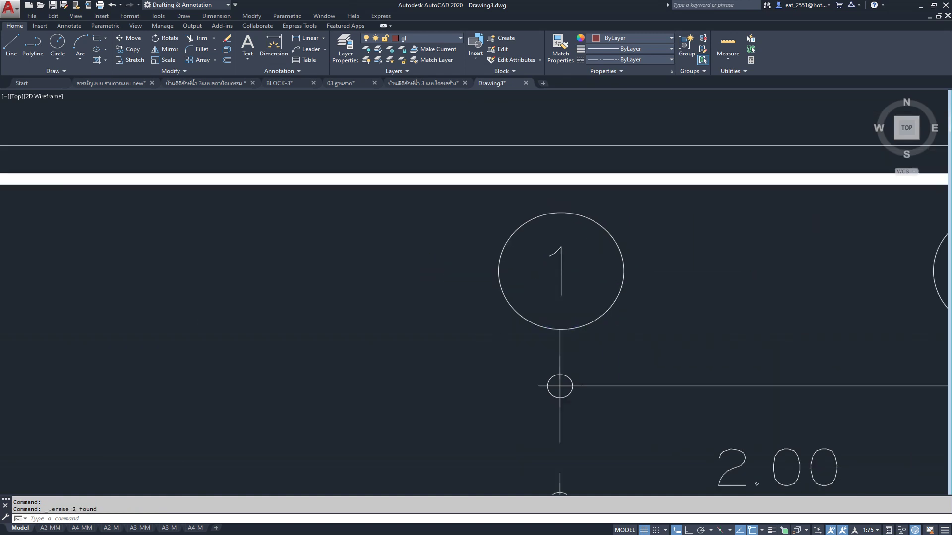
- Delete the leftover red test numbers 1 and 2 beside the foundation grid
{"action": "scroll", "coordinate": [765, 310], "scroll_direction": "down", "scroll_amount": 3}
{"action": "middle_click_drag", "start_coordinate": [412, 475], "coordinate": [417, 357]}
{"action": "mouse_move", "coordinate": [455, 382]}
{"action": "middle_mouse_down"}
{"action": "mouse_move", "coordinate": [429, 312]}
{"action": "mouse_move", "coordinate": [377, 352]}
{"action": "middle_mouse_up"}
{"action": "scroll", "coordinate": [383, 348], "scroll_direction": "down", "scroll_amount": 3}
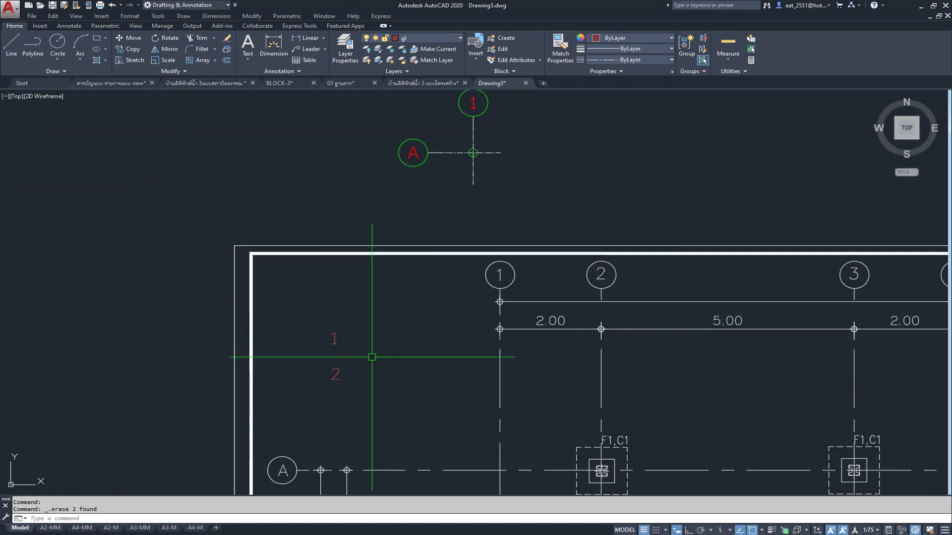
{"action": "scroll", "coordinate": [319, 369], "scroll_direction": "up", "scroll_amount": 1}
{"action": "middle_click_drag", "start_coordinate": [322, 347], "coordinate": [385, 386]}
{"action": "scroll", "coordinate": [385, 386], "scroll_direction": "up", "scroll_amount": 1}
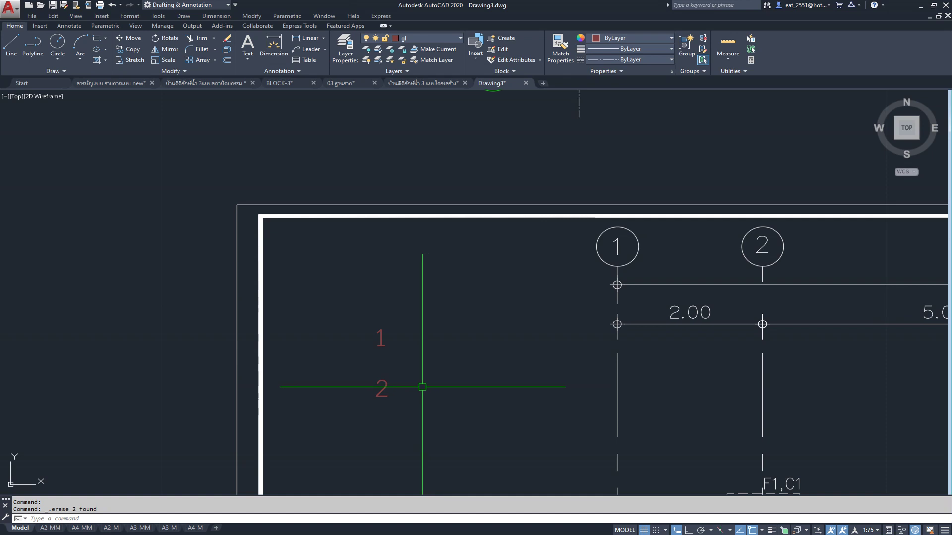
{"action": "left_click", "coordinate": [473, 313]}
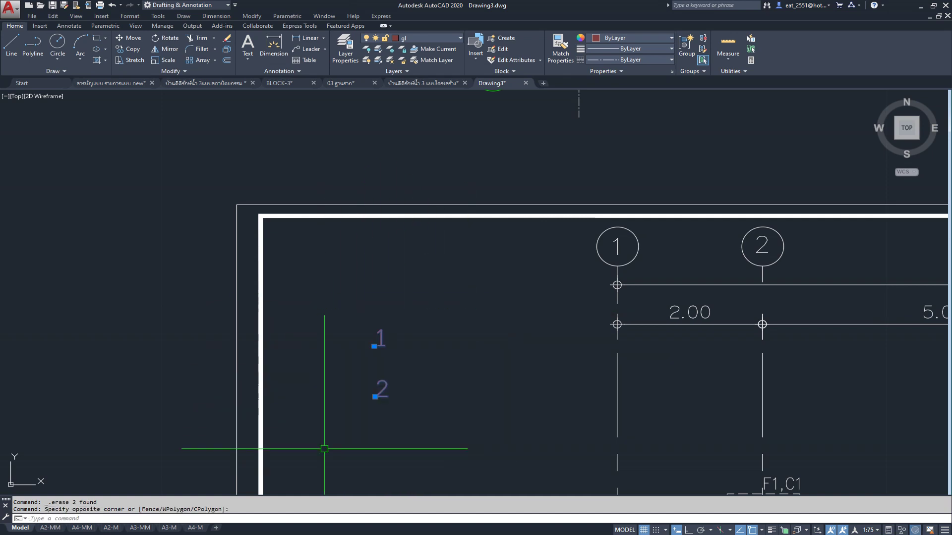
{"action": "key", "text": "Delete"}
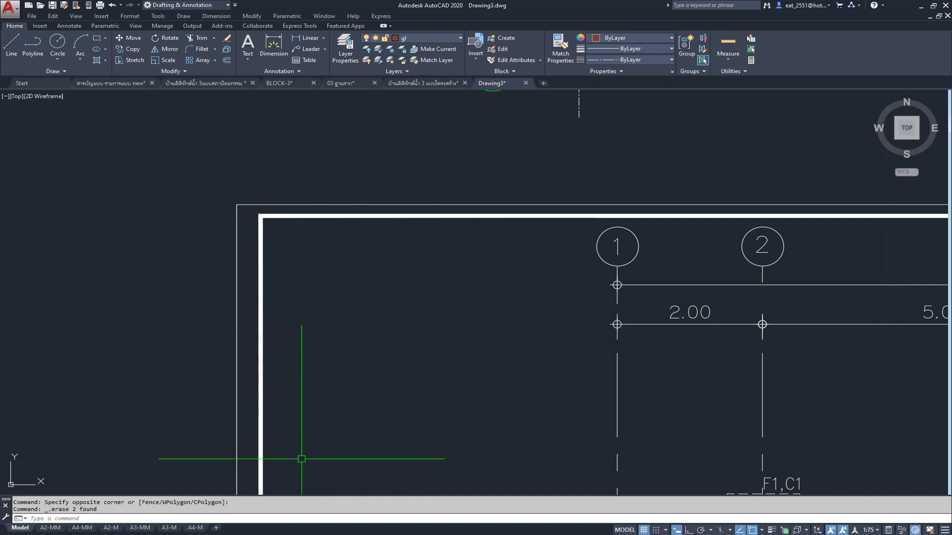
- Inspect red bubbles A and 1 above the sheet, selecting bubble 1, then cancel
{"action": "scroll", "coordinate": [441, 442], "scroll_direction": "down", "scroll_amount": 3}
{"action": "scroll", "coordinate": [531, 198], "scroll_direction": "up", "scroll_amount": 2}
{"action": "mouse_move", "coordinate": [532, 195]}
{"action": "middle_mouse_down"}
{"action": "mouse_move", "coordinate": [447, 201]}
{"action": "mouse_move", "coordinate": [485, 191]}
{"action": "middle_mouse_up"}
{"action": "scroll", "coordinate": [484, 191], "scroll_direction": "up", "scroll_amount": 3}
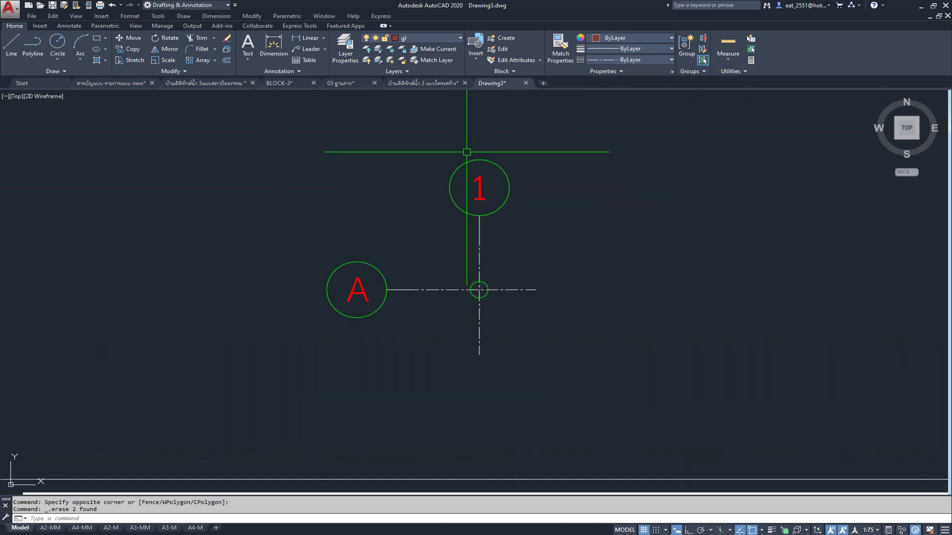
{"action": "left_click", "coordinate": [474, 161]}
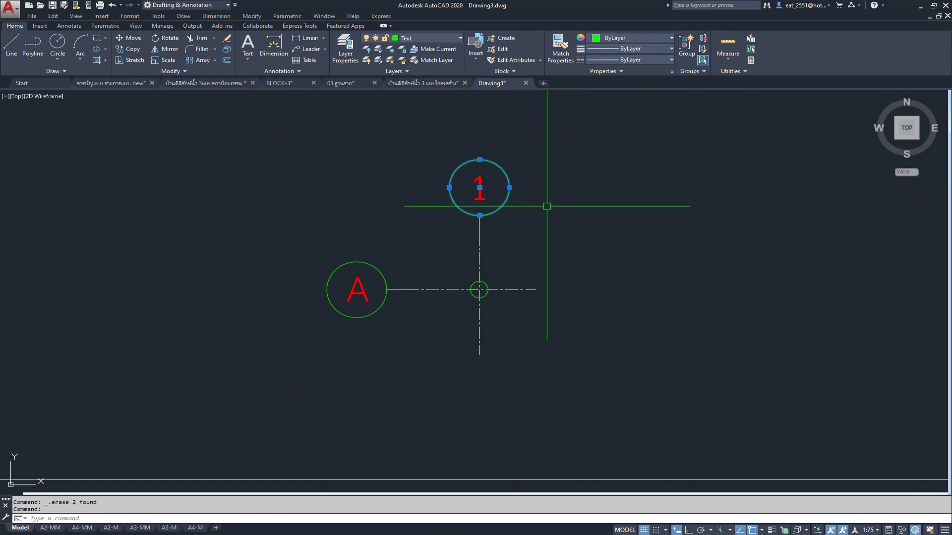
{"action": "left_click", "coordinate": [477, 195]}
{"action": "key", "text": "Escape"}
- Pan to show bubbles A and 1 together with the grid below
{"action": "scroll", "coordinate": [487, 247], "scroll_direction": "down", "scroll_amount": 1}
{"action": "scroll", "coordinate": [466, 213], "scroll_direction": "down", "scroll_amount": 1}
{"action": "middle_click_drag", "start_coordinate": [465, 212], "coordinate": [455, 305]}
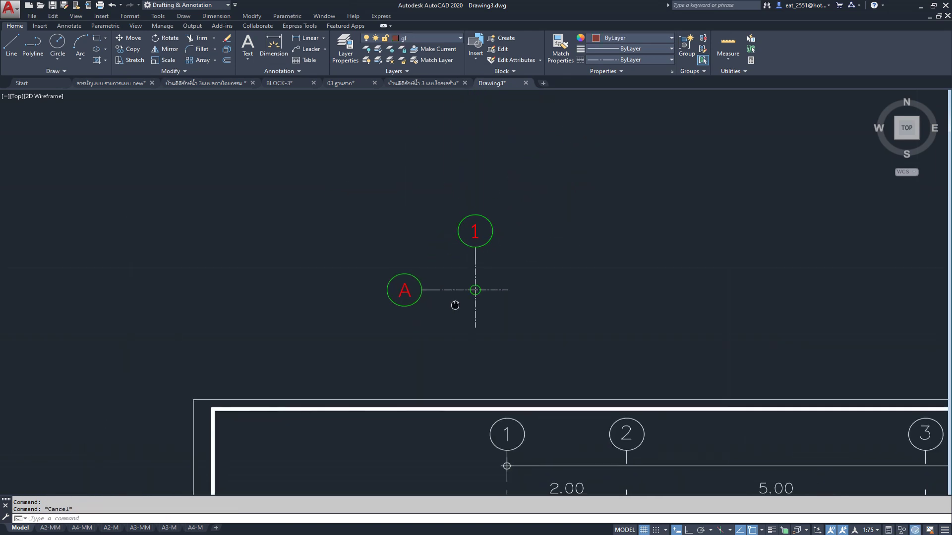
{"action": "scroll", "coordinate": [475, 268], "scroll_direction": "up", "scroll_amount": 3}
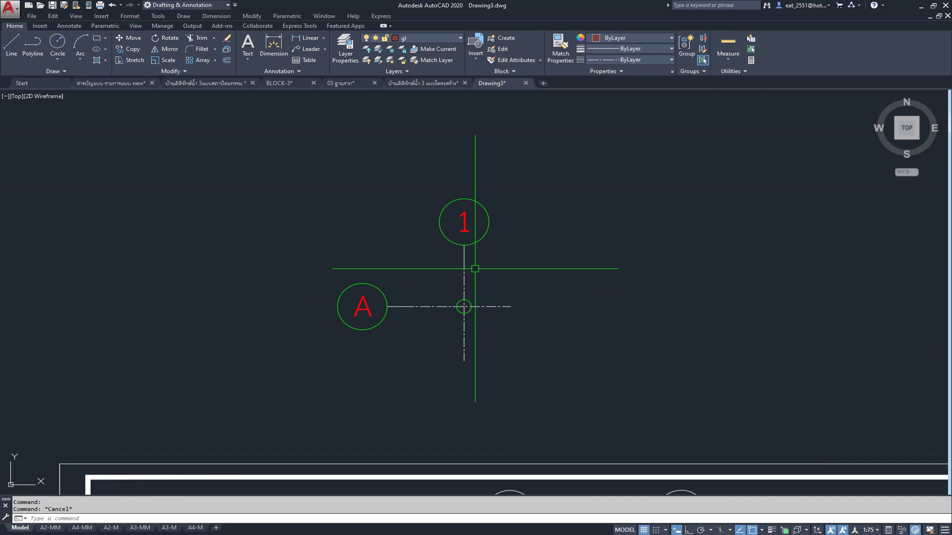
{"action": "scroll", "coordinate": [442, 263], "scroll_direction": "down", "scroll_amount": 3}
{"action": "scroll", "coordinate": [442, 270], "scroll_direction": "down", "scroll_amount": 1}
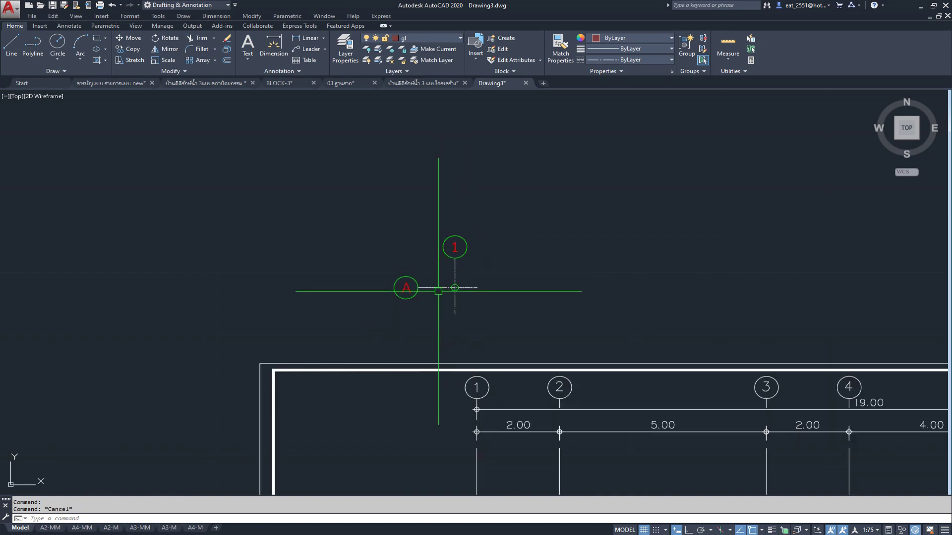
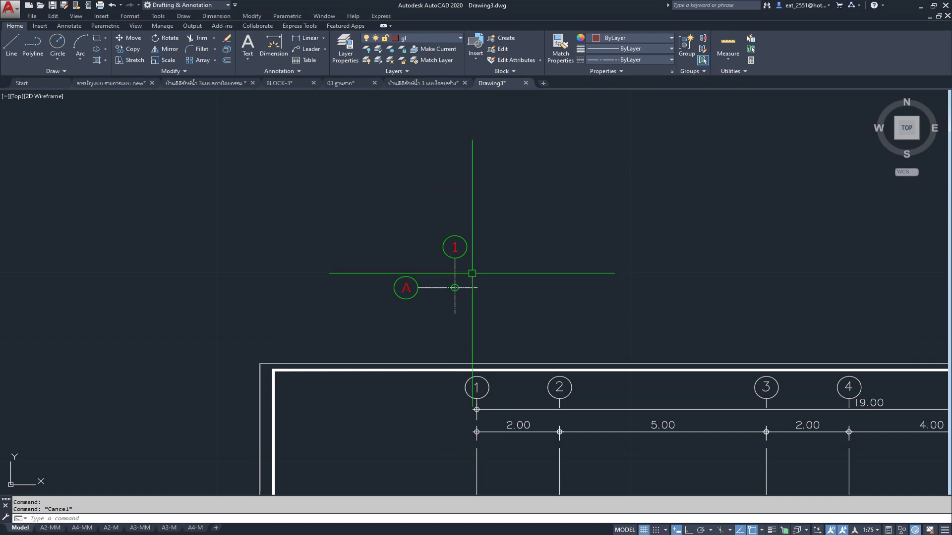
- Window-select grid bubble 1 with its leader, after an abandoned first copy attempt
{"action": "middle_click_drag", "start_coordinate": [455, 246], "coordinate": [468, 187]}
{"action": "scroll", "coordinate": [468, 187], "scroll_direction": "up", "scroll_amount": 3}
{"action": "middle_click_drag", "start_coordinate": [476, 245], "coordinate": [434, 251]}
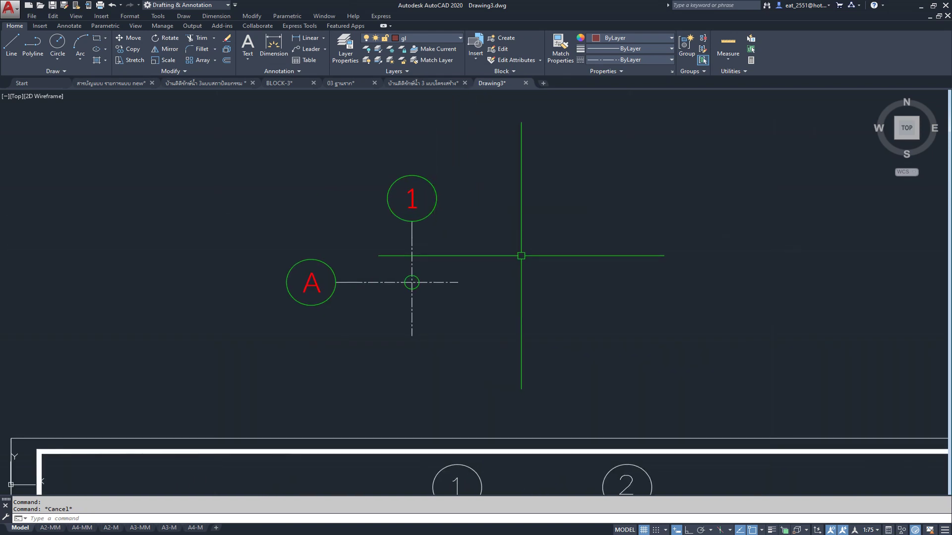
{"action": "scroll", "coordinate": [404, 194], "scroll_direction": "down", "scroll_amount": 1}
{"action": "left_click", "coordinate": [373, 153]}
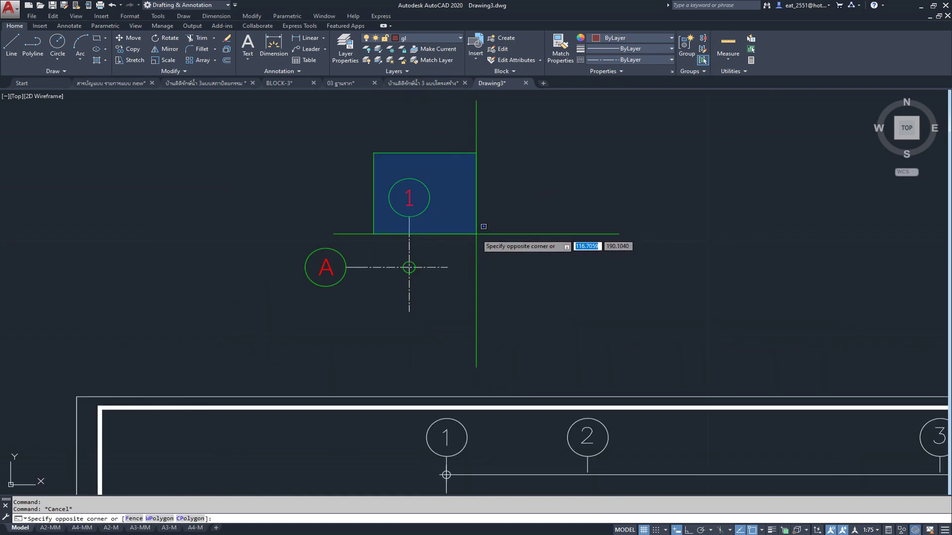
{"action": "left_click", "coordinate": [481, 222]}
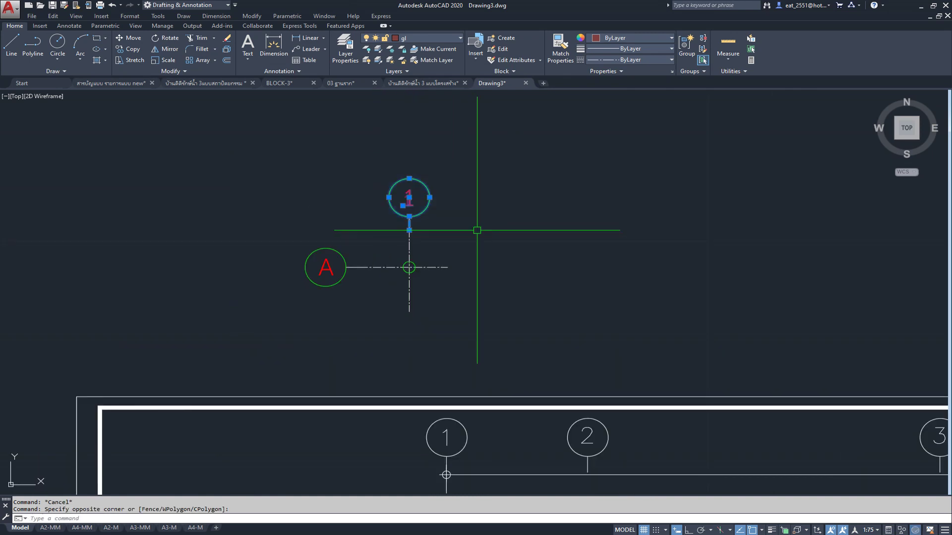
{"action": "left_click", "coordinate": [129, 54]}
{"action": "key", "text": "Escape"}
{"action": "middle_click_drag", "start_coordinate": [478, 363], "coordinate": [447, 321]}
{"action": "left_click", "coordinate": [332, 121]}
{"action": "left_click", "coordinate": [423, 174]}
{"action": "left_click", "coordinate": [306, 225]}
{"action": "key", "text": "Escape"}
{"action": "left_click", "coordinate": [314, 119]}
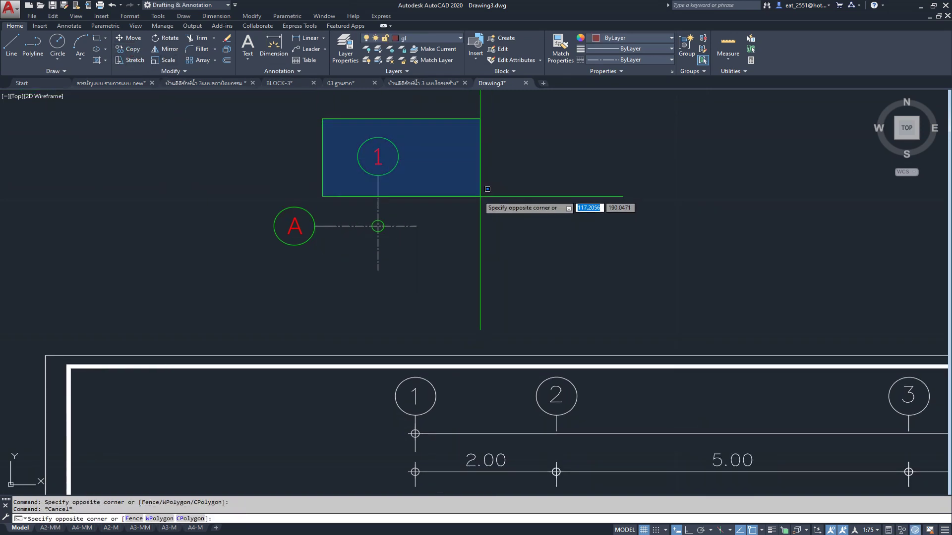
{"action": "left_click", "coordinate": [471, 180]}
- Make two trial copies of bubble 1, one over the plan's bubble 2
{"action": "left_click", "coordinate": [130, 50]}
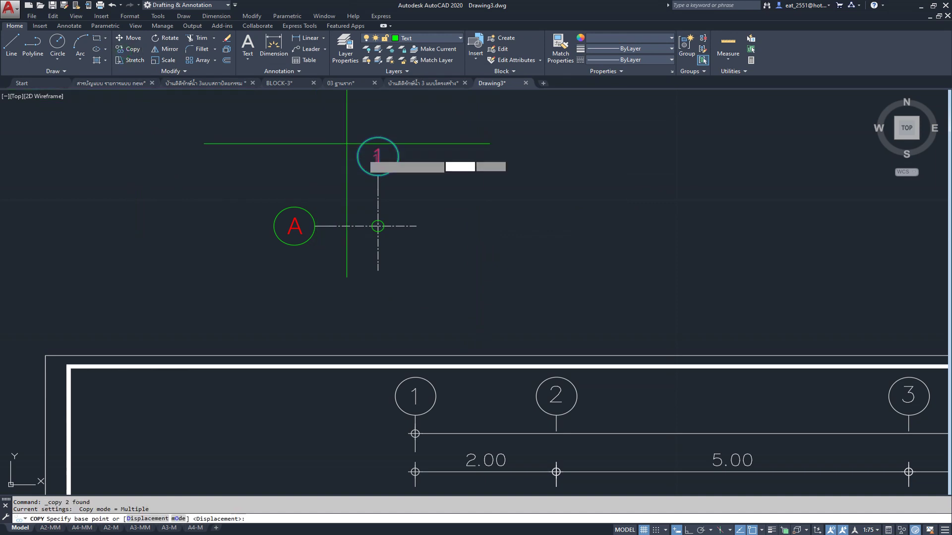
{"action": "scroll", "coordinate": [376, 178], "scroll_direction": "up", "scroll_amount": 6}
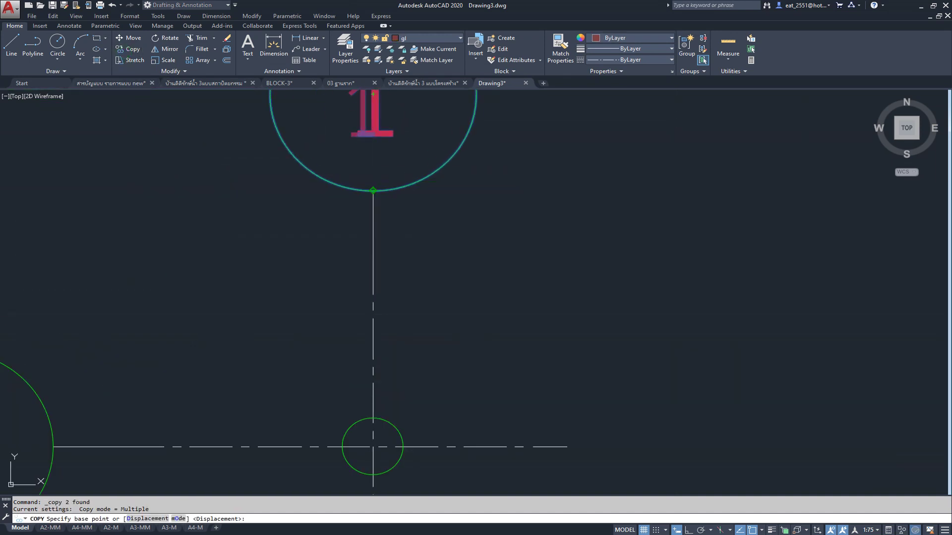
{"action": "scroll", "coordinate": [347, 129], "scroll_direction": "down", "scroll_amount": 5}
{"action": "scroll", "coordinate": [387, 178], "scroll_direction": "down", "scroll_amount": 3}
{"action": "left_click", "coordinate": [370, 168]}
{"action": "scroll", "coordinate": [461, 418], "scroll_direction": "up", "scroll_amount": 3}
{"action": "scroll", "coordinate": [419, 374], "scroll_direction": "up", "scroll_amount": 5}
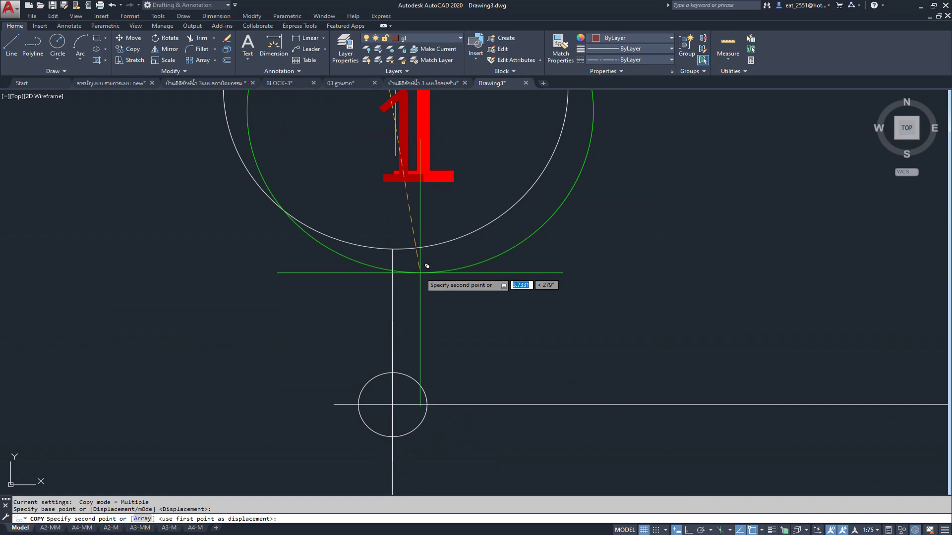
{"action": "left_click", "coordinate": [397, 240]}
{"action": "scroll", "coordinate": [347, 257], "scroll_direction": "down", "scroll_amount": 2}
{"action": "scroll", "coordinate": [446, 257], "scroll_direction": "down", "scroll_amount": 3}
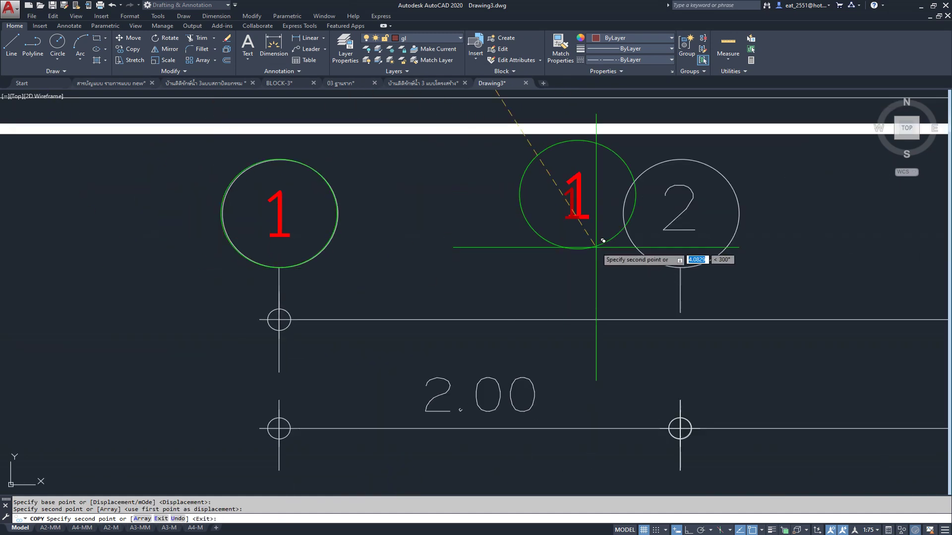
{"action": "left_click", "coordinate": [680, 266]}
{"action": "scroll", "coordinate": [347, 238], "scroll_direction": "down", "scroll_amount": 1}
{"action": "scroll", "coordinate": [111, 234], "scroll_direction": "down", "scroll_amount": 5}
{"action": "scroll", "coordinate": [278, 202], "scroll_direction": "down", "scroll_amount": 3}
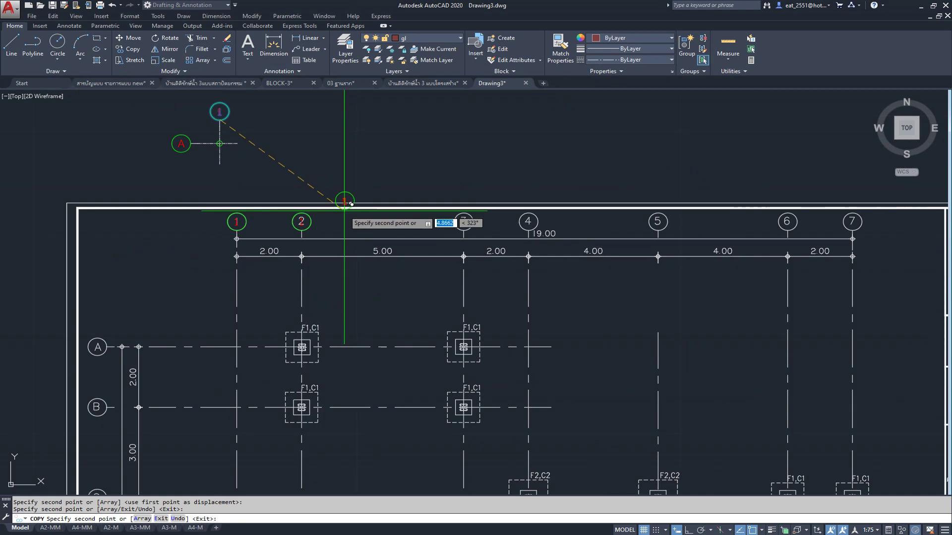
{"action": "middle_click_drag", "start_coordinate": [304, 212], "coordinate": [451, 241]}
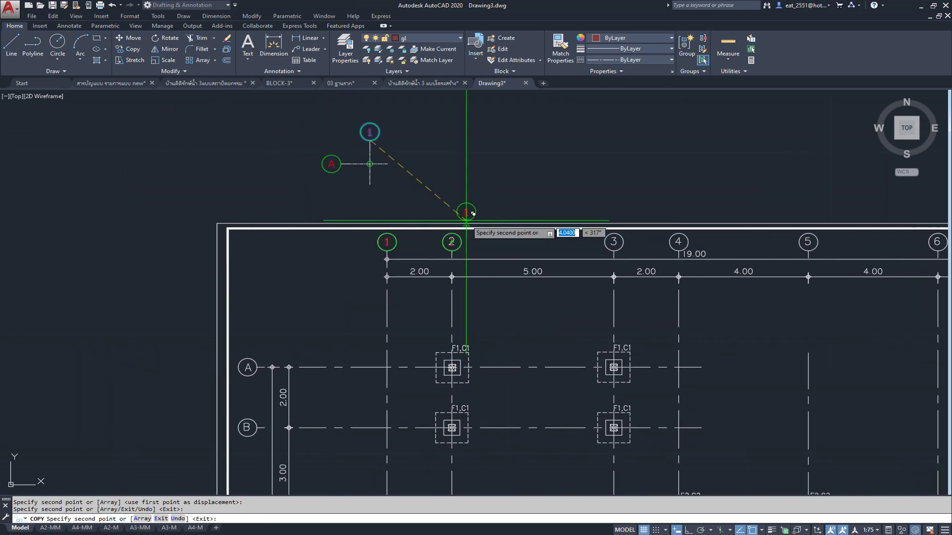
{"action": "key", "text": "Escape"}
- Erase the trial bubble copies and undo back to the single bubble 1
{"action": "scroll", "coordinate": [386, 240], "scroll_direction": "up", "scroll_amount": 2}
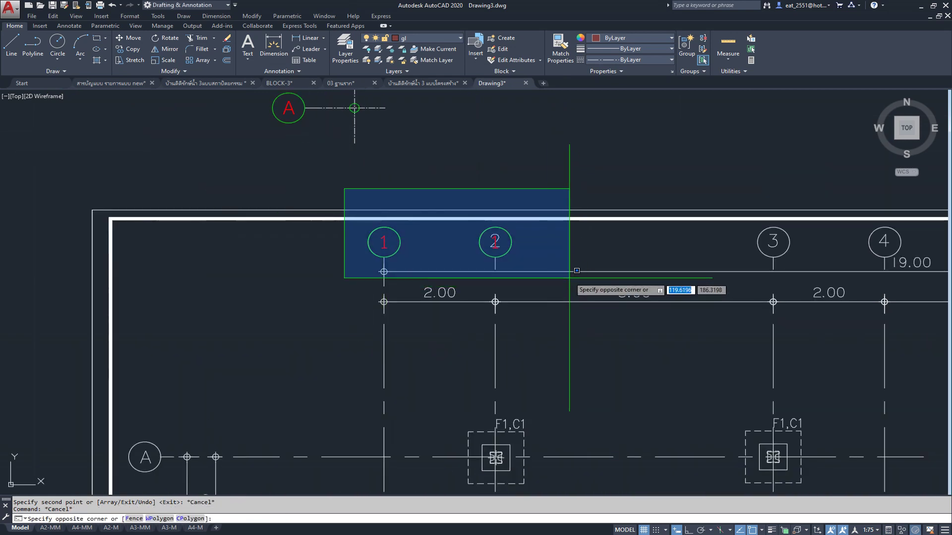
{"action": "left_click", "coordinate": [559, 268]}
{"action": "key", "text": "Delete"}
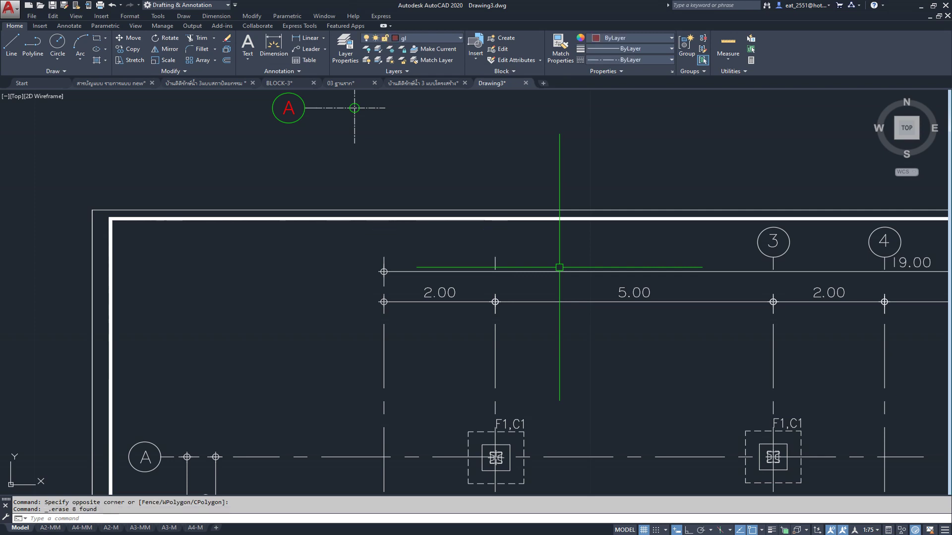
{"action": "key", "text": "ctrl+z"}
{"action": "key", "text": "ctrl+z"}
{"action": "key", "text": "ctrl+z"}
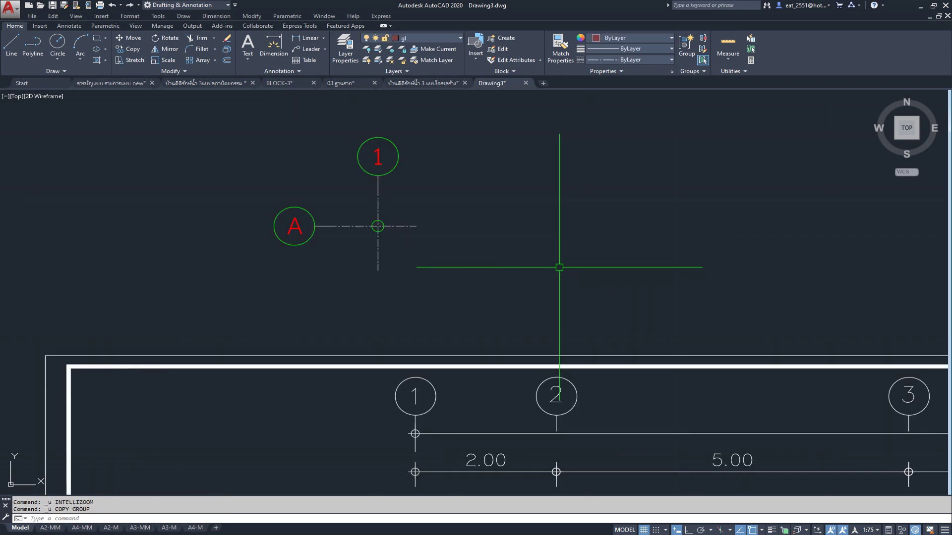
- Reselect bubble 1 and start a copy from its base point
{"action": "scroll", "coordinate": [466, 162], "scroll_direction": "down", "scroll_amount": 2}
{"action": "middle_click_drag", "start_coordinate": [383, 205], "coordinate": [397, 292]}
{"action": "scroll", "coordinate": [403, 233], "scroll_direction": "up", "scroll_amount": 3}
{"action": "left_click", "coordinate": [323, 192]}
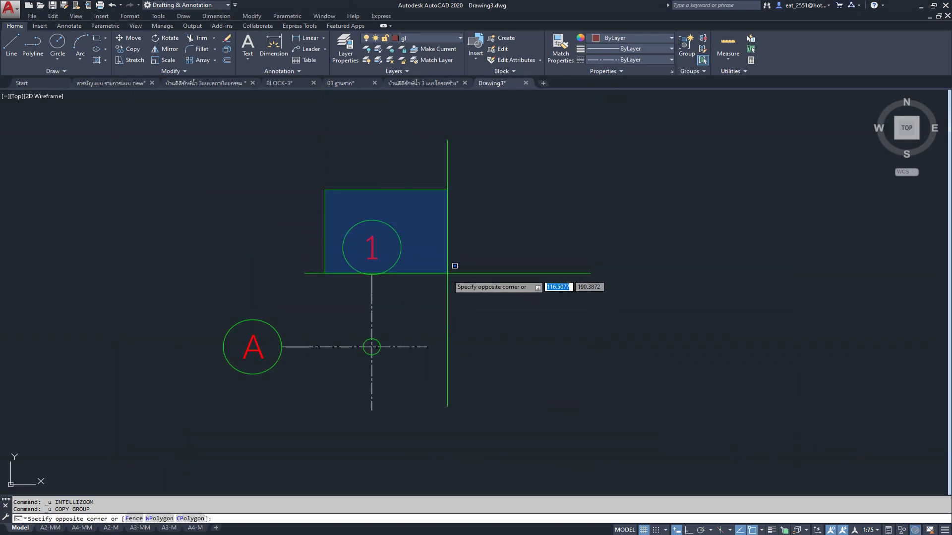
{"action": "left_click", "coordinate": [449, 282]}
{"action": "left_click", "coordinate": [128, 50]}
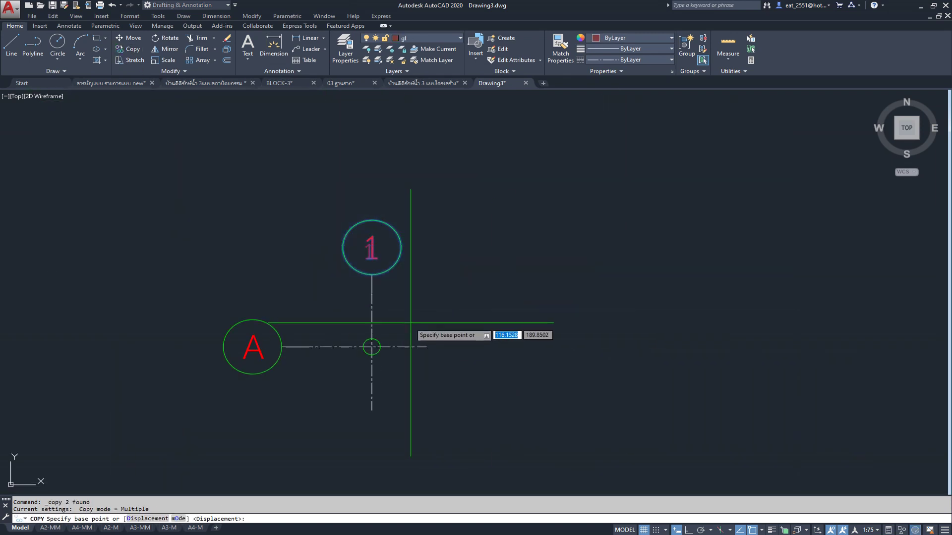
{"action": "left_click", "coordinate": [372, 248]}
- With Ortho on, place six copies of bubble 1 in a horizontal row
{"action": "scroll", "coordinate": [347, 238], "scroll_direction": "down", "scroll_amount": 2}
{"action": "scroll", "coordinate": [337, 248], "scroll_direction": "down", "scroll_amount": 1}
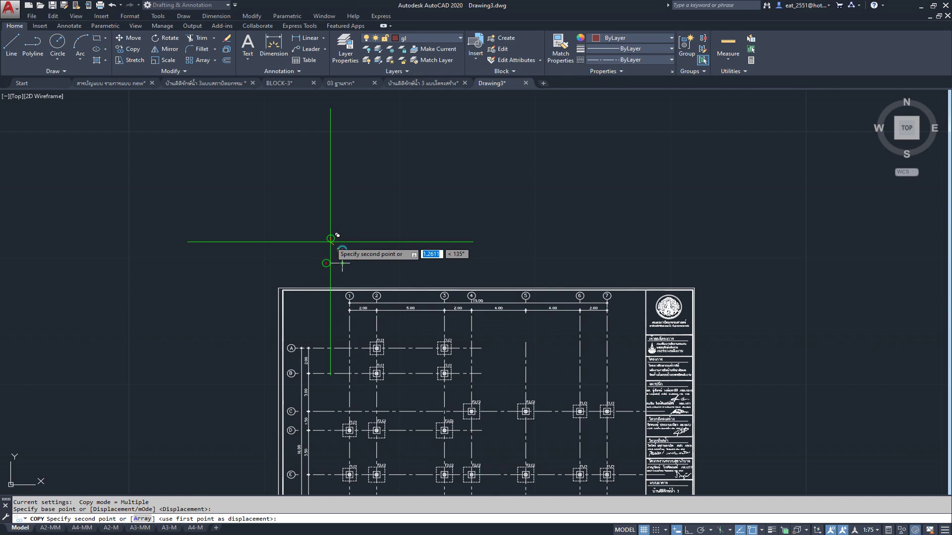
{"action": "scroll", "coordinate": [347, 241], "scroll_direction": "up", "scroll_amount": 3}
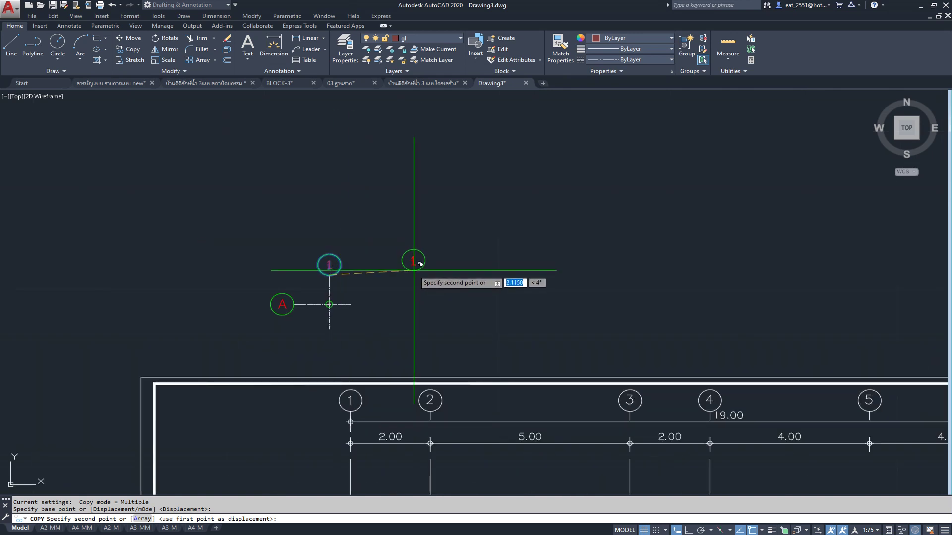
{"action": "key", "text": "F8"}
{"action": "left_click", "coordinate": [413, 269]}
{"action": "left_click", "coordinate": [490, 269]}
{"action": "left_click", "coordinate": [583, 268]}
{"action": "left_click", "coordinate": [672, 269]}
{"action": "left_click", "coordinate": [750, 269]}
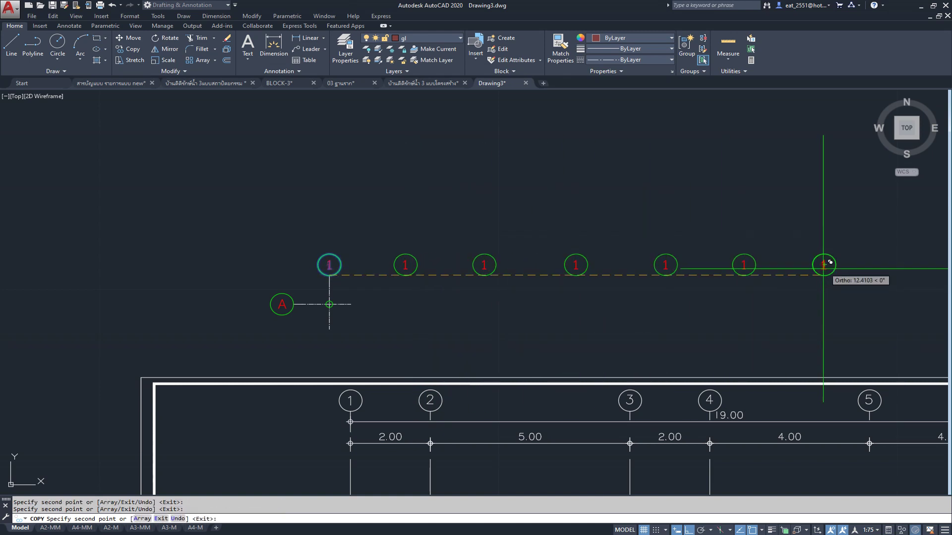
{"action": "left_click", "coordinate": [823, 266]}
{"action": "key", "text": "Escape"}
{"action": "scroll", "coordinate": [516, 277], "scroll_direction": "up", "scroll_amount": 1}
{"action": "scroll", "coordinate": [304, 274], "scroll_direction": "up", "scroll_amount": 2}
- Renumber the second, third and fourth bubbles to 2, 3 and 4
{"action": "double_click", "coordinate": [350, 274]}
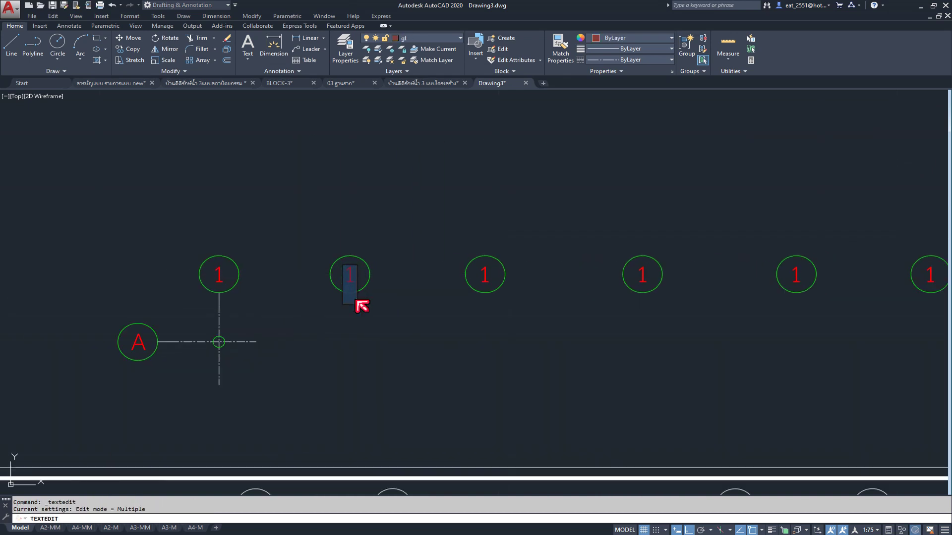
{"action": "type", "text": "2"}
{"action": "left_click", "coordinate": [439, 343]}
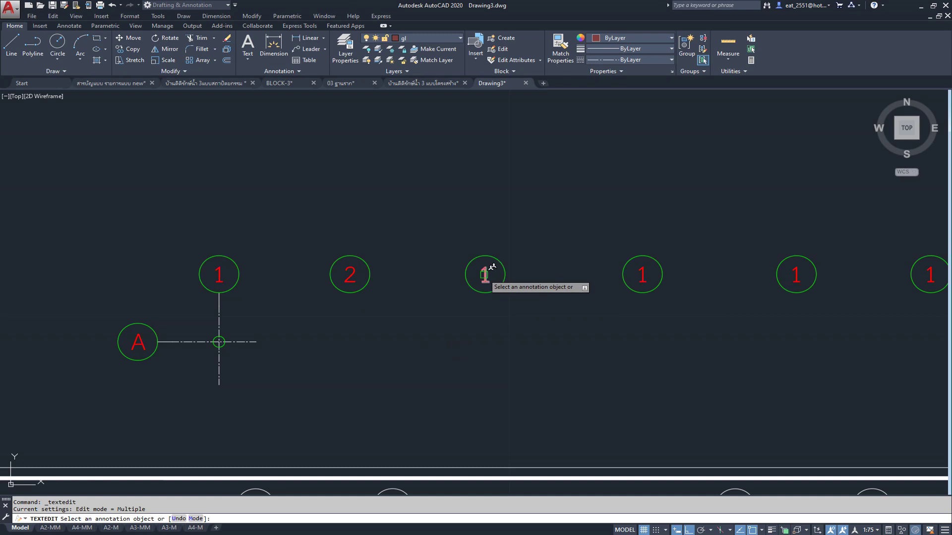
{"action": "left_click", "coordinate": [486, 272]}
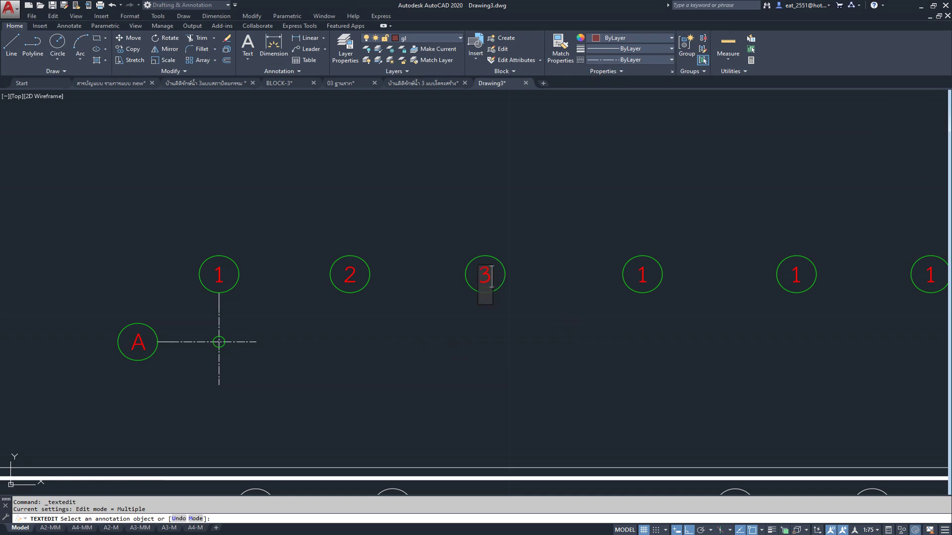
{"action": "left_click", "coordinate": [639, 273]}
{"action": "left_click", "coordinate": [643, 276]}
{"action": "type", "text": "4"}
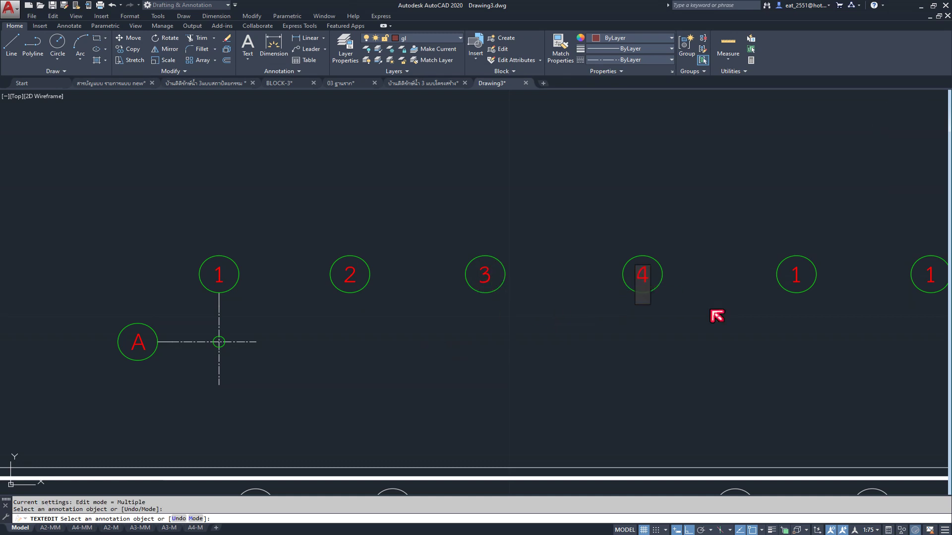
{"action": "scroll", "coordinate": [395, 299], "scroll_direction": "down", "scroll_amount": 3}
{"action": "scroll", "coordinate": [647, 283], "scroll_direction": "up", "scroll_amount": 3}
{"action": "left_click", "coordinate": [637, 287]}
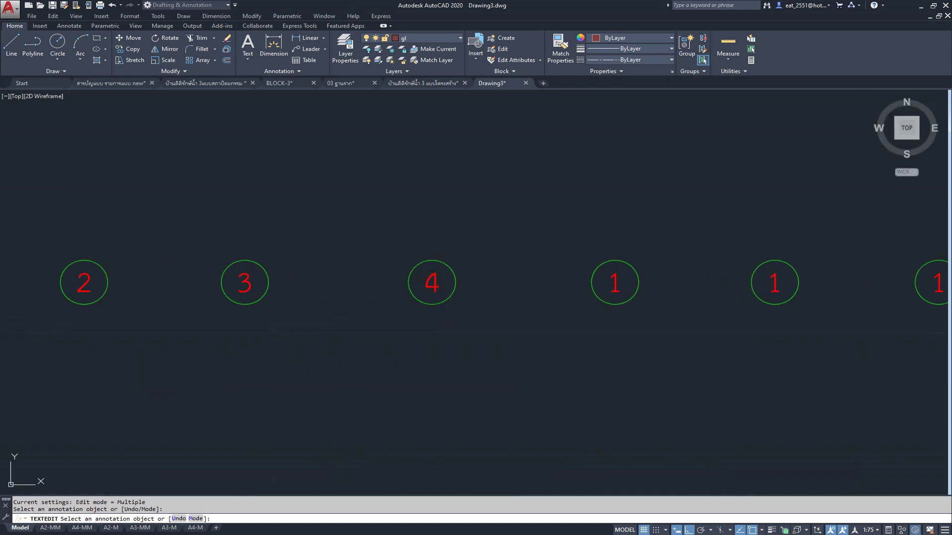
- Renumber the fifth and sixth bubbles to 5 and 6
{"action": "left_click", "coordinate": [617, 286]}
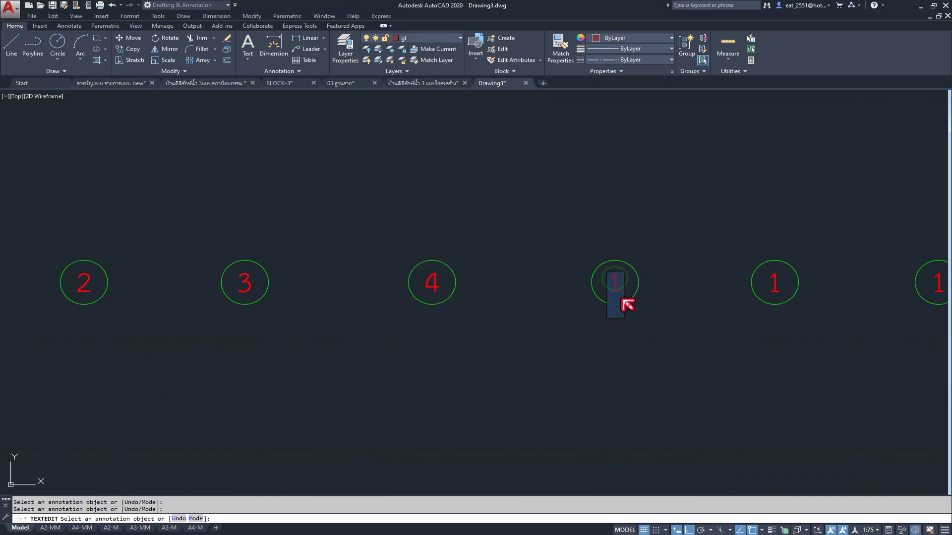
{"action": "left_click", "coordinate": [478, 324]}
{"action": "scroll", "coordinate": [286, 340], "scroll_direction": "down", "scroll_amount": 2}
{"action": "scroll", "coordinate": [590, 335], "scroll_direction": "up", "scroll_amount": 2}
{"action": "left_click", "coordinate": [648, 276]}
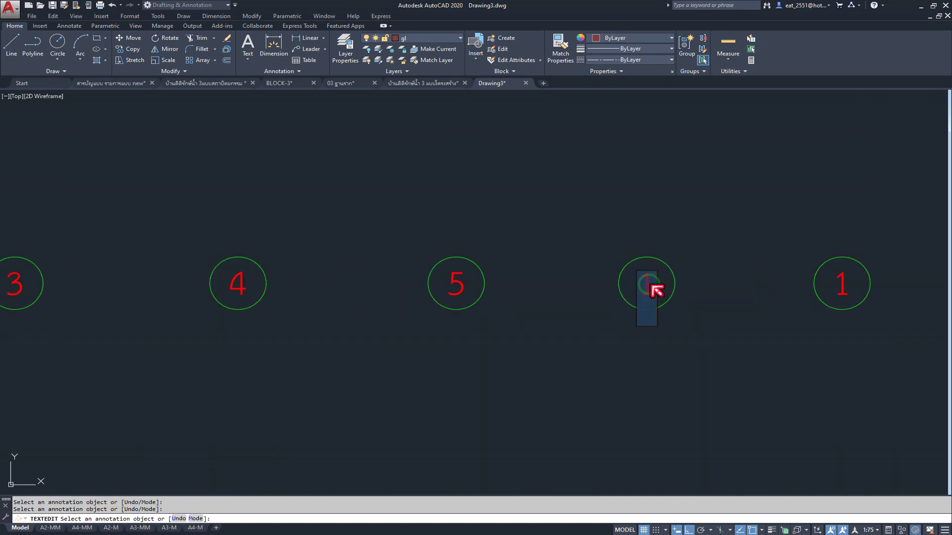
{"action": "type", "text": "6"}
{"action": "scroll", "coordinate": [403, 347], "scroll_direction": "down", "scroll_amount": 2}
{"action": "left_click", "coordinate": [520, 330]}
{"action": "scroll", "coordinate": [651, 310], "scroll_direction": "up", "scroll_amount": 2}
- Renumber the last bubble to 7 and frame bubbles 1–7 with axis A
{"action": "left_click", "coordinate": [652, 304]}
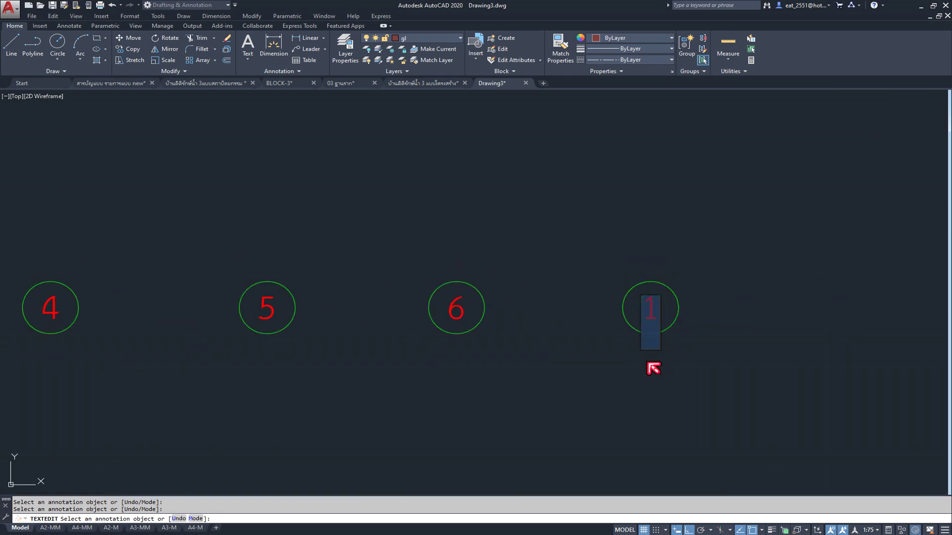
{"action": "left_click", "coordinate": [641, 390]}
{"action": "left_click", "coordinate": [657, 315]}
{"action": "type", "text": "7"}
{"action": "left_click", "coordinate": [634, 403]}
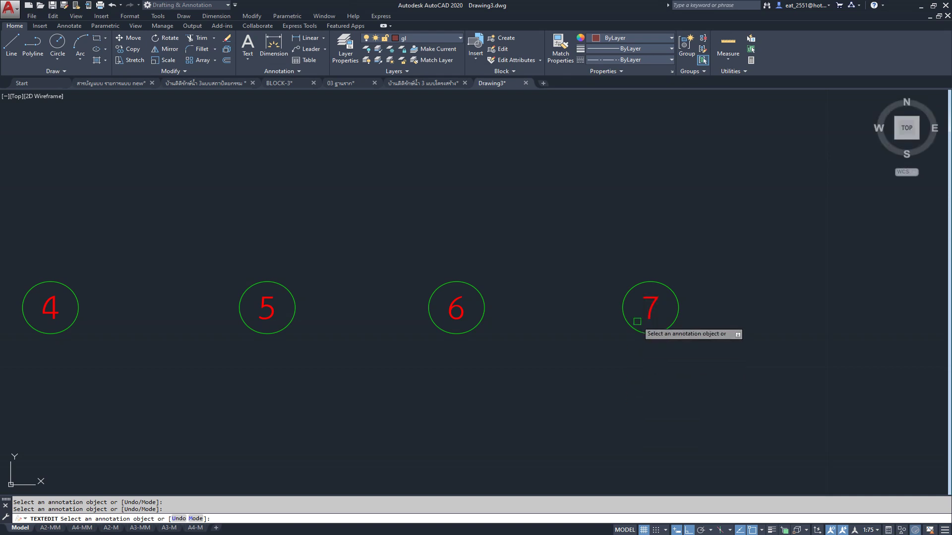
{"action": "key", "text": "Escape"}
{"action": "scroll", "coordinate": [637, 321], "scroll_direction": "down", "scroll_amount": 3}
{"action": "scroll", "coordinate": [637, 321], "scroll_direction": "down", "scroll_amount": 1}
{"action": "middle_click_drag", "start_coordinate": [472, 295], "coordinate": [570, 278]}
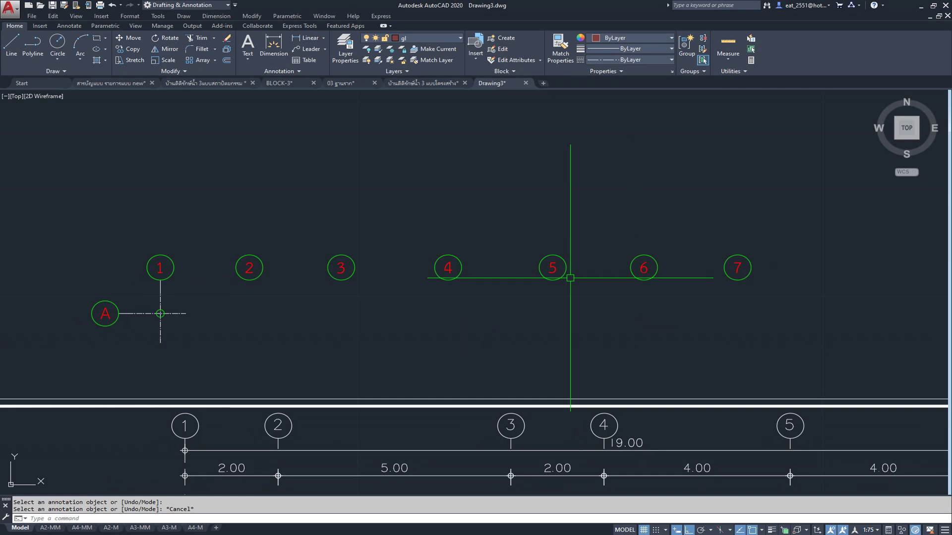
- Inspect bubble label 1 and the Annotate text creation options
{"action": "left_click", "coordinate": [159, 268]}
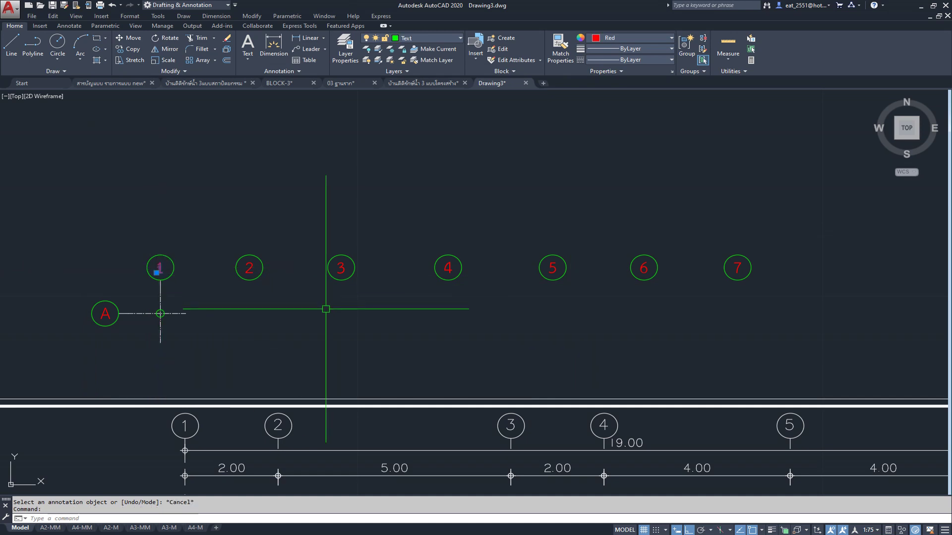
{"action": "scroll", "coordinate": [124, 290], "scroll_direction": "up", "scroll_amount": 4}
{"action": "scroll", "coordinate": [126, 266], "scroll_direction": "up", "scroll_amount": 3}
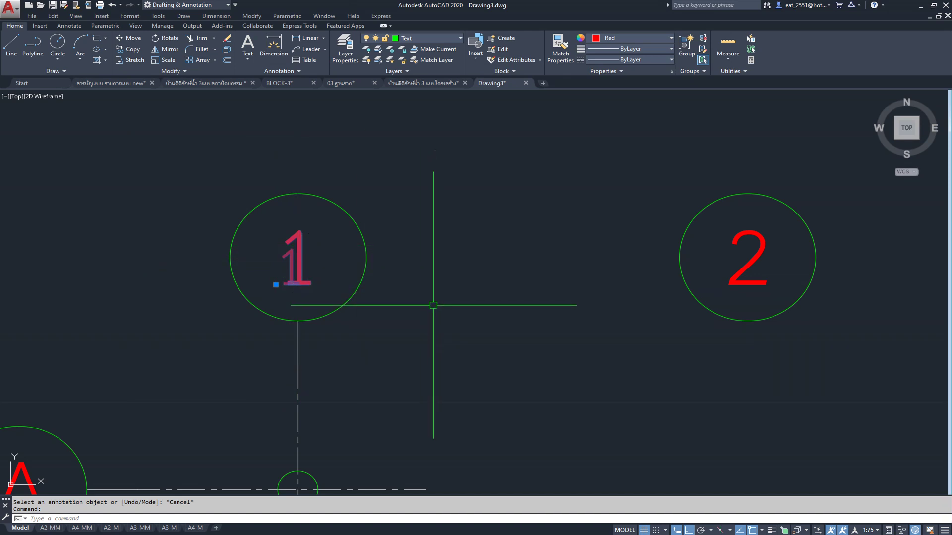
{"action": "key", "text": "Escape"}
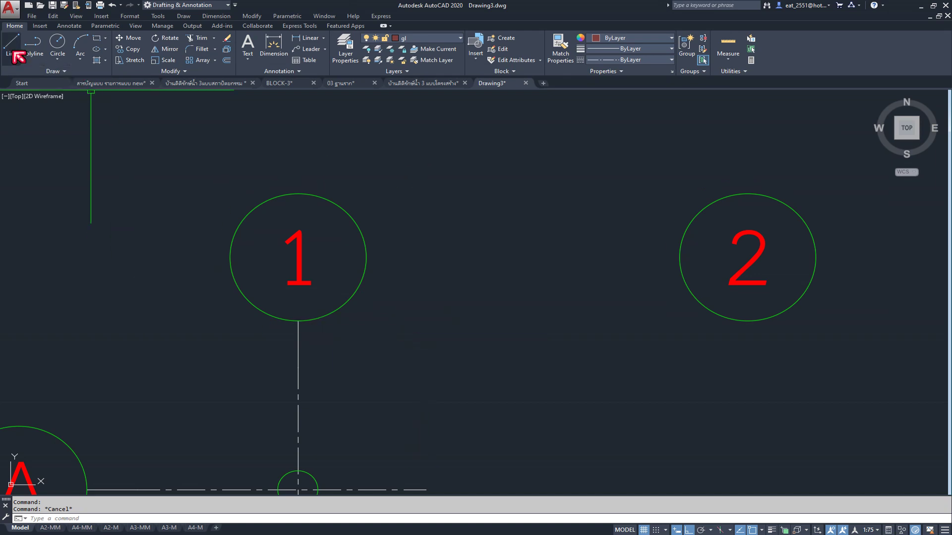
{"action": "left_click", "coordinate": [62, 25]}
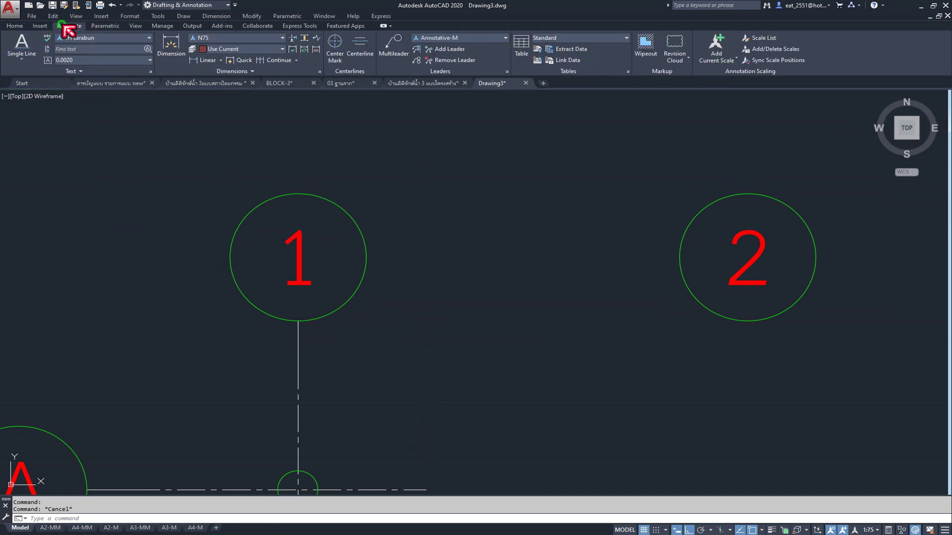
{"action": "left_click", "coordinate": [22, 60]}
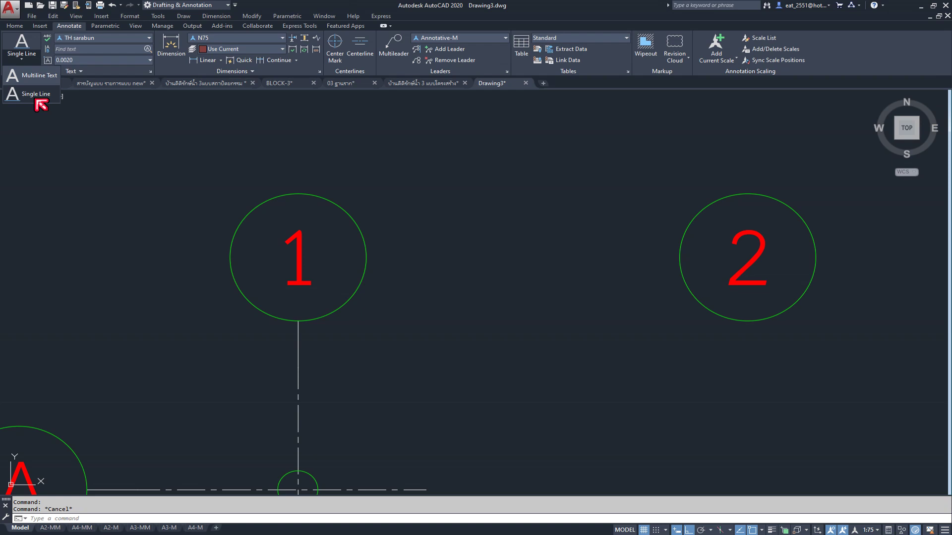
- Select bubble label 2 and bring up the Express Tools utilities
{"action": "left_click", "coordinate": [302, 250]}
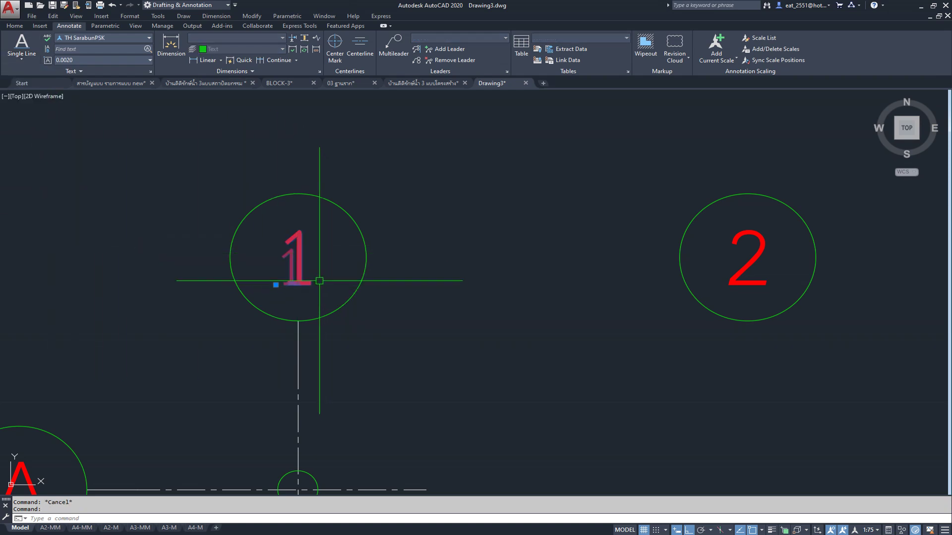
{"action": "key", "text": "Escape"}
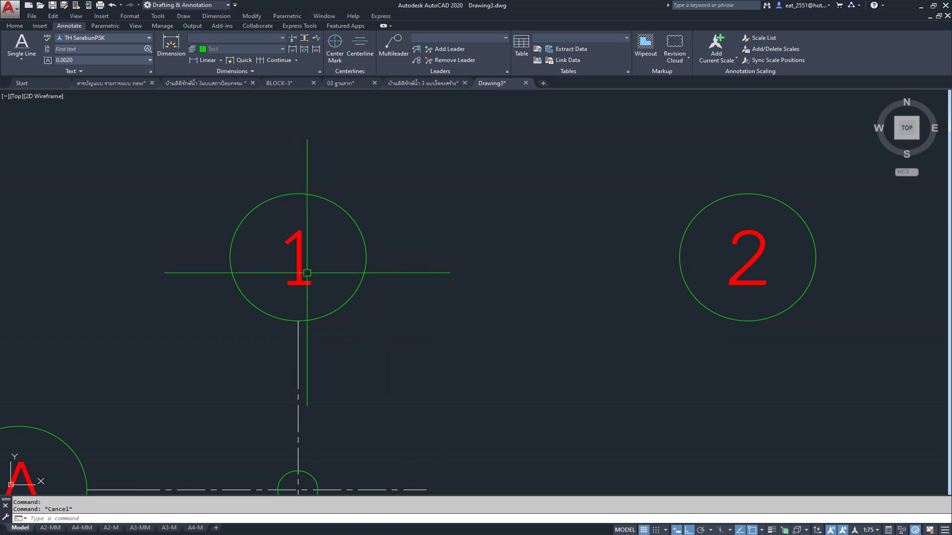
{"action": "scroll", "coordinate": [307, 273], "scroll_direction": "down", "scroll_amount": 2}
{"action": "scroll", "coordinate": [614, 248], "scroll_direction": "up", "scroll_amount": 1}
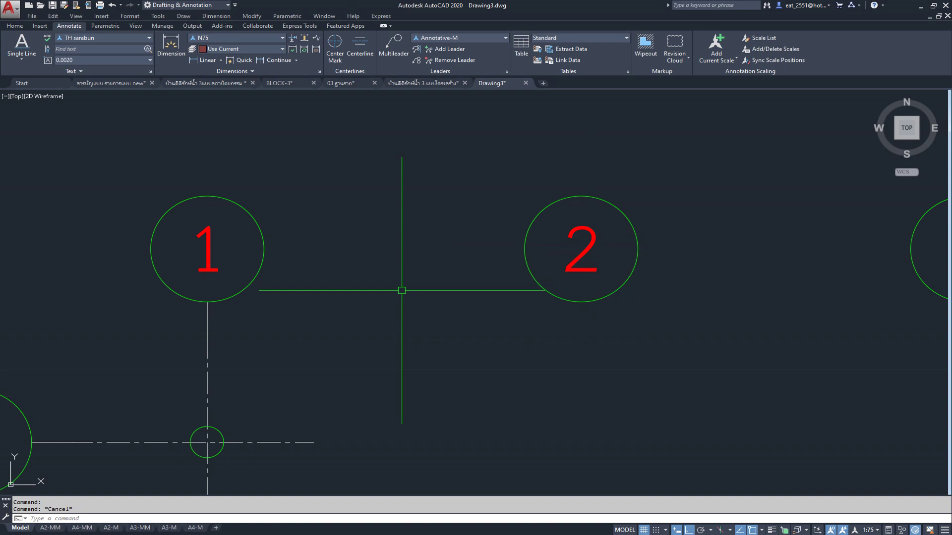
{"action": "mouse_move", "coordinate": [576, 260]}
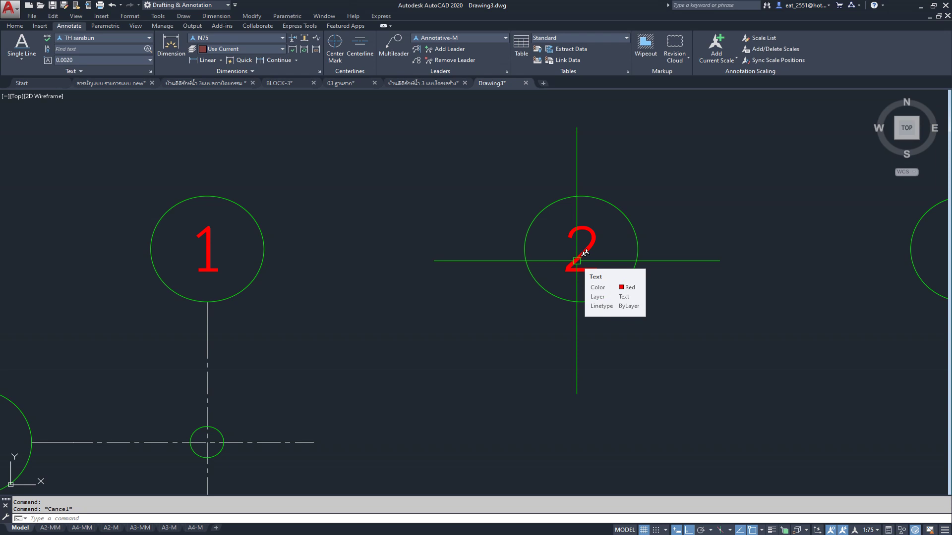
{"action": "left_click", "coordinate": [580, 253]}
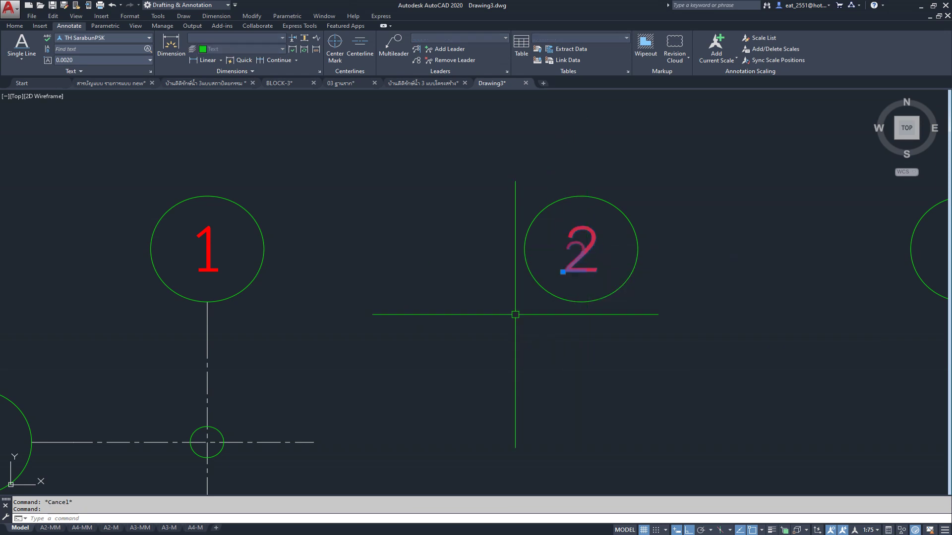
{"action": "left_click", "coordinate": [307, 25]}
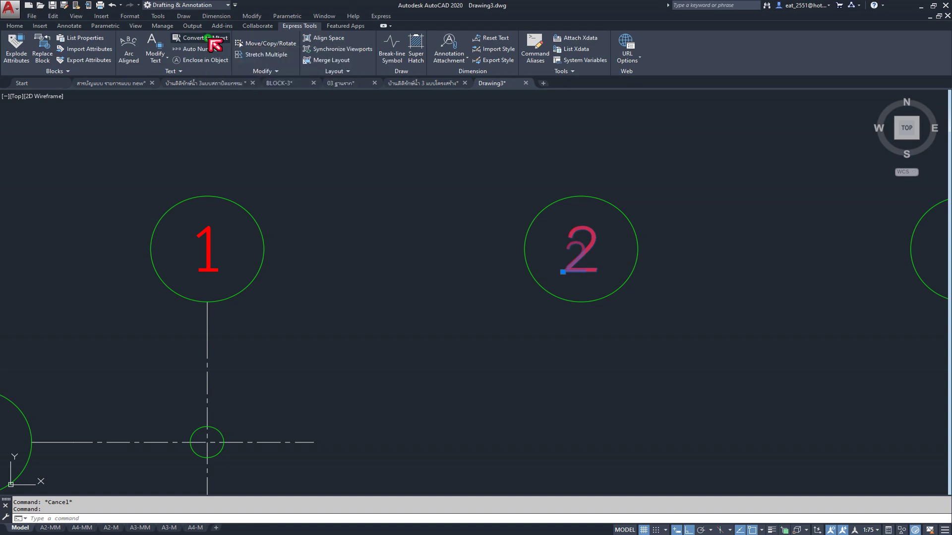
- Convert bubble label 2 to MText and check it in the text editor
{"action": "left_click", "coordinate": [211, 41]}
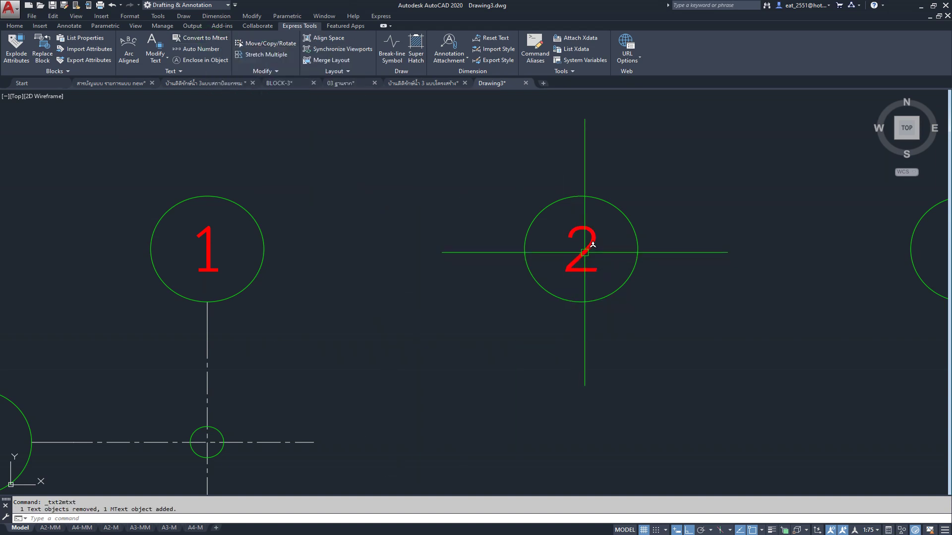
{"action": "left_click", "coordinate": [585, 253]}
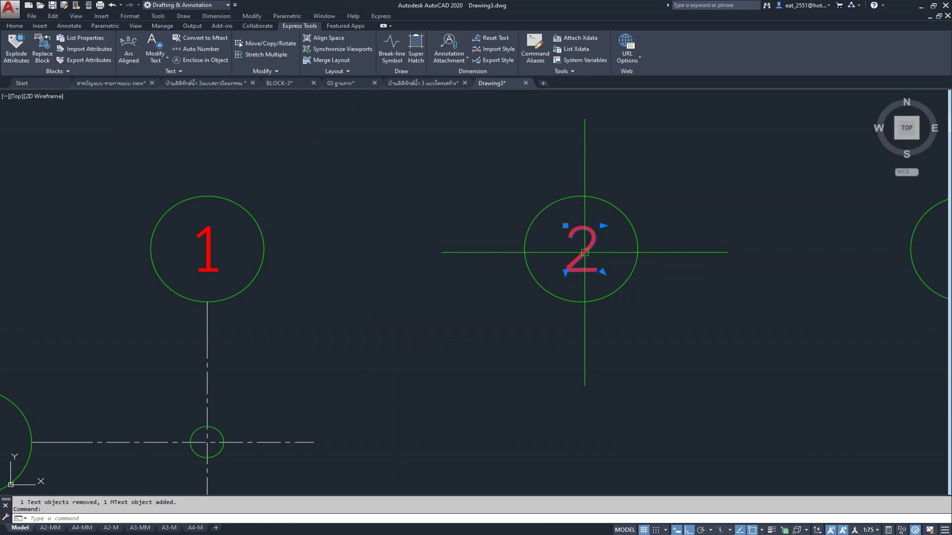
{"action": "key", "text": "Escape"}
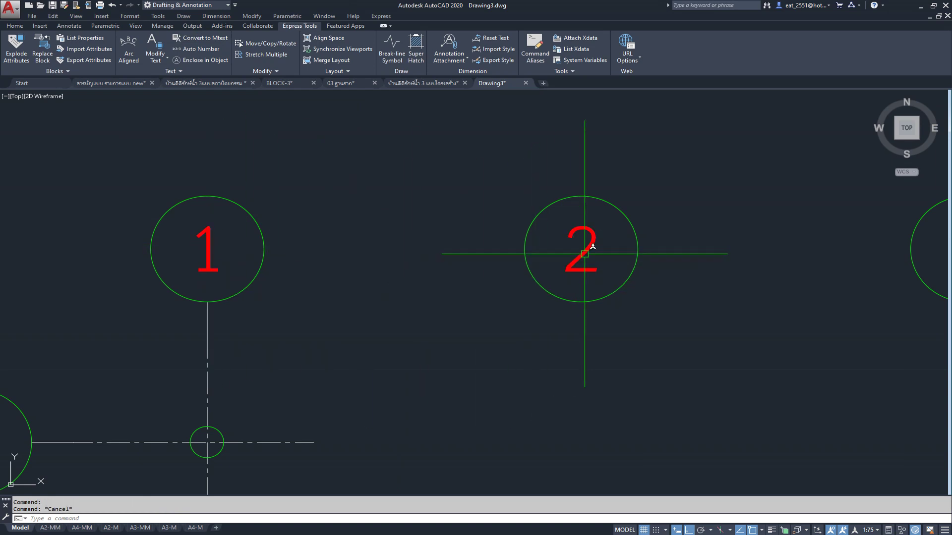
{"action": "double_click", "coordinate": [582, 248]}
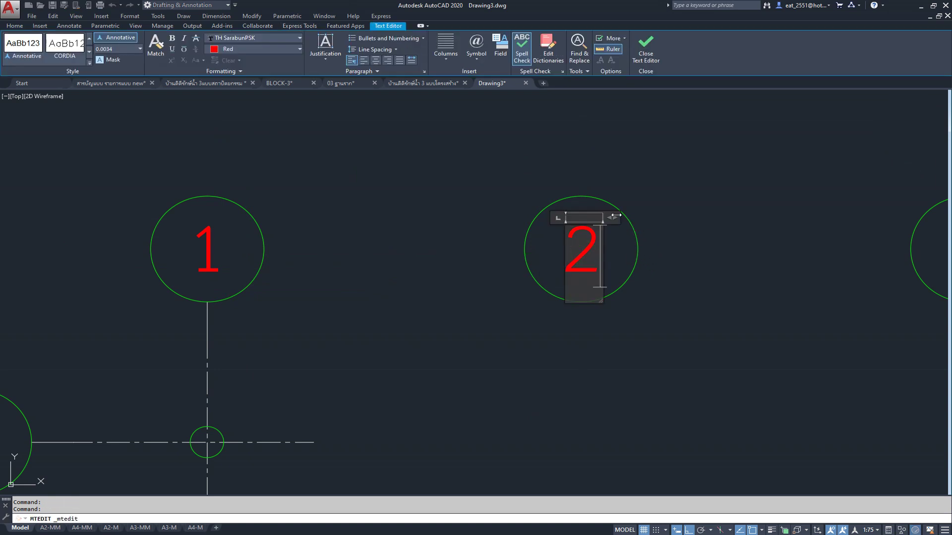
{"action": "left_click", "coordinate": [640, 218]}
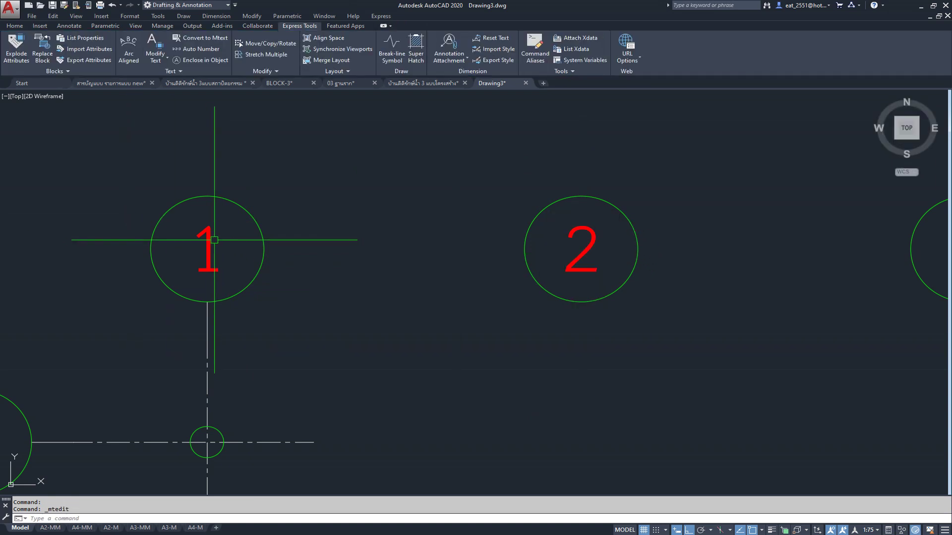
{"action": "key", "text": "Return"}
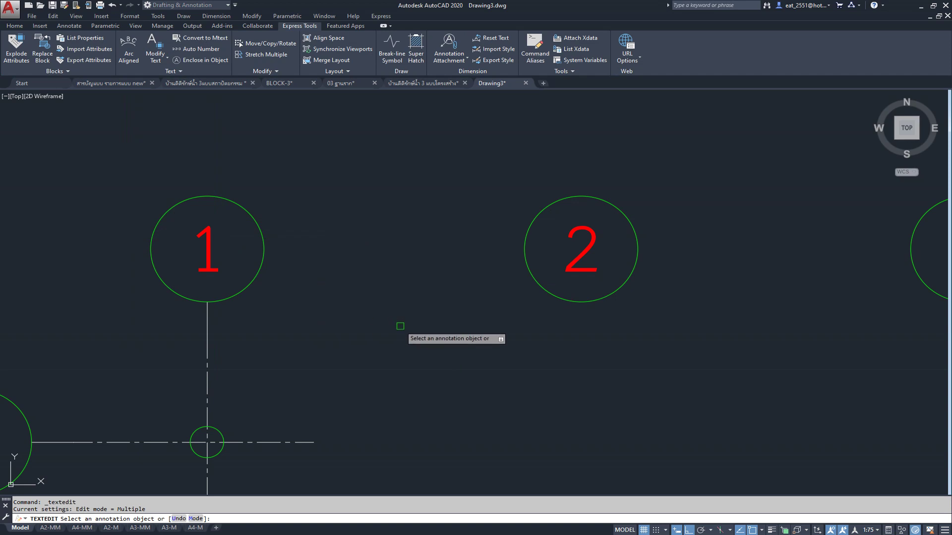
{"action": "key", "text": "Escape"}
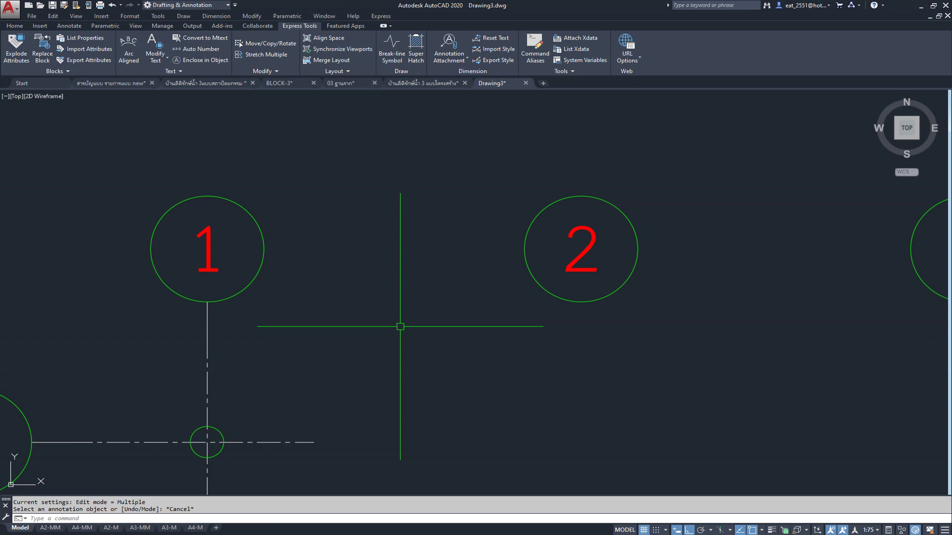
- Try converting labels 3–6 together, then undo the merged result
{"action": "scroll", "coordinate": [392, 317], "scroll_direction": "down", "scroll_amount": 1}
{"action": "scroll", "coordinate": [384, 297], "scroll_direction": "down", "scroll_amount": 4}
{"action": "middle_click_drag", "start_coordinate": [701, 311], "coordinate": [511, 295]}
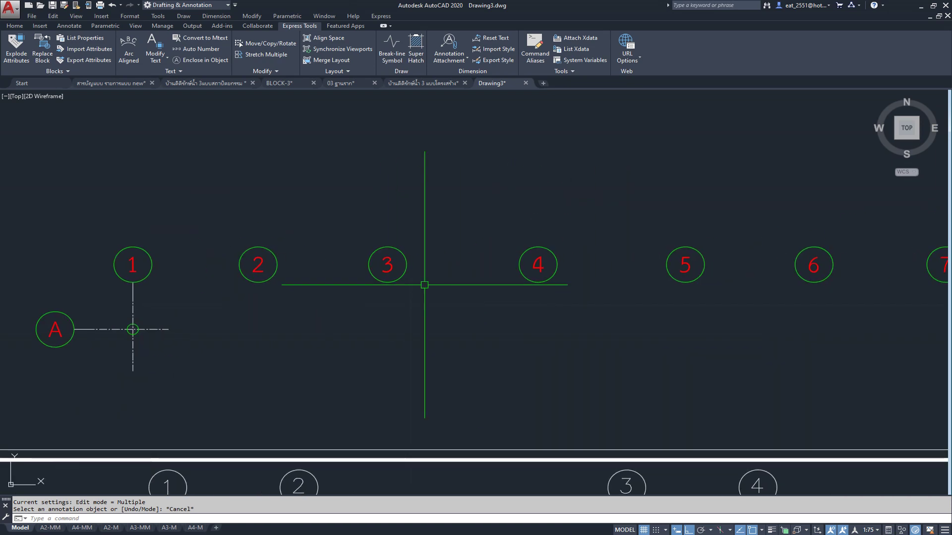
{"action": "left_click", "coordinate": [387, 265]}
{"action": "left_click", "coordinate": [538, 266]}
{"action": "left_click", "coordinate": [686, 265]}
{"action": "left_click", "coordinate": [814, 265]}
{"action": "mouse_move", "coordinate": [531, 300]}
{"action": "middle_mouse_down"}
{"action": "mouse_move", "coordinate": [380, 301]}
{"action": "mouse_move", "coordinate": [366, 315]}
{"action": "mouse_move", "coordinate": [395, 304]}
{"action": "middle_mouse_up"}
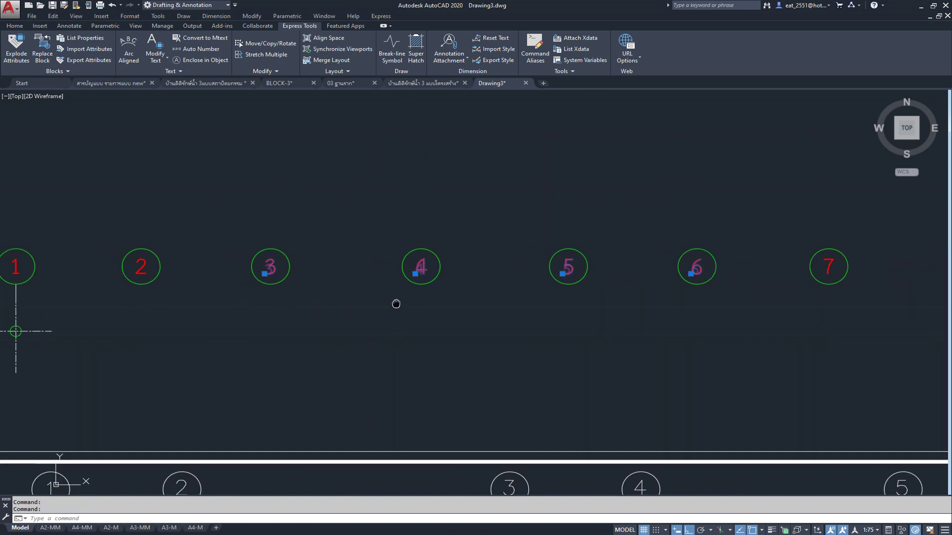
{"action": "left_click", "coordinate": [212, 38]}
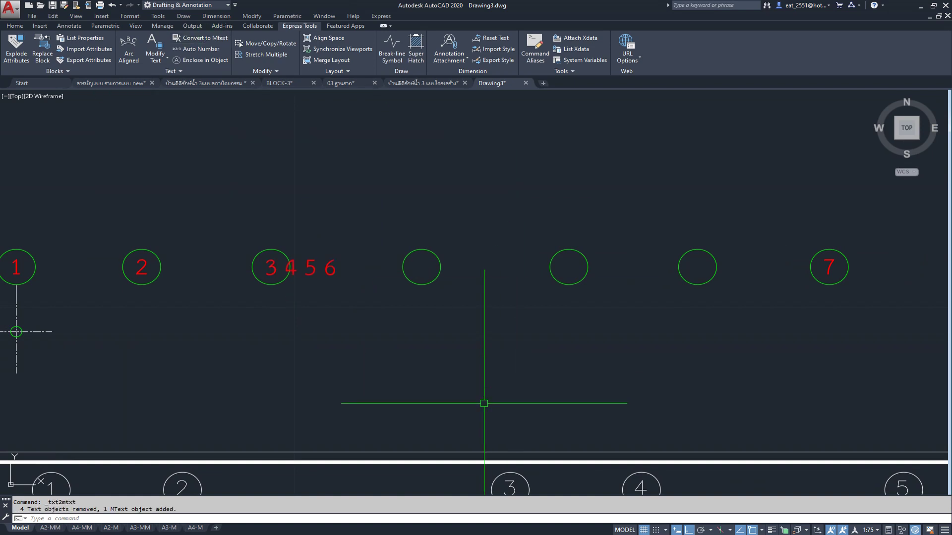
{"action": "left_click", "coordinate": [335, 262]}
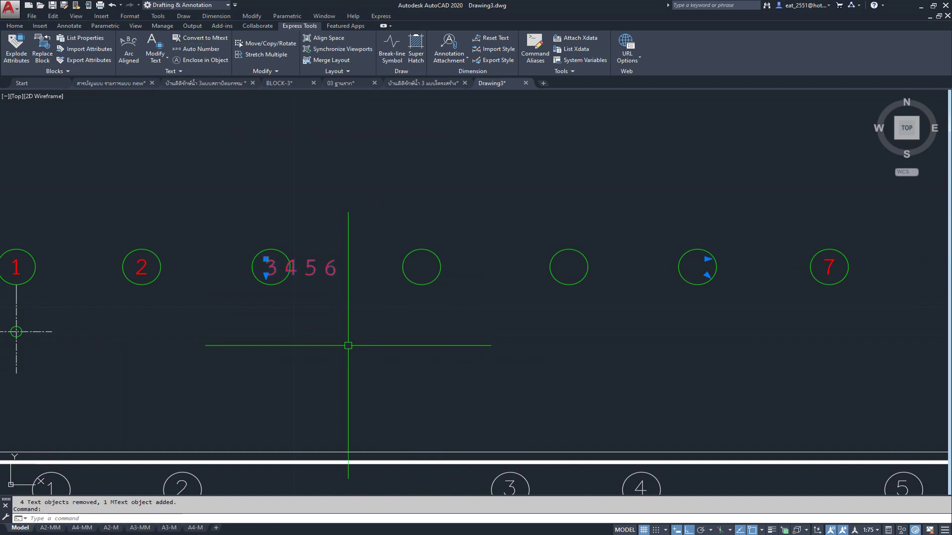
{"action": "key", "text": "ctrl+z"}
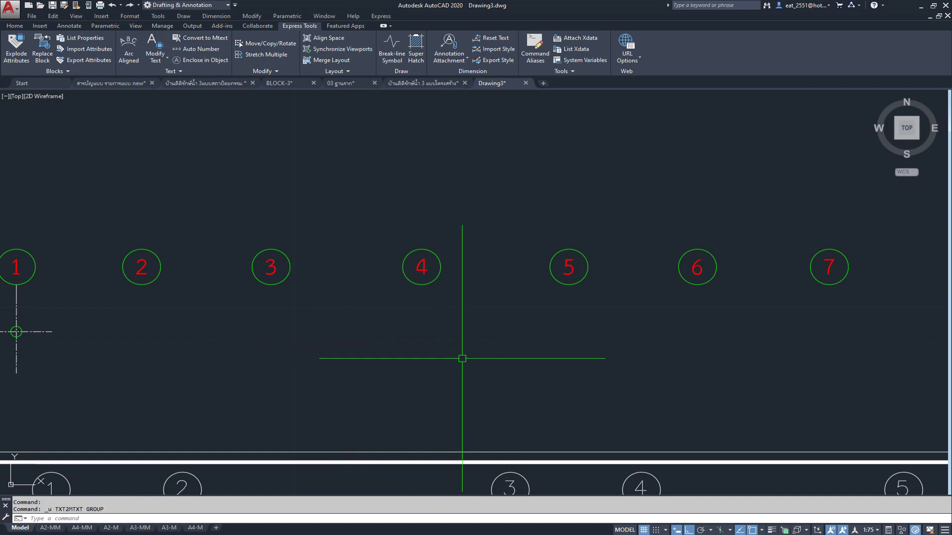
- Convert bubble labels 3, 4, 5, 6 and 7 to MText individually
{"action": "left_click", "coordinate": [268, 267]}
{"action": "left_click", "coordinate": [215, 45]}
{"action": "left_click", "coordinate": [424, 263]}
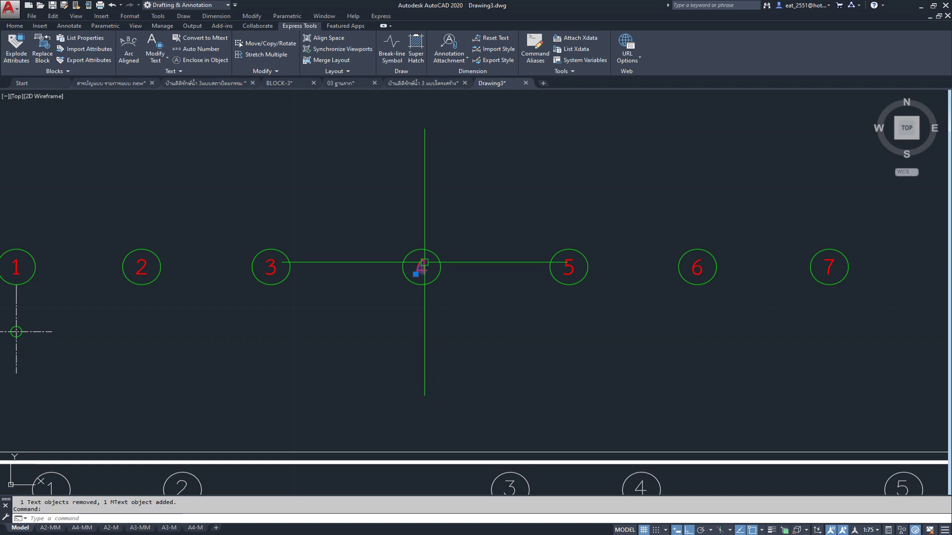
{"action": "left_click", "coordinate": [214, 39]}
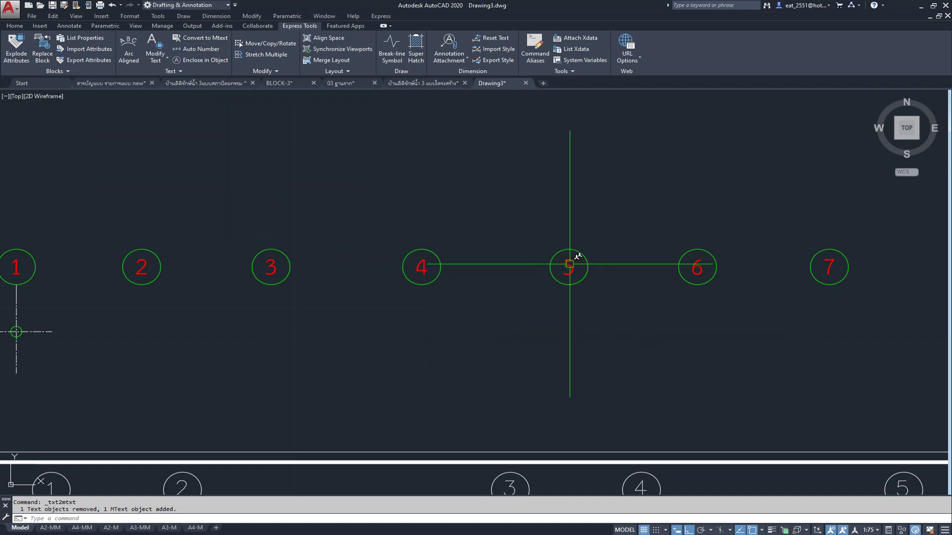
{"action": "left_click", "coordinate": [569, 266]}
{"action": "left_click", "coordinate": [218, 39]}
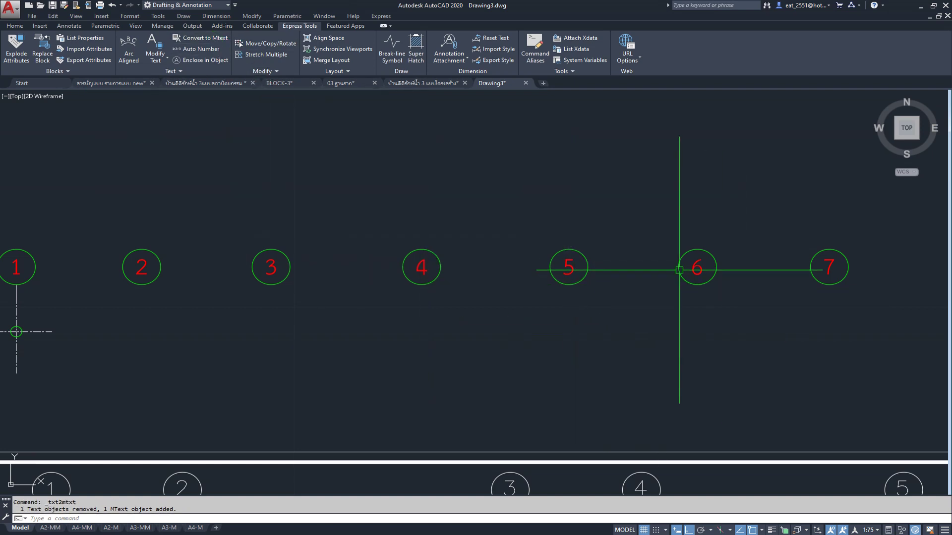
{"action": "left_click", "coordinate": [697, 267]}
{"action": "left_click", "coordinate": [198, 39]}
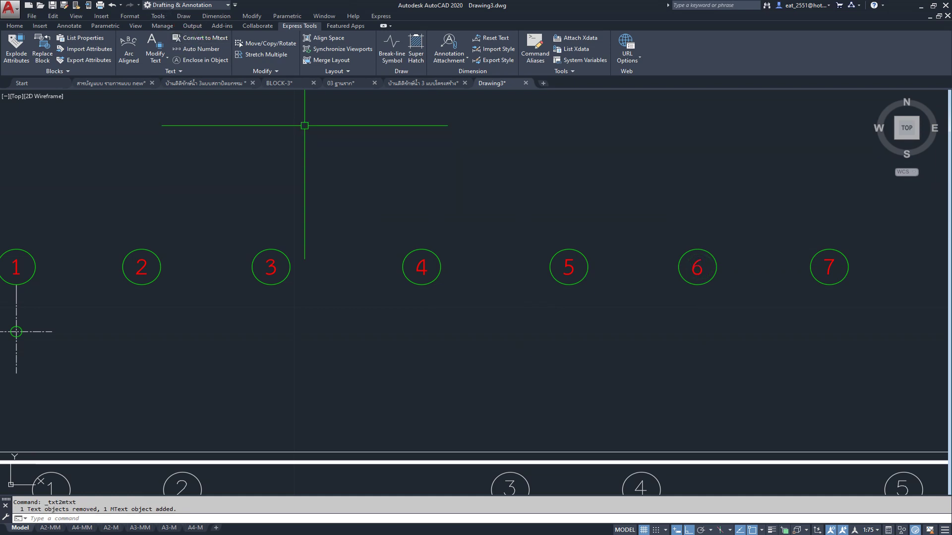
{"action": "left_click", "coordinate": [828, 267]}
{"action": "left_click", "coordinate": [200, 38]}
{"action": "scroll", "coordinate": [650, 297], "scroll_direction": "down", "scroll_amount": 4}
- Convert bubble label 1 to MText
{"action": "scroll", "coordinate": [650, 298], "scroll_direction": "down", "scroll_amount": 1}
{"action": "scroll", "coordinate": [391, 308], "scroll_direction": "up", "scroll_amount": 6}
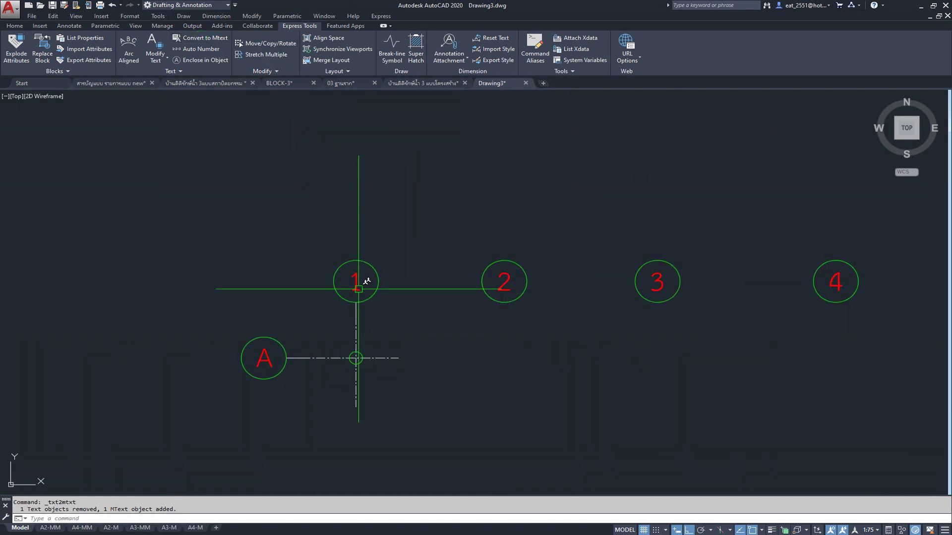
{"action": "left_click", "coordinate": [355, 280]}
{"action": "scroll", "coordinate": [340, 288], "scroll_direction": "up", "scroll_amount": 5}
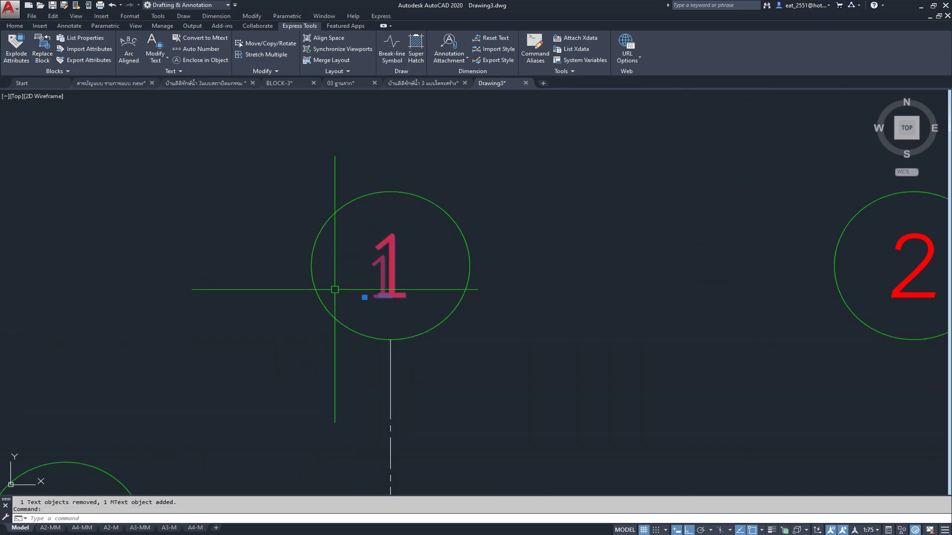
{"action": "left_click", "coordinate": [200, 38]}
- Convert bubble label A to MText and zoom out to the whole foundation plan sheet
{"action": "scroll", "coordinate": [446, 220], "scroll_direction": "down", "scroll_amount": 4}
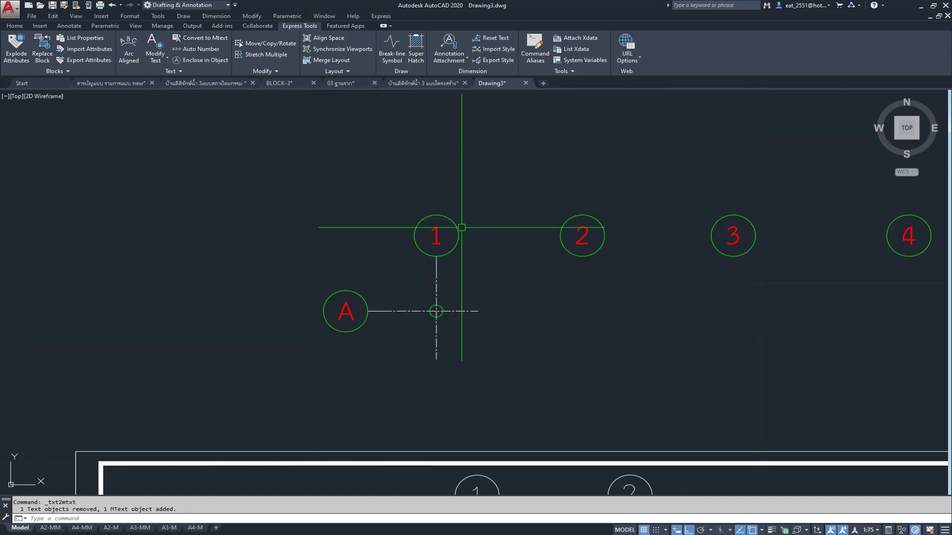
{"action": "left_click", "coordinate": [346, 312]}
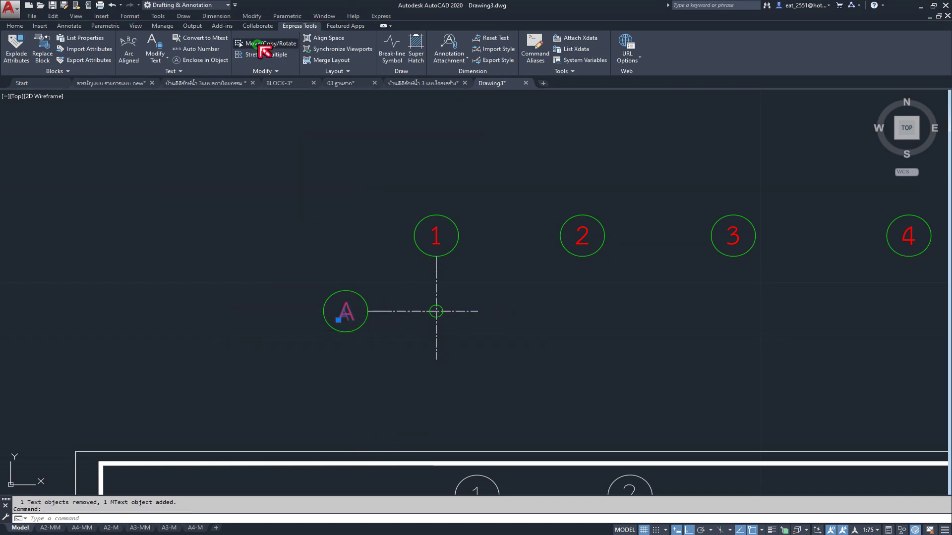
{"action": "left_click", "coordinate": [259, 45]}
{"action": "key", "text": "Escape"}
{"action": "left_click", "coordinate": [342, 311]}
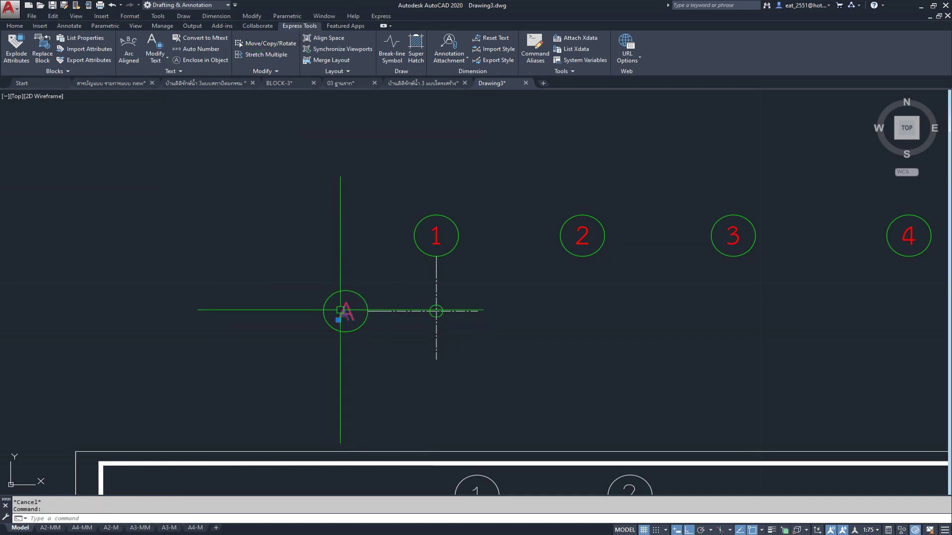
{"action": "left_click", "coordinate": [200, 38]}
{"action": "scroll", "coordinate": [258, 213], "scroll_direction": "down", "scroll_amount": 4}
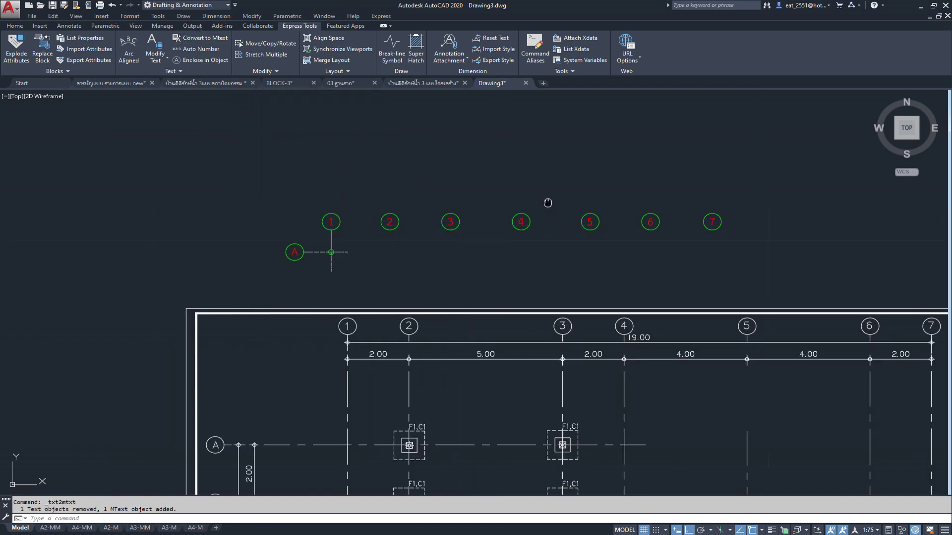
{"action": "middle_click_drag", "start_coordinate": [468, 278], "coordinate": [569, 223]}
{"action": "scroll", "coordinate": [478, 244], "scroll_direction": "down", "scroll_amount": 2}
{"action": "scroll", "coordinate": [341, 153], "scroll_direction": "down", "scroll_amount": 2}
{"action": "left_click", "coordinate": [334, 138]}
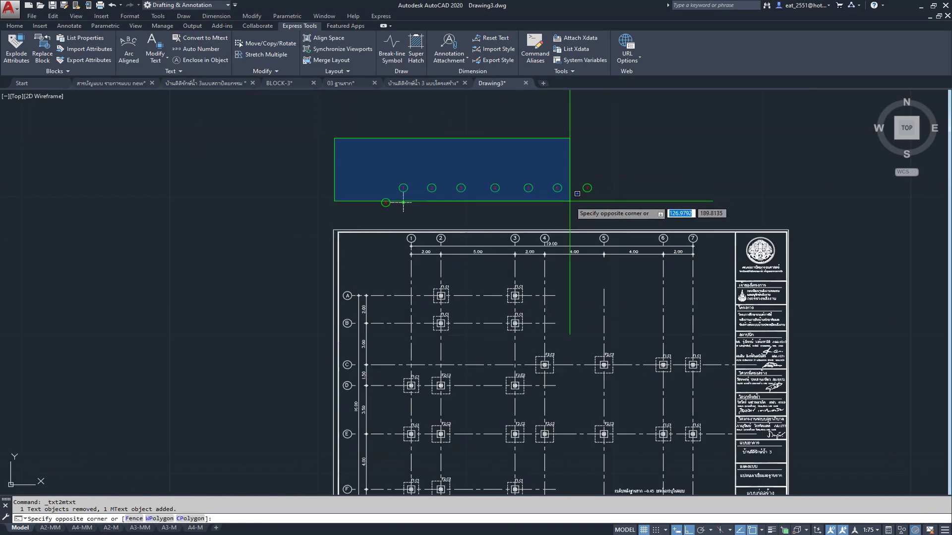
- Move the selected grid bubbles 1–7 and A, with their axes, into open space left of the plan
{"action": "left_click", "coordinate": [617, 221]}
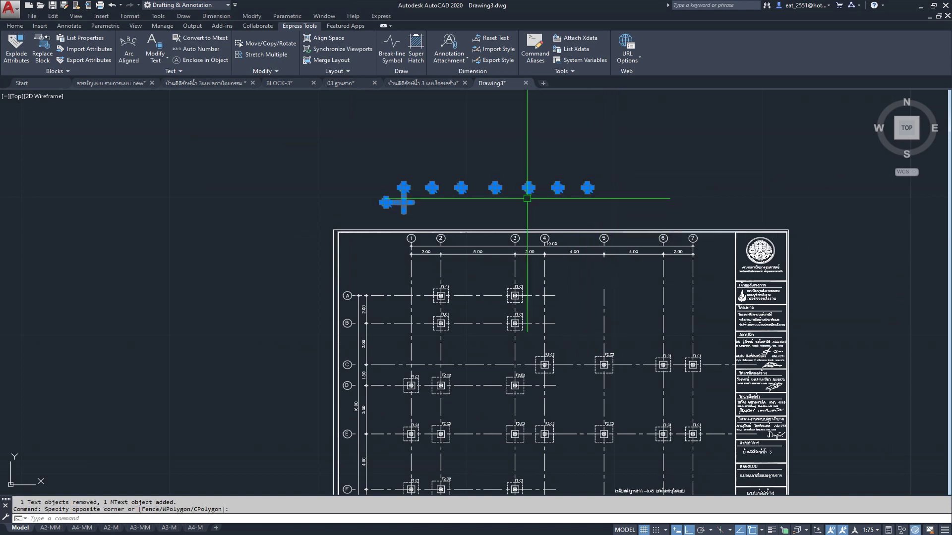
{"action": "left_click", "coordinate": [15, 27]}
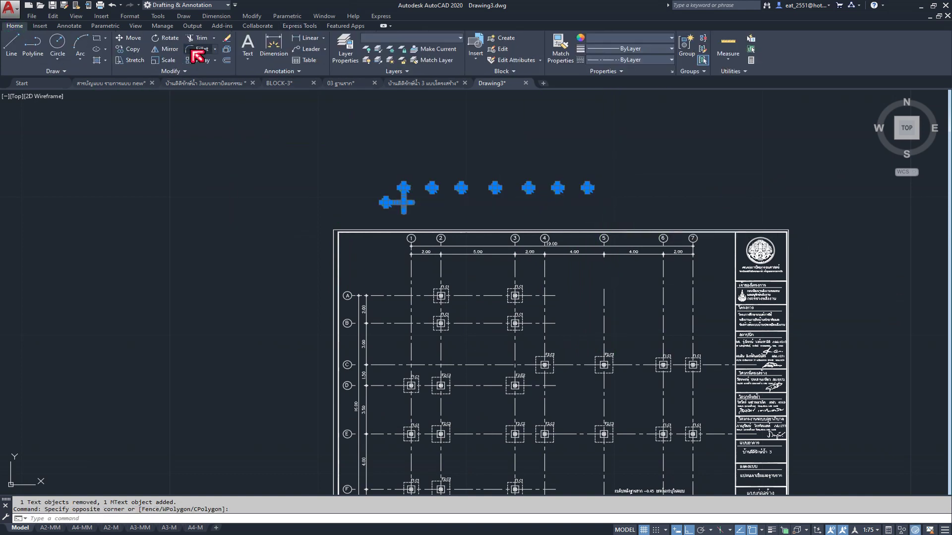
{"action": "left_click", "coordinate": [130, 38]}
{"action": "left_click", "coordinate": [691, 187]}
{"action": "scroll", "coordinate": [397, 203], "scroll_direction": "down", "scroll_amount": 2}
{"action": "middle_click_drag", "start_coordinate": [314, 198], "coordinate": [569, 218]}
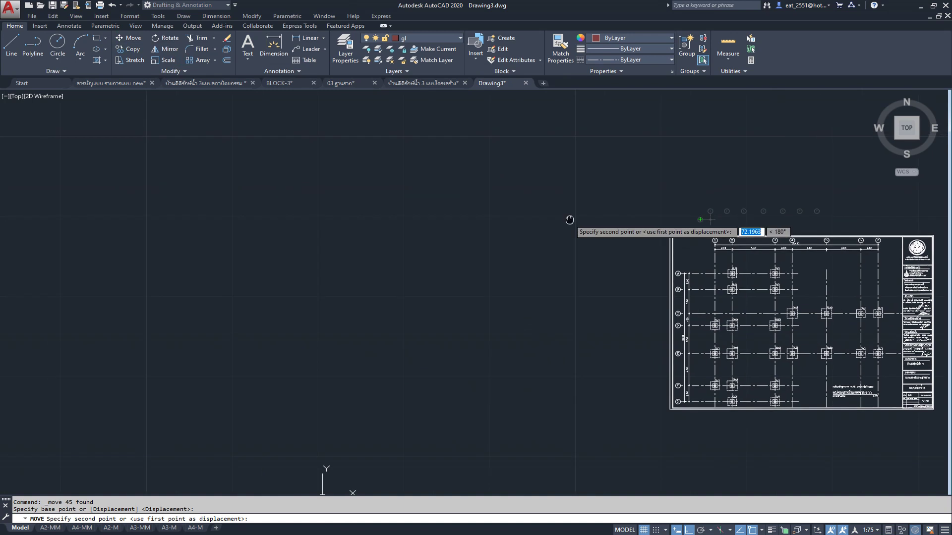
{"action": "left_click", "coordinate": [481, 232]}
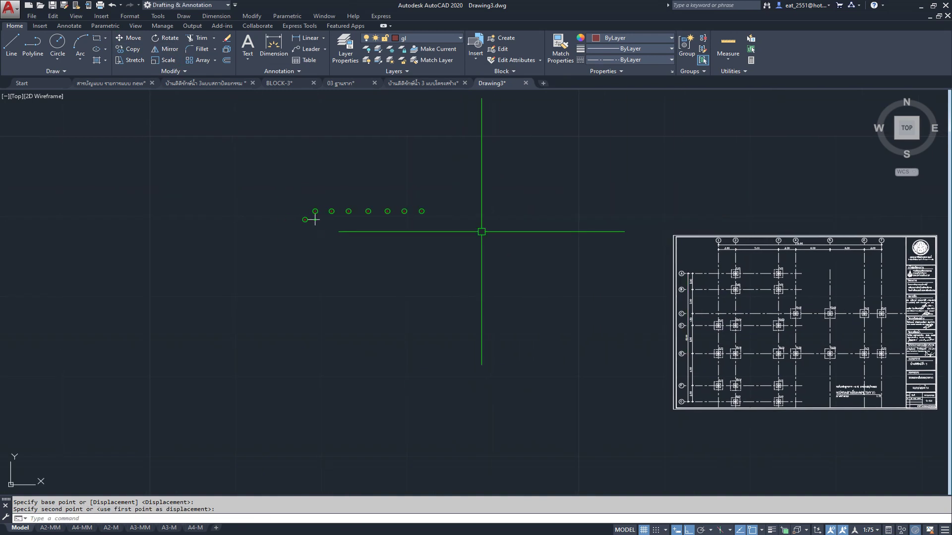
{"action": "scroll", "coordinate": [297, 215], "scroll_direction": "up", "scroll_amount": 2}
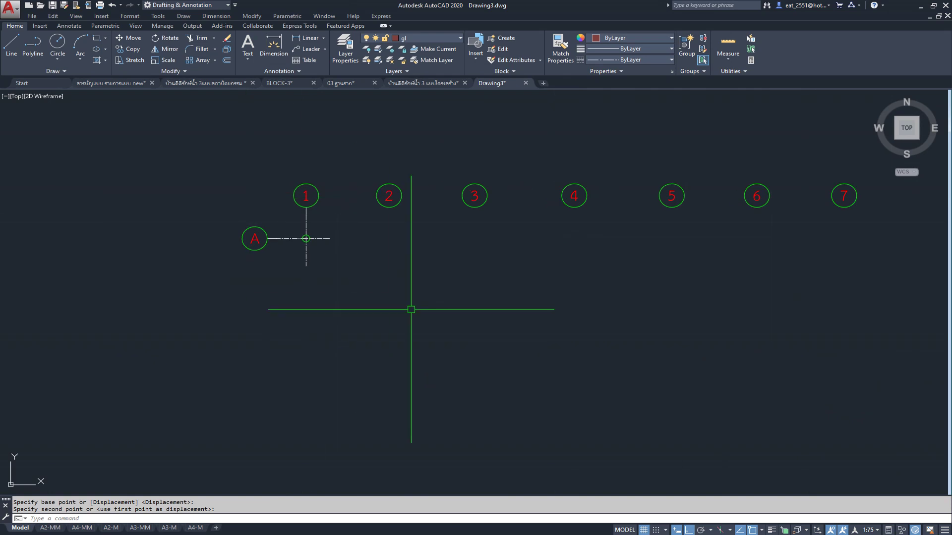
{"action": "middle_click_drag", "start_coordinate": [301, 280], "coordinate": [378, 206]}
{"action": "scroll", "coordinate": [276, 206], "scroll_direction": "up", "scroll_amount": 3}
{"action": "scroll", "coordinate": [333, 164], "scroll_direction": "up", "scroll_amount": 1}
- Select grid bubble A's circle and letter and start copying it
{"action": "left_click", "coordinate": [333, 164]}
{"action": "left_click", "coordinate": [333, 160]}
{"action": "left_click", "coordinate": [414, 278]}
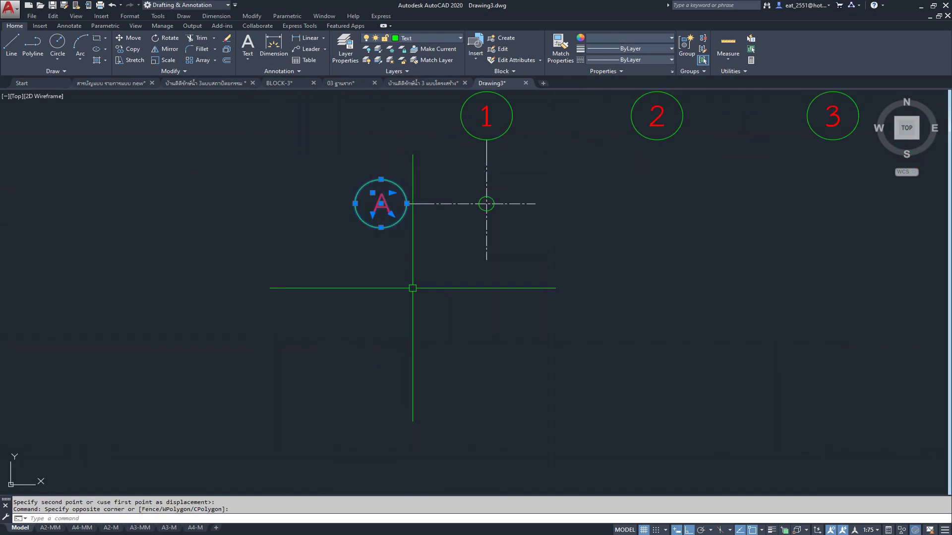
{"action": "left_click", "coordinate": [132, 49]}
{"action": "scroll", "coordinate": [268, 171], "scroll_direction": "down", "scroll_amount": 3}
{"action": "scroll", "coordinate": [287, 173], "scroll_direction": "down", "scroll_amount": 2}
{"action": "scroll", "coordinate": [419, 208], "scroll_direction": "down", "scroll_amount": 3}
{"action": "scroll", "coordinate": [737, 264], "scroll_direction": "up", "scroll_amount": 3}
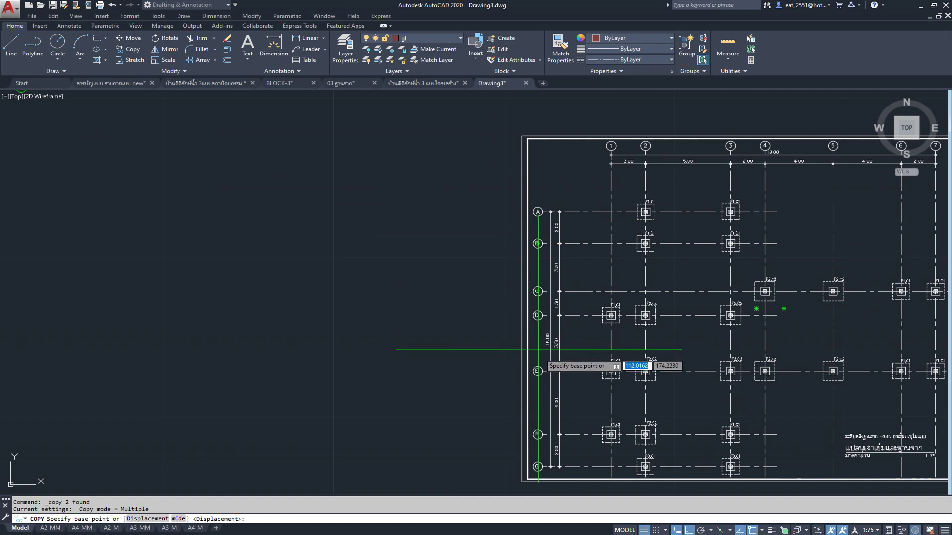
{"action": "scroll", "coordinate": [641, 345], "scroll_direction": "down", "scroll_amount": 3}
{"action": "scroll", "coordinate": [643, 350], "scroll_direction": "down", "scroll_amount": 1}
{"action": "scroll", "coordinate": [347, 270], "scroll_direction": "up", "scroll_amount": 4}
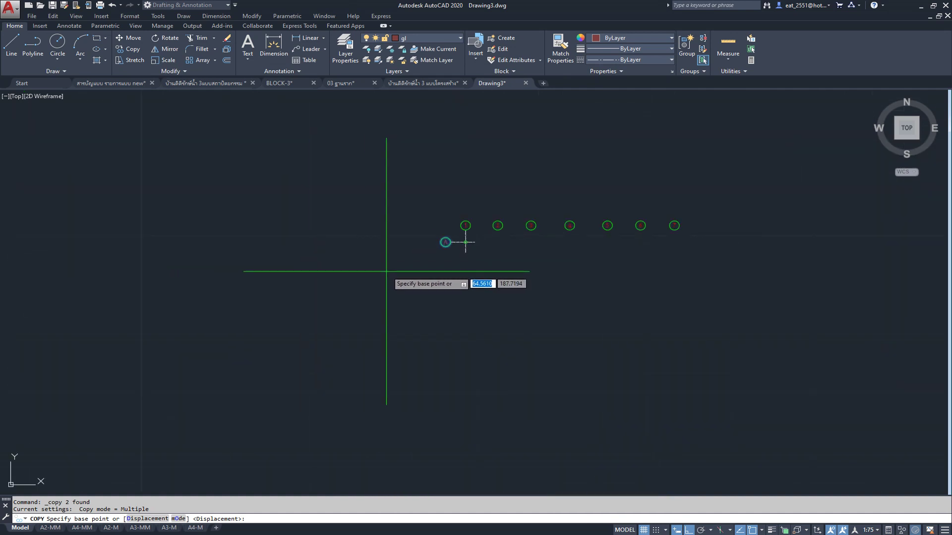
- Place copies of bubble A in a vertical column running down below it
{"action": "left_click", "coordinate": [402, 264]}
{"action": "left_click", "coordinate": [386, 290]}
{"action": "left_click", "coordinate": [384, 315]}
{"action": "left_click", "coordinate": [382, 338]}
{"action": "left_click", "coordinate": [380, 359]}
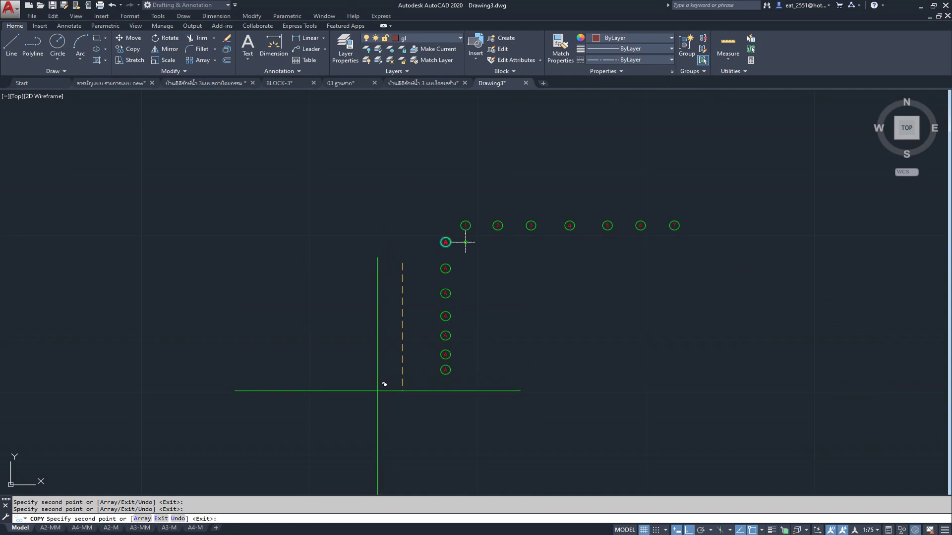
{"action": "key", "text": "Escape"}
{"action": "scroll", "coordinate": [447, 281], "scroll_direction": "up", "scroll_amount": 3}
{"action": "scroll", "coordinate": [442, 260], "scroll_direction": "up", "scroll_amount": 3}
{"action": "double_click", "coordinate": [431, 238]}
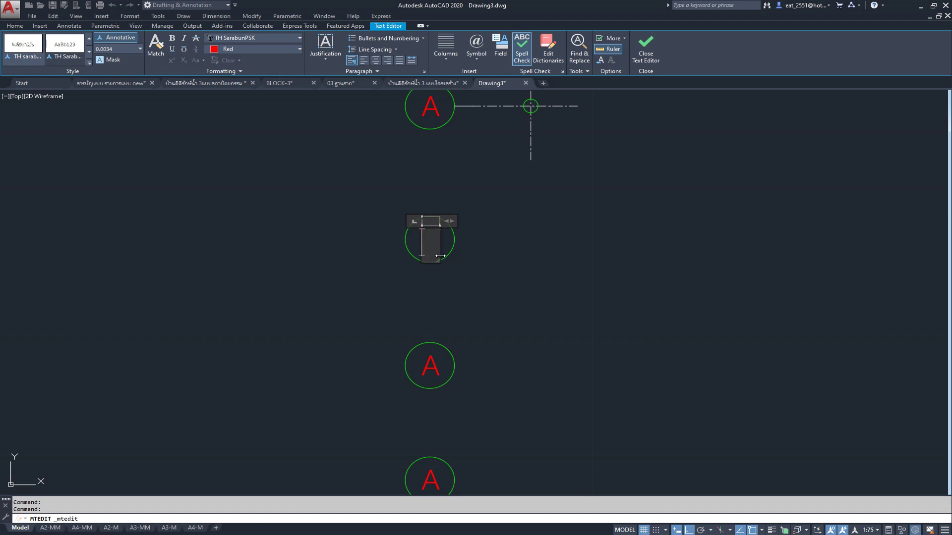
{"action": "type", "text": "B"}
- Relabel the first three copied bubbles as B, C and D
{"action": "left_click", "coordinate": [500, 326]}
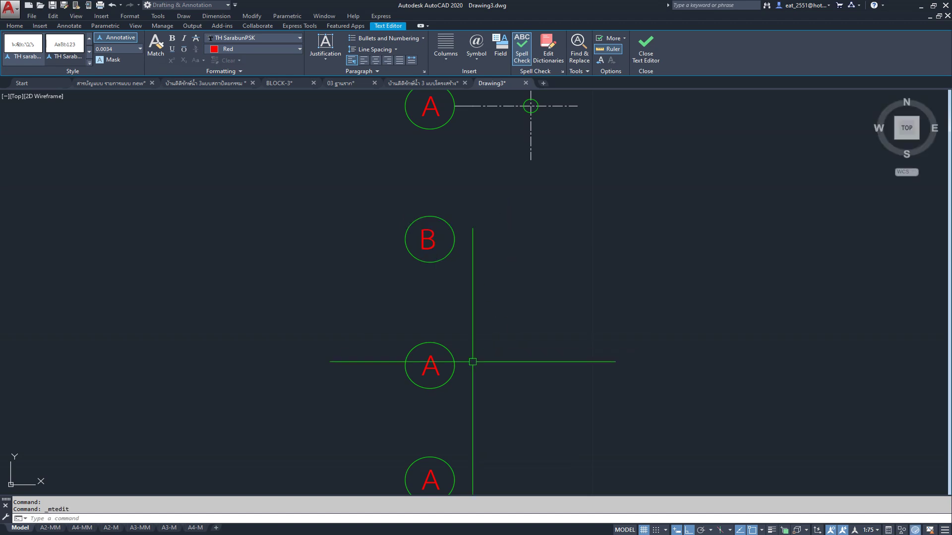
{"action": "double_click", "coordinate": [431, 366]}
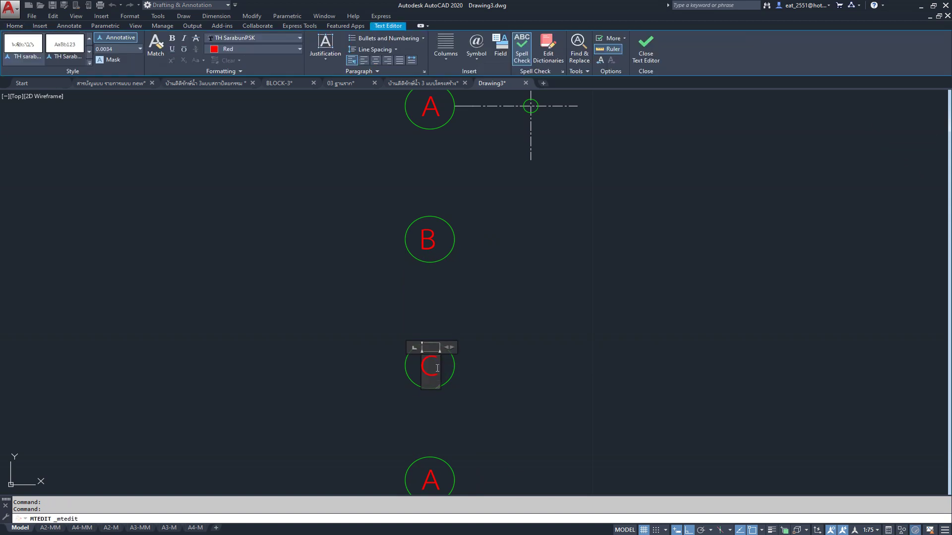
{"action": "left_click", "coordinate": [425, 244]}
{"action": "scroll", "coordinate": [455, 342], "scroll_direction": "down", "scroll_amount": 1}
{"action": "mouse_move", "coordinate": [455, 342]}
{"action": "middle_mouse_down"}
{"action": "mouse_move", "coordinate": [467, 319]}
{"action": "mouse_move", "coordinate": [447, 327]}
{"action": "middle_mouse_up"}
{"action": "scroll", "coordinate": [447, 327], "scroll_direction": "up", "scroll_amount": 3}
{"action": "left_click", "coordinate": [418, 312]}
{"action": "double_click", "coordinate": [421, 312]}
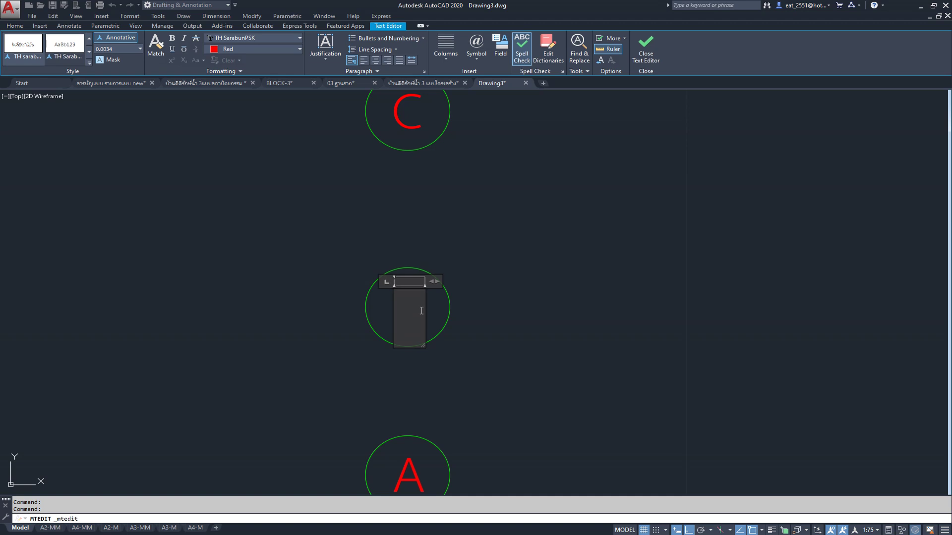
{"action": "type", "text": "D"}
{"action": "left_click", "coordinate": [586, 422]}
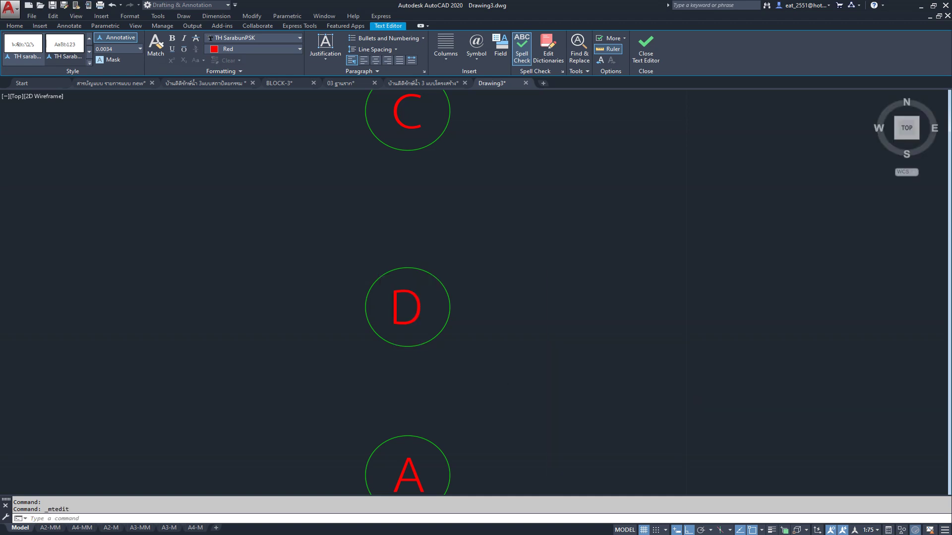
- Relabel the remaining three copied bubbles as E, F and G
{"action": "scroll", "coordinate": [419, 194], "scroll_direction": "down", "scroll_amount": 3}
{"action": "scroll", "coordinate": [404, 383], "scroll_direction": "up", "scroll_amount": 2}
{"action": "left_click", "coordinate": [422, 300]}
{"action": "double_click", "coordinate": [424, 299]}
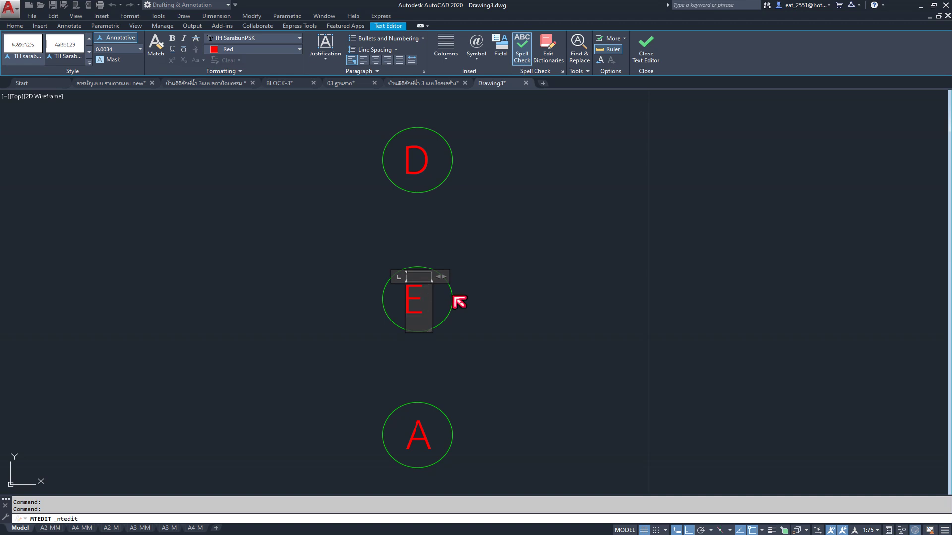
{"action": "left_click", "coordinate": [569, 385]}
{"action": "scroll", "coordinate": [392, 215], "scroll_direction": "down", "scroll_amount": 3}
{"action": "scroll", "coordinate": [404, 322], "scroll_direction": "up", "scroll_amount": 3}
{"action": "left_click", "coordinate": [410, 314]}
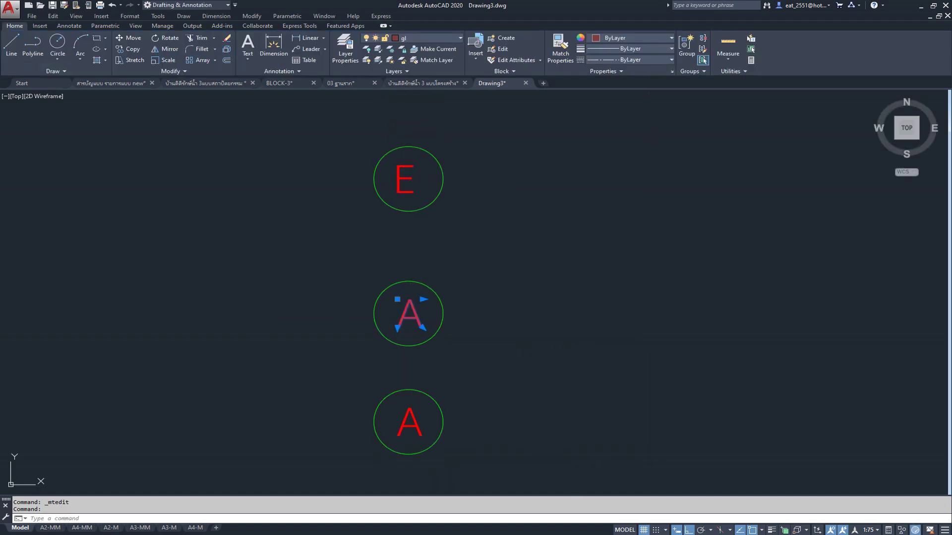
{"action": "double_click", "coordinate": [419, 321]}
{"action": "type", "text": "F"}
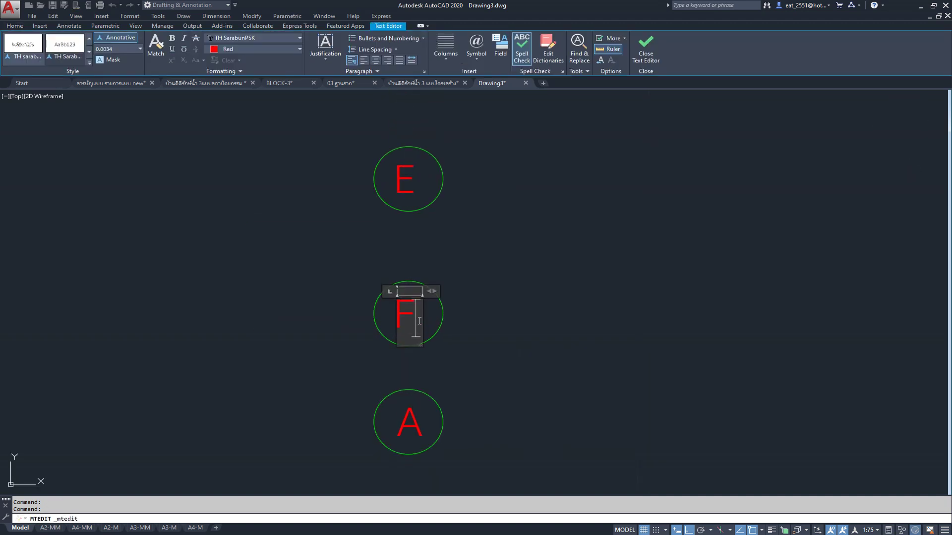
{"action": "left_click", "coordinate": [497, 364]}
{"action": "left_click", "coordinate": [412, 424]}
{"action": "double_click", "coordinate": [420, 425]}
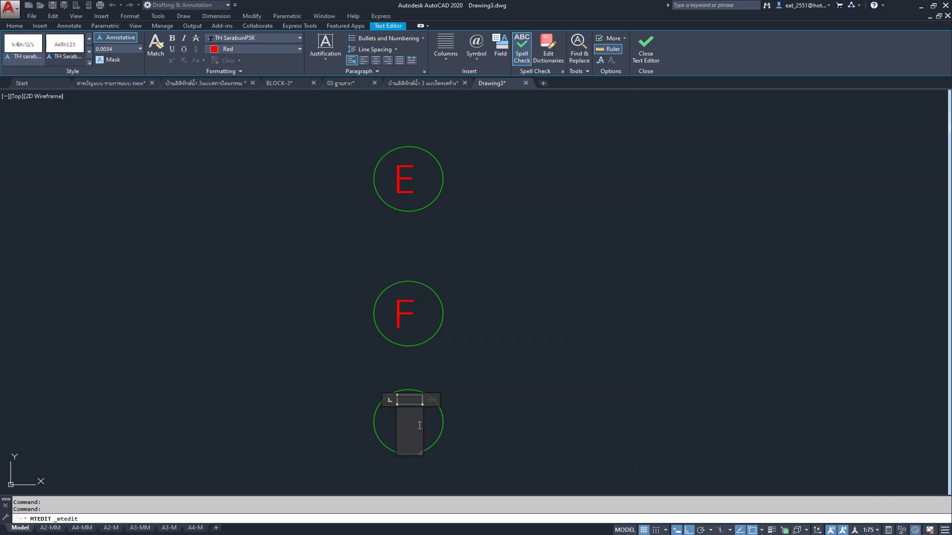
{"action": "type", "text": "G"}
{"action": "left_click", "coordinate": [503, 372]}
{"action": "scroll", "coordinate": [465, 331], "scroll_direction": "down", "scroll_amount": 3}
{"action": "scroll", "coordinate": [458, 337], "scroll_direction": "down", "scroll_amount": 3}
{"action": "middle_click_drag", "start_coordinate": [478, 167], "coordinate": [354, 216]}
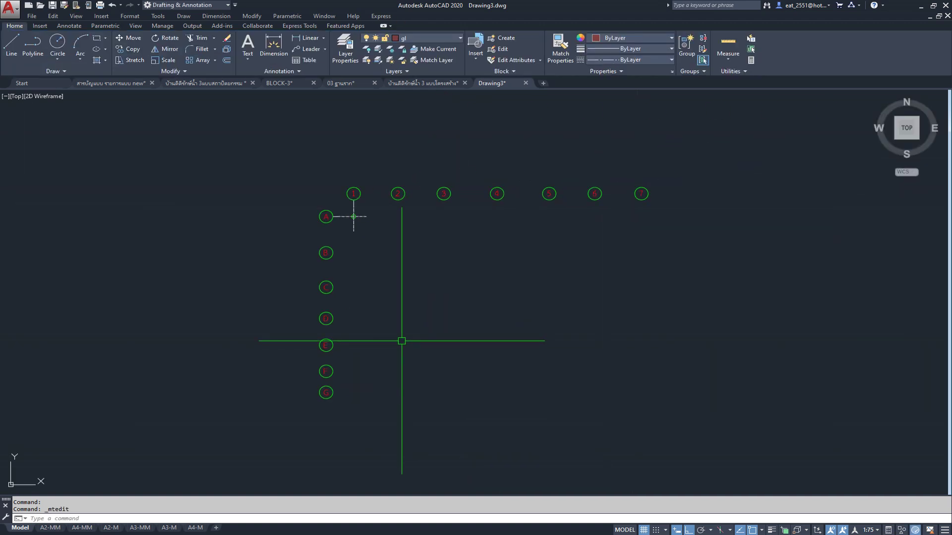
- Crossing-select the axis centre lines and delete them
{"action": "scroll", "coordinate": [354, 218], "scroll_direction": "up", "scroll_amount": 4}
{"action": "scroll", "coordinate": [355, 224], "scroll_direction": "up", "scroll_amount": 3}
{"action": "left_click", "coordinate": [404, 166]}
{"action": "left_click", "coordinate": [309, 270]}
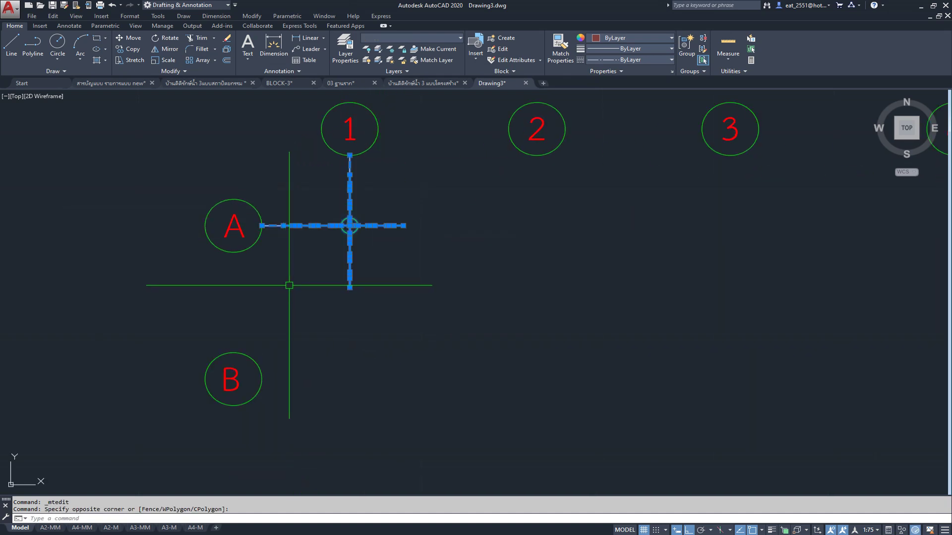
{"action": "key", "text": "Delete"}
- Draw a short vertical test line below circle 1, then delete it
{"action": "scroll", "coordinate": [334, 152], "scroll_direction": "up", "scroll_amount": 1}
{"action": "scroll", "coordinate": [327, 159], "scroll_direction": "up", "scroll_amount": 3}
{"action": "middle_click_drag", "start_coordinate": [375, 175], "coordinate": [382, 203]}
{"action": "scroll", "coordinate": [382, 203], "scroll_direction": "up", "scroll_amount": 1}
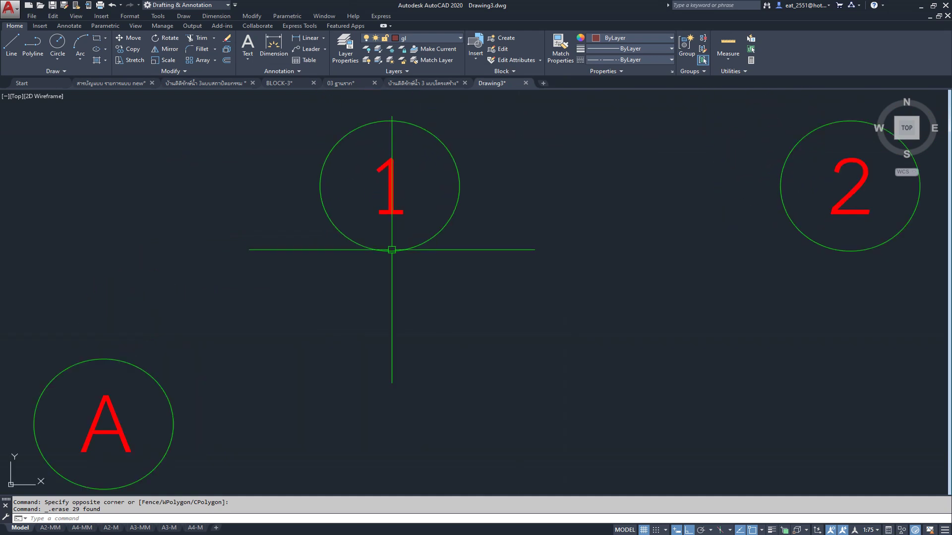
{"action": "left_click", "coordinate": [14, 48]}
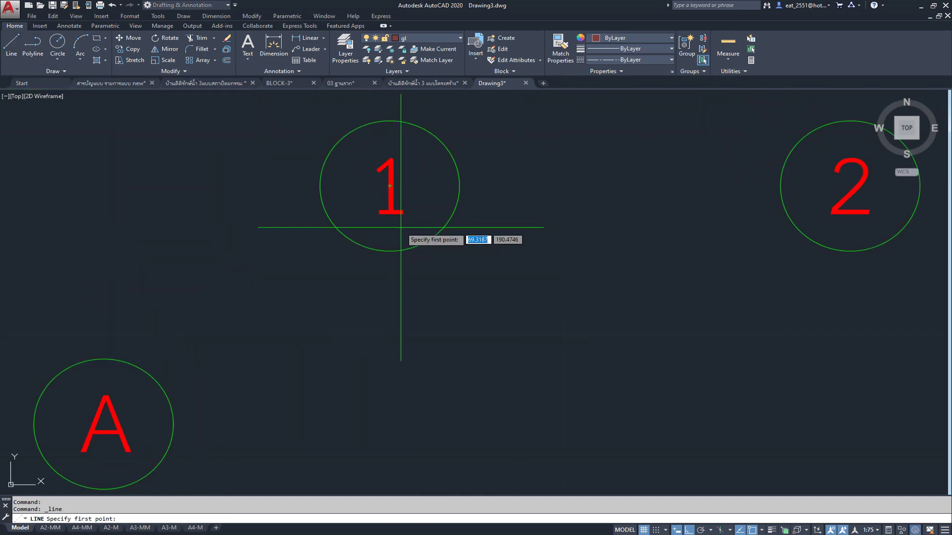
{"action": "left_click", "coordinate": [391, 251]}
{"action": "left_click", "coordinate": [390, 301]}
{"action": "key", "text": "Return"}
{"action": "left_click", "coordinate": [446, 281]}
{"action": "left_click", "coordinate": [329, 340]}
{"action": "key", "text": "Delete"}
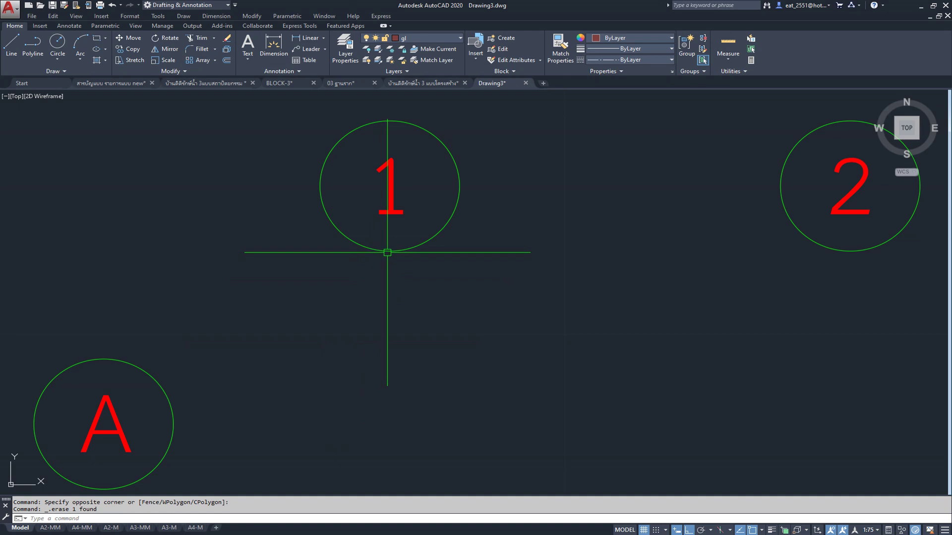
{"action": "mouse_move", "coordinate": [388, 252]}
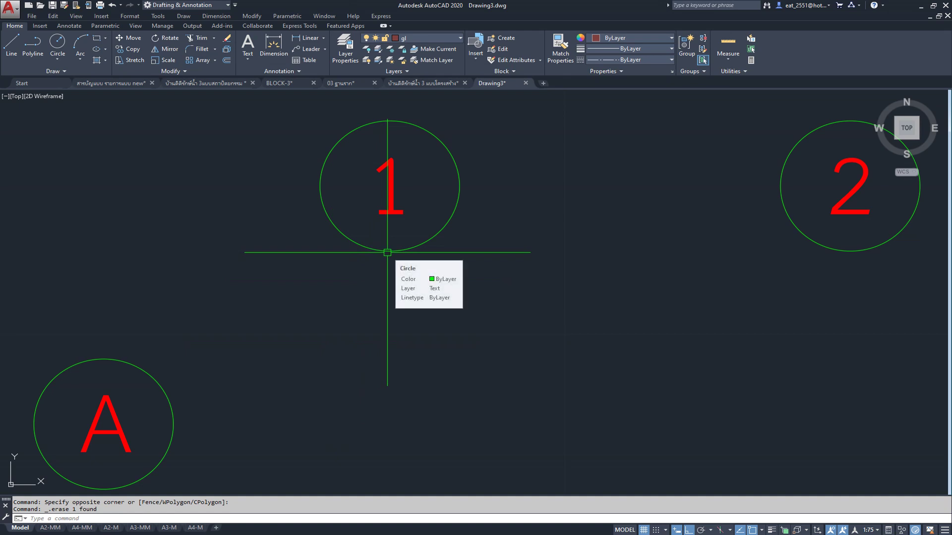
- Select bubble 1's circle and number to define them as a block
{"action": "scroll", "coordinate": [348, 159], "scroll_direction": "down", "scroll_amount": 3}
{"action": "scroll", "coordinate": [340, 183], "scroll_direction": "down", "scroll_amount": 5}
{"action": "scroll", "coordinate": [341, 189], "scroll_direction": "down", "scroll_amount": 5}
{"action": "scroll", "coordinate": [364, 189], "scroll_direction": "up", "scroll_amount": 3}
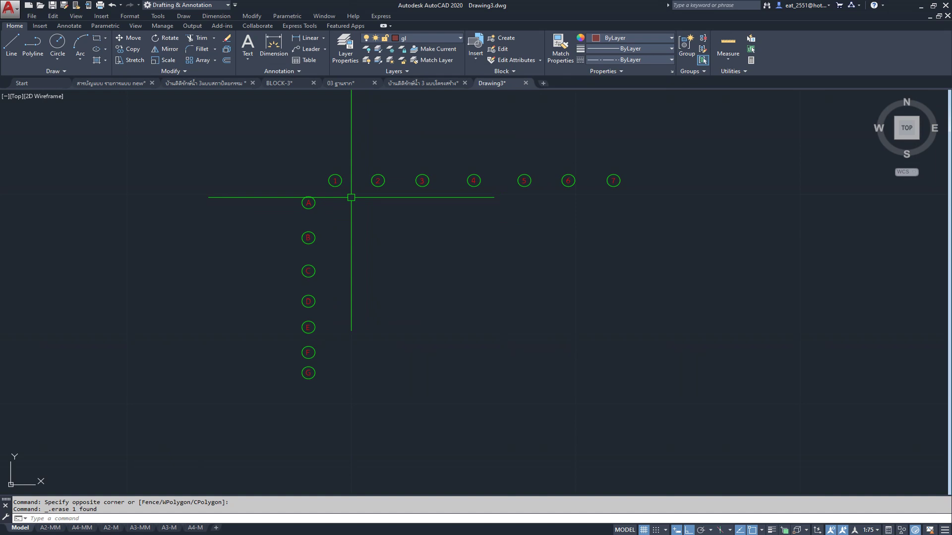
{"action": "scroll", "coordinate": [375, 180], "scroll_direction": "up", "scroll_amount": 3}
{"action": "scroll", "coordinate": [320, 165], "scroll_direction": "down", "scroll_amount": 2}
{"action": "scroll", "coordinate": [299, 161], "scroll_direction": "up", "scroll_amount": 1}
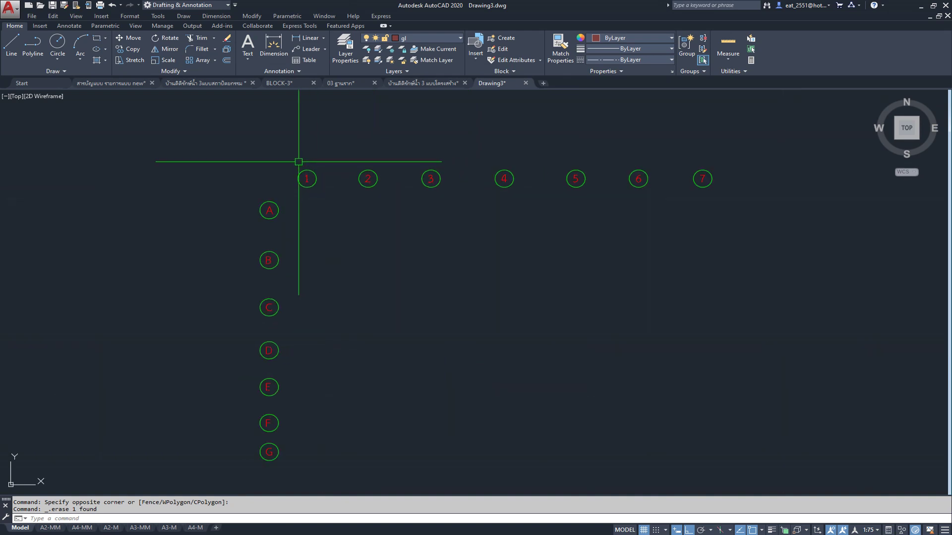
{"action": "scroll", "coordinate": [304, 173], "scroll_direction": "down", "scroll_amount": 2}
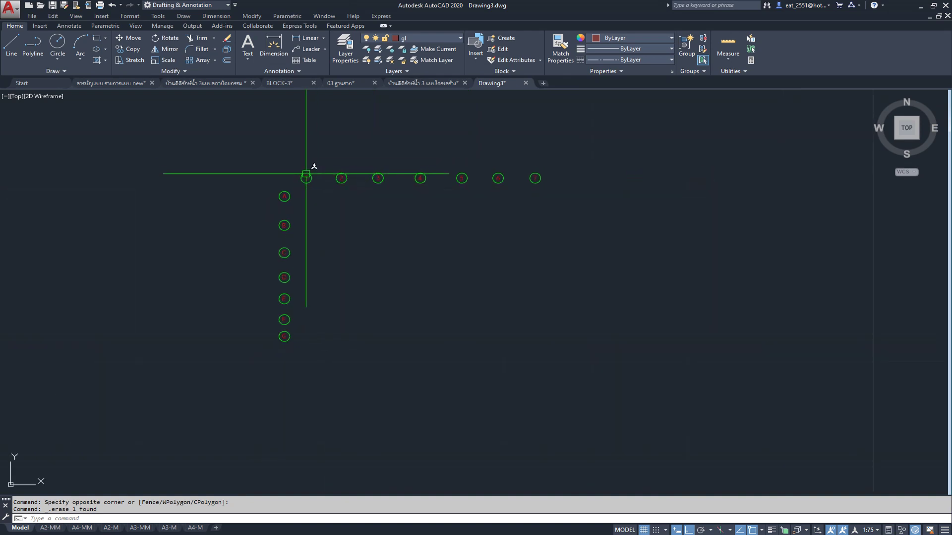
{"action": "scroll", "coordinate": [278, 172], "scroll_direction": "up", "scroll_amount": 3}
{"action": "scroll", "coordinate": [297, 165], "scroll_direction": "up", "scroll_amount": 4}
{"action": "scroll", "coordinate": [317, 178], "scroll_direction": "up", "scroll_amount": 1}
{"action": "left_click", "coordinate": [445, 137]}
{"action": "left_click", "coordinate": [327, 282]}
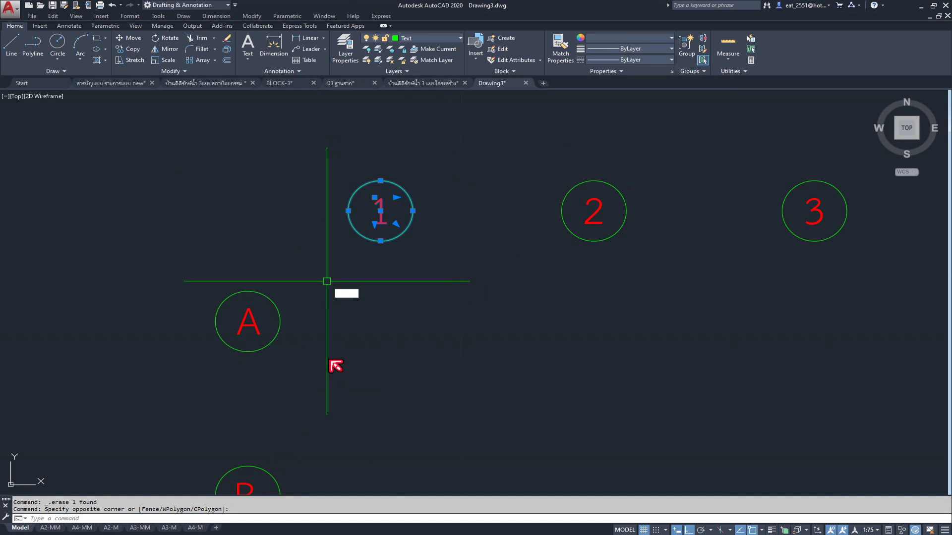
{"action": "type", "text": "B"}
{"action": "key", "text": "Return"}
{"action": "type", "text": "1"}
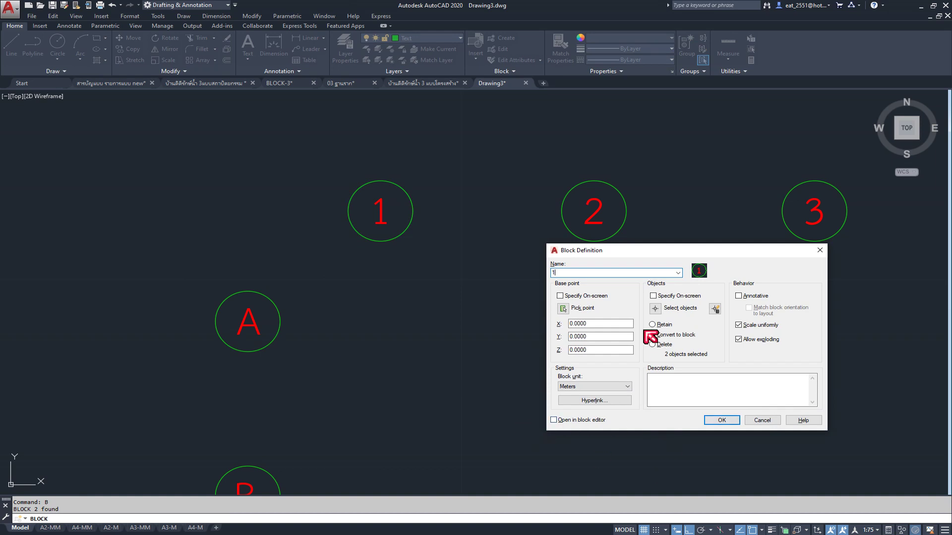
- Create annotative block '1' with its base point at the circle centre
{"action": "left_click", "coordinate": [750, 294]}
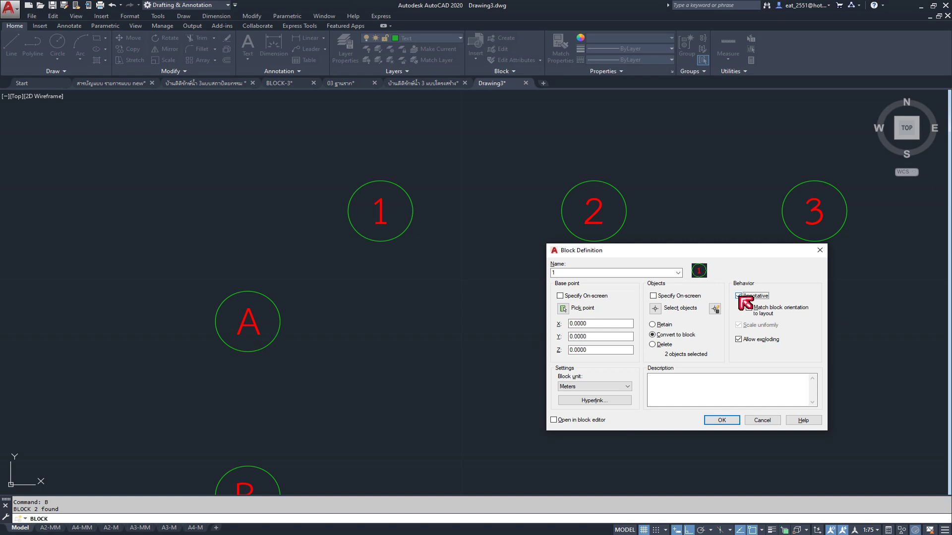
{"action": "left_click", "coordinate": [563, 309]}
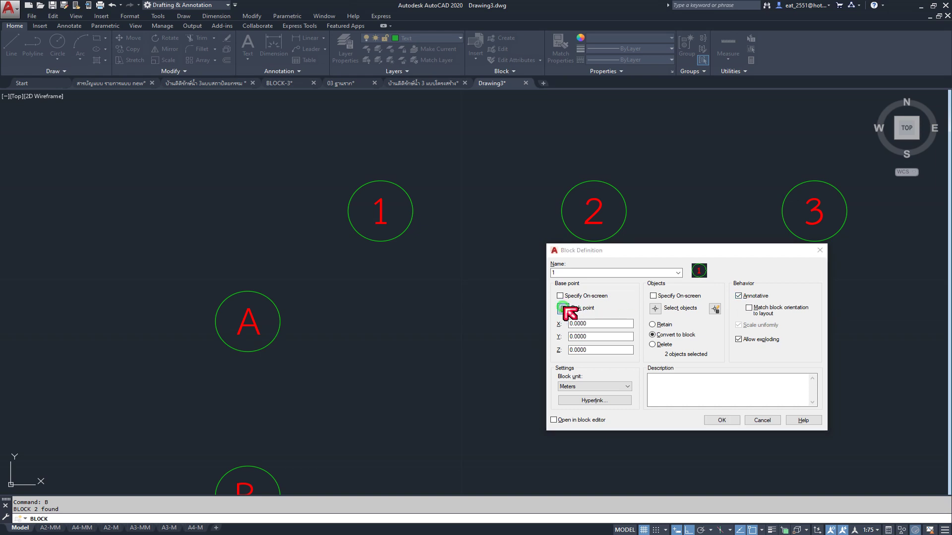
{"action": "left_click", "coordinate": [380, 210]}
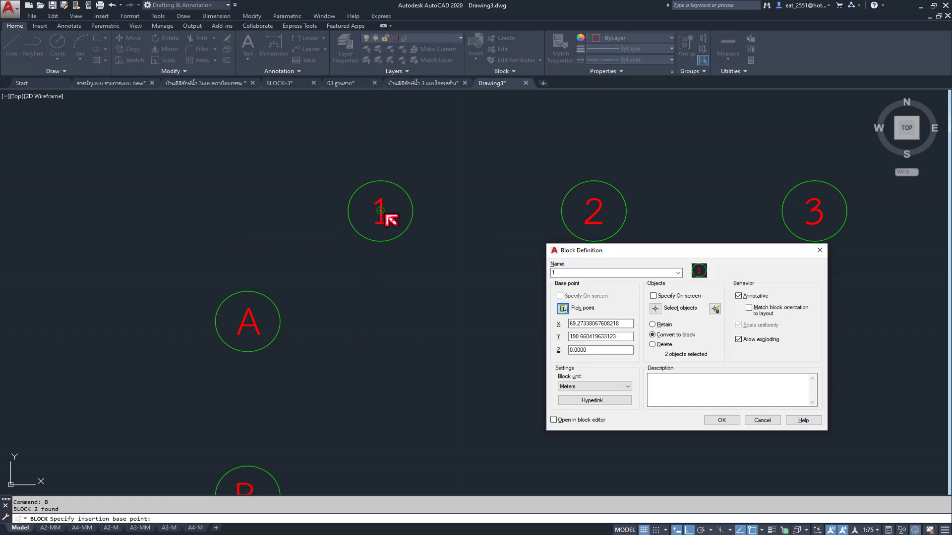
{"action": "left_click", "coordinate": [719, 422]}
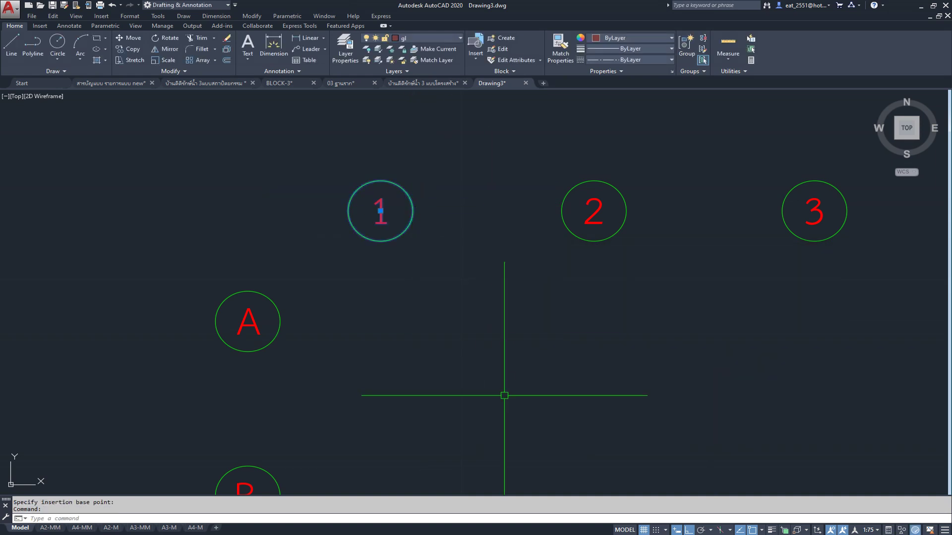
- Cancel the leftover command and pick a different annotation scale
{"action": "key", "text": "Escape"}
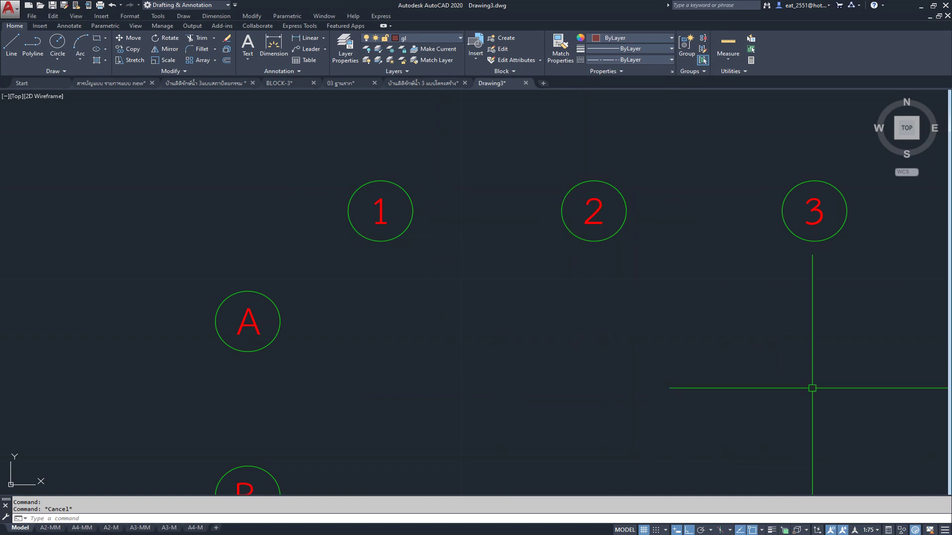
{"action": "left_click", "coordinate": [872, 530]}
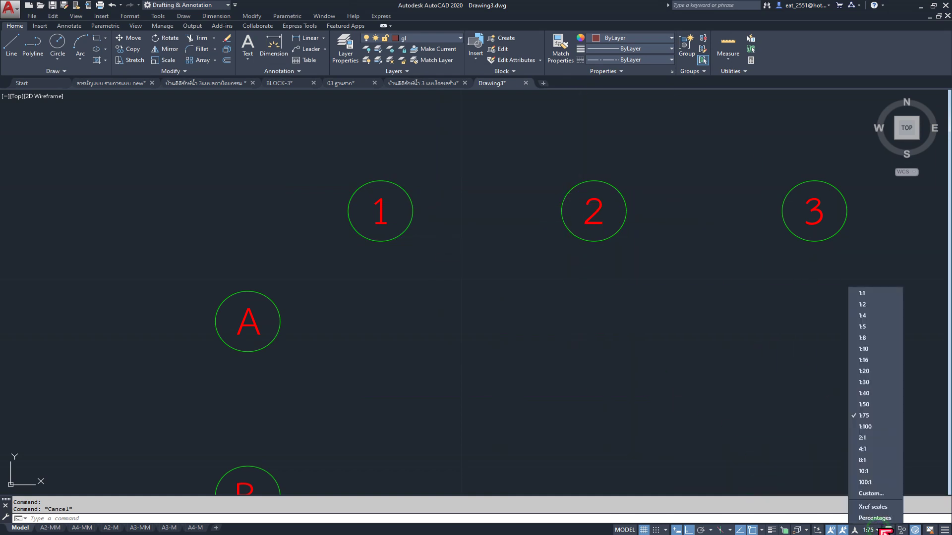
{"action": "left_click", "coordinate": [879, 429]}
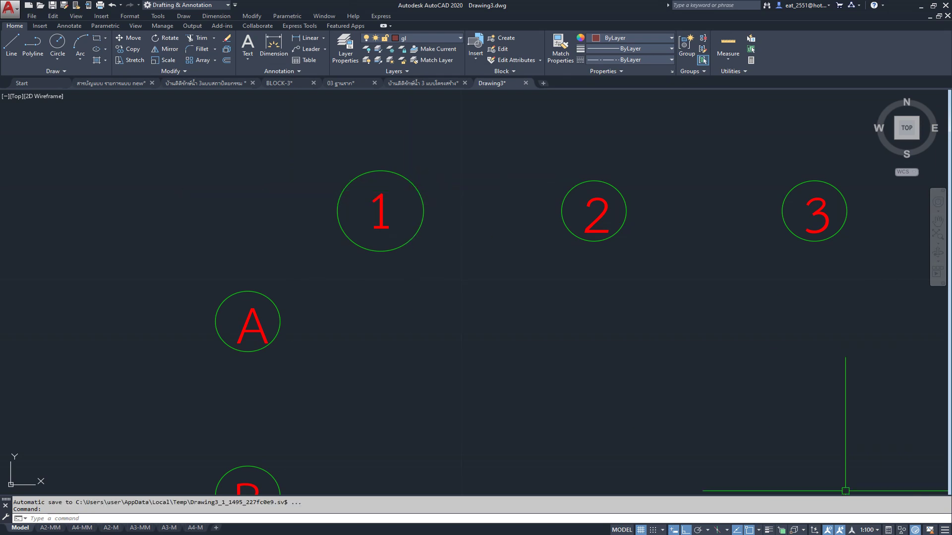
- Set the annotation scale to 1:75, then start and cancel an insert of block 1
{"action": "left_click", "coordinate": [878, 530]}
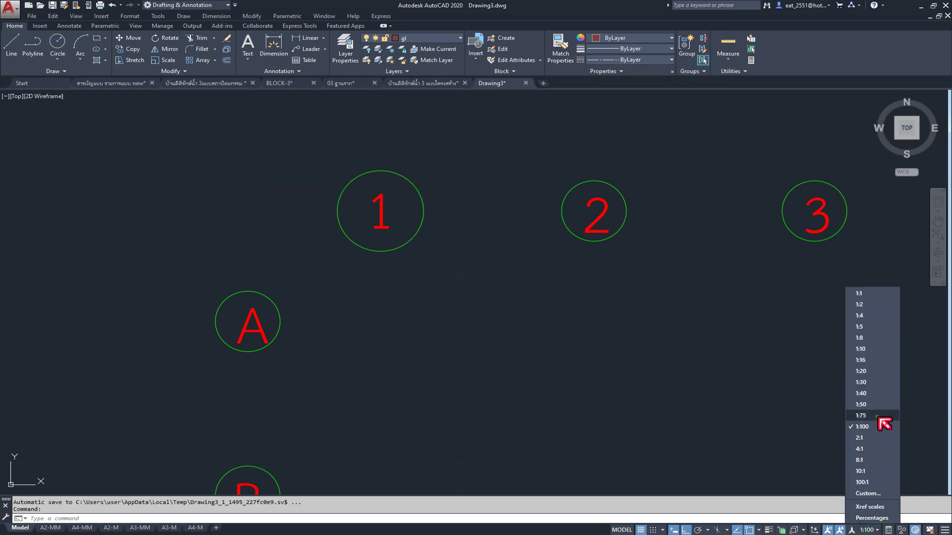
{"action": "left_click", "coordinate": [881, 427]}
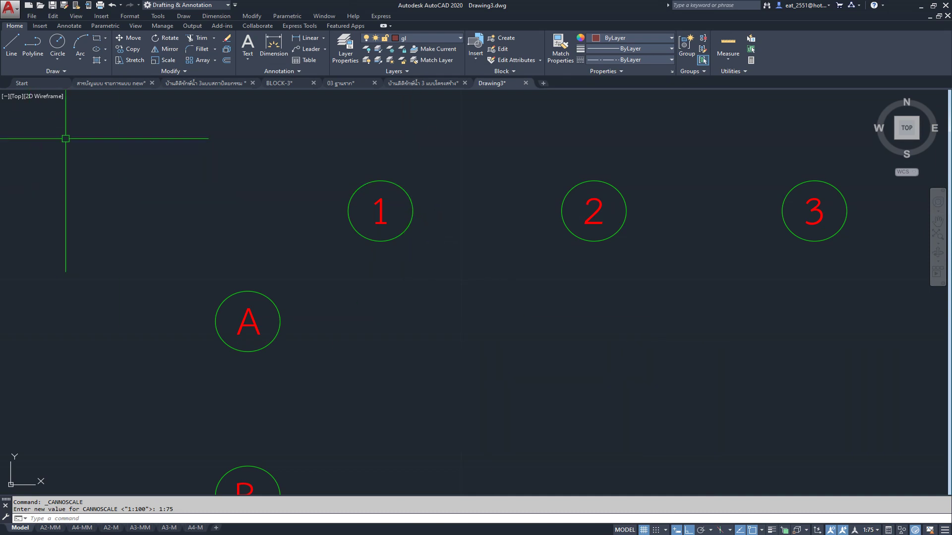
{"action": "left_click", "coordinate": [40, 25]}
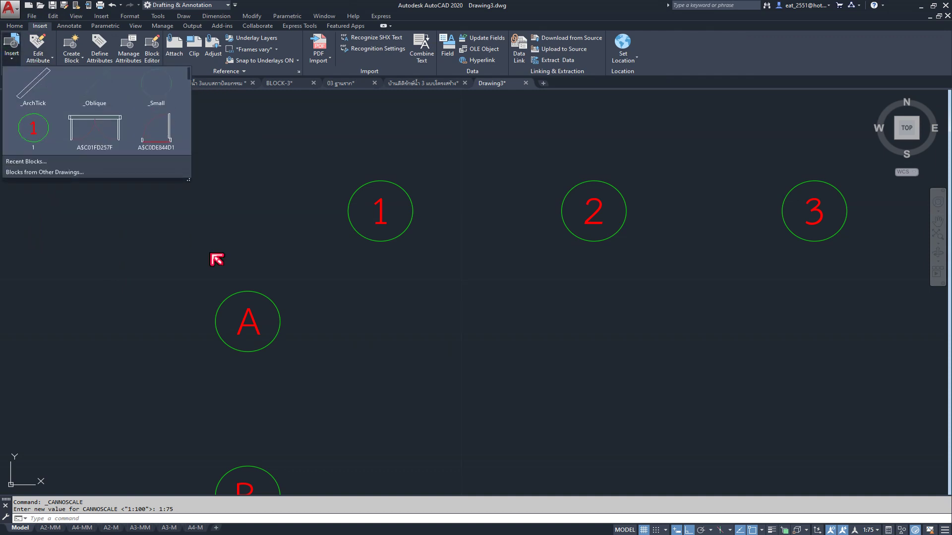
{"action": "left_click", "coordinate": [33, 130]}
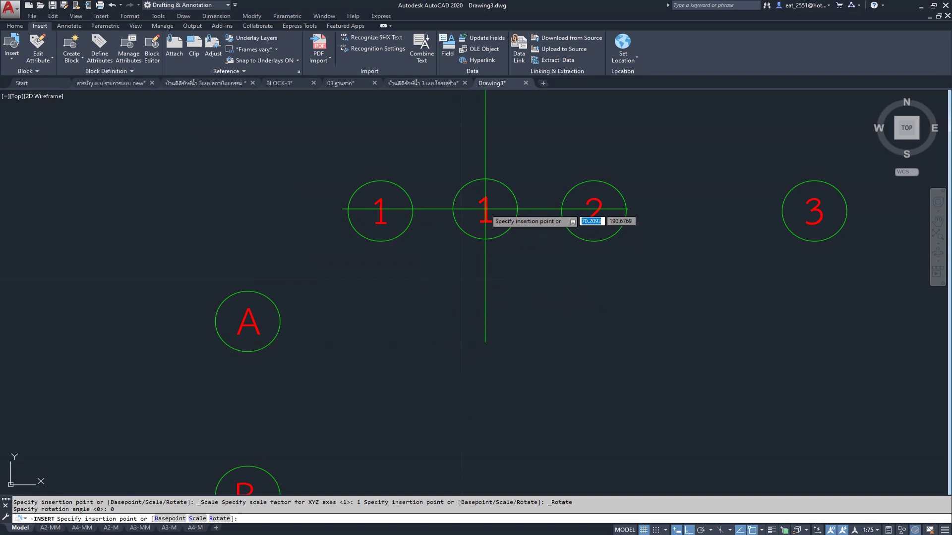
{"action": "key", "text": "Escape"}
- Pan and zoom around to review the 1–7 and A–G grid bubbles
{"action": "scroll", "coordinate": [398, 248], "scroll_direction": "down", "scroll_amount": 3}
{"action": "middle_click_drag", "start_coordinate": [487, 266], "coordinate": [357, 259]}
{"action": "scroll", "coordinate": [395, 291], "scroll_direction": "down", "scroll_amount": 3}
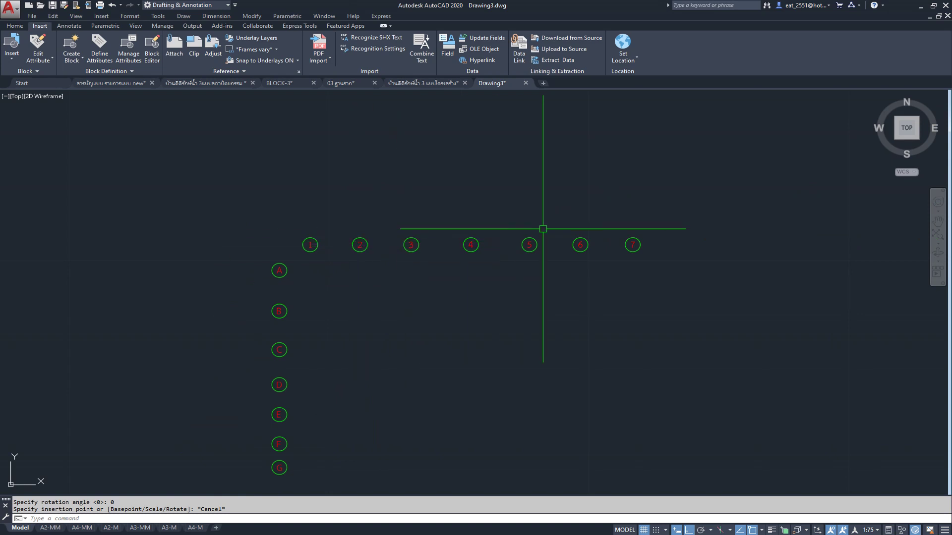
{"action": "middle_click_drag", "start_coordinate": [337, 278], "coordinate": [382, 208]}
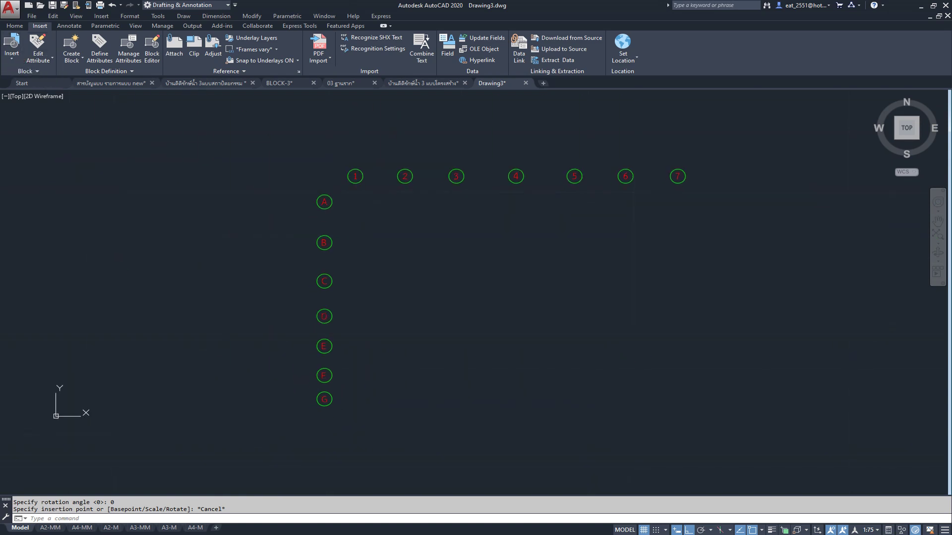
{"action": "scroll", "coordinate": [382, 208], "scroll_direction": "down", "scroll_amount": 3}
{"action": "scroll", "coordinate": [382, 208], "scroll_direction": "up", "scroll_amount": 3}
{"action": "scroll", "coordinate": [380, 221], "scroll_direction": "up", "scroll_amount": 1}
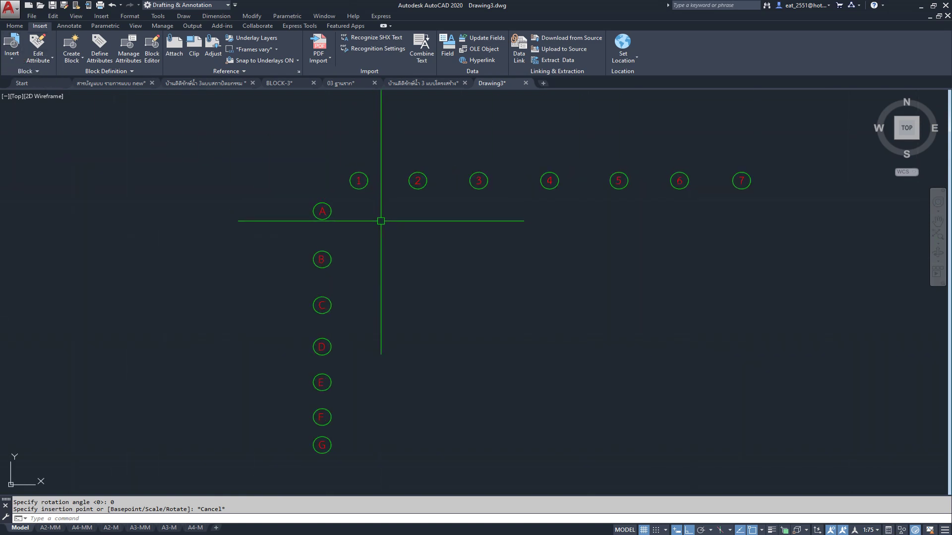
{"action": "scroll", "coordinate": [381, 221], "scroll_direction": "down", "scroll_amount": 4}
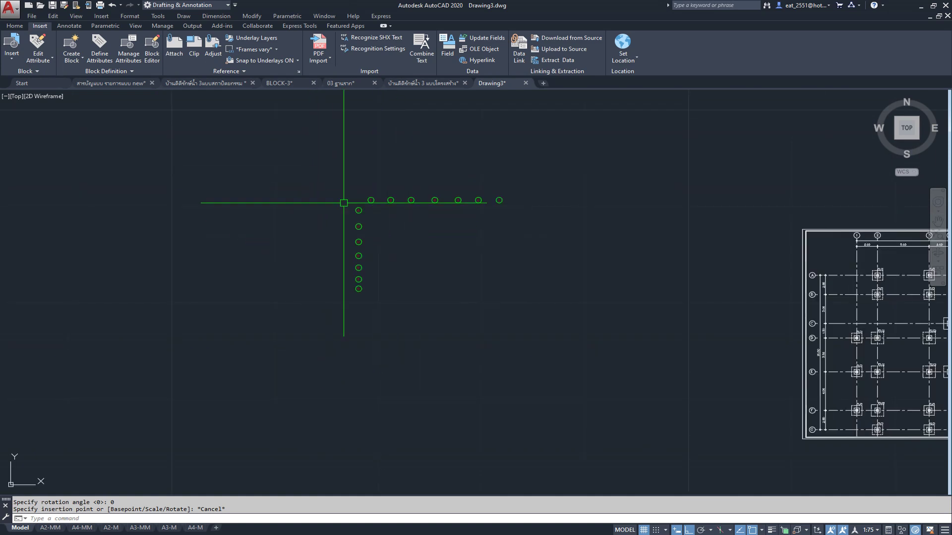
{"action": "scroll", "coordinate": [469, 223], "scroll_direction": "down", "scroll_amount": 2}
{"action": "scroll", "coordinate": [634, 237], "scroll_direction": "up", "scroll_amount": 2}
{"action": "scroll", "coordinate": [634, 237], "scroll_direction": "up", "scroll_amount": 1}
{"action": "scroll", "coordinate": [654, 243], "scroll_direction": "up", "scroll_amount": 1}
{"action": "scroll", "coordinate": [537, 208], "scroll_direction": "up", "scroll_amount": 1}
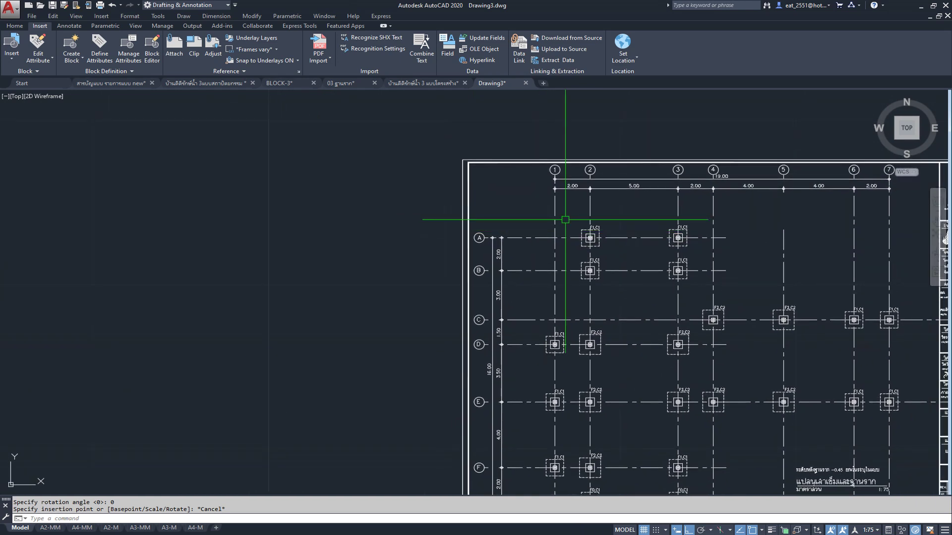
{"action": "scroll", "coordinate": [566, 220], "scroll_direction": "down", "scroll_amount": 3}
{"action": "scroll", "coordinate": [574, 213], "scroll_direction": "up", "scroll_amount": 1}
{"action": "scroll", "coordinate": [620, 223], "scroll_direction": "down", "scroll_amount": 1}
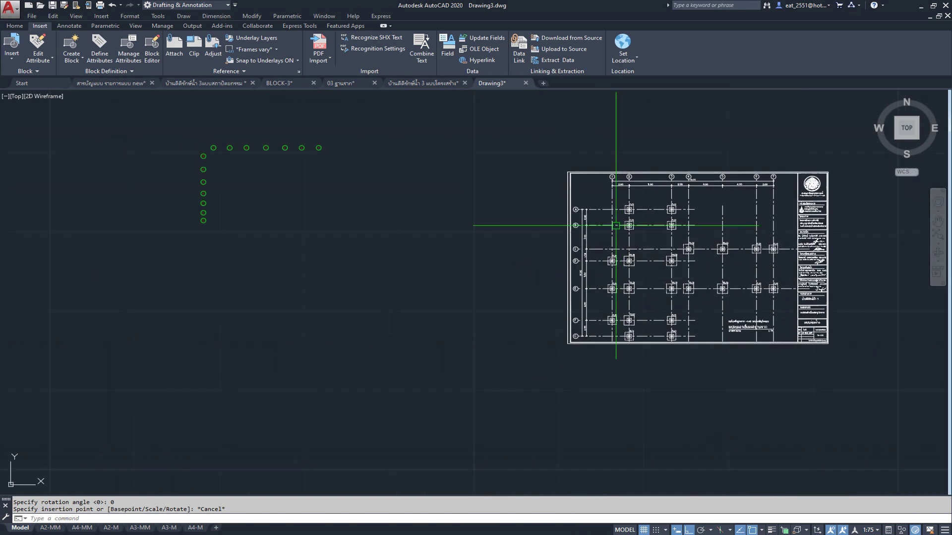
{"action": "left_click", "coordinate": [14, 26]}
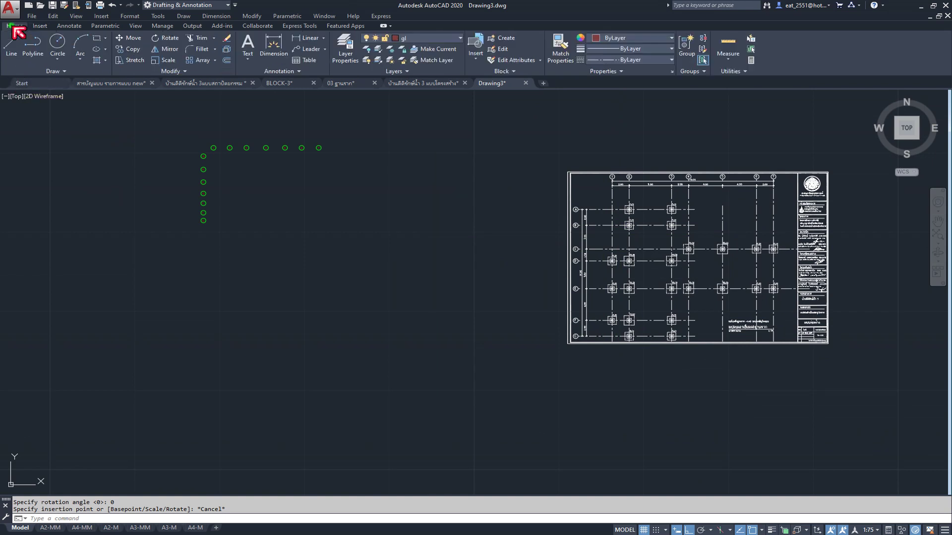
- Keep gl as the current layer and start the Construction Line tool
{"action": "left_click", "coordinate": [460, 38]}
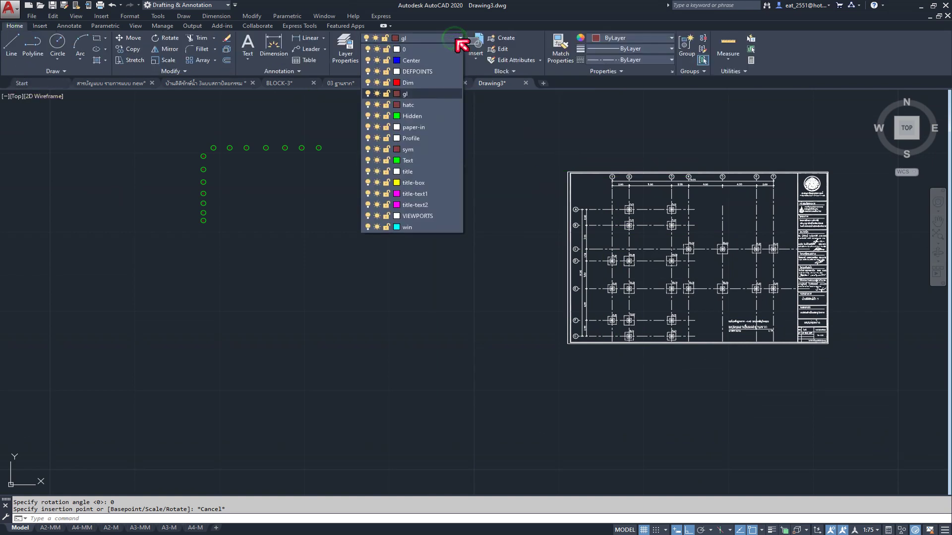
{"action": "left_click", "coordinate": [430, 92]}
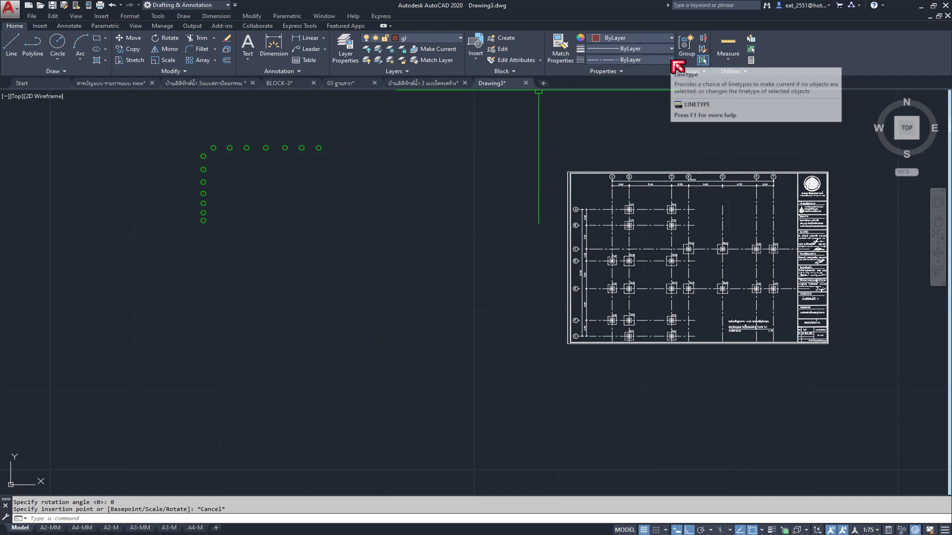
{"action": "left_click", "coordinate": [183, 16]}
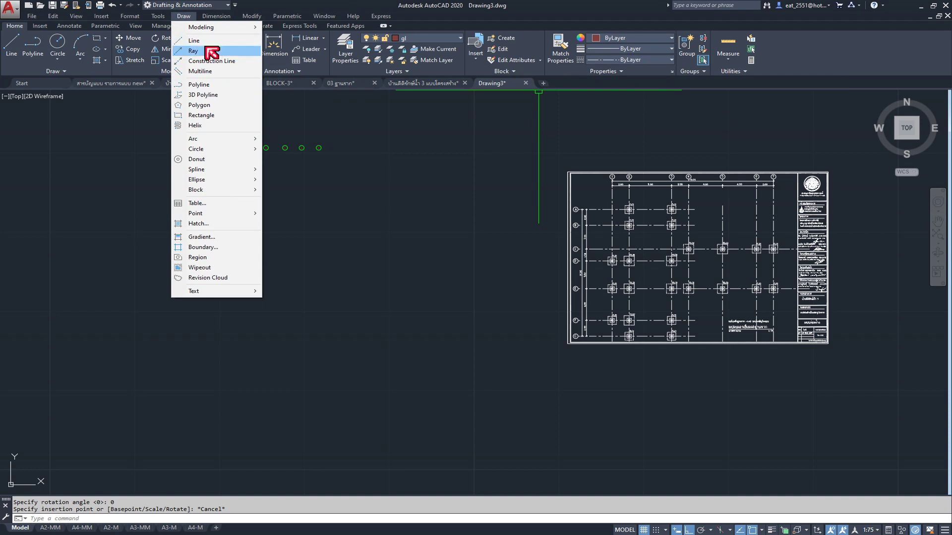
{"action": "left_click", "coordinate": [212, 61]}
- Draw a horizontal construction line through a point near the grid bubbles
{"action": "middle_click_drag", "start_coordinate": [330, 277], "coordinate": [397, 265]}
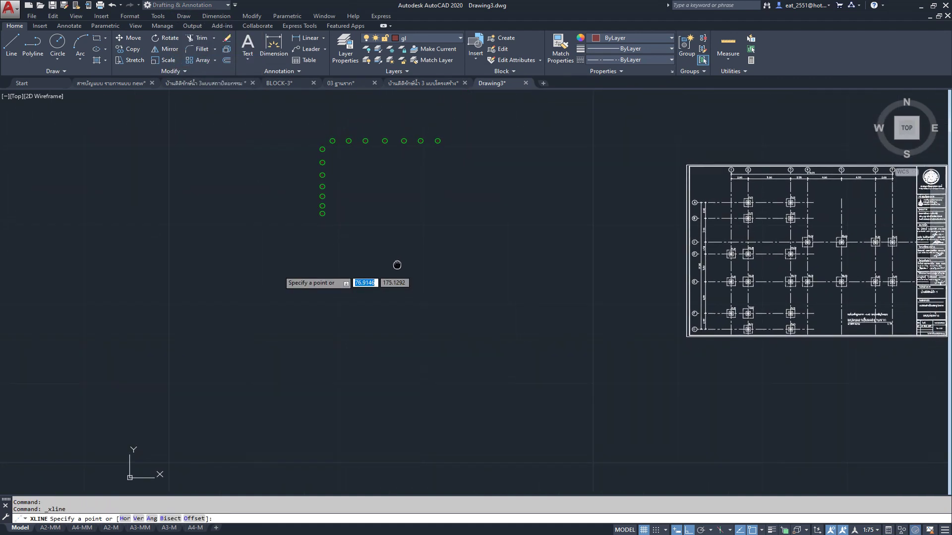
{"action": "scroll", "coordinate": [612, 357], "scroll_direction": "up", "scroll_amount": 2}
{"action": "scroll", "coordinate": [691, 344], "scroll_direction": "down", "scroll_amount": 2}
{"action": "scroll", "coordinate": [723, 322], "scroll_direction": "up", "scroll_amount": 5}
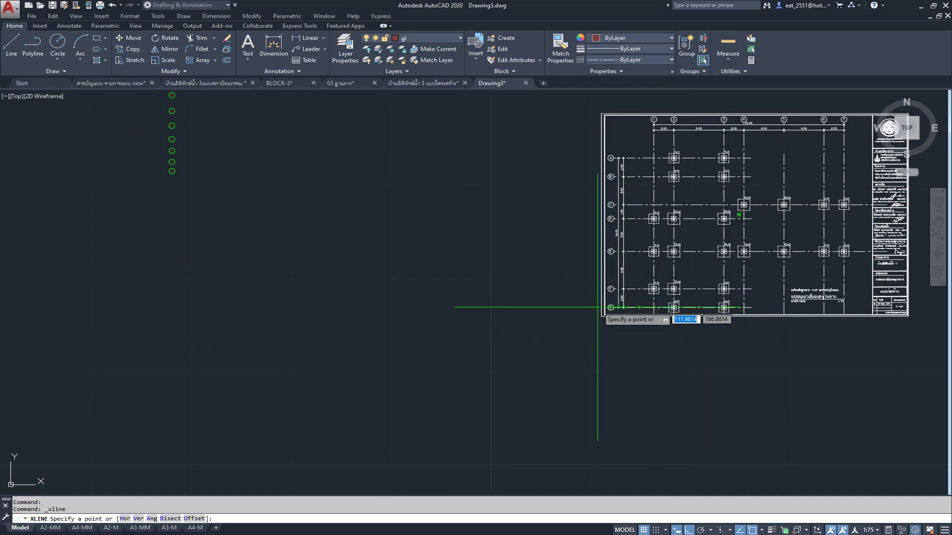
{"action": "left_click", "coordinate": [91, 307]}
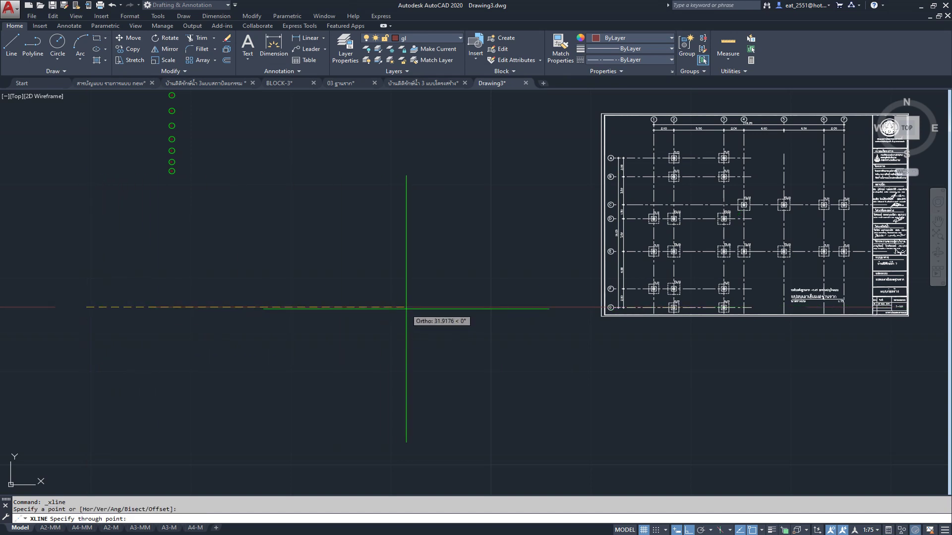
{"action": "left_click", "coordinate": [486, 292]}
{"action": "scroll", "coordinate": [493, 325], "scroll_direction": "down", "scroll_amount": 5}
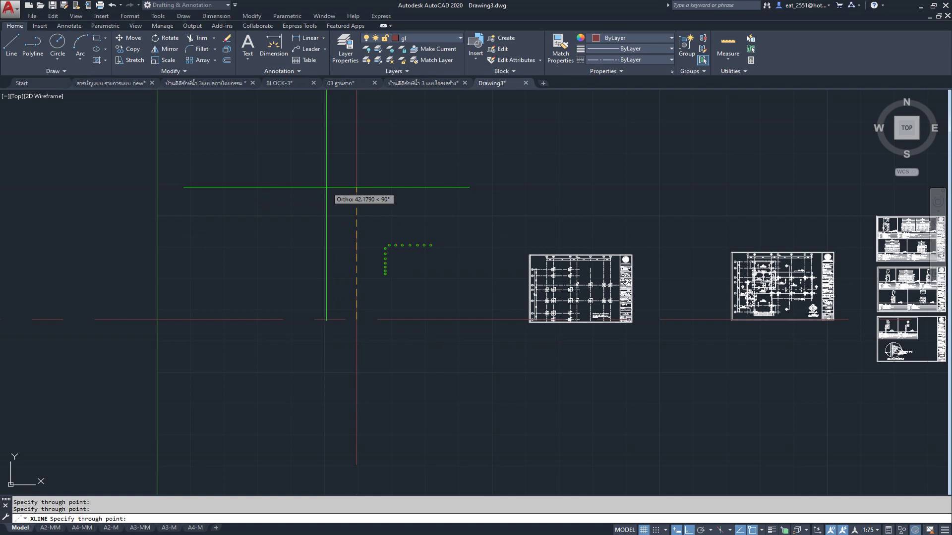
{"action": "key", "text": "Escape"}
{"action": "scroll", "coordinate": [391, 332], "scroll_direction": "up", "scroll_amount": 4}
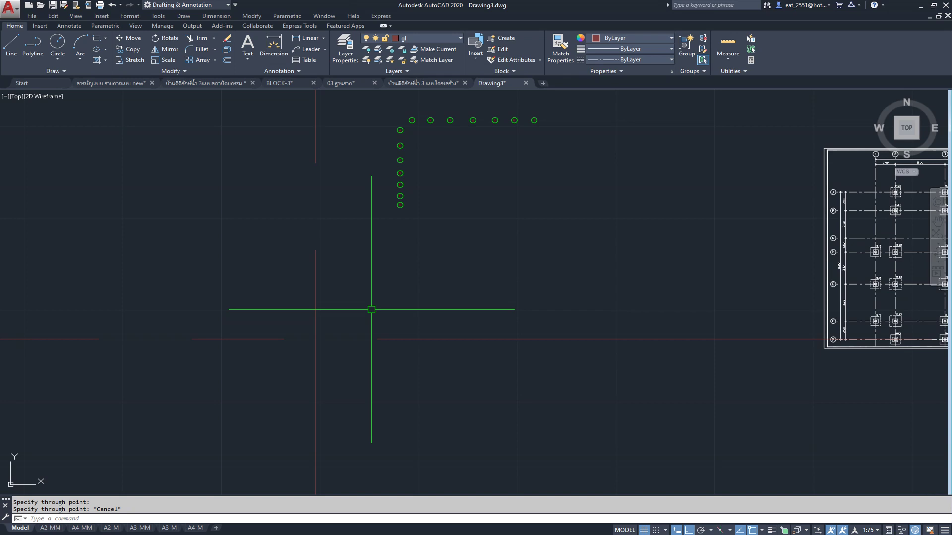
{"action": "scroll", "coordinate": [340, 298], "scroll_direction": "down", "scroll_amount": 1}
{"action": "middle_click_drag", "start_coordinate": [612, 313], "coordinate": [497, 316]}
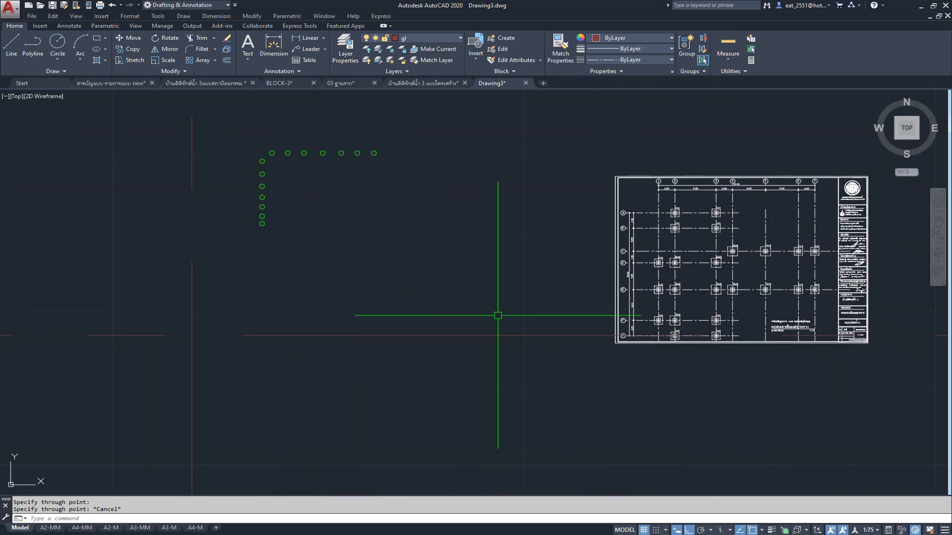
{"action": "type", "text": "l"}
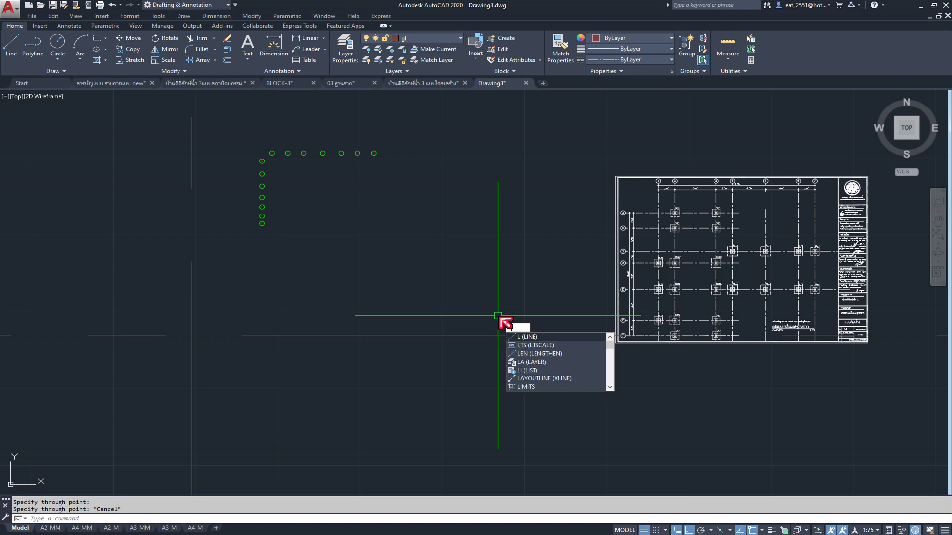
{"action": "type", "text": "s"}
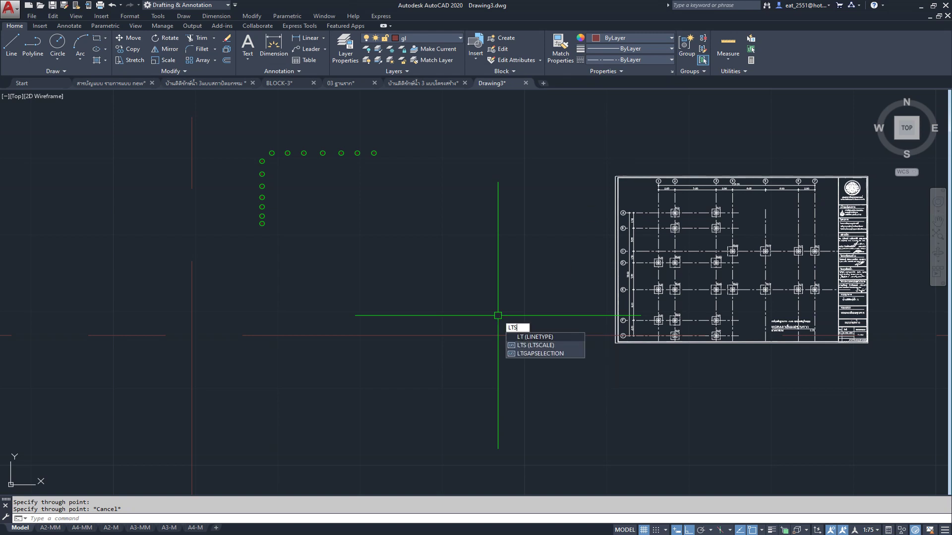
- Set LTSCALE to .001, then change it to .01 so the red axes show dashed
{"action": "key", "text": "Return"}
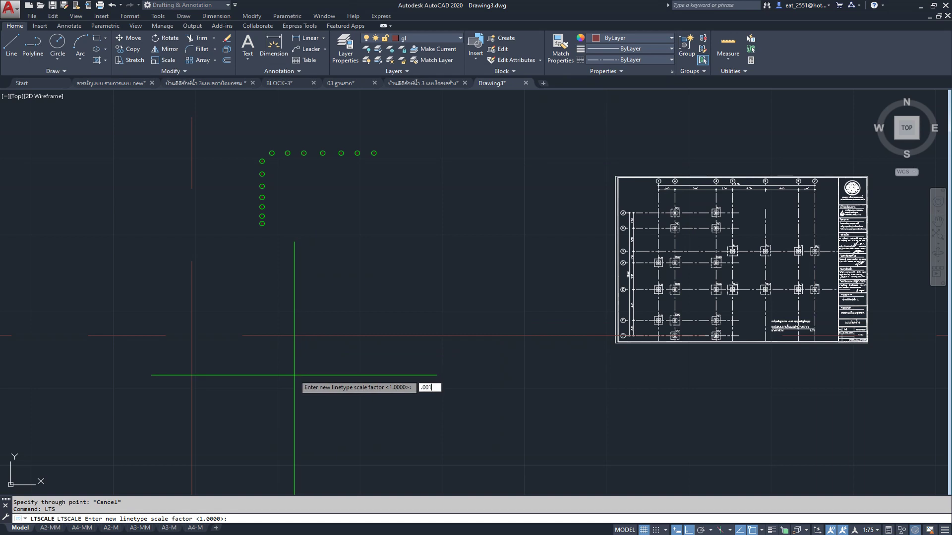
{"action": "key", "text": "Return"}
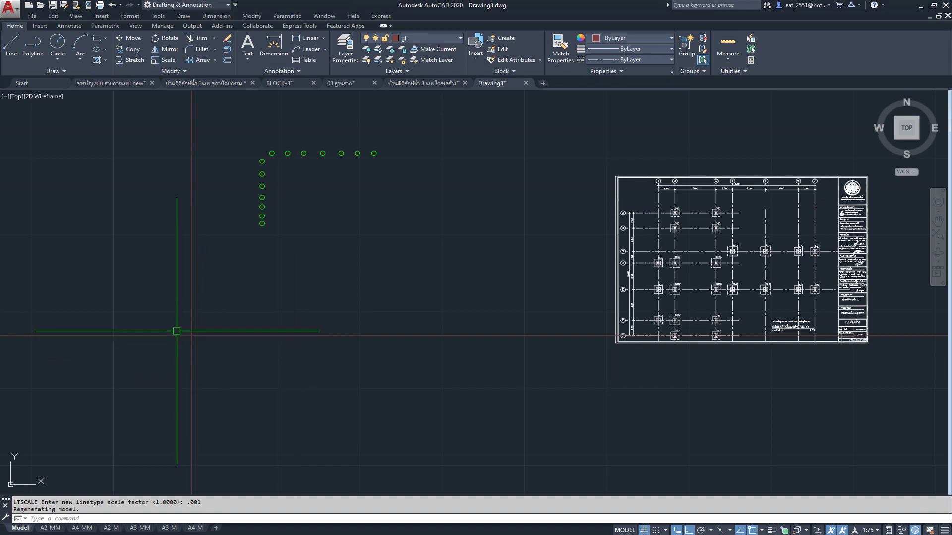
{"action": "scroll", "coordinate": [198, 340], "scroll_direction": "up", "scroll_amount": 5}
{"action": "scroll", "coordinate": [238, 351], "scroll_direction": "down", "scroll_amount": 3}
{"action": "scroll", "coordinate": [239, 350], "scroll_direction": "down", "scroll_amount": 2}
{"action": "scroll", "coordinate": [239, 347], "scroll_direction": "up", "scroll_amount": 2}
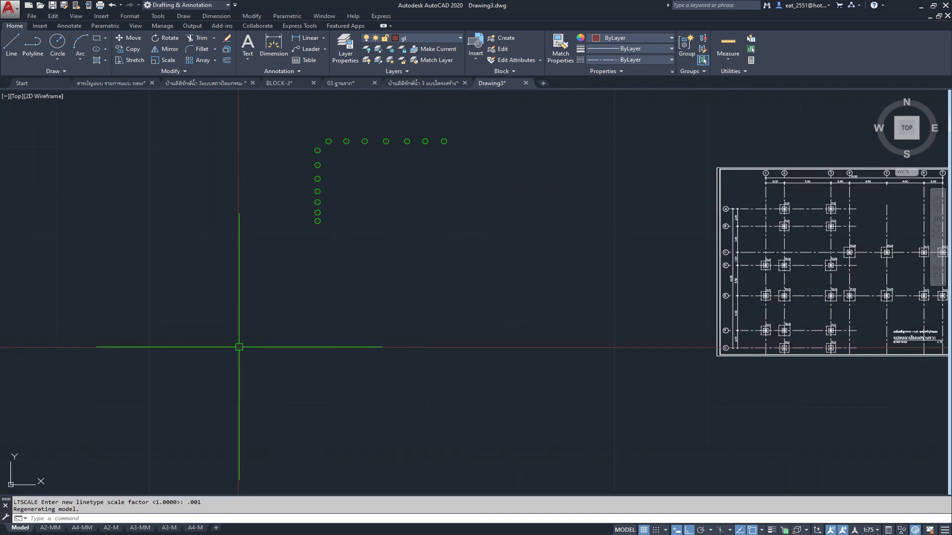
{"action": "scroll", "coordinate": [239, 347], "scroll_direction": "up", "scroll_amount": 1}
{"action": "scroll", "coordinate": [322, 344], "scroll_direction": "up", "scroll_amount": 3}
{"action": "key", "text": "Return"}
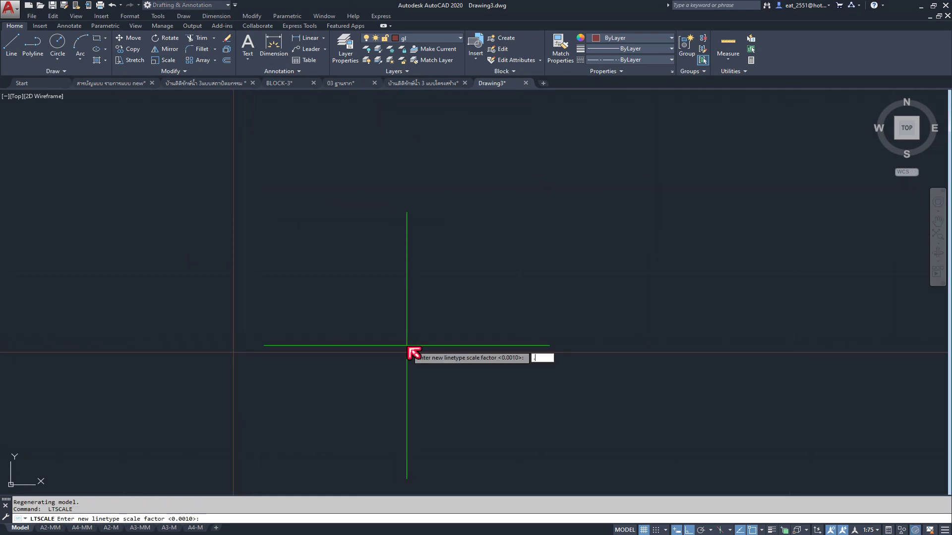
{"action": "type", "text": ".01"}
{"action": "key", "text": "Return"}
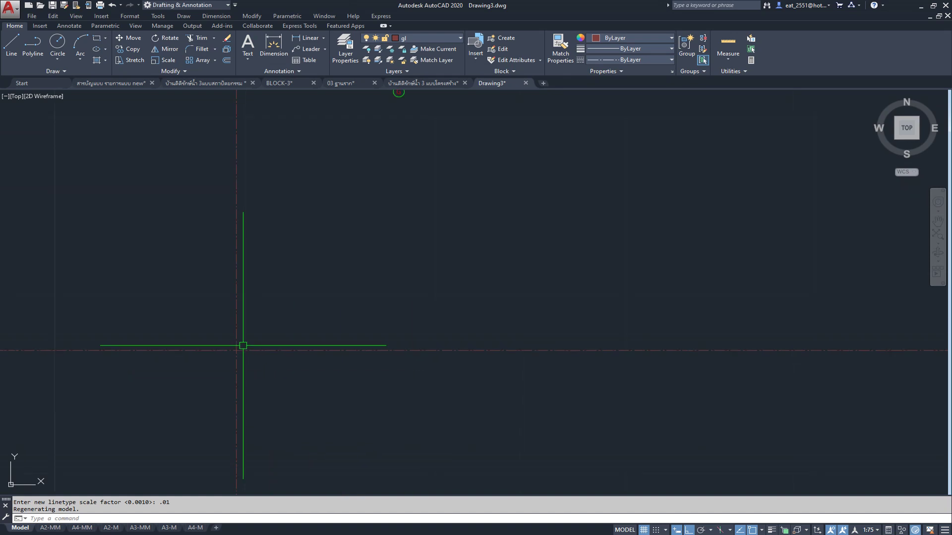
{"action": "scroll", "coordinate": [243, 346], "scroll_direction": "down", "scroll_amount": 3}
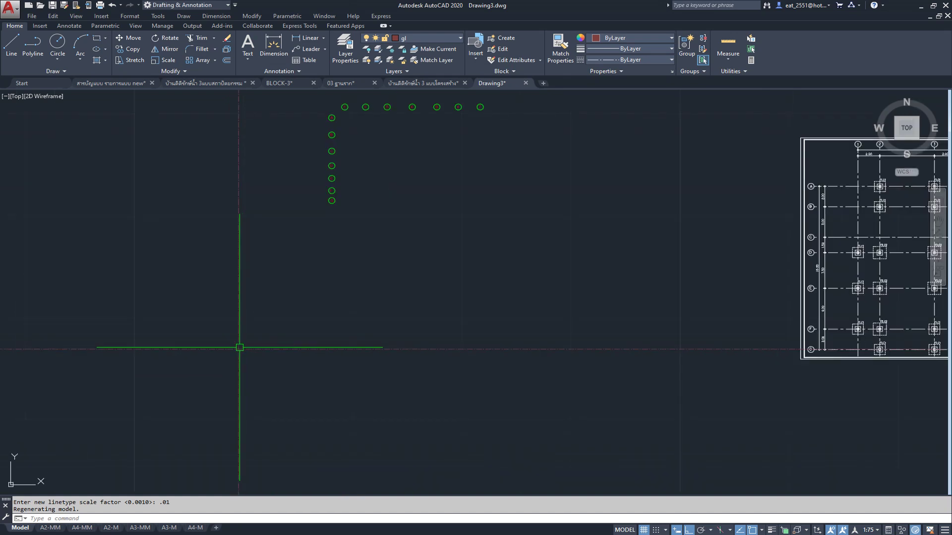
{"action": "scroll", "coordinate": [240, 348], "scroll_direction": "up", "scroll_amount": 1}
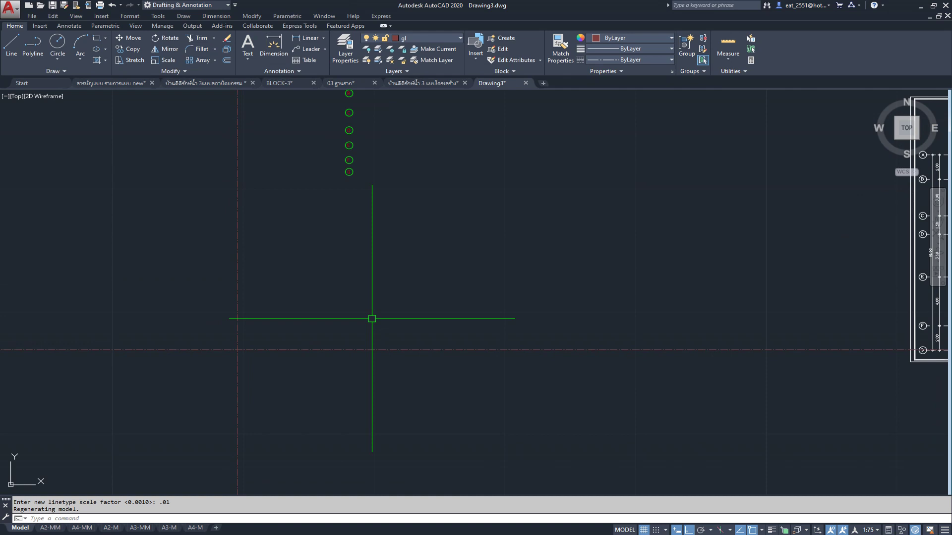
- Window-select the grid label circles and move them further left
{"action": "middle_click_drag", "start_coordinate": [348, 308], "coordinate": [284, 393]}
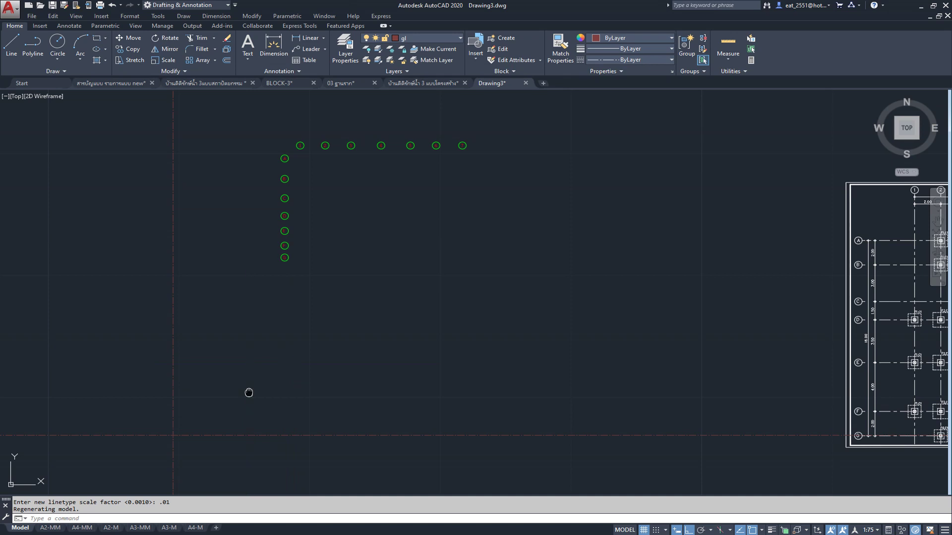
{"action": "middle_click_drag", "start_coordinate": [248, 390], "coordinate": [327, 365]}
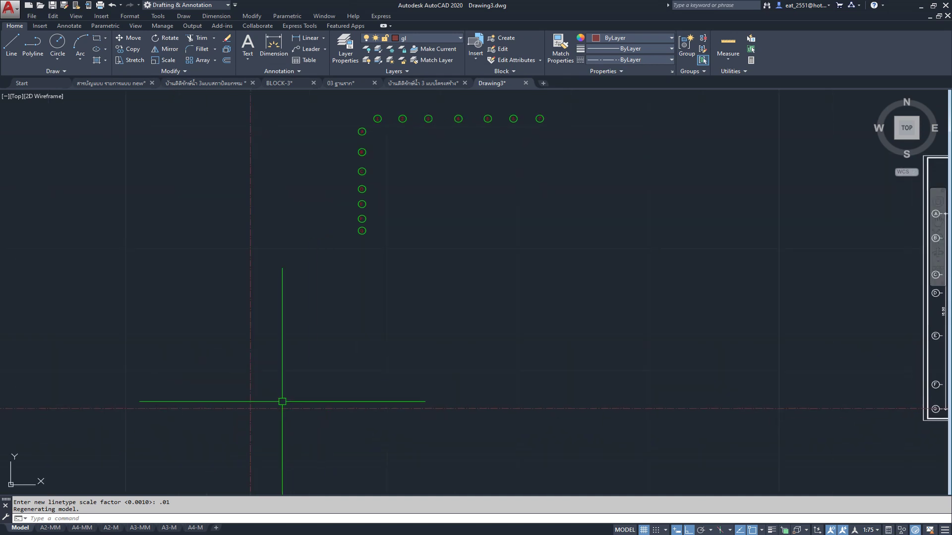
{"action": "scroll", "coordinate": [282, 401], "scroll_direction": "up", "scroll_amount": 2}
{"action": "scroll", "coordinate": [282, 402], "scroll_direction": "up", "scroll_amount": 1}
{"action": "scroll", "coordinate": [282, 401], "scroll_direction": "down", "scroll_amount": 3}
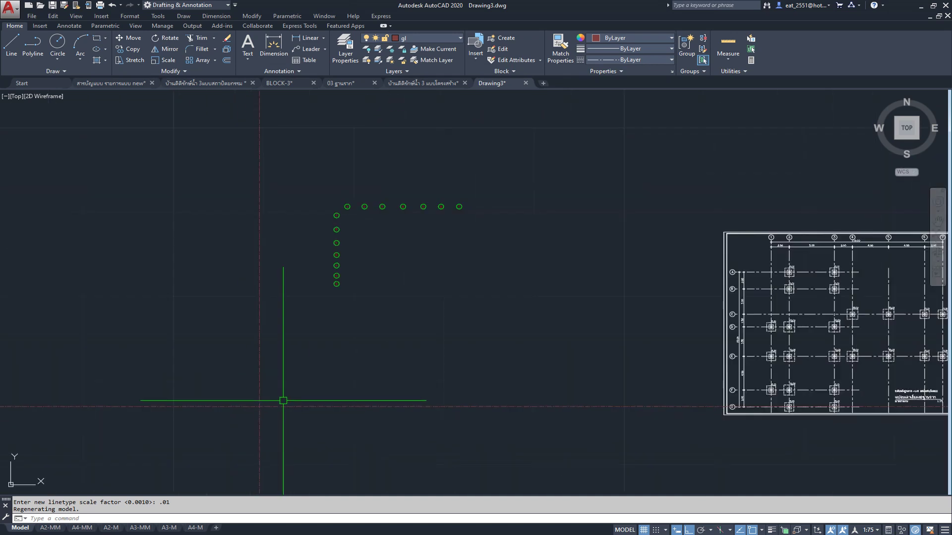
{"action": "middle_click_drag", "start_coordinate": [336, 374], "coordinate": [362, 388]}
{"action": "left_click", "coordinate": [346, 170]}
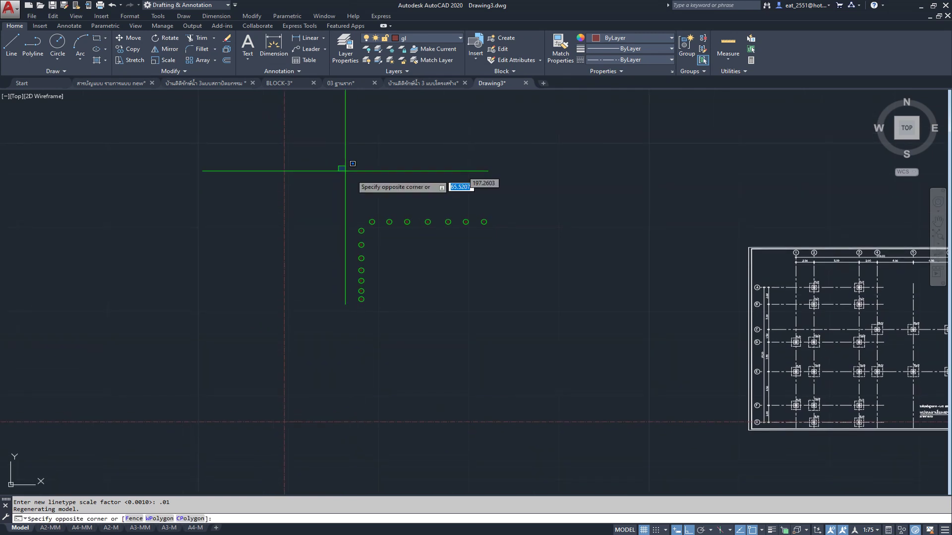
{"action": "left_click", "coordinate": [567, 344]}
{"action": "left_click", "coordinate": [119, 39]}
{"action": "left_click", "coordinate": [578, 322]}
{"action": "left_click", "coordinate": [342, 325]}
- Window-select the foundation plan and move it left toward the circles
{"action": "middle_click_drag", "start_coordinate": [501, 335], "coordinate": [436, 323]}
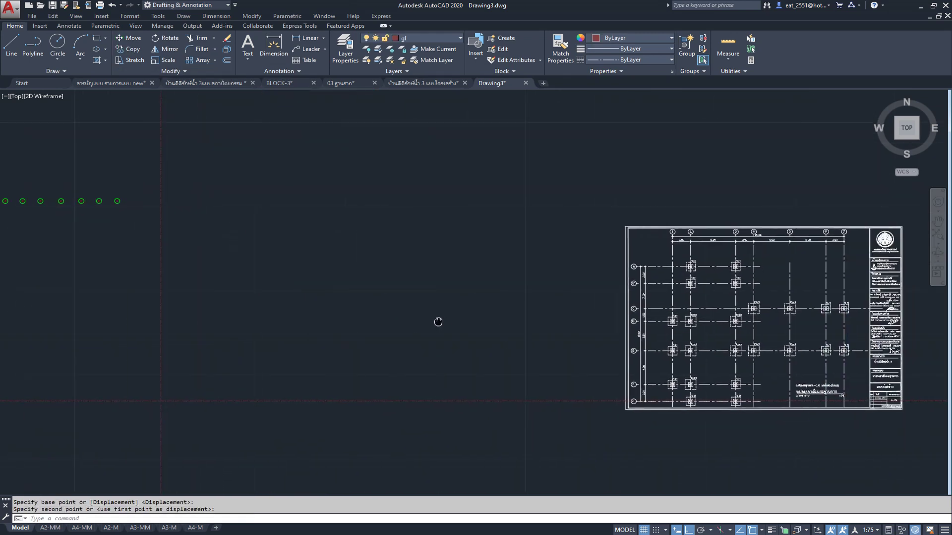
{"action": "scroll", "coordinate": [659, 160], "scroll_direction": "up", "scroll_amount": 2}
{"action": "scroll", "coordinate": [706, 242], "scroll_direction": "down", "scroll_amount": 1}
{"action": "scroll", "coordinate": [706, 243], "scroll_direction": "down", "scroll_amount": 1}
{"action": "scroll", "coordinate": [679, 248], "scroll_direction": "up", "scroll_amount": 1}
{"action": "scroll", "coordinate": [705, 268], "scroll_direction": "down", "scroll_amount": 2}
{"action": "left_click", "coordinate": [549, 223]}
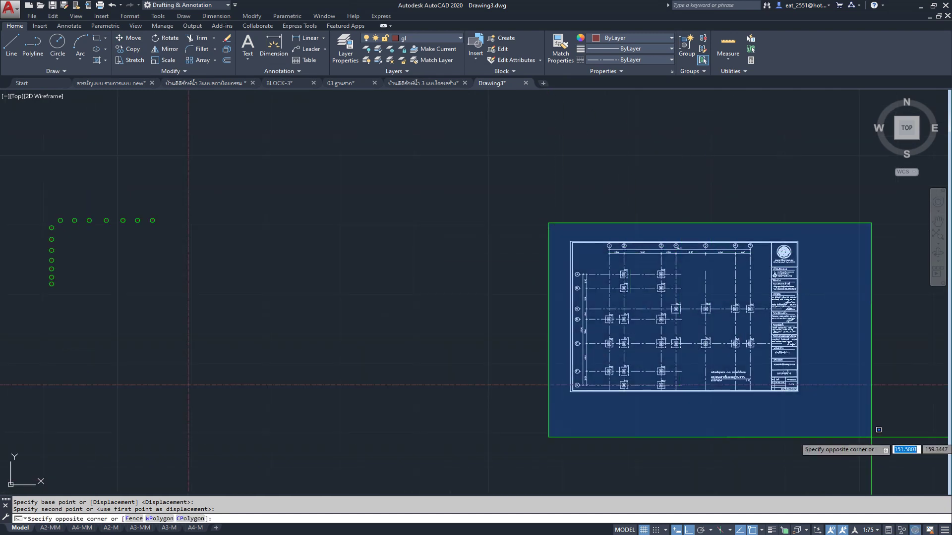
{"action": "left_click", "coordinate": [882, 441]}
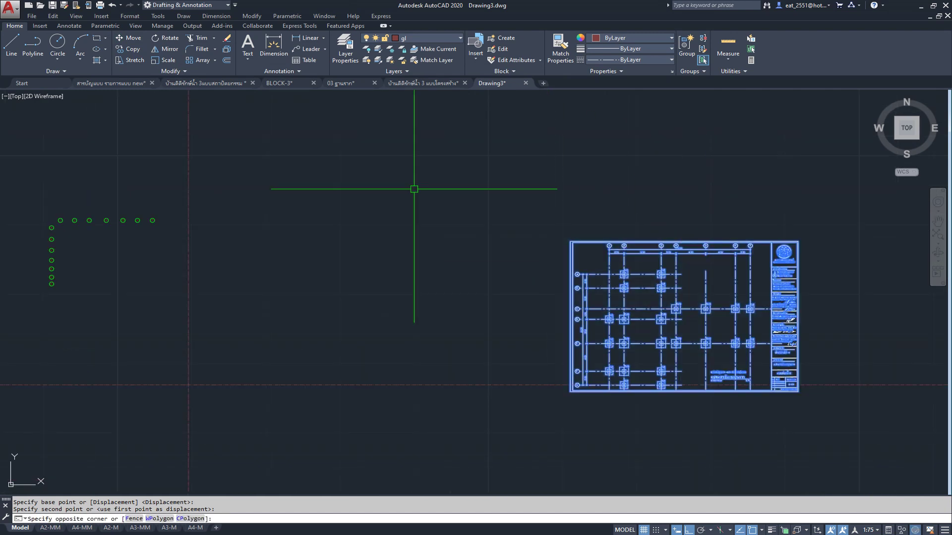
{"action": "left_click", "coordinate": [141, 40]}
{"action": "left_click", "coordinate": [506, 369]}
{"action": "left_click", "coordinate": [293, 281]}
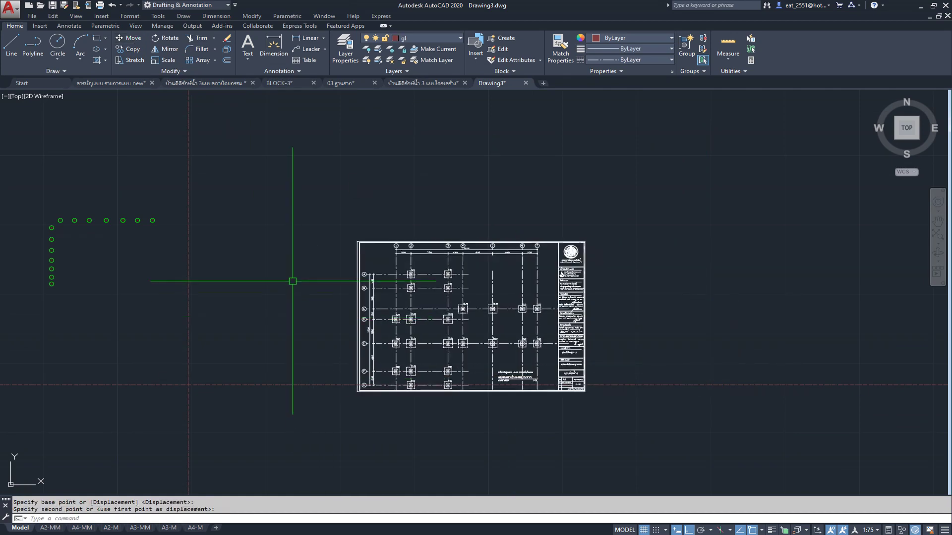
{"action": "scroll", "coordinate": [274, 258], "scroll_direction": "up", "scroll_amount": 3}
{"action": "scroll", "coordinate": [556, 258], "scroll_direction": "up", "scroll_amount": 2}
{"action": "scroll", "coordinate": [555, 258], "scroll_direction": "down", "scroll_amount": 2}
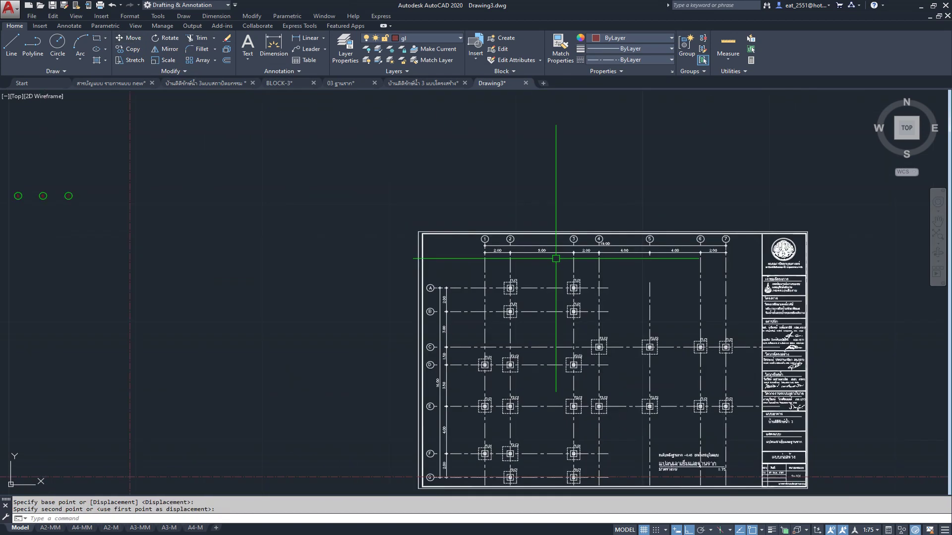
- Offset the vertical axes rightward at spacings 2, 5, 2, 4, 4 and 2
{"action": "left_click", "coordinate": [227, 60]}
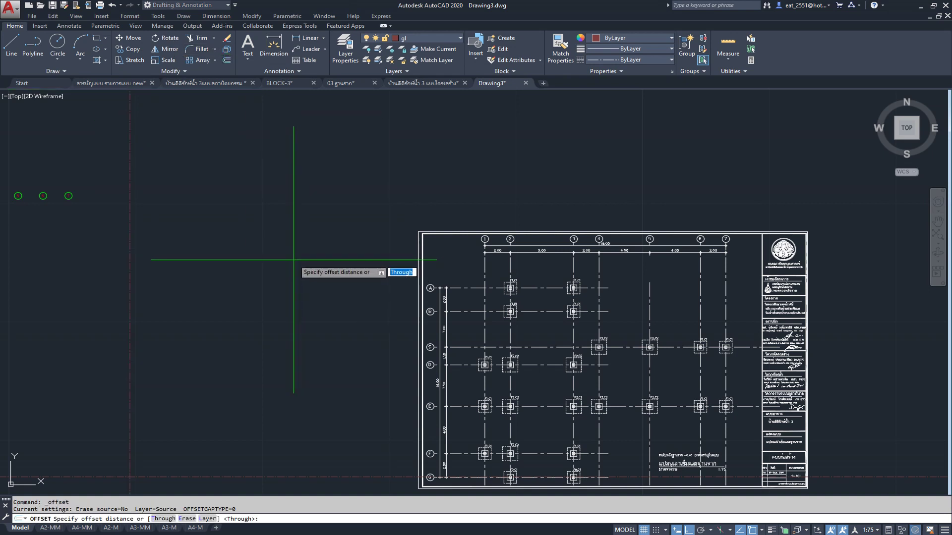
{"action": "type", "text": "2"}
{"action": "key", "text": "Return"}
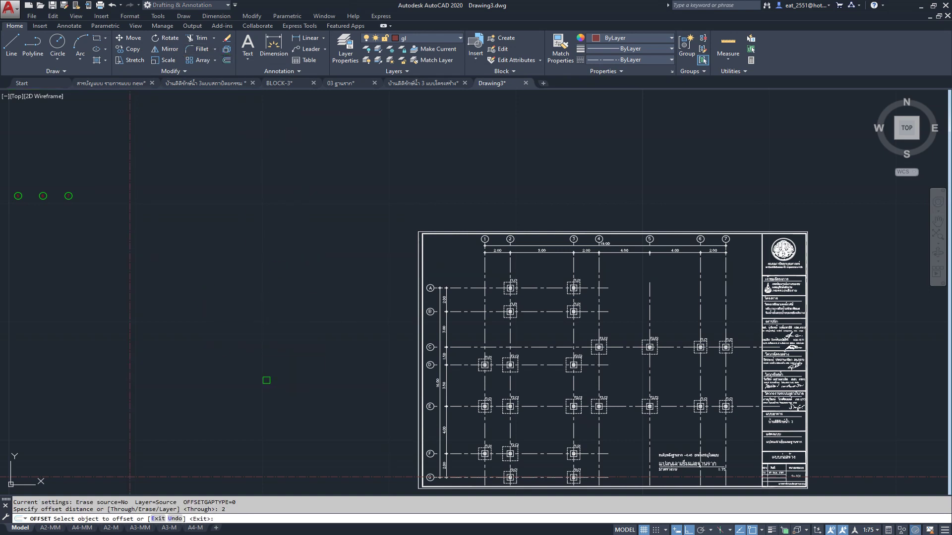
{"action": "left_click", "coordinate": [130, 201]}
{"action": "left_click", "coordinate": [292, 212]}
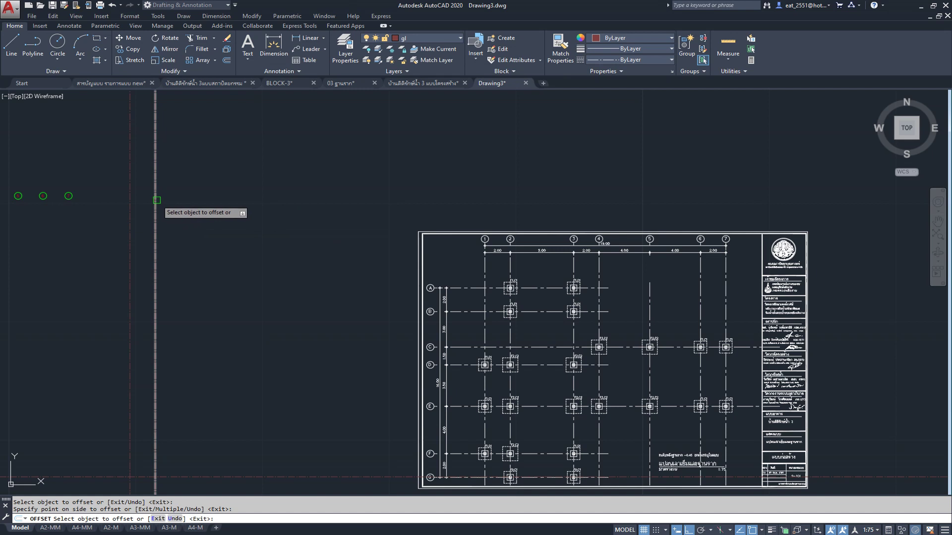
{"action": "left_click", "coordinate": [157, 200]}
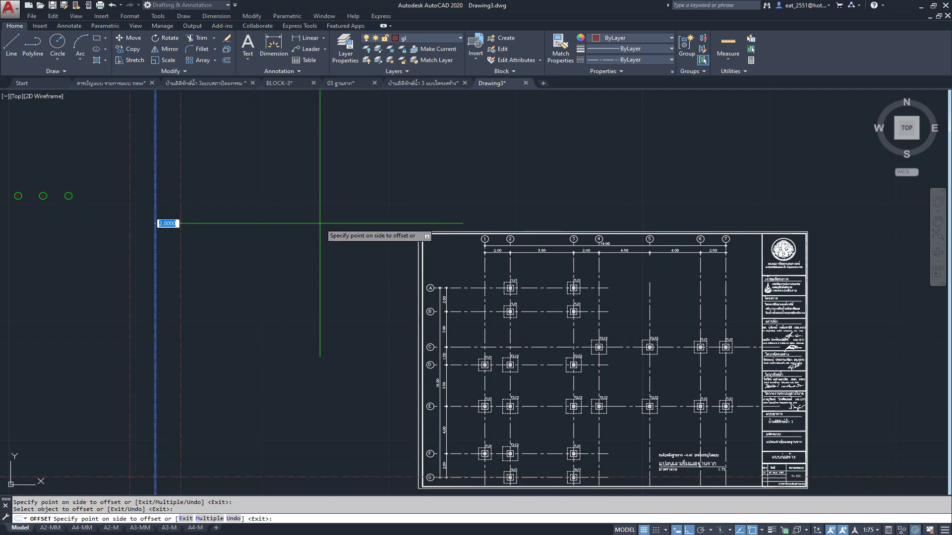
{"action": "key", "text": "Return"}
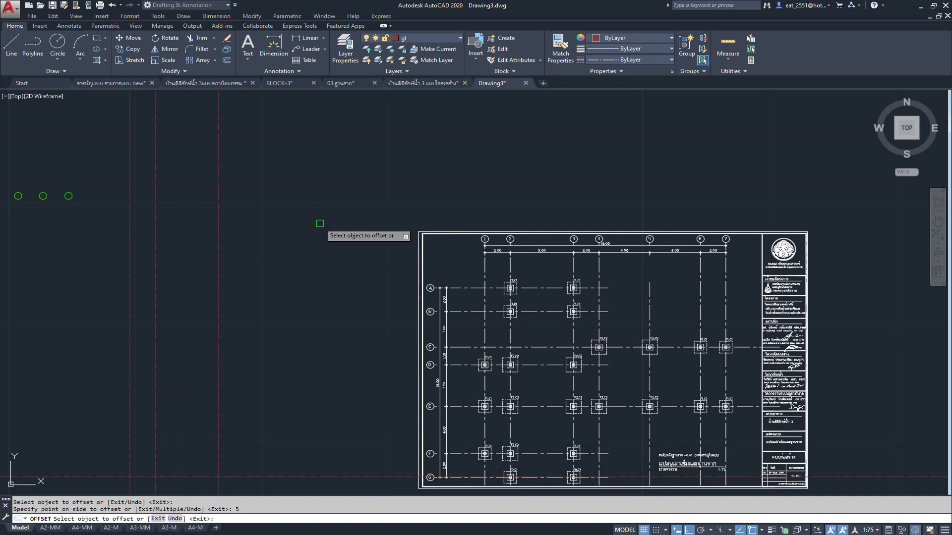
{"action": "left_click", "coordinate": [219, 212]}
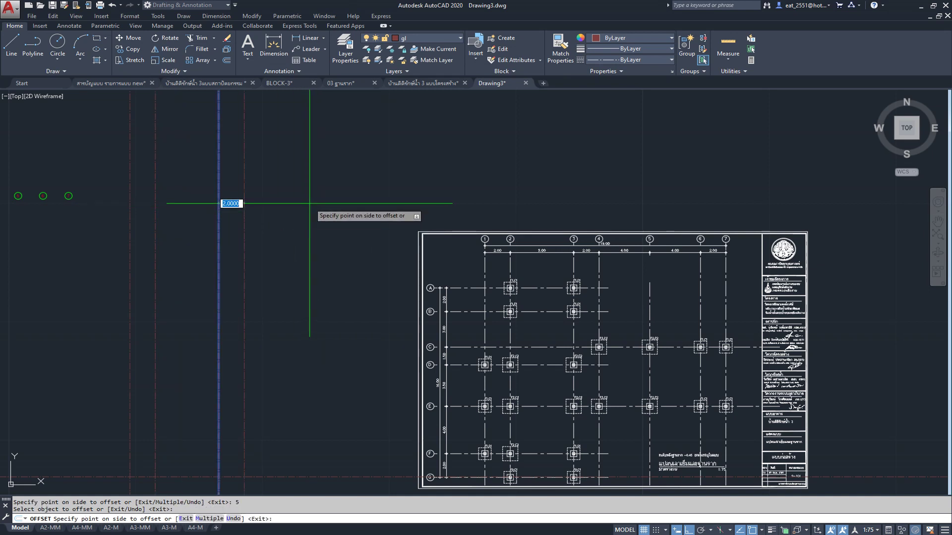
{"action": "type", "text": "2"}
{"action": "key", "text": "Return"}
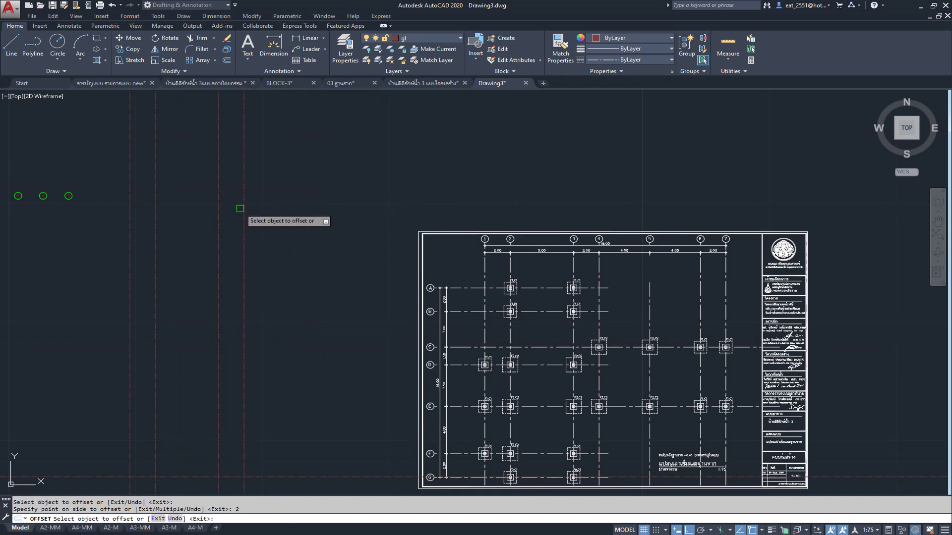
{"action": "left_click", "coordinate": [244, 209]}
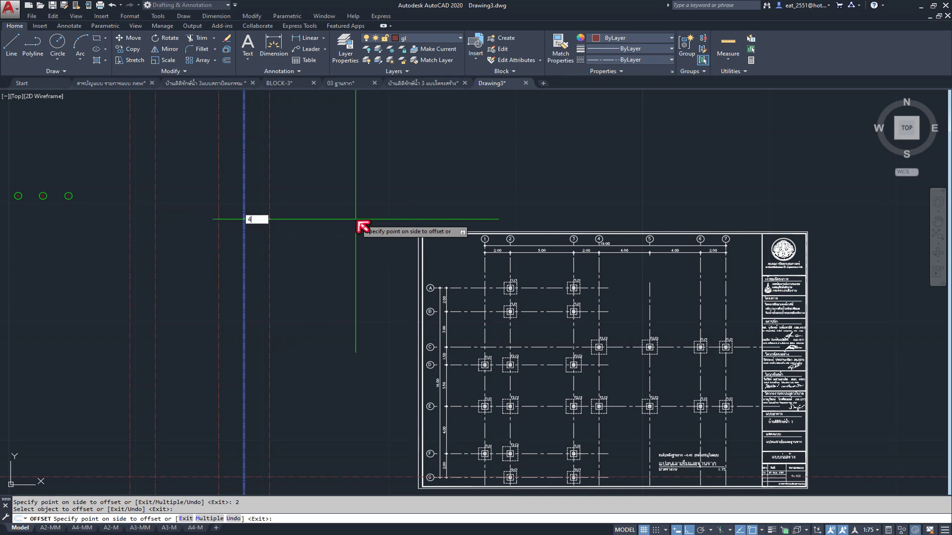
{"action": "key", "text": "Return"}
{"action": "left_click", "coordinate": [295, 214]}
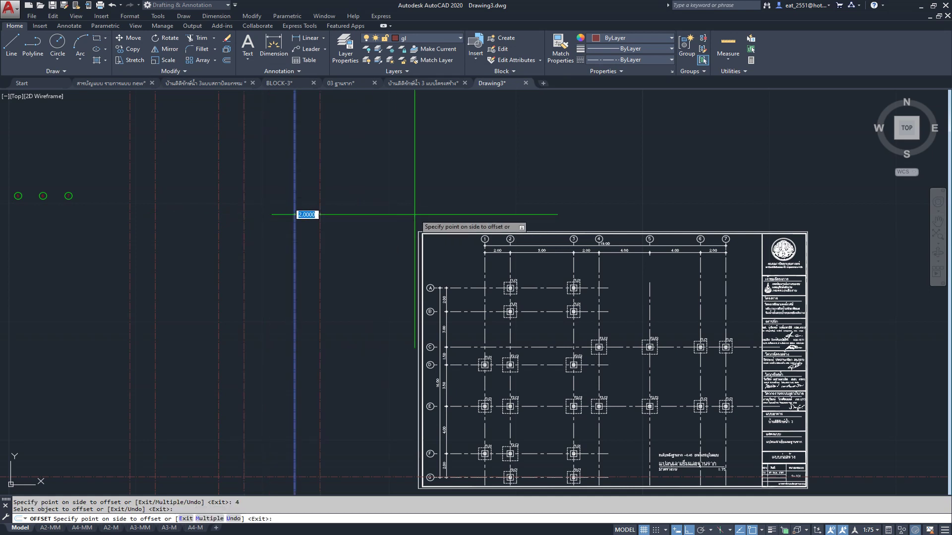
{"action": "key", "text": "Return"}
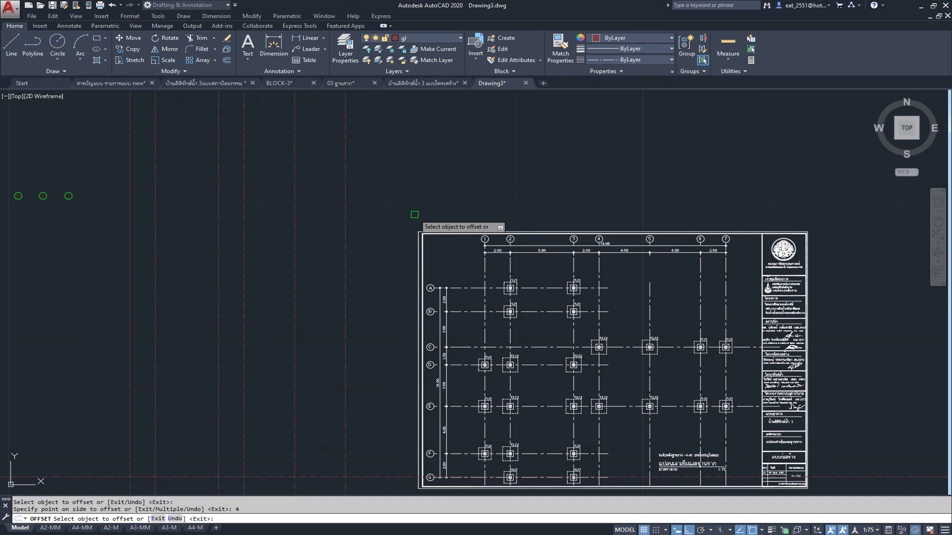
{"action": "left_click", "coordinate": [346, 210]}
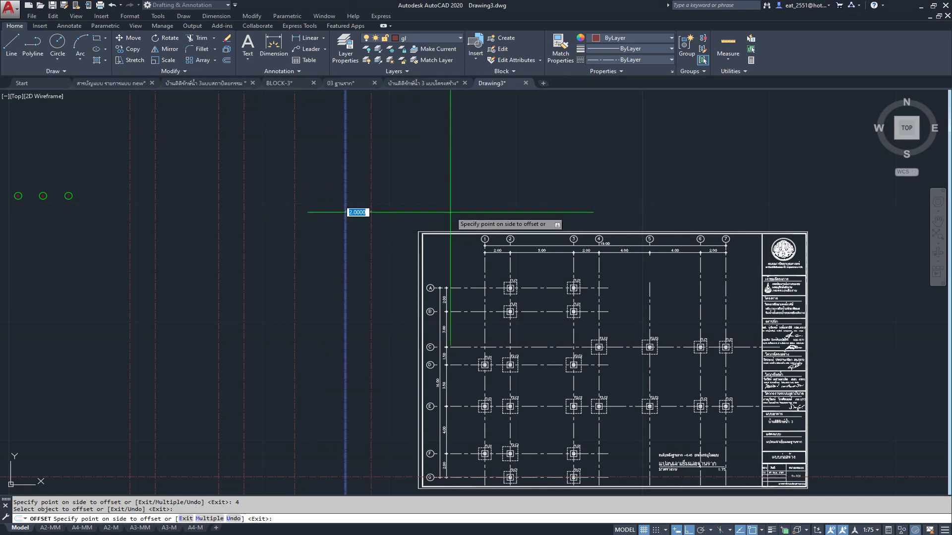
{"action": "type", "text": "2"}
{"action": "key", "text": "Return"}
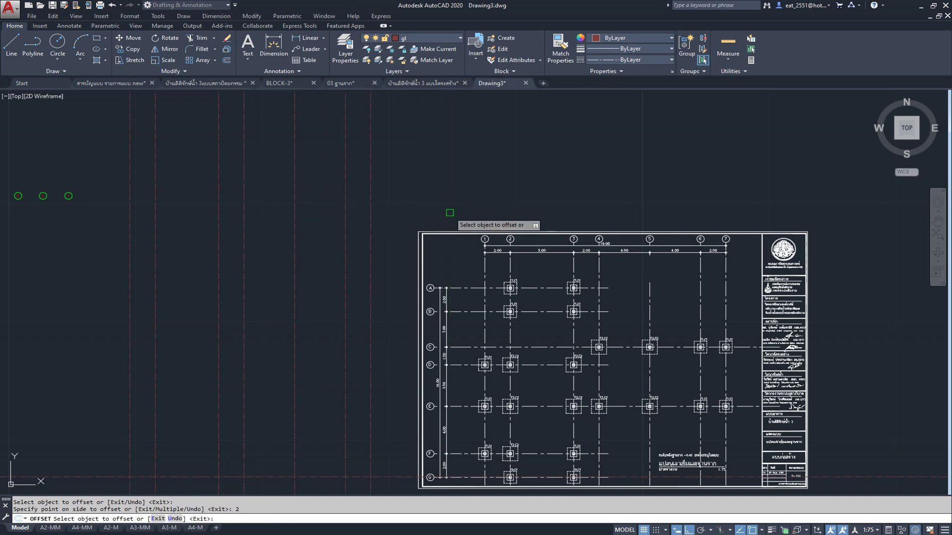
- Offset the bottom horizontal axis upward at spacings including 4, 3.5, 1.5 and 3
{"action": "middle_click_drag", "start_coordinate": [450, 213], "coordinate": [547, 202]}
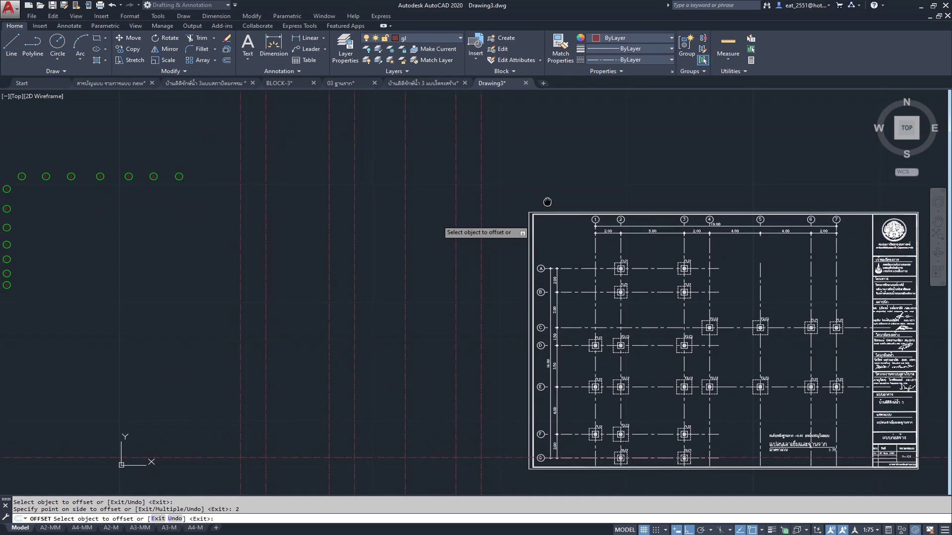
{"action": "left_click", "coordinate": [300, 457]}
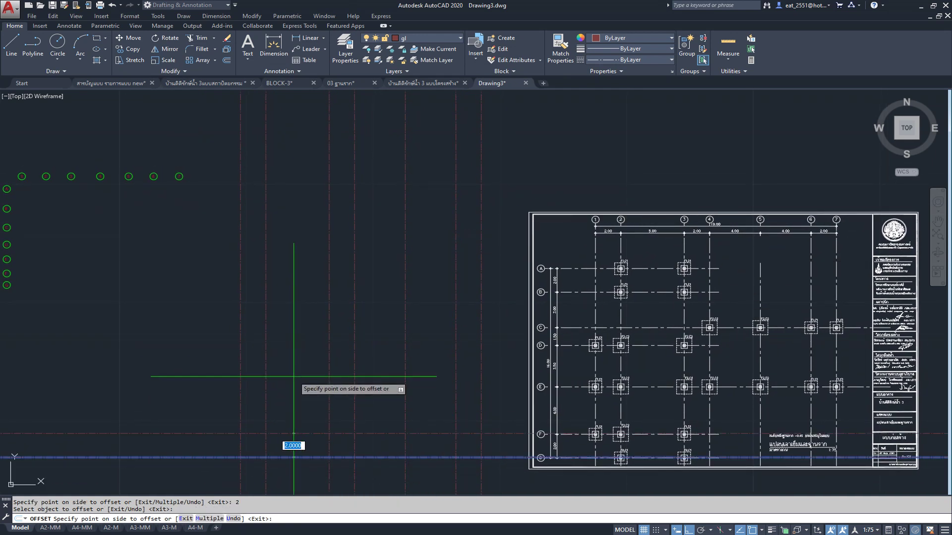
{"action": "left_click", "coordinate": [294, 377]}
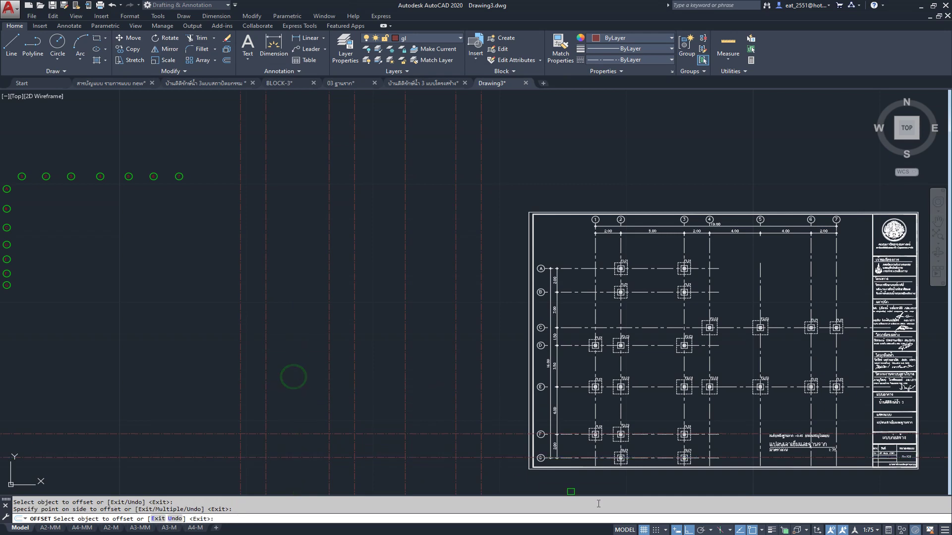
{"action": "scroll", "coordinate": [607, 461], "scroll_direction": "up", "scroll_amount": 2}
{"action": "scroll", "coordinate": [607, 461], "scroll_direction": "down", "scroll_amount": 1}
{"action": "scroll", "coordinate": [607, 461], "scroll_direction": "down", "scroll_amount": 1}
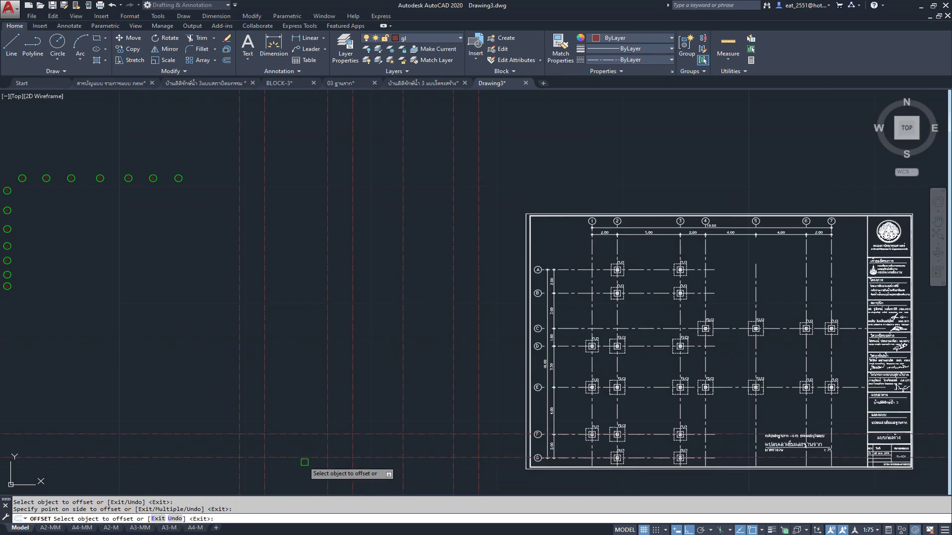
{"action": "left_click", "coordinate": [297, 434]}
{"action": "key", "text": "Return"}
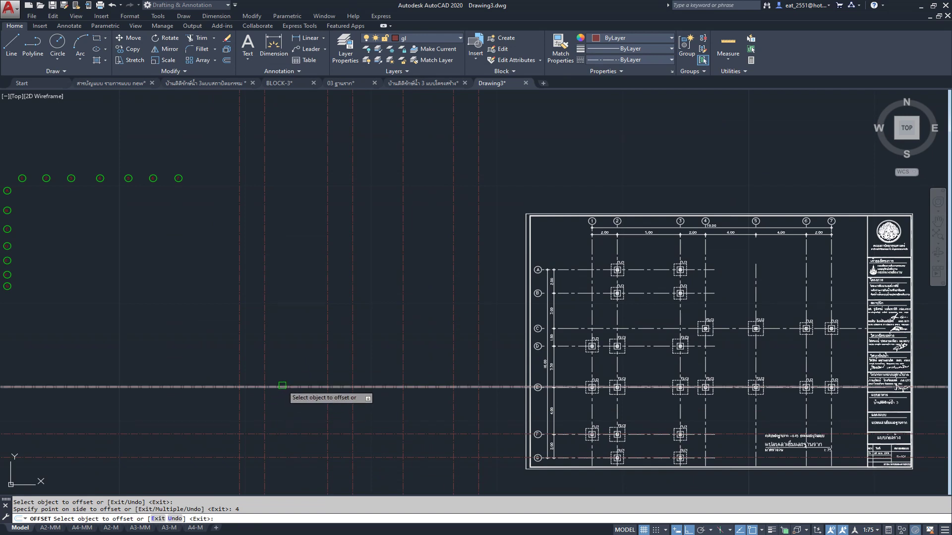
{"action": "left_click", "coordinate": [282, 386]}
{"action": "type", "text": "3.5"}
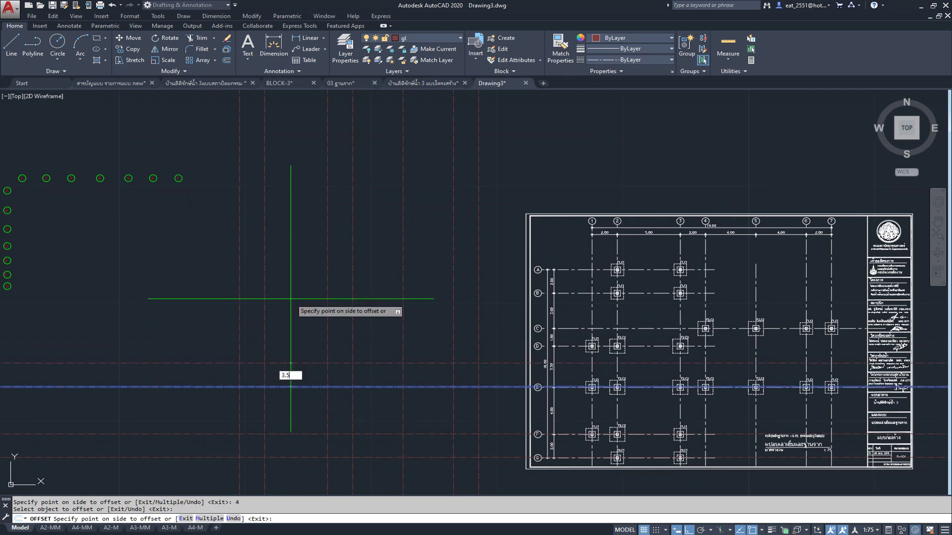
{"action": "key", "text": "Return"}
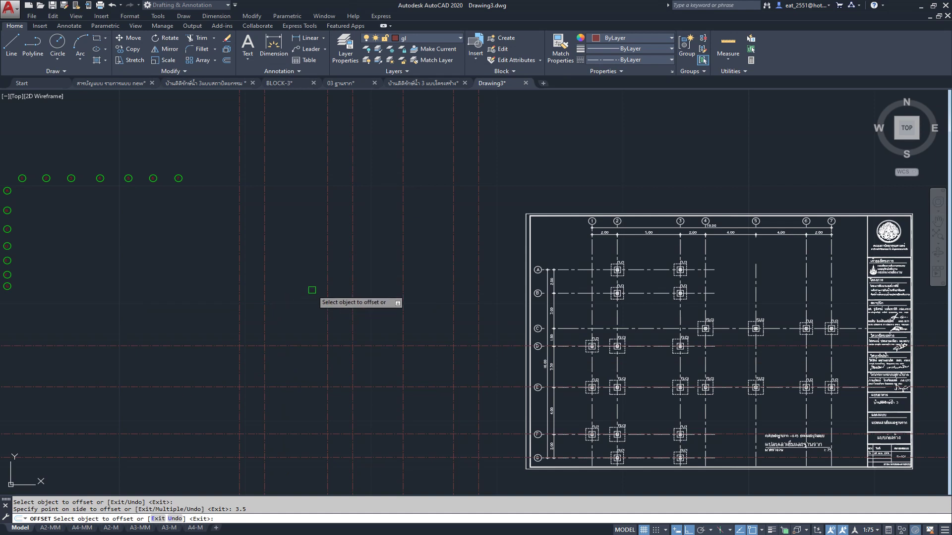
{"action": "left_click", "coordinate": [298, 346]}
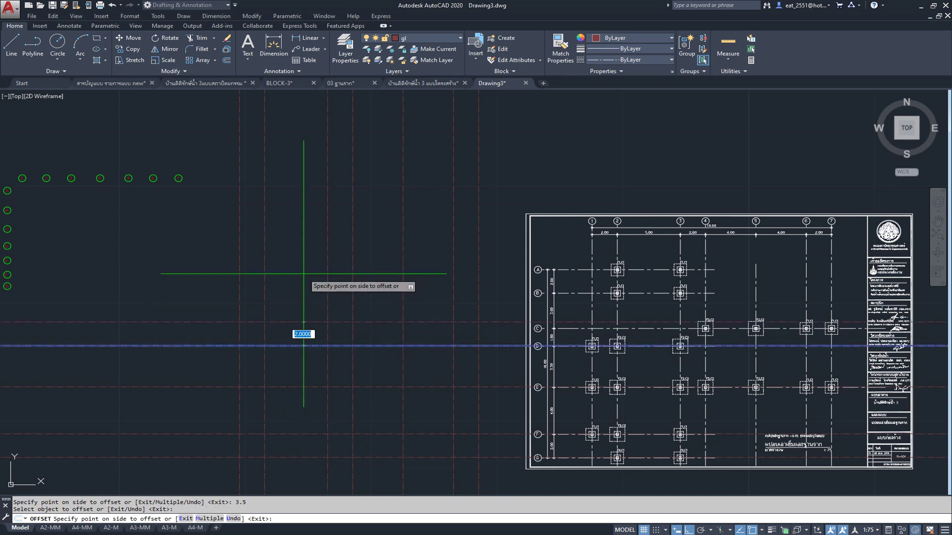
{"action": "type", "text": "1.5"}
{"action": "key", "text": "Return"}
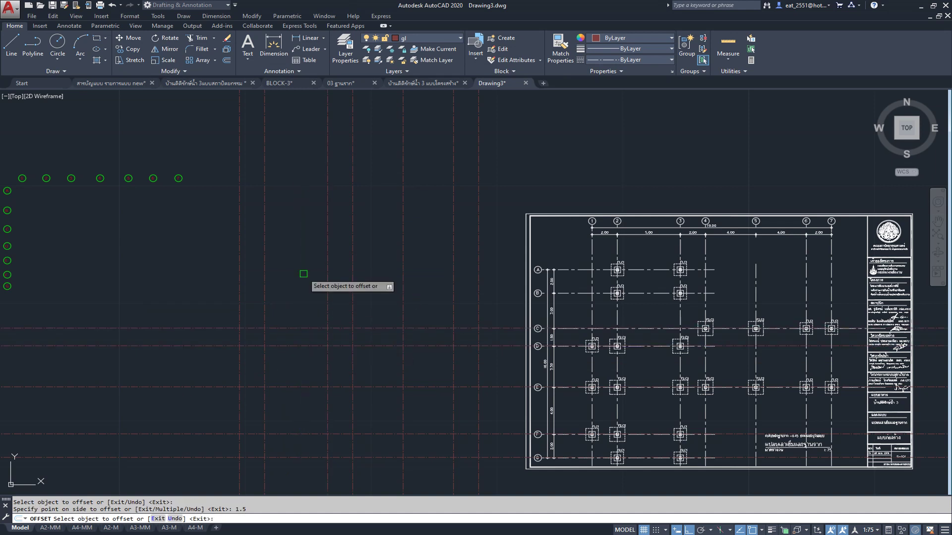
{"action": "left_click", "coordinate": [298, 328]}
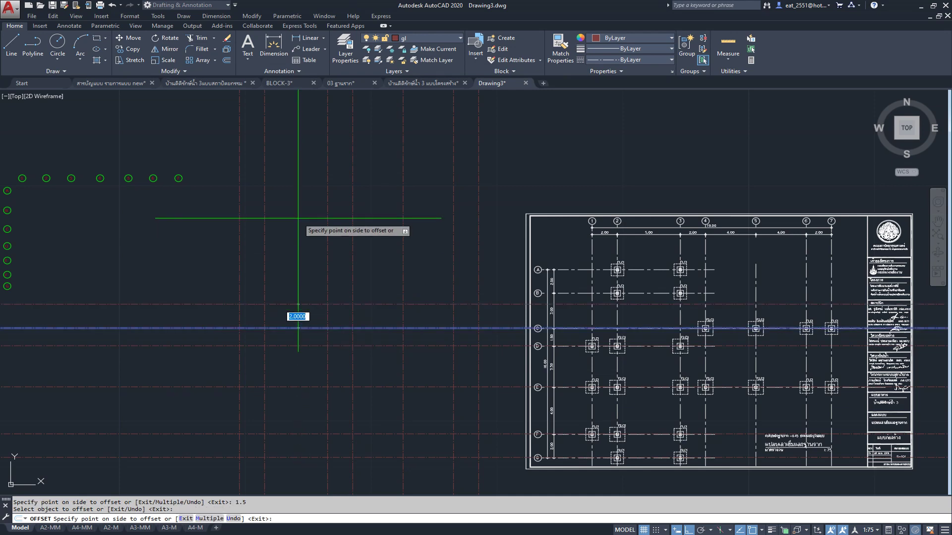
{"action": "type", "text": "3"}
{"action": "key", "text": "Return"}
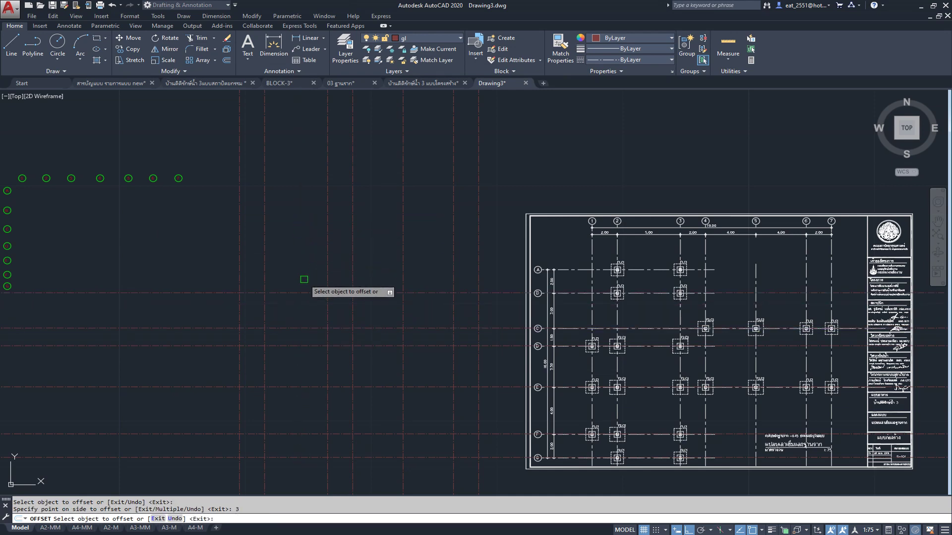
{"action": "scroll", "coordinate": [549, 284], "scroll_direction": "up", "scroll_amount": 1}
{"action": "scroll", "coordinate": [553, 296], "scroll_direction": "down", "scroll_amount": 1}
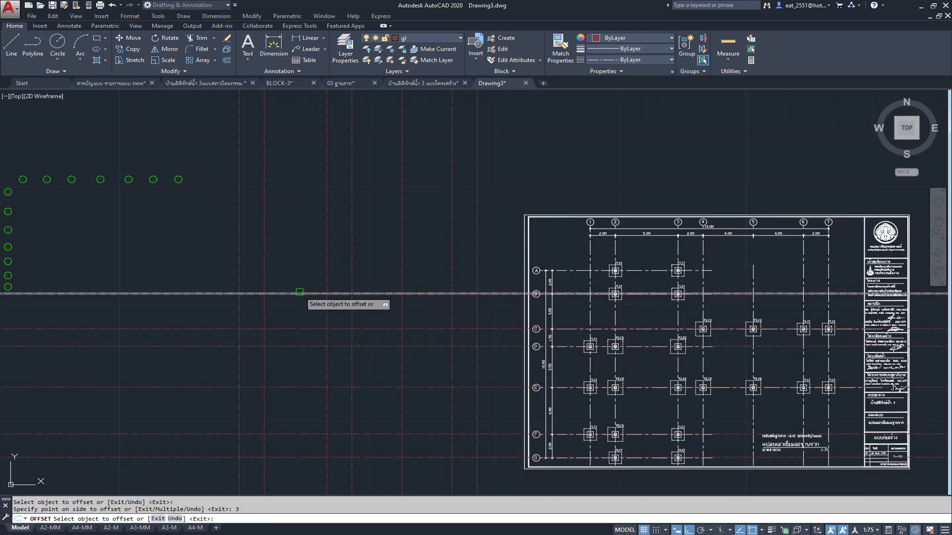
{"action": "left_click", "coordinate": [298, 294]}
{"action": "left_click", "coordinate": [305, 252]}
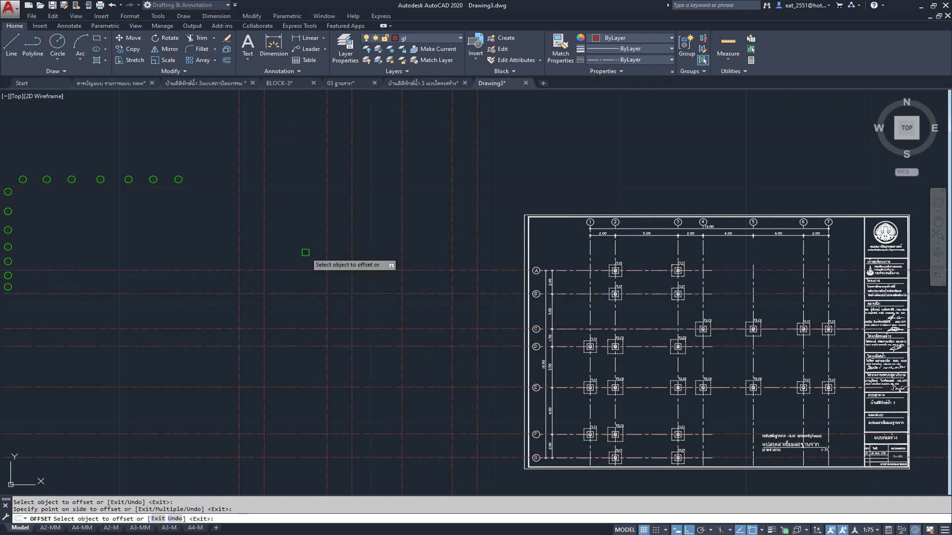
{"action": "scroll", "coordinate": [293, 183], "scroll_direction": "down", "scroll_amount": 1}
{"action": "scroll", "coordinate": [293, 183], "scroll_direction": "down", "scroll_amount": 1}
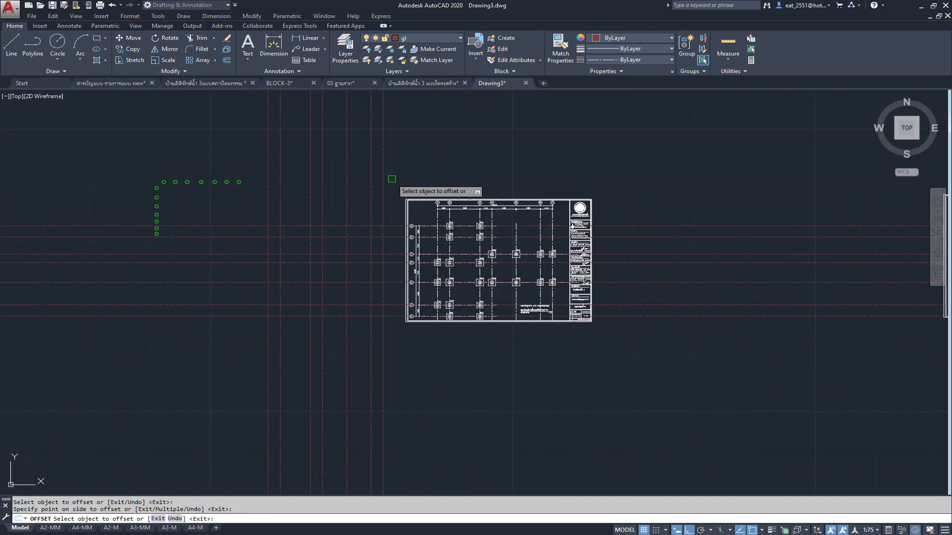
{"action": "key", "text": "Escape"}
- Window-select the structural plan sheet and move it to the right
{"action": "left_click", "coordinate": [396, 180]}
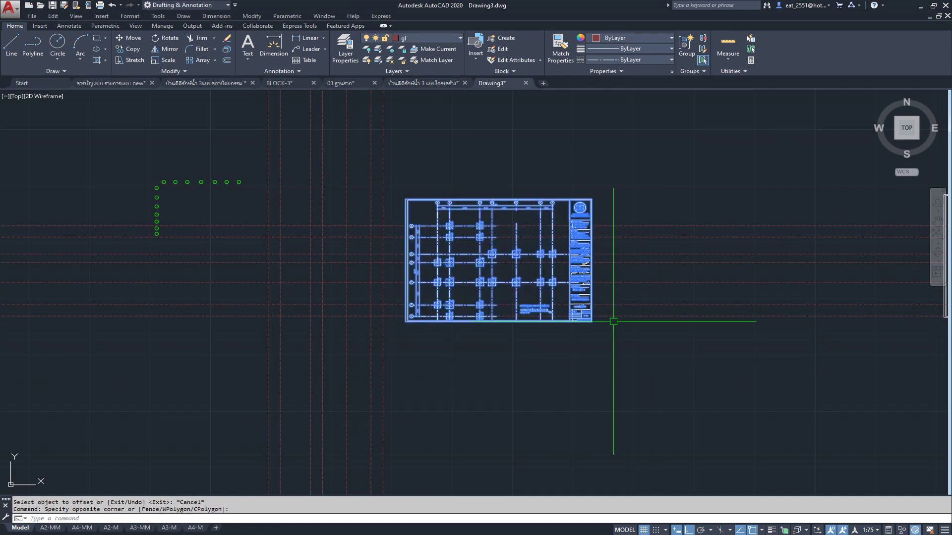
{"action": "left_click", "coordinate": [133, 45]}
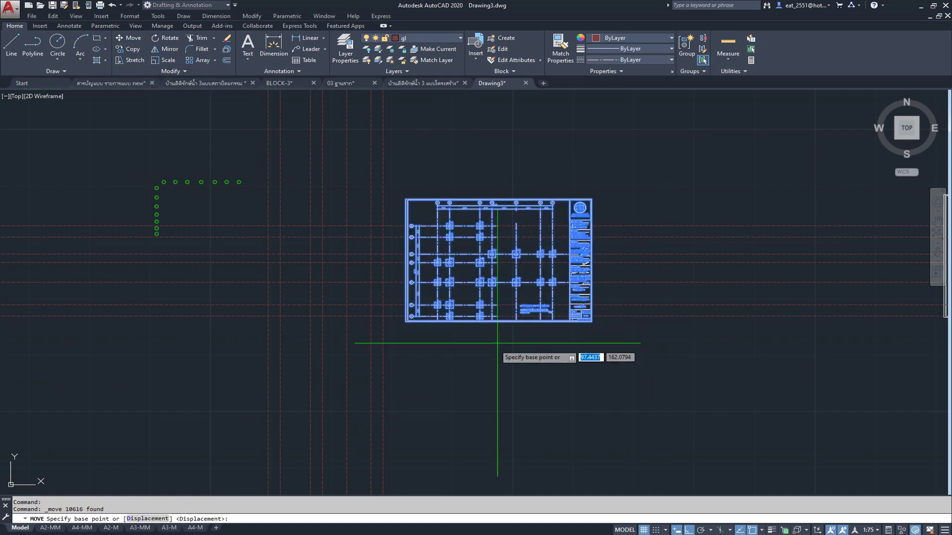
{"action": "left_click", "coordinate": [469, 347]}
{"action": "left_click", "coordinate": [668, 401]}
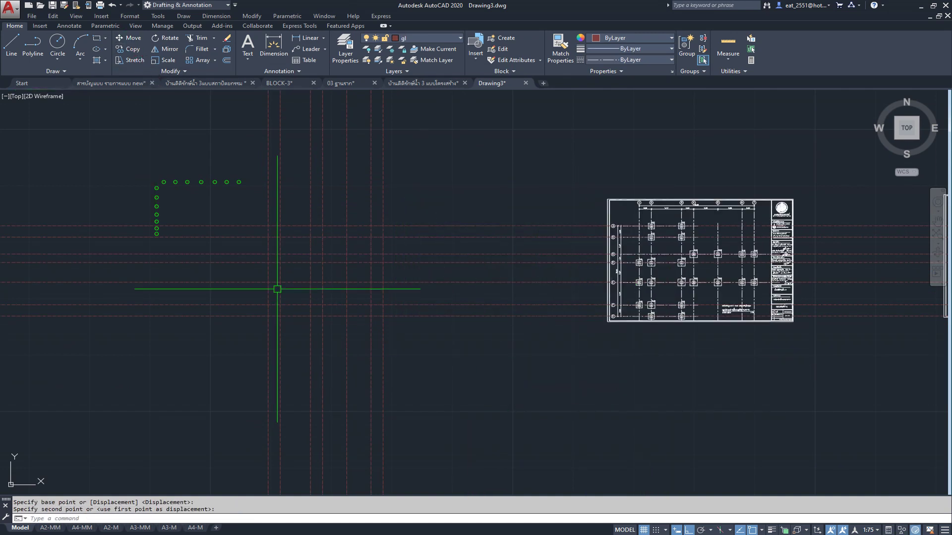
{"action": "middle_click_drag", "start_coordinate": [258, 285], "coordinate": [379, 293]}
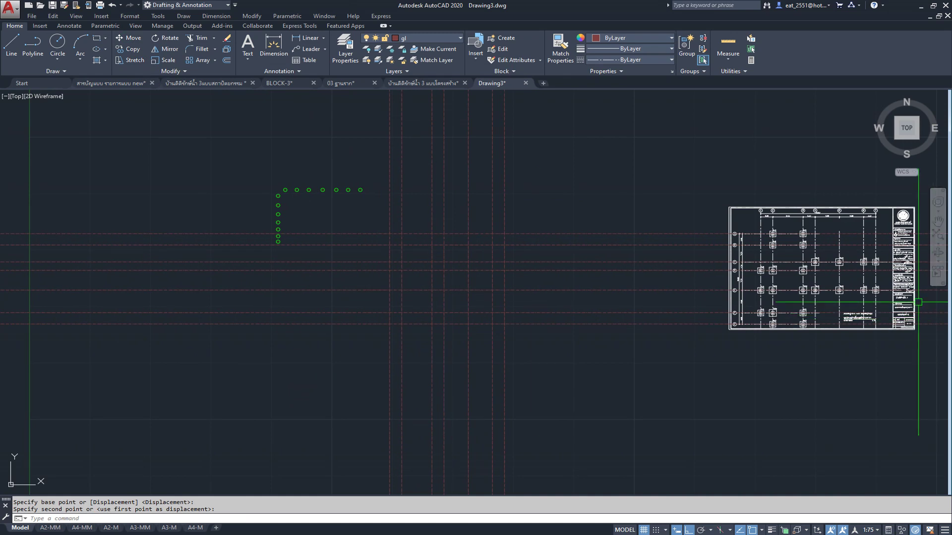
{"action": "scroll", "coordinate": [861, 278], "scroll_direction": "up", "scroll_amount": 2}
{"action": "middle_click_drag", "start_coordinate": [840, 276], "coordinate": [699, 257]}
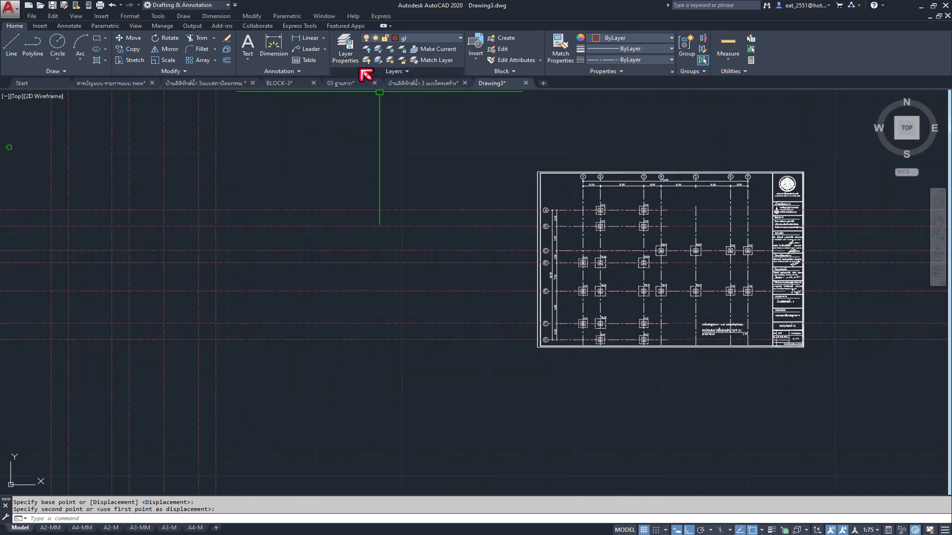
- Start a linear dimension from the column 2 centre, then cancel it
{"action": "left_click", "coordinate": [68, 26]}
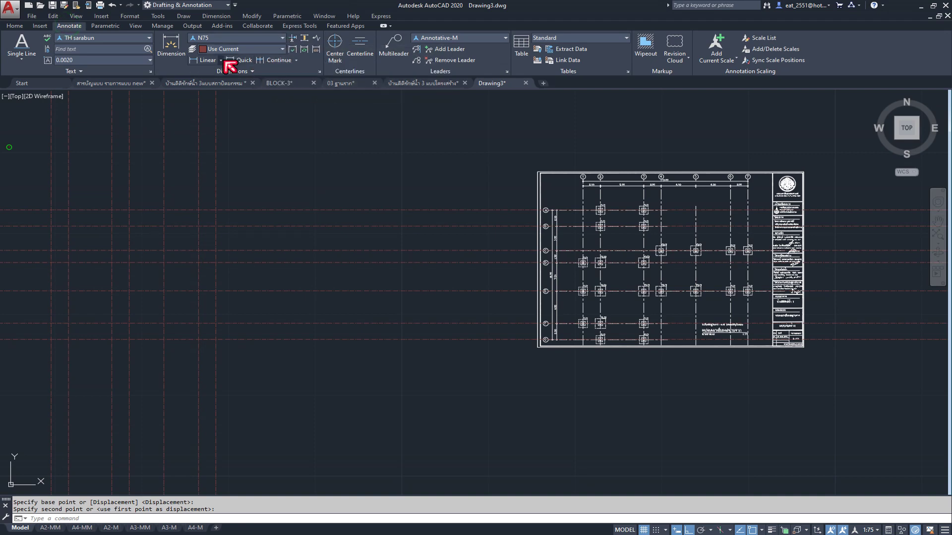
{"action": "left_click", "coordinate": [205, 60]}
{"action": "scroll", "coordinate": [604, 220], "scroll_direction": "up", "scroll_amount": 2}
{"action": "scroll", "coordinate": [595, 220], "scroll_direction": "up", "scroll_amount": 2}
{"action": "scroll", "coordinate": [569, 247], "scroll_direction": "up", "scroll_amount": 3}
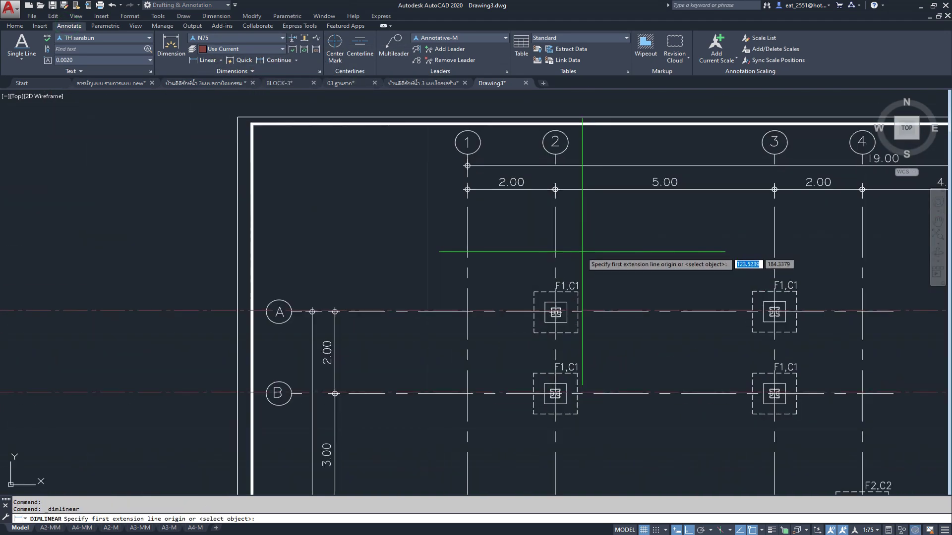
{"action": "left_click", "coordinate": [555, 312]}
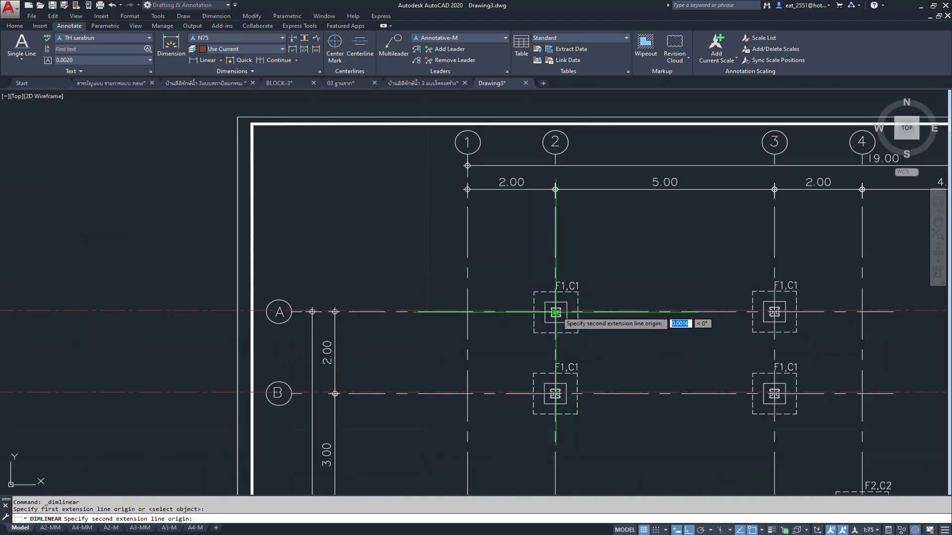
{"action": "left_click", "coordinate": [555, 190]}
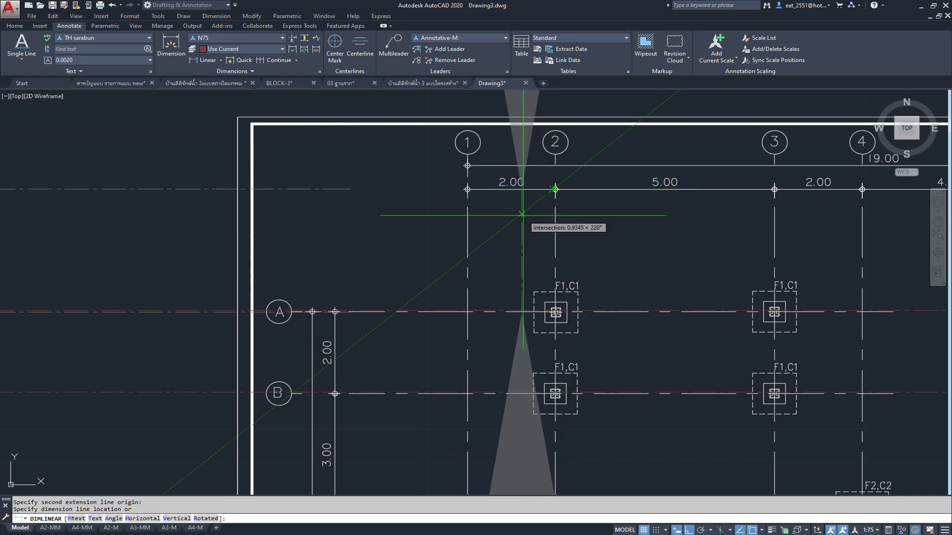
{"action": "scroll", "coordinate": [522, 213], "scroll_direction": "down", "scroll_amount": 6}
{"action": "scroll", "coordinate": [523, 214], "scroll_direction": "down", "scroll_amount": 3}
{"action": "key", "text": "Escape"}
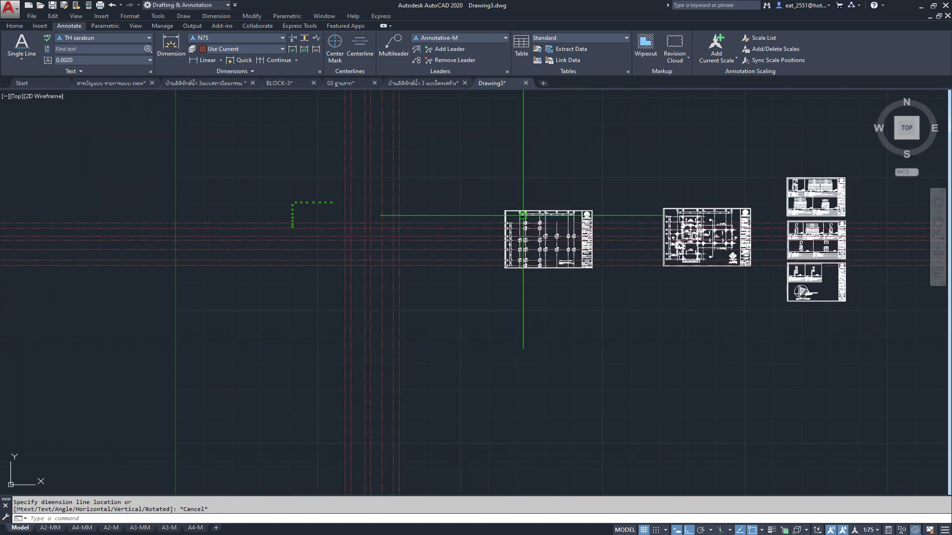
{"action": "middle_click_drag", "start_coordinate": [514, 249], "coordinate": [514, 293]}
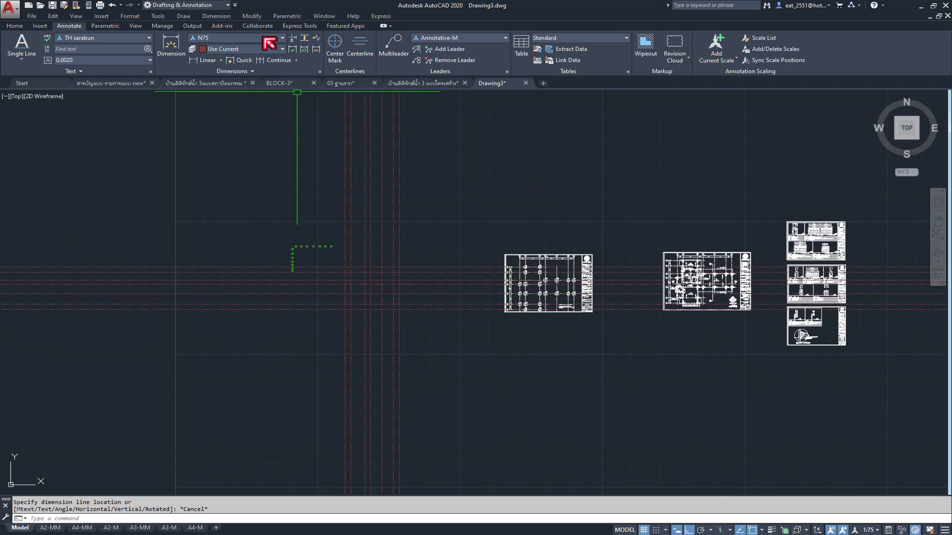
- Check the dimension style list, keeping N75 current, and return to the Home tools
{"action": "scroll", "coordinate": [493, 293], "scroll_direction": "up", "scroll_amount": 4}
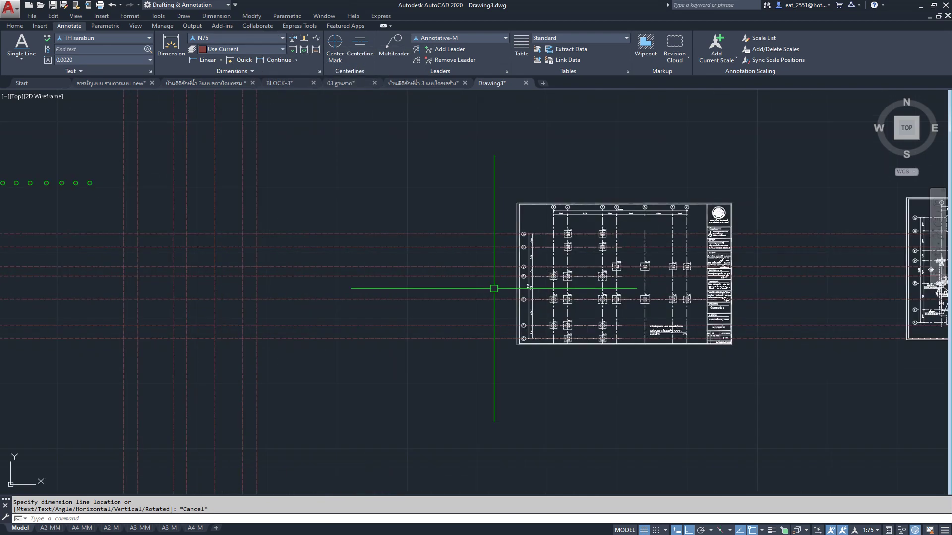
{"action": "left_click", "coordinate": [257, 39]}
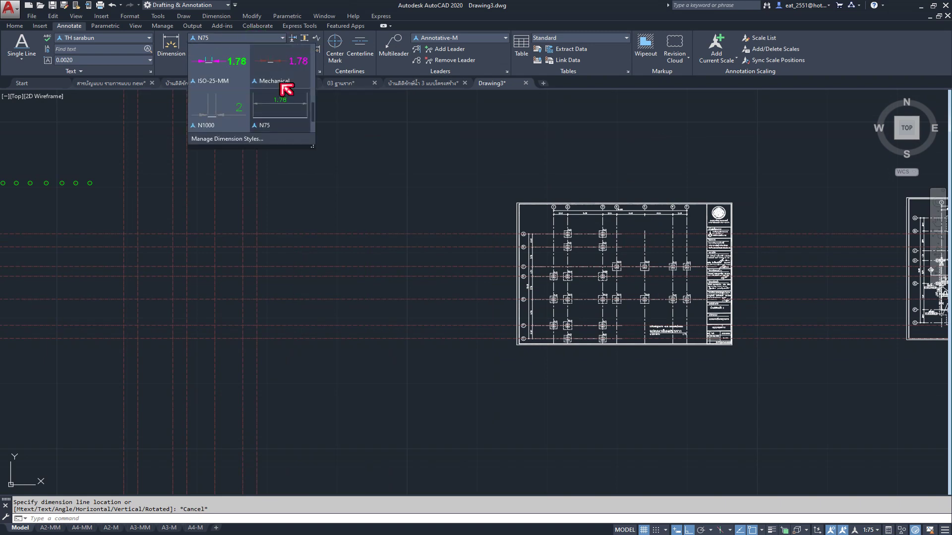
{"action": "scroll", "coordinate": [290, 115], "scroll_direction": "down", "scroll_amount": 1}
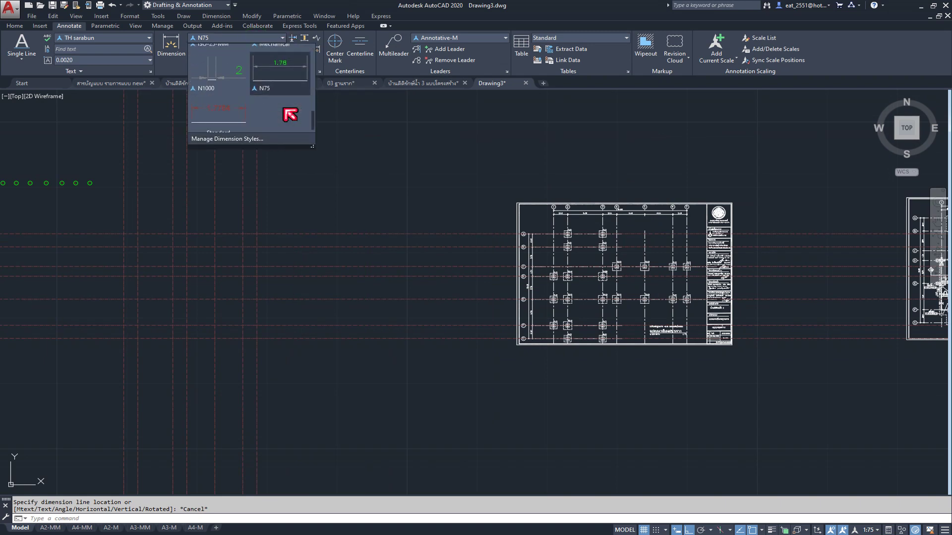
{"action": "scroll", "coordinate": [289, 115], "scroll_direction": "up", "scroll_amount": 2}
{"action": "scroll", "coordinate": [290, 115], "scroll_direction": "up", "scroll_amount": 1}
{"action": "scroll", "coordinate": [290, 115], "scroll_direction": "up", "scroll_amount": 1}
{"action": "scroll", "coordinate": [290, 115], "scroll_direction": "up", "scroll_amount": 1}
{"action": "scroll", "coordinate": [290, 115], "scroll_direction": "up", "scroll_amount": 1}
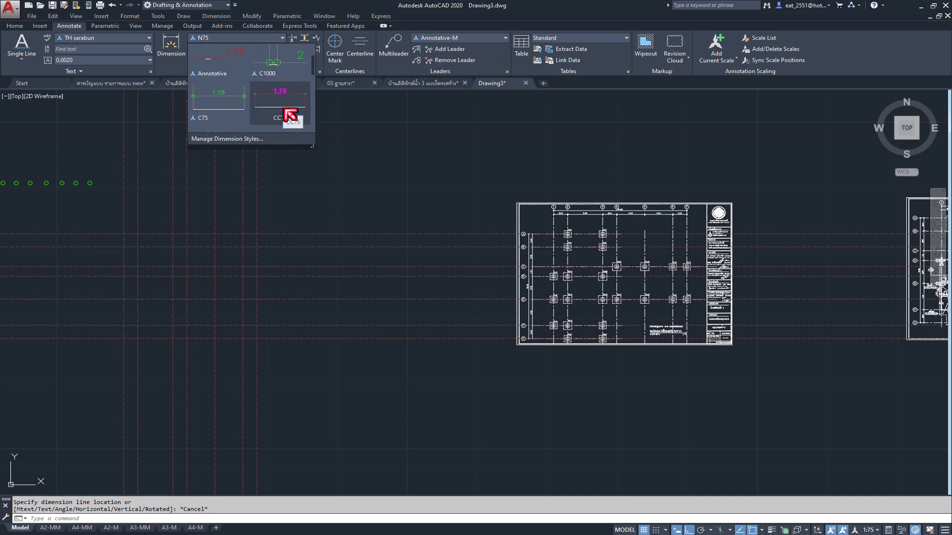
{"action": "left_click", "coordinate": [348, 156]}
{"action": "scroll", "coordinate": [436, 163], "scroll_direction": "down", "scroll_amount": 2}
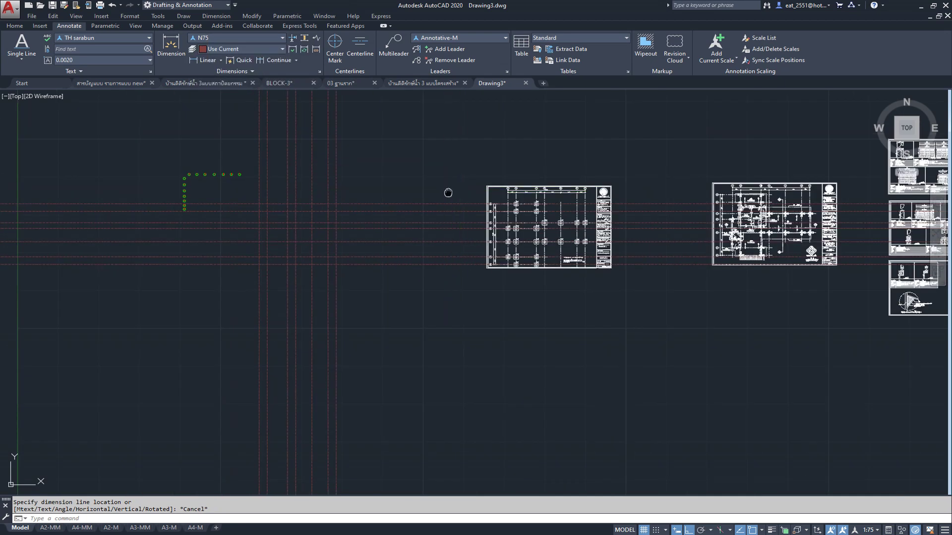
{"action": "middle_click_drag", "start_coordinate": [446, 192], "coordinate": [528, 198]}
{"action": "scroll", "coordinate": [601, 212], "scroll_direction": "up", "scroll_amount": 5}
{"action": "scroll", "coordinate": [559, 187], "scroll_direction": "down", "scroll_amount": 4}
{"action": "middle_click_drag", "start_coordinate": [559, 187], "coordinate": [821, 232]}
{"action": "scroll", "coordinate": [573, 233], "scroll_direction": "up", "scroll_amount": 2}
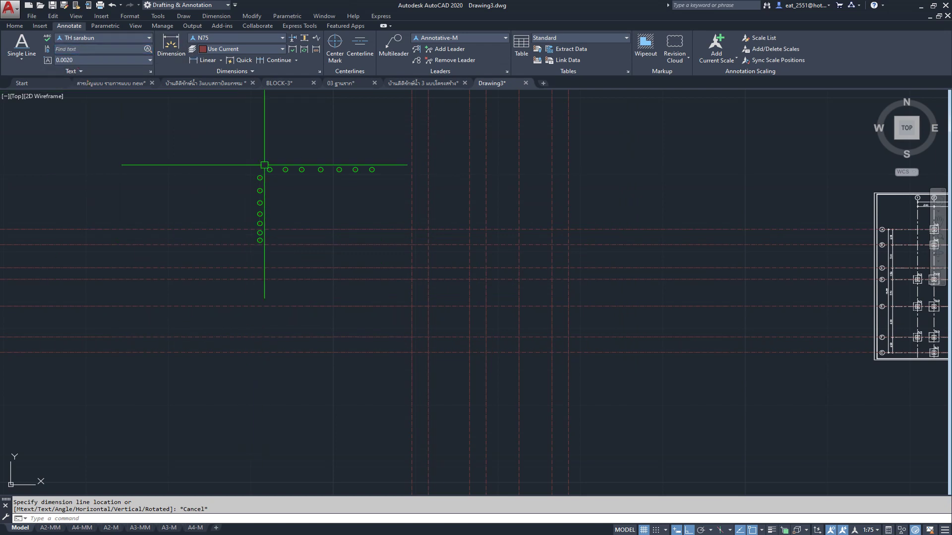
{"action": "left_click", "coordinate": [14, 26]}
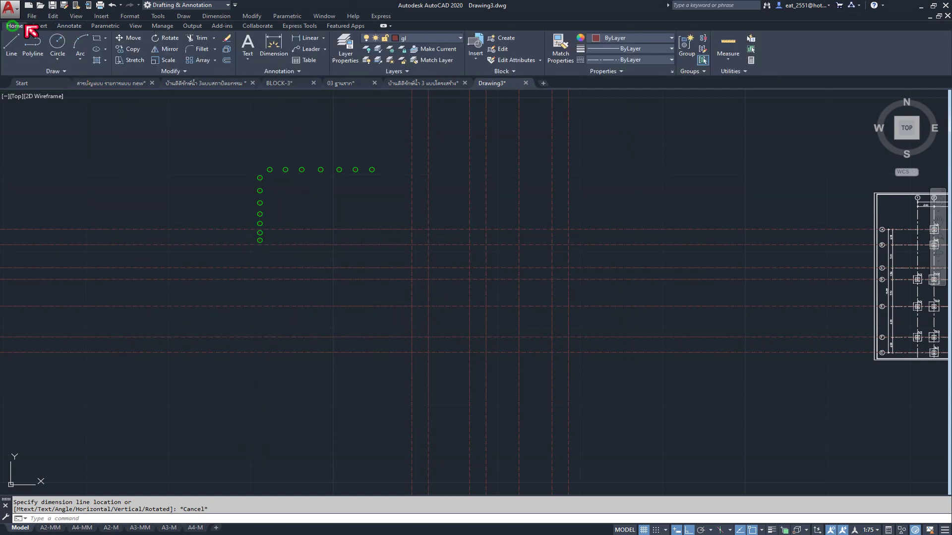
- Offset a horizontal grid line up and a vertical grid line left by 3
{"action": "left_click", "coordinate": [226, 60]}
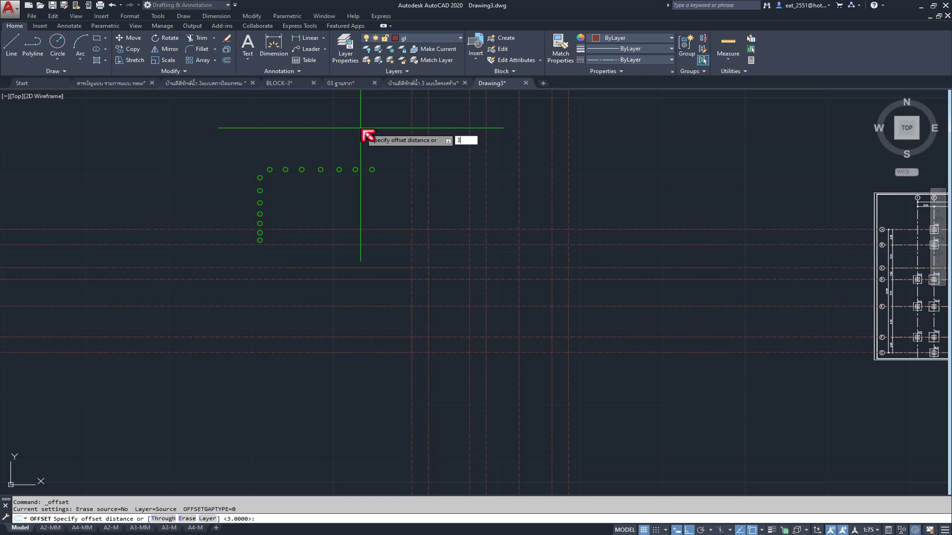
{"action": "key", "text": "Return"}
{"action": "left_click", "coordinate": [605, 230]}
{"action": "left_click", "coordinate": [614, 157]}
{"action": "left_click", "coordinate": [413, 239]}
{"action": "left_click", "coordinate": [377, 237]}
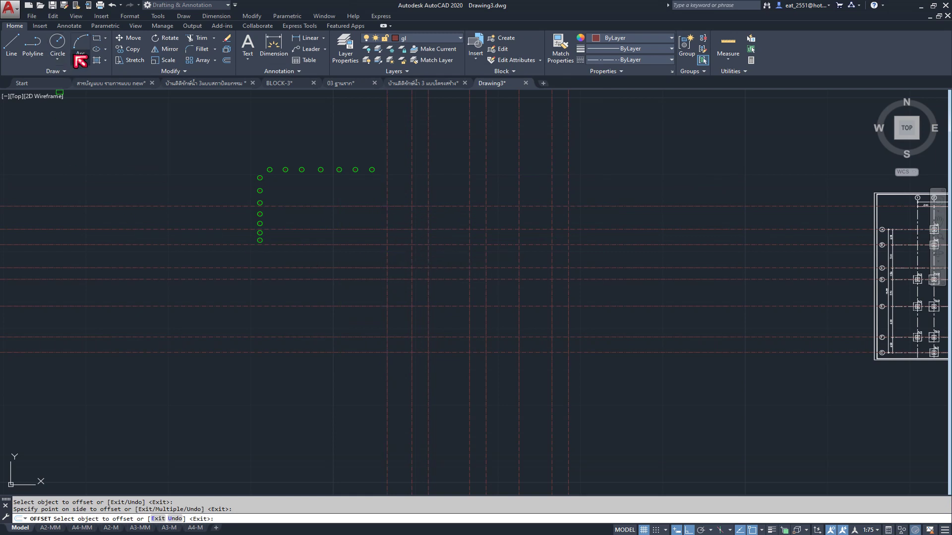
- Draw a boundary rectangle around the grid and erase the long horizontal red line
{"action": "left_click", "coordinate": [98, 39]}
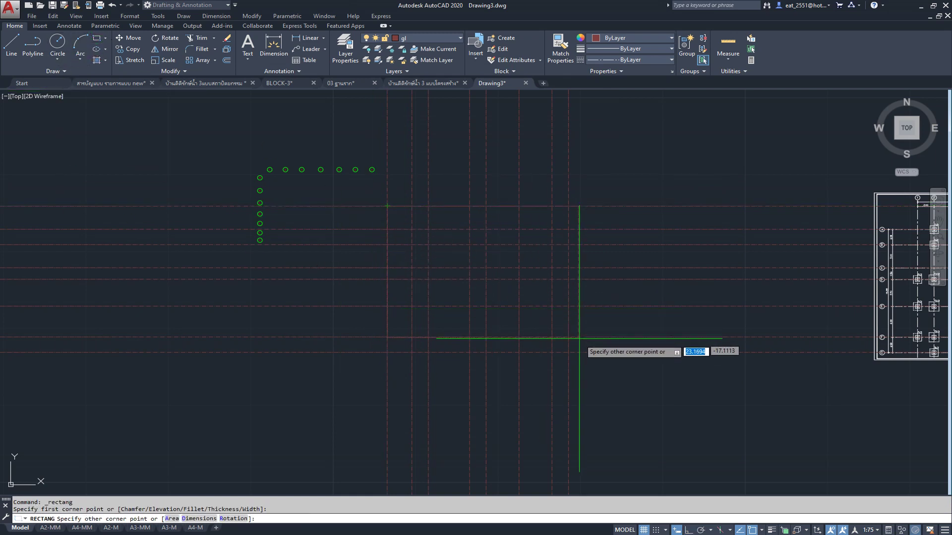
{"action": "scroll", "coordinate": [580, 362], "scroll_direction": "up", "scroll_amount": 2}
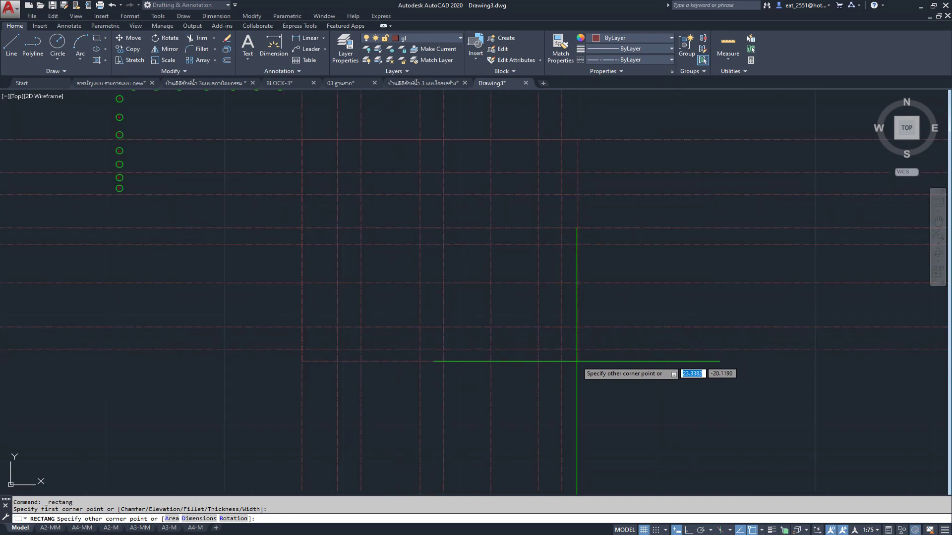
{"action": "left_click", "coordinate": [572, 358]}
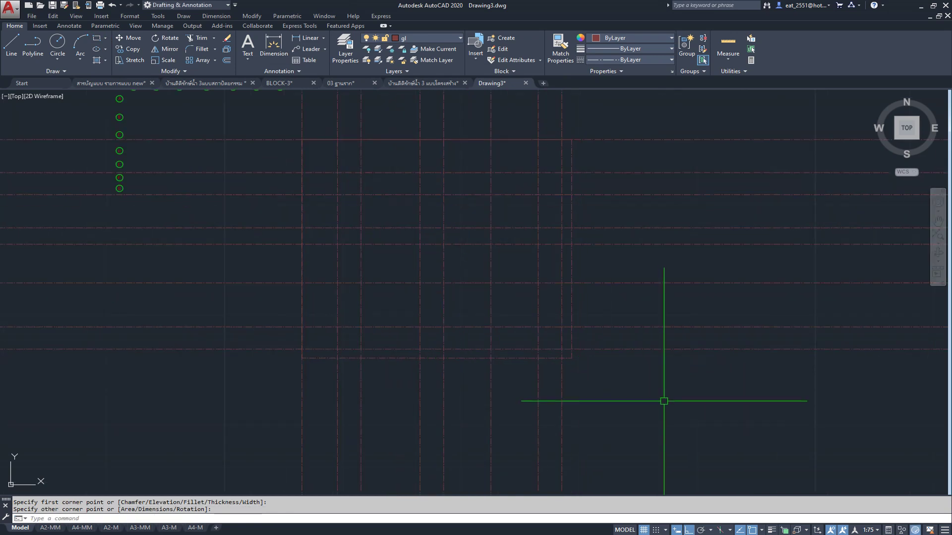
{"action": "scroll", "coordinate": [554, 299], "scroll_direction": "down", "scroll_amount": 1}
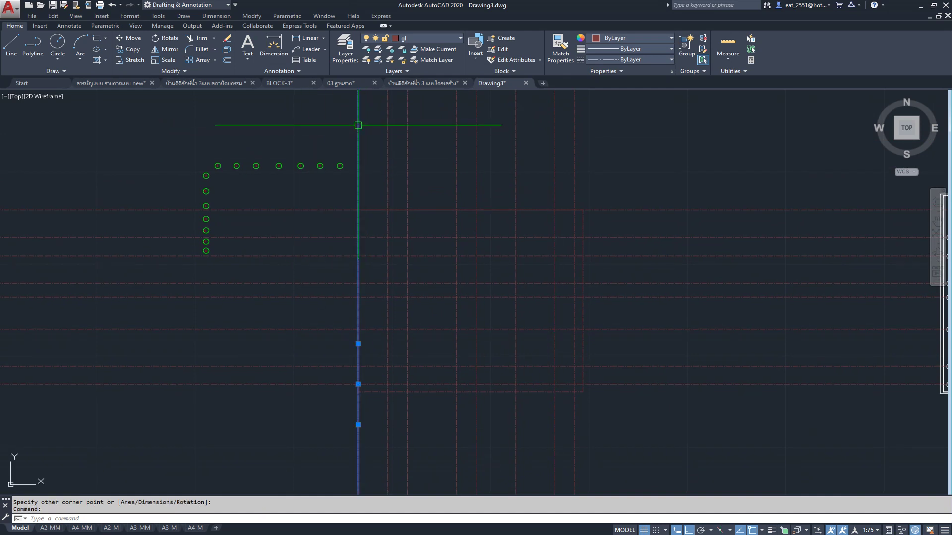
{"action": "left_click", "coordinate": [687, 211]}
{"action": "key", "text": "Delete"}
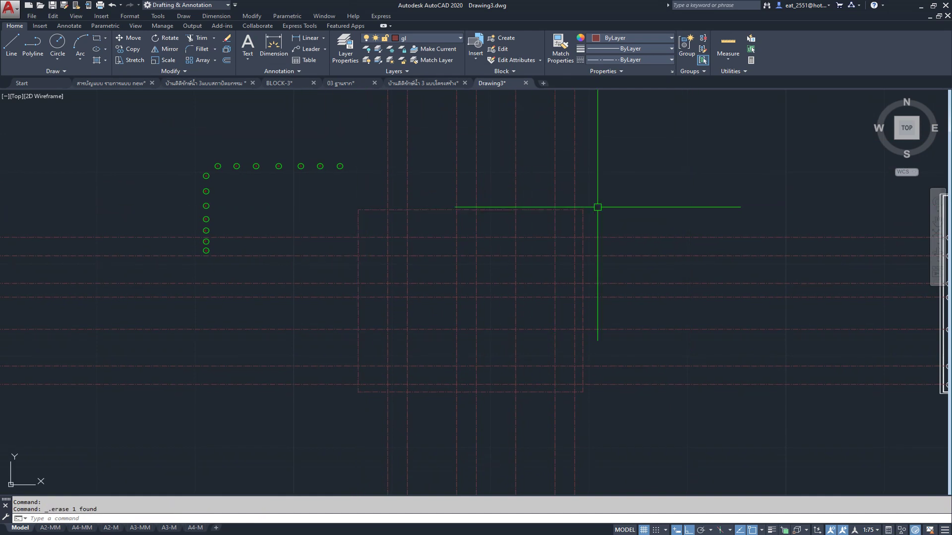
{"action": "left_click", "coordinate": [199, 38]}
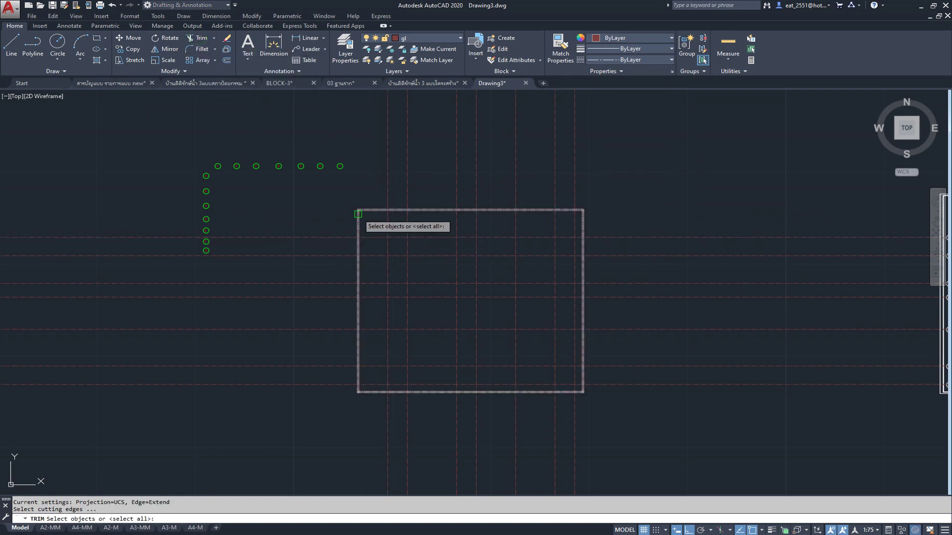
{"action": "left_click", "coordinate": [368, 211]}
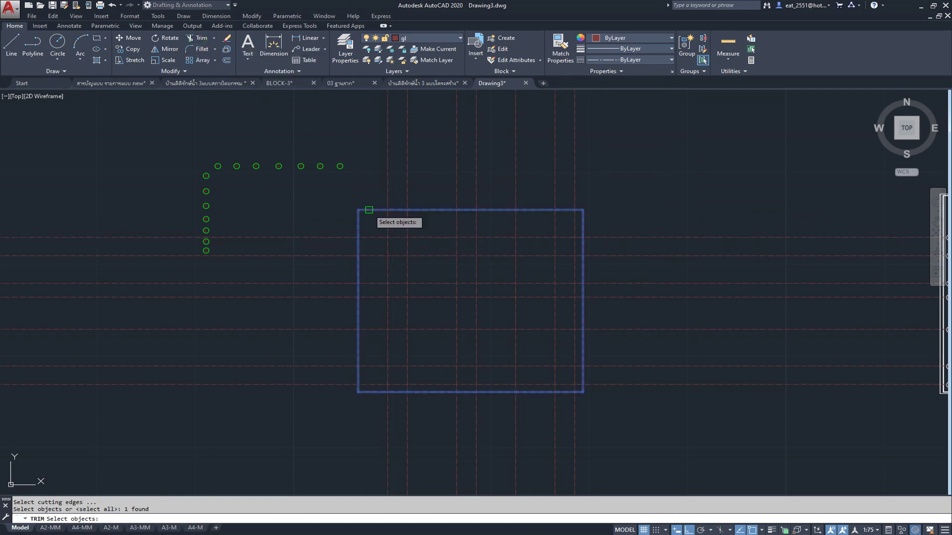
{"action": "key", "text": "Return"}
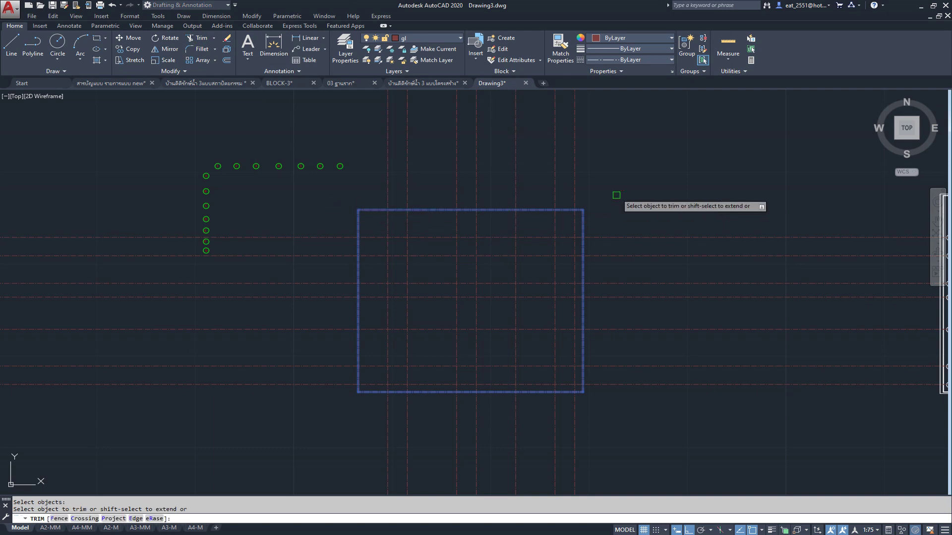
{"action": "left_click_drag", "start_coordinate": [563, 141], "coordinate": [380, 146]}
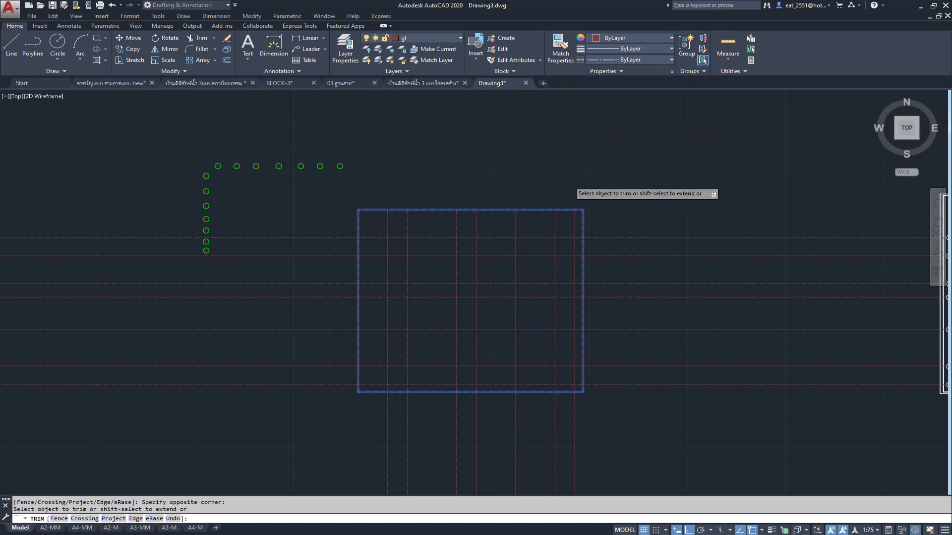
{"action": "scroll", "coordinate": [567, 181], "scroll_direction": "down", "scroll_amount": 3}
{"action": "left_click_drag", "start_coordinate": [669, 180], "coordinate": [582, 328]}
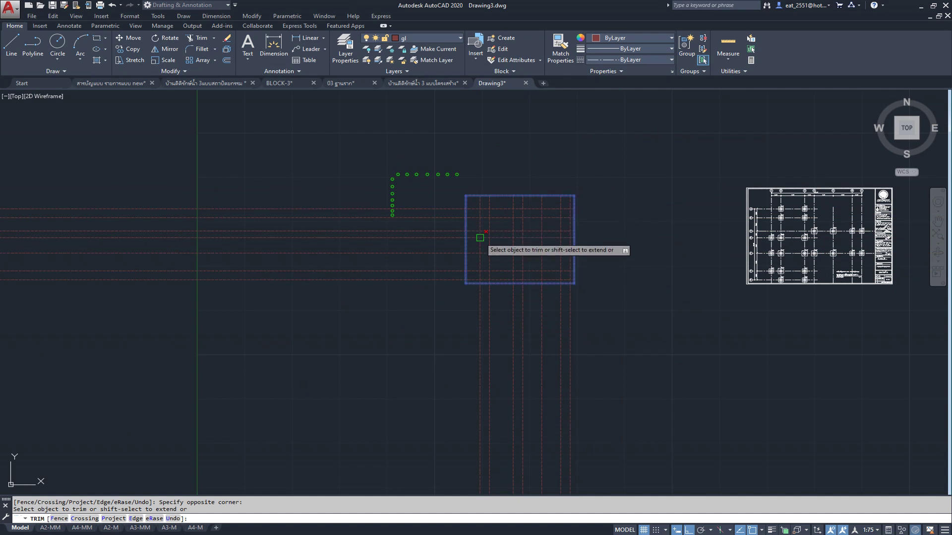
{"action": "left_click_drag", "start_coordinate": [648, 325], "coordinate": [345, 374]}
{"action": "left_click_drag", "start_coordinate": [330, 184], "coordinate": [309, 246]}
{"action": "scroll", "coordinate": [541, 194], "scroll_direction": "up", "scroll_amount": 3}
{"action": "key", "text": "Return"}
{"action": "left_click", "coordinate": [447, 205]}
{"action": "key", "text": "Delete"}
{"action": "scroll", "coordinate": [585, 443], "scroll_direction": "up", "scroll_amount": 1}
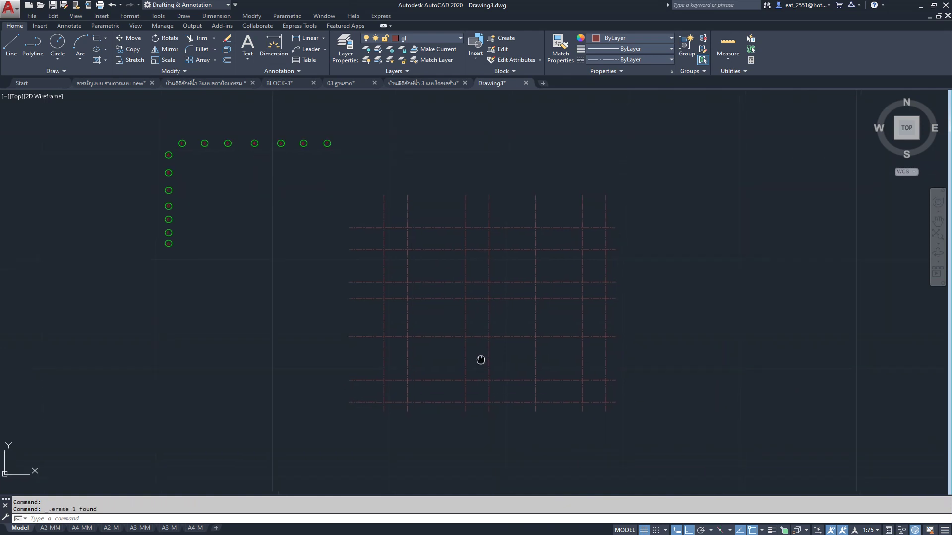
{"action": "scroll", "coordinate": [472, 359], "scroll_direction": "down", "scroll_amount": 2}
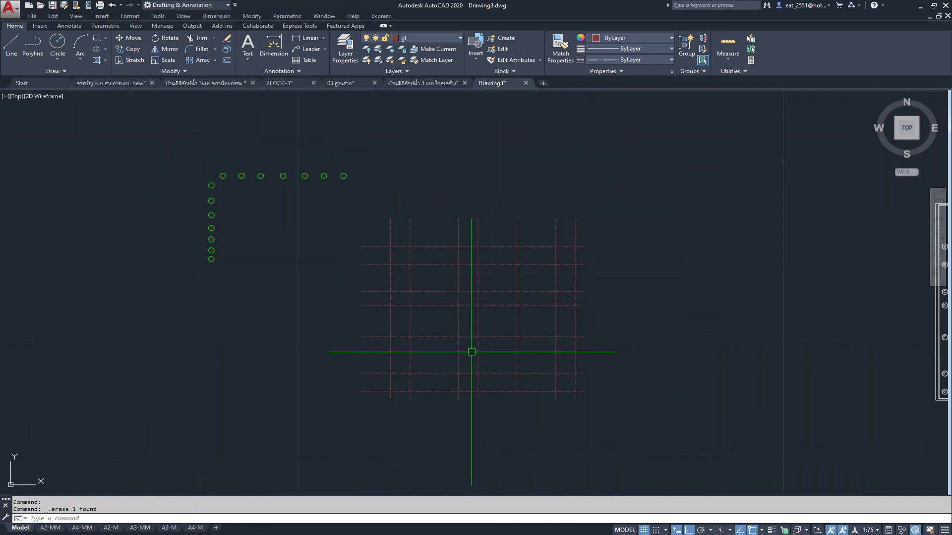
{"action": "scroll", "coordinate": [210, 159], "scroll_direction": "up", "scroll_amount": 2}
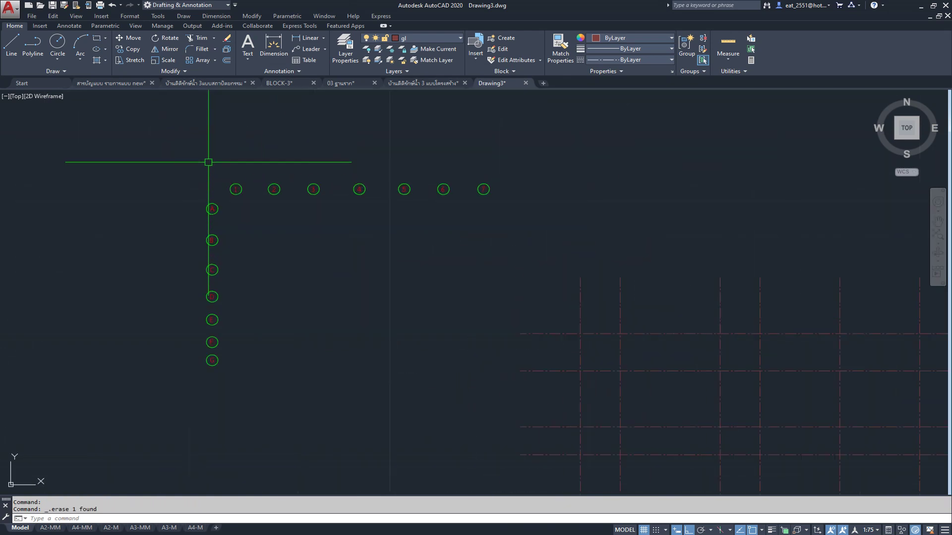
{"action": "scroll", "coordinate": [208, 168], "scroll_direction": "up", "scroll_amount": 3}
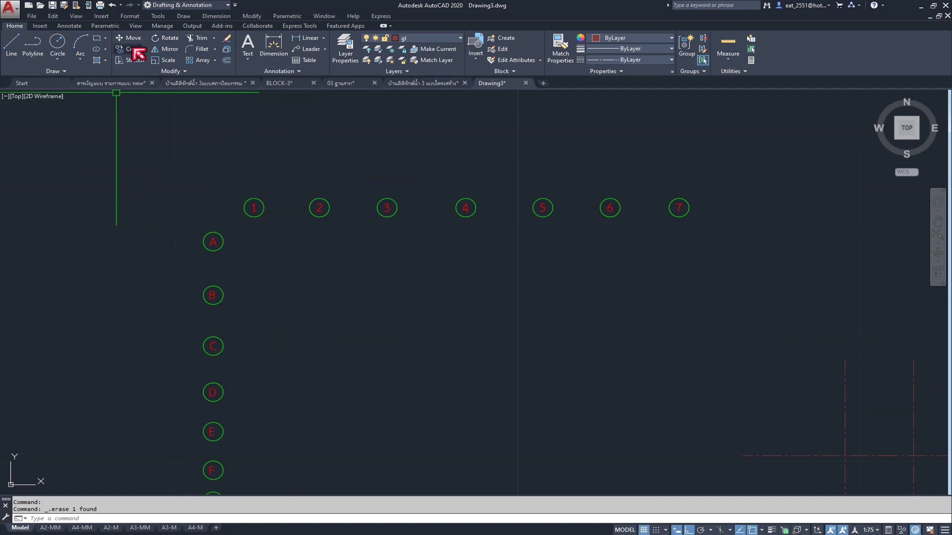
{"action": "left_click", "coordinate": [285, 165]}
{"action": "left_click", "coordinate": [233, 225]}
{"action": "key", "text": "Return"}
- Move bubble 1 onto the top end of grid line 1
{"action": "scroll", "coordinate": [256, 223], "scroll_direction": "up", "scroll_amount": 4}
{"action": "scroll", "coordinate": [238, 220], "scroll_direction": "up", "scroll_amount": 2}
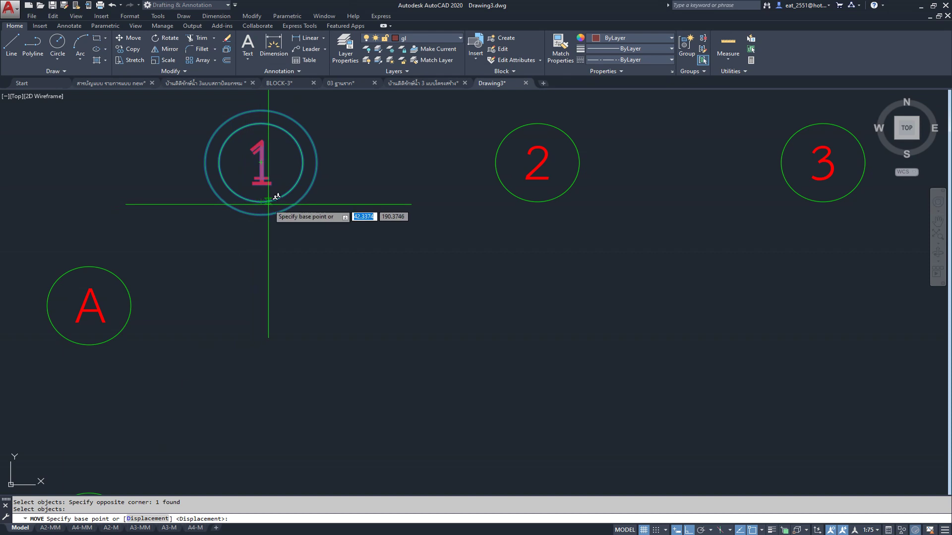
{"action": "scroll", "coordinate": [269, 209], "scroll_direction": "down", "scroll_amount": 5}
{"action": "key", "text": "Escape"}
{"action": "left_click", "coordinate": [323, 173]}
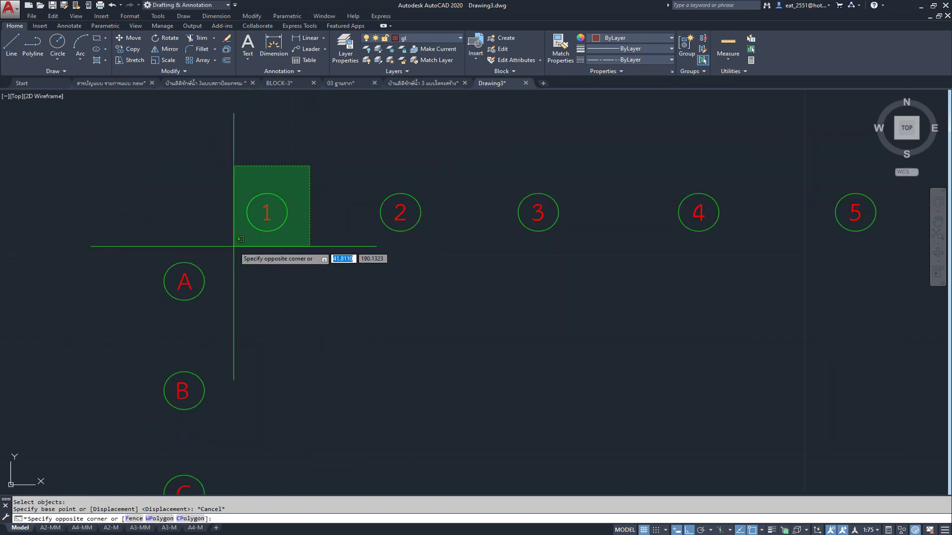
{"action": "left_click", "coordinate": [128, 37]}
{"action": "scroll", "coordinate": [277, 222], "scroll_direction": "down", "scroll_amount": 5}
{"action": "scroll", "coordinate": [485, 276], "scroll_direction": "up", "scroll_amount": 5}
{"action": "scroll", "coordinate": [485, 229], "scroll_direction": "down", "scroll_amount": 5}
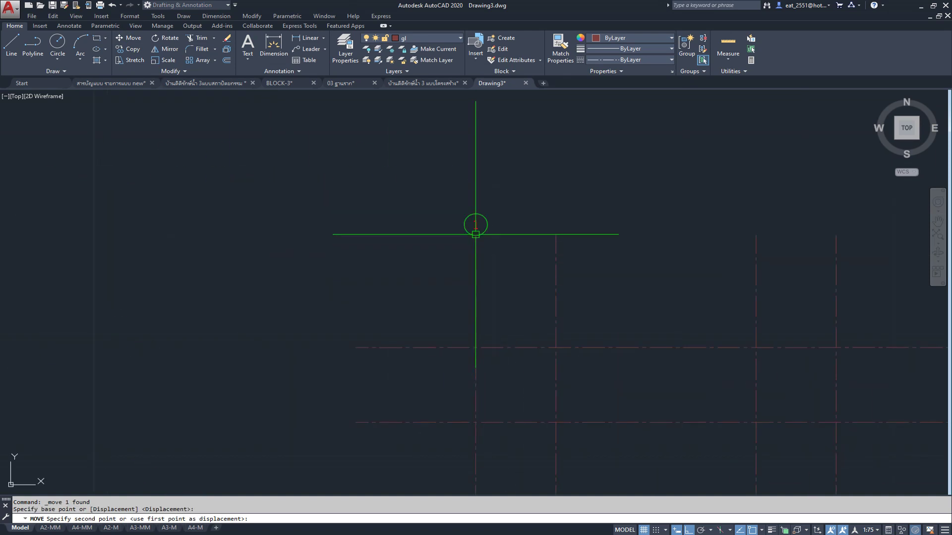
{"action": "scroll", "coordinate": [453, 291], "scroll_direction": "up", "scroll_amount": 3}
{"action": "left_click", "coordinate": [496, 237]}
{"action": "scroll", "coordinate": [475, 231], "scroll_direction": "up", "scroll_amount": 3}
{"action": "scroll", "coordinate": [475, 231], "scroll_direction": "down", "scroll_amount": 2}
{"action": "scroll", "coordinate": [449, 236], "scroll_direction": "down", "scroll_amount": 3}
{"action": "scroll", "coordinate": [448, 240], "scroll_direction": "up", "scroll_amount": 2}
{"action": "scroll", "coordinate": [443, 242], "scroll_direction": "up", "scroll_amount": 2}
- Move bubble 2 with its number onto the top of grid line 2
{"action": "middle_click_drag", "start_coordinate": [254, 187], "coordinate": [325, 233]}
{"action": "scroll", "coordinate": [198, 203], "scroll_direction": "up", "scroll_amount": 4}
{"action": "key", "text": "Return"}
{"action": "left_click_drag", "start_coordinate": [256, 166], "coordinate": [165, 239]}
{"action": "key", "text": "Return"}
{"action": "scroll", "coordinate": [212, 202], "scroll_direction": "up", "scroll_amount": 4}
{"action": "scroll", "coordinate": [238, 230], "scroll_direction": "up", "scroll_amount": 1}
{"action": "left_click", "coordinate": [236, 237]}
{"action": "scroll", "coordinate": [199, 198], "scroll_direction": "down", "scroll_amount": 3}
{"action": "scroll", "coordinate": [199, 174], "scroll_direction": "down", "scroll_amount": 3}
{"action": "scroll", "coordinate": [397, 223], "scroll_direction": "up", "scroll_amount": 4}
{"action": "left_click", "coordinate": [475, 255]}
{"action": "scroll", "coordinate": [357, 282], "scroll_direction": "down", "scroll_amount": 3}
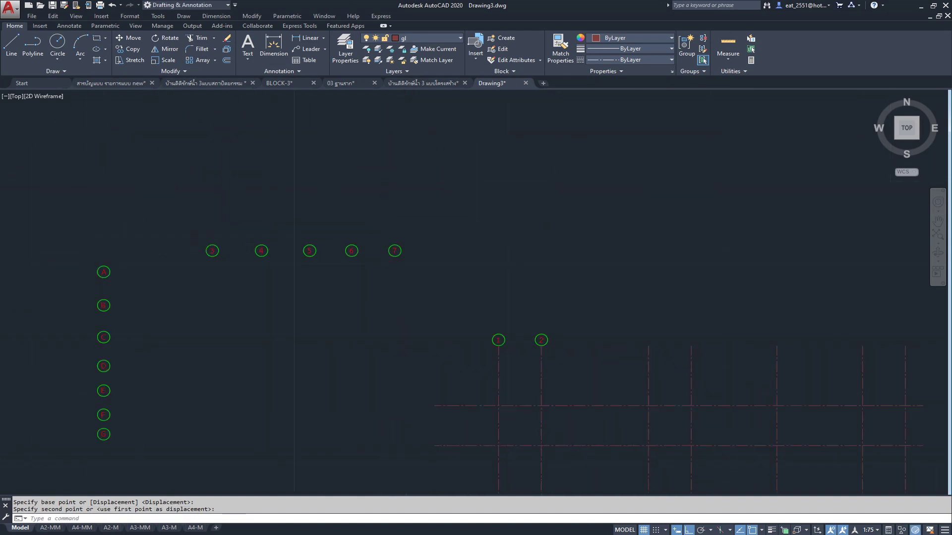
{"action": "scroll", "coordinate": [235, 248], "scroll_direction": "up", "scroll_amount": 3}
- Move bubble 3 with its number onto the top of grid line 3
{"action": "key", "text": "Return"}
{"action": "left_click_drag", "start_coordinate": [234, 234], "coordinate": [153, 315]}
{"action": "key", "text": "Return"}
{"action": "scroll", "coordinate": [196, 278], "scroll_direction": "up", "scroll_amount": 2}
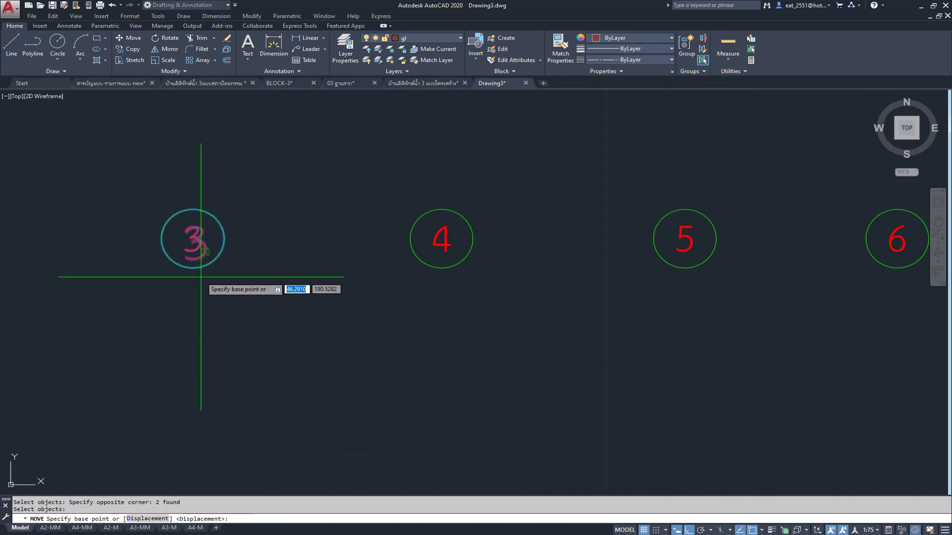
{"action": "left_click", "coordinate": [194, 266]}
{"action": "scroll", "coordinate": [148, 218], "scroll_direction": "down", "scroll_amount": 3}
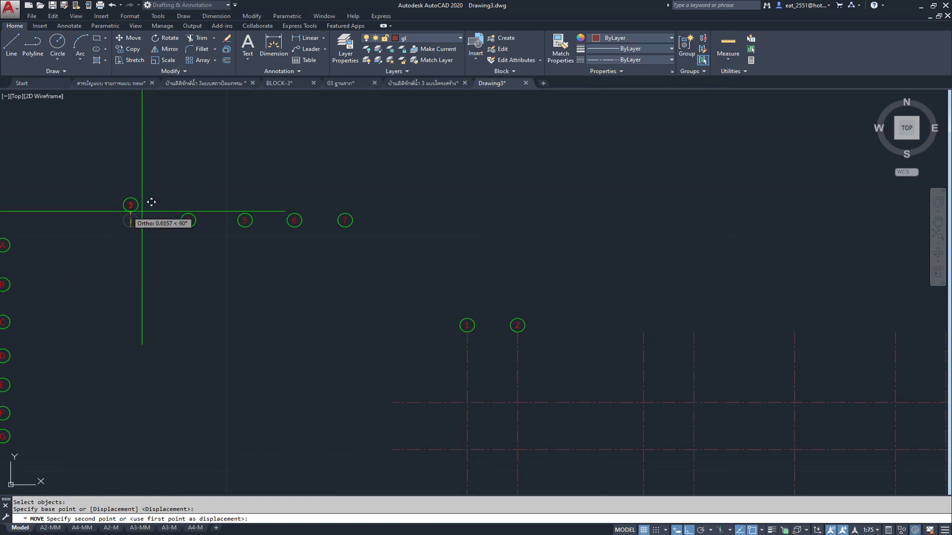
{"action": "left_click", "coordinate": [643, 330]}
- Move bubble 4, snapping its bottom onto the top of grid line 4
{"action": "key", "text": "Return"}
{"action": "left_click_drag", "start_coordinate": [218, 204], "coordinate": [119, 274]}
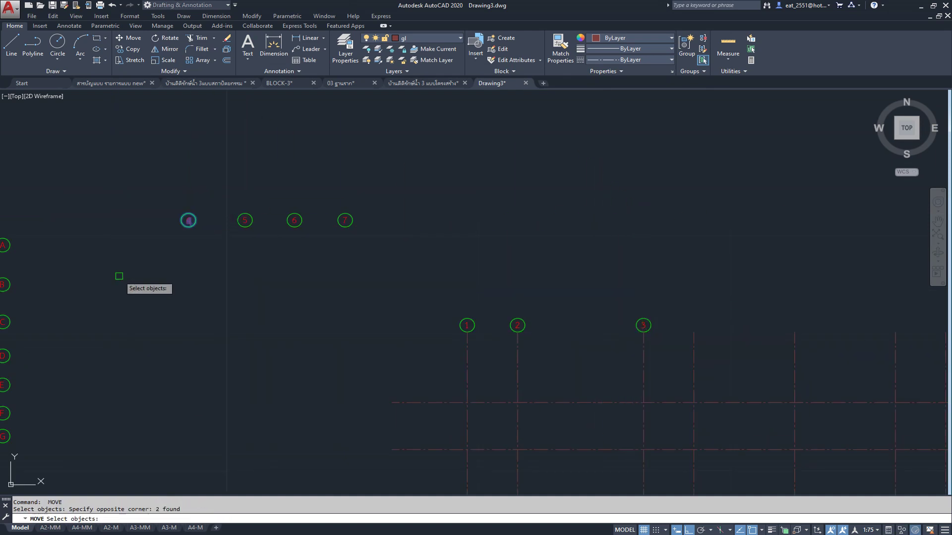
{"action": "key", "text": "Return"}
{"action": "scroll", "coordinate": [193, 233], "scroll_direction": "up", "scroll_amount": 3}
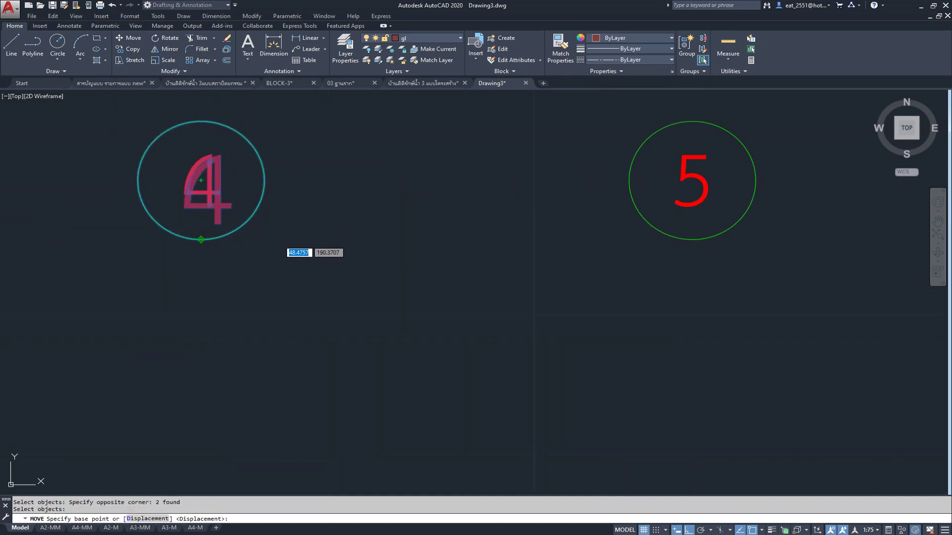
{"action": "left_click", "coordinate": [201, 240]}
{"action": "scroll", "coordinate": [124, 187], "scroll_direction": "down", "scroll_amount": 4}
{"action": "scroll", "coordinate": [469, 259], "scroll_direction": "down", "scroll_amount": 2}
{"action": "scroll", "coordinate": [463, 244], "scroll_direction": "up", "scroll_amount": 3}
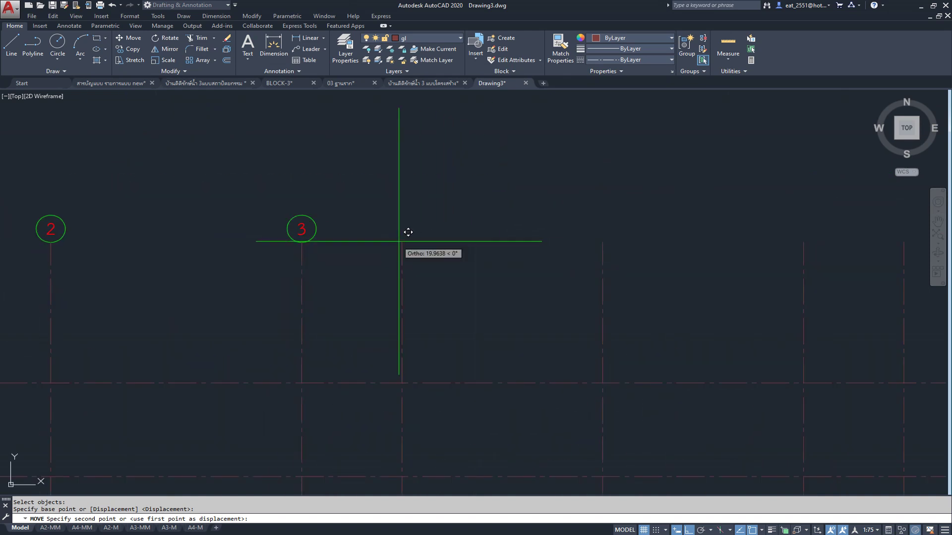
{"action": "left_click", "coordinate": [402, 242]}
{"action": "scroll", "coordinate": [330, 220], "scroll_direction": "down", "scroll_amount": 10}
- Move bubble 5 with its number onto the top of grid line 5
{"action": "left_click_drag", "start_coordinate": [282, 204], "coordinate": [198, 297]}
{"action": "key", "text": "Return"}
{"action": "scroll", "coordinate": [318, 213], "scroll_direction": "up", "scroll_amount": 5}
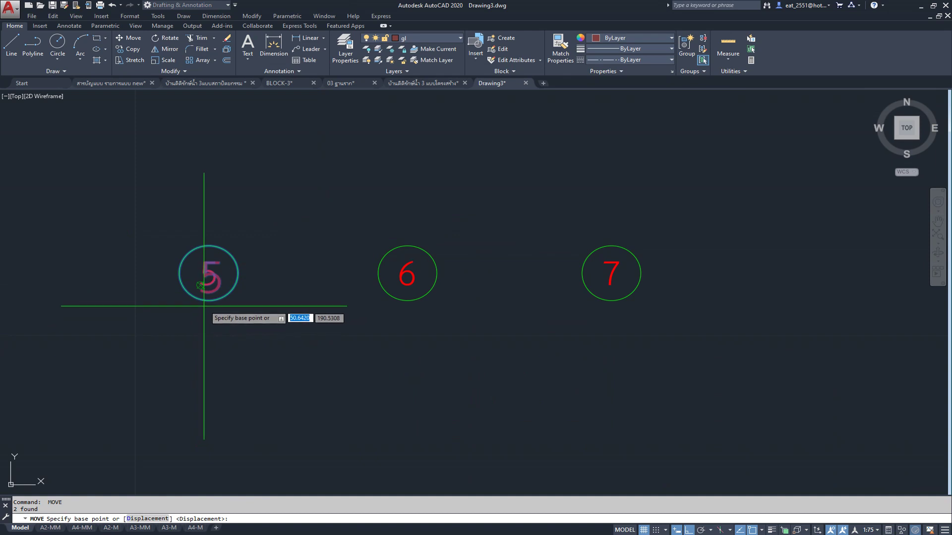
{"action": "left_click", "coordinate": [203, 307]}
{"action": "scroll", "coordinate": [160, 233], "scroll_direction": "down", "scroll_amount": 4}
{"action": "scroll", "coordinate": [650, 311], "scroll_direction": "up", "scroll_amount": 4}
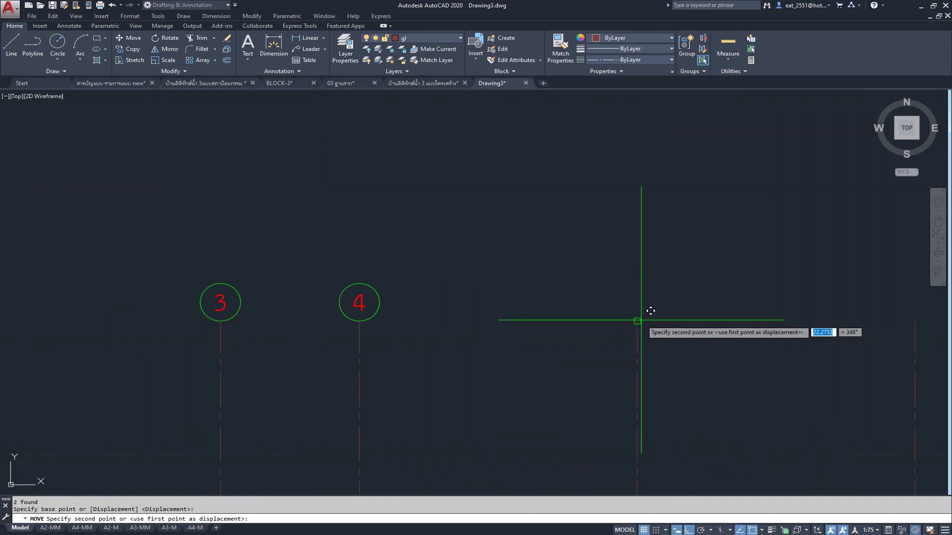
{"action": "left_click", "coordinate": [638, 320]}
{"action": "scroll", "coordinate": [457, 305], "scroll_direction": "down", "scroll_amount": 5}
- Move bubble 6 onto grid line 6, in line with bubbles 3–5
{"action": "left_click_drag", "start_coordinate": [138, 194], "coordinate": [78, 276]}
{"action": "scroll", "coordinate": [90, 233], "scroll_direction": "up", "scroll_amount": 5}
{"action": "key", "text": "Return"}
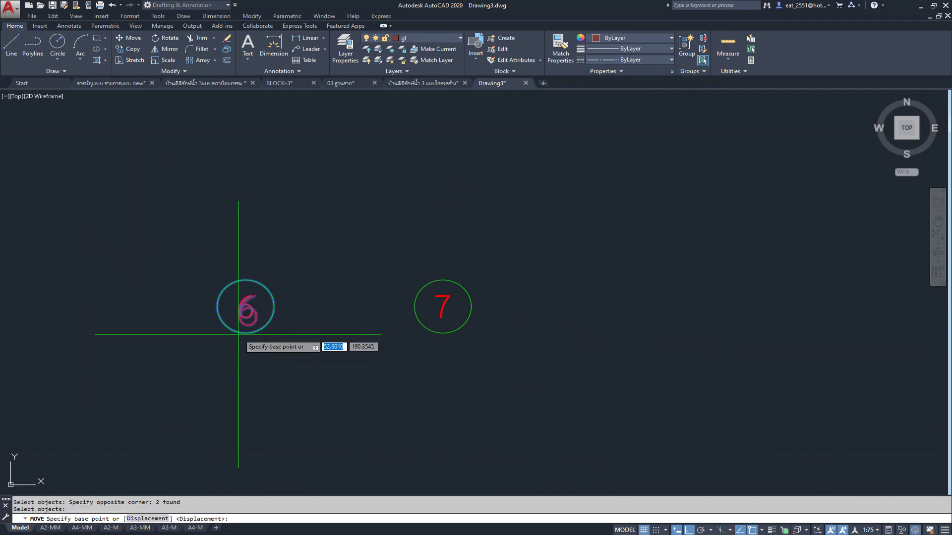
{"action": "left_click", "coordinate": [245, 335]}
{"action": "scroll", "coordinate": [206, 233], "scroll_direction": "down", "scroll_amount": 4}
{"action": "scroll", "coordinate": [674, 347], "scroll_direction": "up", "scroll_amount": 3}
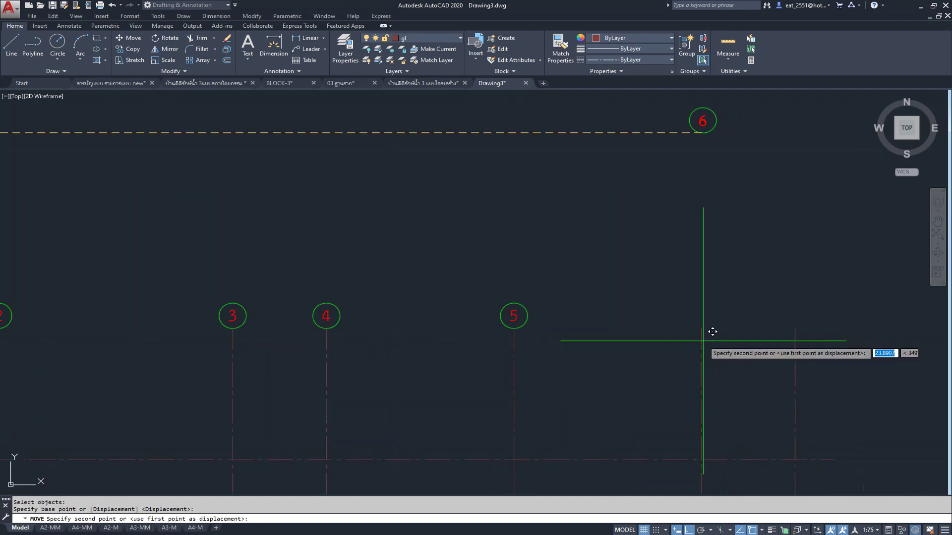
{"action": "left_click", "coordinate": [701, 325]}
{"action": "scroll", "coordinate": [335, 293], "scroll_direction": "down", "scroll_amount": 5}
- Move bubble 7 with its number onto the top of the last grid line
{"action": "key", "text": "Return"}
{"action": "left_click_drag", "start_coordinate": [267, 230], "coordinate": [195, 297]}
{"action": "key", "text": "Return"}
{"action": "scroll", "coordinate": [210, 261], "scroll_direction": "up", "scroll_amount": 5}
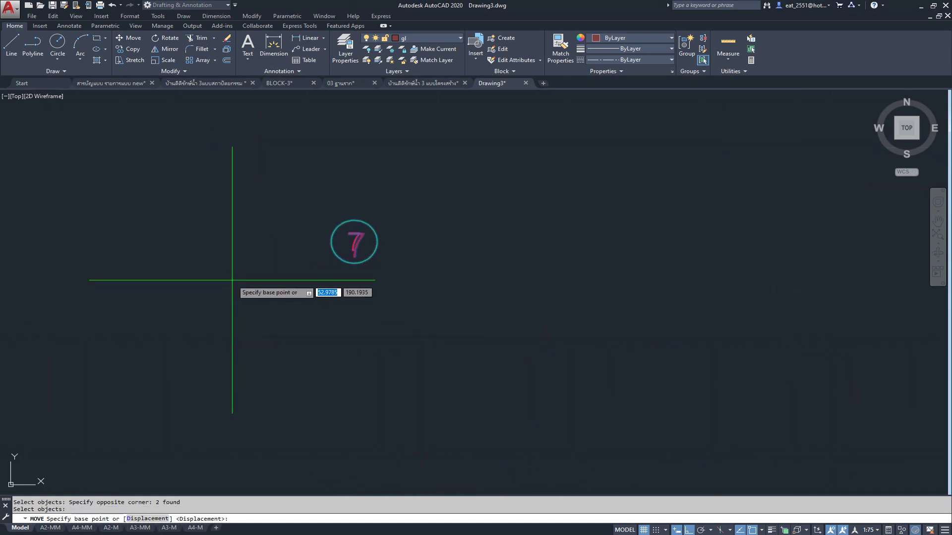
{"action": "left_click", "coordinate": [364, 258]}
{"action": "scroll", "coordinate": [278, 218], "scroll_direction": "down", "scroll_amount": 4}
{"action": "scroll", "coordinate": [595, 288], "scroll_direction": "up", "scroll_amount": 3}
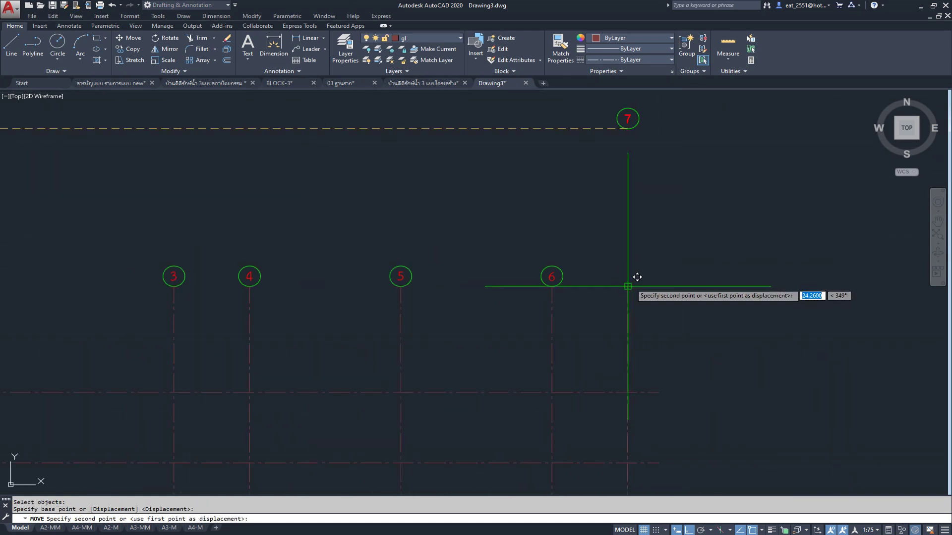
{"action": "left_click", "coordinate": [626, 276]}
{"action": "scroll", "coordinate": [623, 276], "scroll_direction": "down", "scroll_amount": 4}
{"action": "scroll", "coordinate": [471, 224], "scroll_direction": "up", "scroll_amount": 2}
{"action": "scroll", "coordinate": [471, 224], "scroll_direction": "up", "scroll_amount": 4}
- Select bubble A and its letter with a window
{"action": "left_click", "coordinate": [454, 179]}
{"action": "left_click", "coordinate": [324, 233]}
{"action": "key", "text": "Return"}
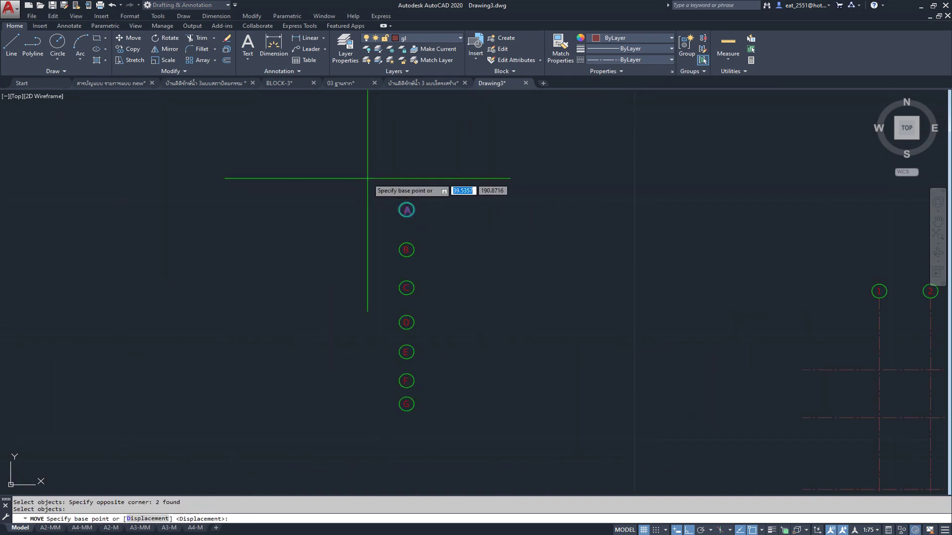
- Snap bubble A to the left end of horizontal grid line A
{"action": "scroll", "coordinate": [451, 193], "scroll_direction": "up", "scroll_amount": 5}
{"action": "left_click", "coordinate": [285, 249]}
{"action": "scroll", "coordinate": [495, 266], "scroll_direction": "down", "scroll_amount": 4}
{"action": "scroll", "coordinate": [459, 294], "scroll_direction": "up", "scroll_amount": 1}
{"action": "left_click", "coordinate": [425, 308]}
{"action": "scroll", "coordinate": [499, 246], "scroll_direction": "down", "scroll_amount": 2}
{"action": "mouse_move", "coordinate": [63, 140]}
{"action": "middle_mouse_down"}
{"action": "mouse_move", "coordinate": [403, 229]}
{"action": "mouse_move", "coordinate": [381, 204]}
{"action": "middle_mouse_up"}
- Move bubble B and its letter to the left end of its grid line
{"action": "key", "text": "Return"}
{"action": "left_click", "coordinate": [381, 204]}
{"action": "left_click", "coordinate": [282, 260]}
{"action": "key", "text": "Return"}
{"action": "scroll", "coordinate": [313, 236], "scroll_direction": "up", "scroll_amount": 2}
{"action": "scroll", "coordinate": [361, 237], "scroll_direction": "up", "scroll_amount": 2}
{"action": "left_click", "coordinate": [363, 239]}
{"action": "scroll", "coordinate": [348, 164], "scroll_direction": "down", "scroll_amount": 6}
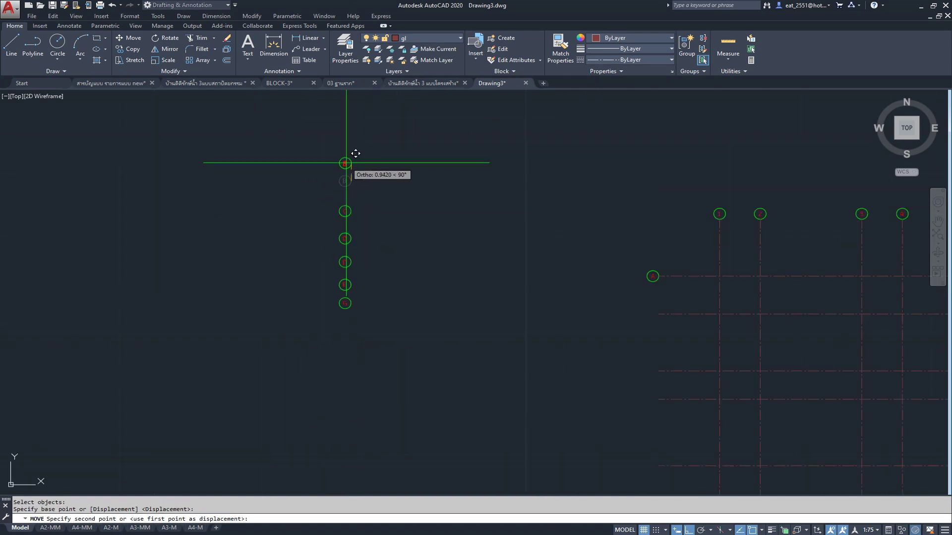
{"action": "left_click", "coordinate": [659, 313]}
- Move bubble C and its letter to the left end of its grid line
{"action": "key", "text": "Return"}
{"action": "left_click", "coordinate": [375, 187]}
{"action": "left_click", "coordinate": [310, 227]}
{"action": "key", "text": "Return"}
{"action": "scroll", "coordinate": [334, 193], "scroll_direction": "up", "scroll_amount": 2}
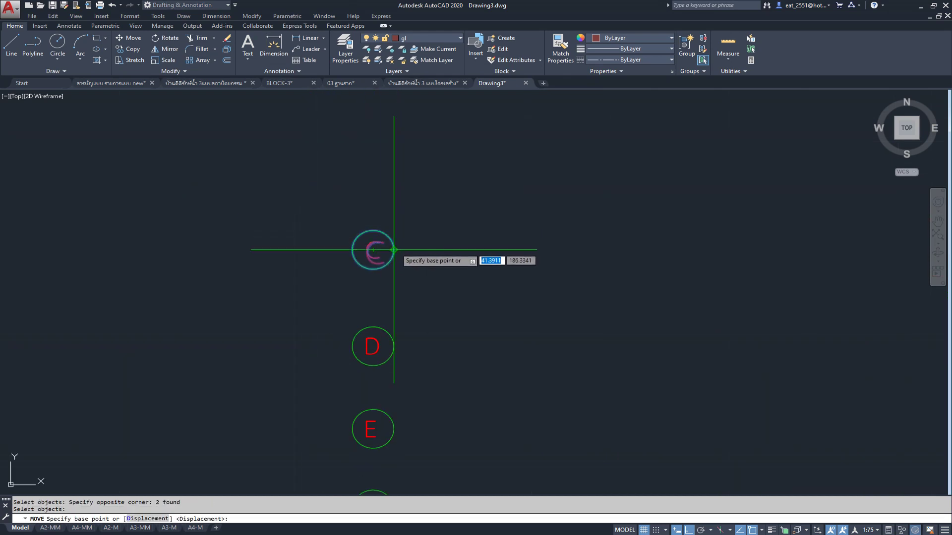
{"action": "left_click", "coordinate": [389, 250]}
{"action": "scroll", "coordinate": [302, 191], "scroll_direction": "down", "scroll_amount": 4}
{"action": "scroll", "coordinate": [312, 181], "scroll_direction": "up", "scroll_amount": 5}
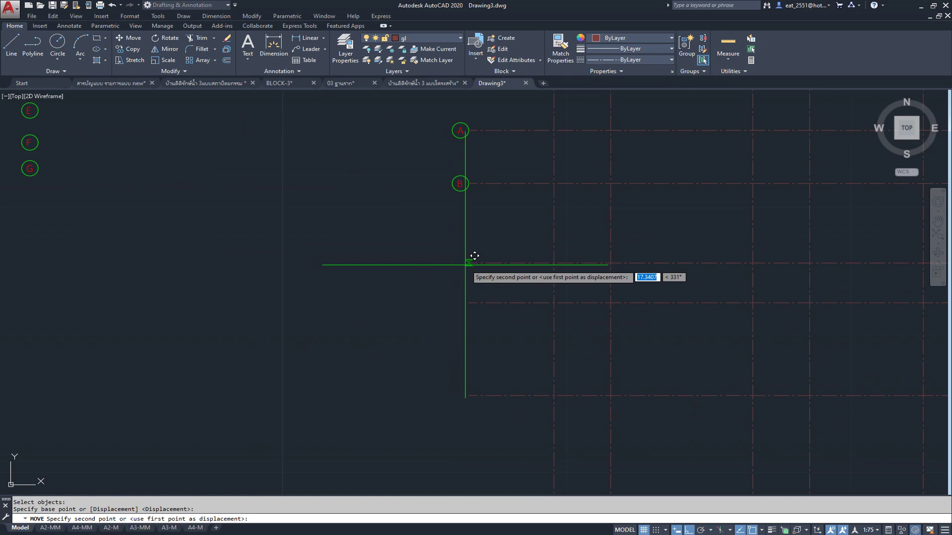
{"action": "left_click", "coordinate": [463, 263]}
{"action": "scroll", "coordinate": [304, 232], "scroll_direction": "down", "scroll_amount": 3}
- Move bubble D and its letter to the left end of its grid line
{"action": "key", "text": "Return"}
{"action": "scroll", "coordinate": [317, 232], "scroll_direction": "up", "scroll_amount": 1}
{"action": "left_click", "coordinate": [329, 209]}
{"action": "left_click", "coordinate": [257, 248]}
{"action": "key", "text": "Return"}
{"action": "scroll", "coordinate": [261, 233], "scroll_direction": "up", "scroll_amount": 3}
{"action": "left_click", "coordinate": [323, 242]}
{"action": "scroll", "coordinate": [493, 272], "scroll_direction": "down", "scroll_amount": 5}
{"action": "scroll", "coordinate": [456, 284], "scroll_direction": "up", "scroll_amount": 1}
{"action": "scroll", "coordinate": [455, 284], "scroll_direction": "up", "scroll_amount": 1}
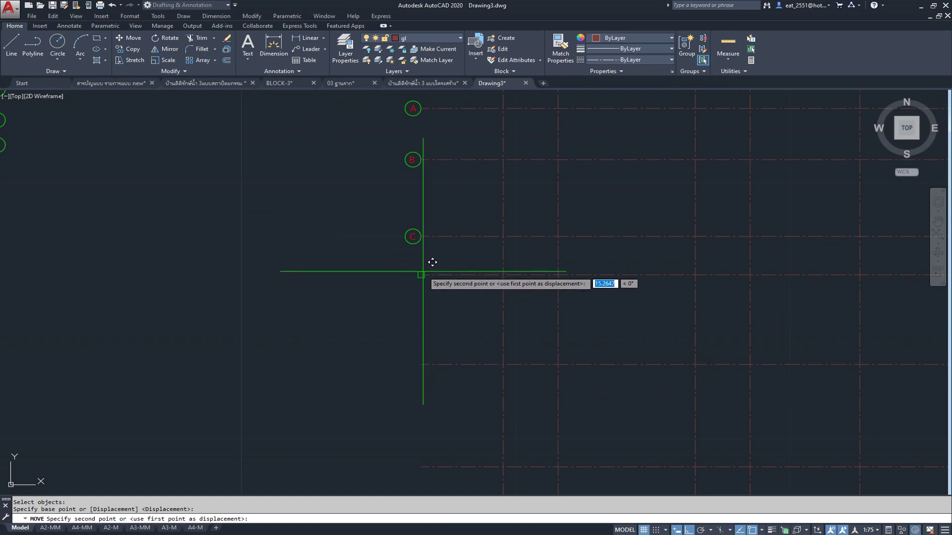
{"action": "left_click", "coordinate": [431, 264]}
{"action": "scroll", "coordinate": [431, 264], "scroll_direction": "down", "scroll_amount": 3}
{"action": "scroll", "coordinate": [385, 202], "scroll_direction": "up", "scroll_amount": 3}
- Move bubble E and its letter to the left end of the line below D
{"action": "key", "text": "Return"}
{"action": "left_click", "coordinate": [404, 147]}
{"action": "left_click", "coordinate": [321, 200]}
{"action": "scroll", "coordinate": [363, 160], "scroll_direction": "up", "scroll_amount": 1}
{"action": "key", "text": "Return"}
{"action": "scroll", "coordinate": [370, 167], "scroll_direction": "up", "scroll_amount": 5}
{"action": "scroll", "coordinate": [398, 212], "scroll_direction": "down", "scroll_amount": 3}
{"action": "scroll", "coordinate": [238, 187], "scroll_direction": "down", "scroll_amount": 2}
{"action": "scroll", "coordinate": [538, 333], "scroll_direction": "up", "scroll_amount": 3}
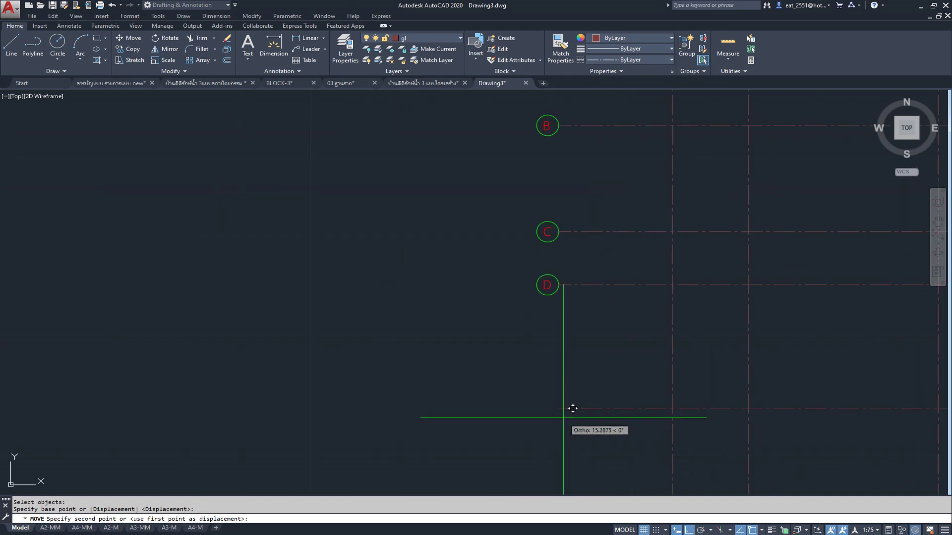
{"action": "left_click", "coordinate": [547, 408]}
{"action": "scroll", "coordinate": [372, 144], "scroll_direction": "down", "scroll_amount": 5}
{"action": "scroll", "coordinate": [272, 129], "scroll_direction": "up", "scroll_amount": 2}
{"action": "scroll", "coordinate": [247, 233], "scroll_direction": "up", "scroll_amount": 1}
{"action": "scroll", "coordinate": [248, 233], "scroll_direction": "up", "scroll_amount": 5}
- Move bubble F and its letter to the left end of its grid line
{"action": "left_click", "coordinate": [238, 124]}
{"action": "left_click", "coordinate": [108, 202]}
{"action": "key", "text": "space"}
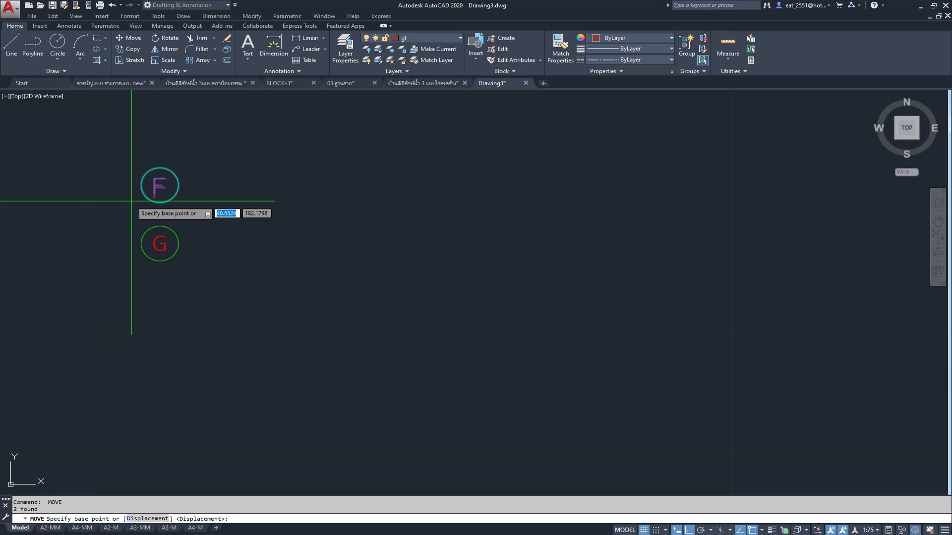
{"action": "scroll", "coordinate": [188, 175], "scroll_direction": "down", "scroll_amount": 4}
{"action": "scroll", "coordinate": [372, 223], "scroll_direction": "up", "scroll_amount": 3}
{"action": "left_click", "coordinate": [426, 296]}
{"action": "scroll", "coordinate": [331, 204], "scroll_direction": "down", "scroll_amount": 3}
{"action": "scroll", "coordinate": [330, 243], "scroll_direction": "down", "scroll_amount": 2}
- Move bubble G to the left end of the bottom grid line
{"action": "middle_click_drag", "start_coordinate": [246, 176], "coordinate": [295, 223]}
{"action": "scroll", "coordinate": [296, 223], "scroll_direction": "up", "scroll_amount": 4}
{"action": "left_click_drag", "start_coordinate": [303, 181], "coordinate": [149, 275]}
{"action": "key", "text": "Return"}
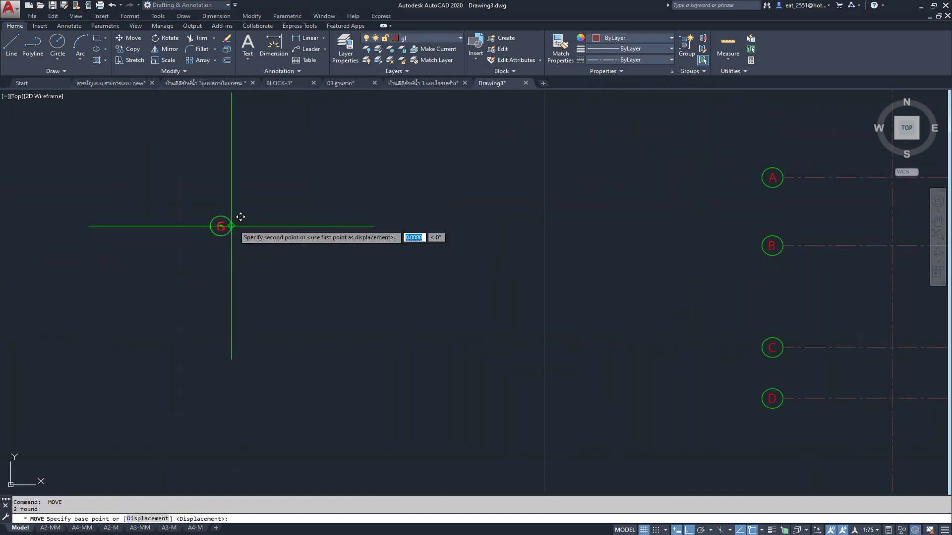
{"action": "scroll", "coordinate": [202, 175], "scroll_direction": "down", "scroll_amount": 4}
{"action": "scroll", "coordinate": [350, 285], "scroll_direction": "up", "scroll_amount": 4}
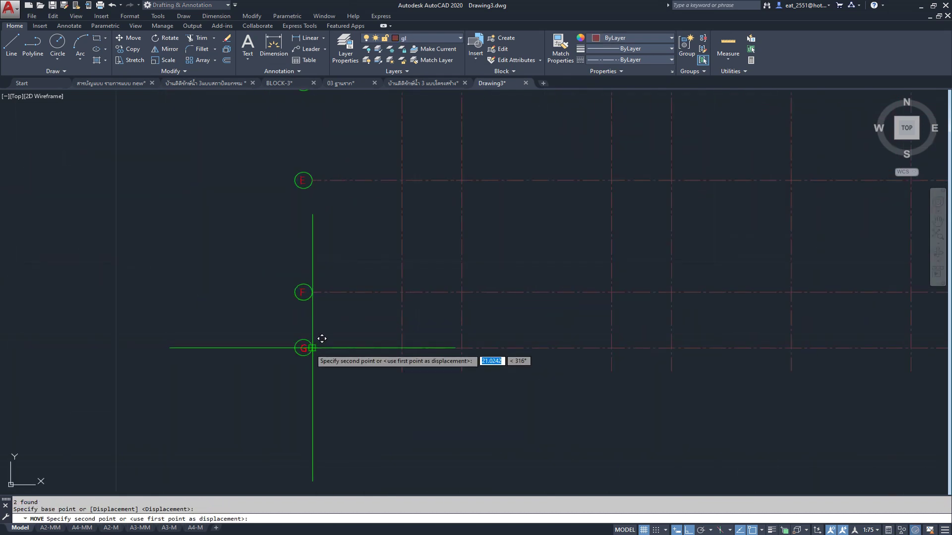
{"action": "left_click", "coordinate": [312, 348]}
{"action": "scroll", "coordinate": [315, 327], "scroll_direction": "down", "scroll_amount": 4}
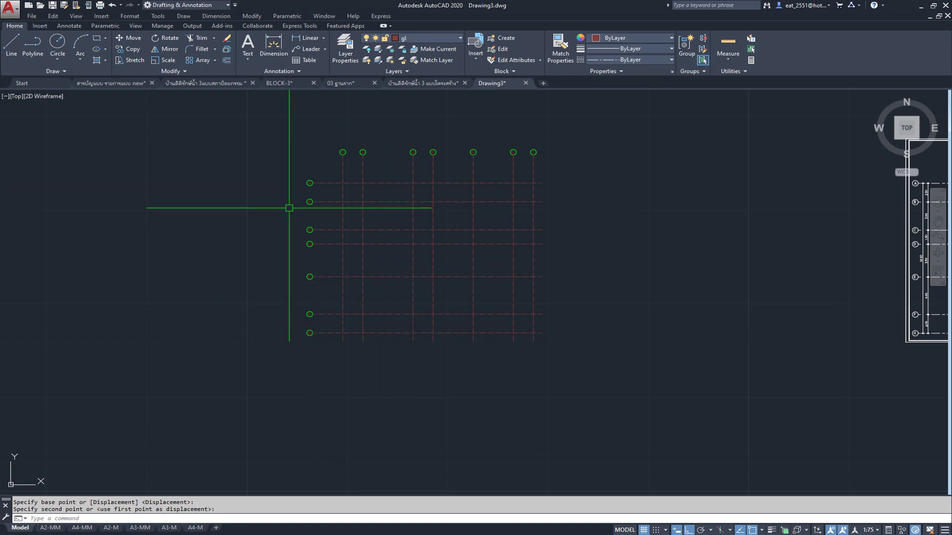
- Pan and zoom across the finished grid to bring the floor plan sheet into view
{"action": "middle_click_drag", "start_coordinate": [273, 212], "coordinate": [324, 216]}
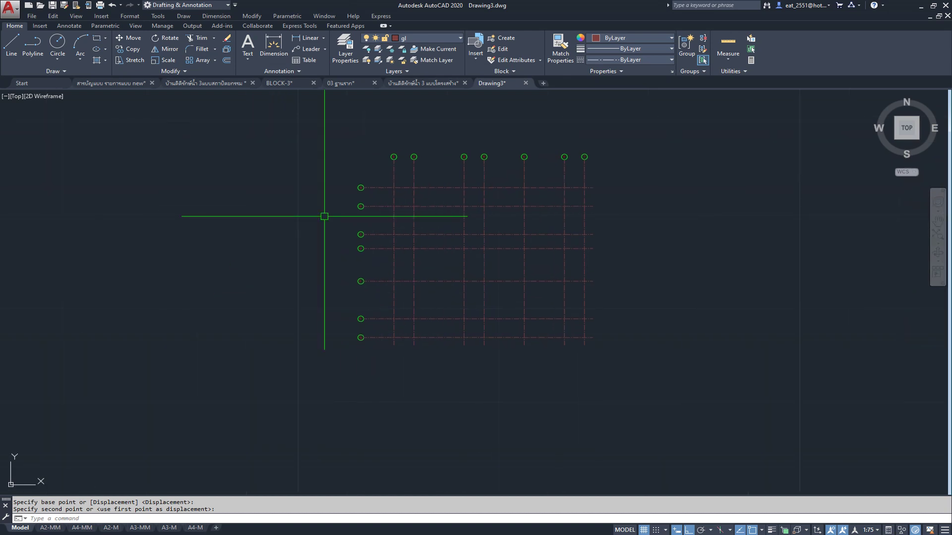
{"action": "scroll", "coordinate": [402, 211], "scroll_direction": "up", "scroll_amount": 3}
{"action": "middle_click_drag", "start_coordinate": [354, 177], "coordinate": [346, 202]}
{"action": "scroll", "coordinate": [319, 157], "scroll_direction": "down", "scroll_amount": 6}
{"action": "scroll", "coordinate": [319, 157], "scroll_direction": "down", "scroll_amount": 1}
{"action": "scroll", "coordinate": [706, 168], "scroll_direction": "up", "scroll_amount": 3}
{"action": "scroll", "coordinate": [685, 169], "scroll_direction": "up", "scroll_amount": 2}
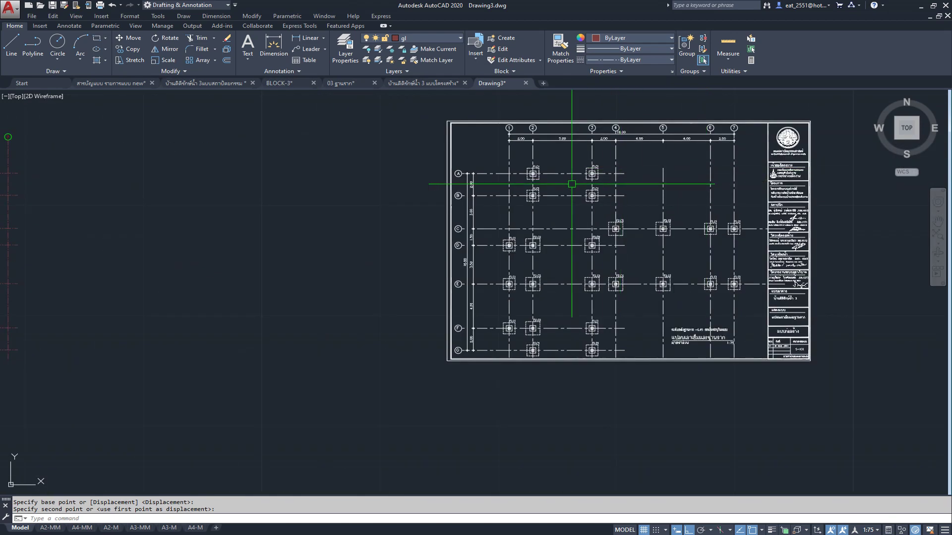
{"action": "scroll", "coordinate": [482, 159], "scroll_direction": "up", "scroll_amount": 4}
{"action": "scroll", "coordinate": [507, 169], "scroll_direction": "down", "scroll_amount": 4}
{"action": "scroll", "coordinate": [521, 189], "scroll_direction": "down", "scroll_amount": 1}
{"action": "scroll", "coordinate": [545, 193], "scroll_direction": "down", "scroll_amount": 3}
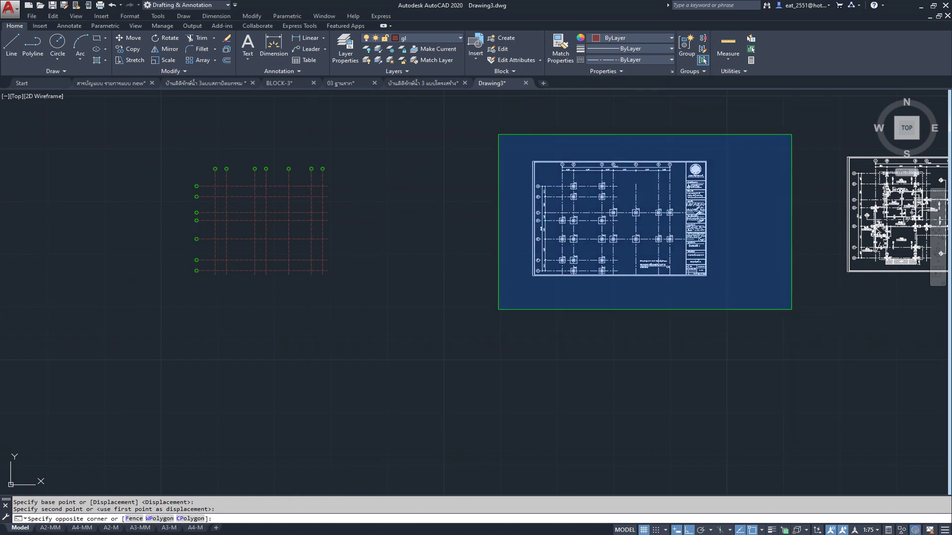
- Move the floor plan sheet directly beside the grid and frame both in view
{"action": "left_click", "coordinate": [791, 309]}
{"action": "left_click", "coordinate": [132, 39]}
{"action": "left_click", "coordinate": [278, 373]}
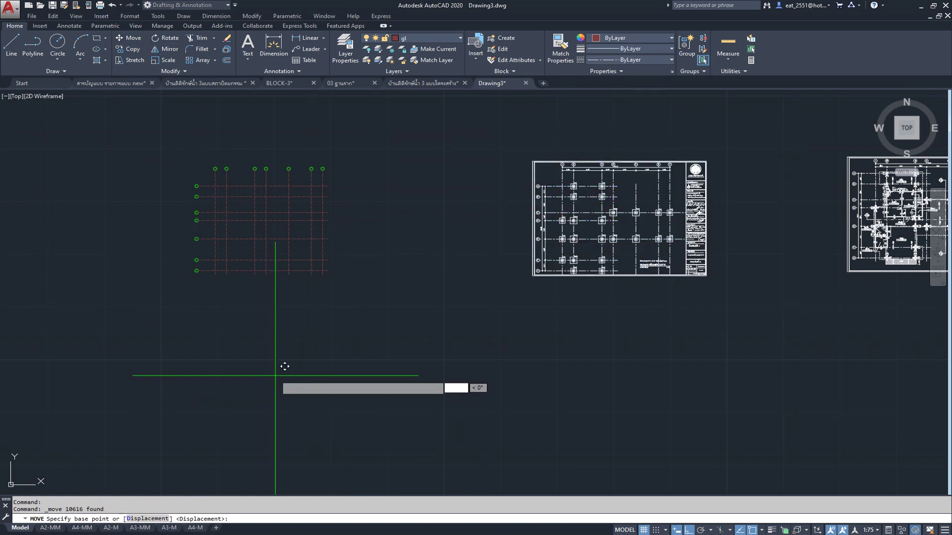
{"action": "left_click", "coordinate": [101, 380]}
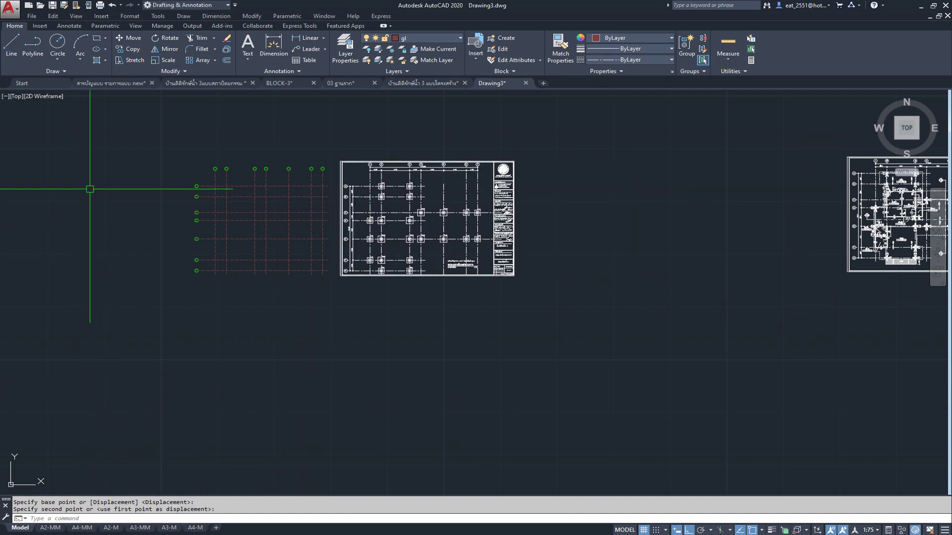
{"action": "scroll", "coordinate": [94, 188], "scroll_direction": "up", "scroll_amount": 3}
{"action": "middle_click_drag", "start_coordinate": [500, 292], "coordinate": [424, 289]}
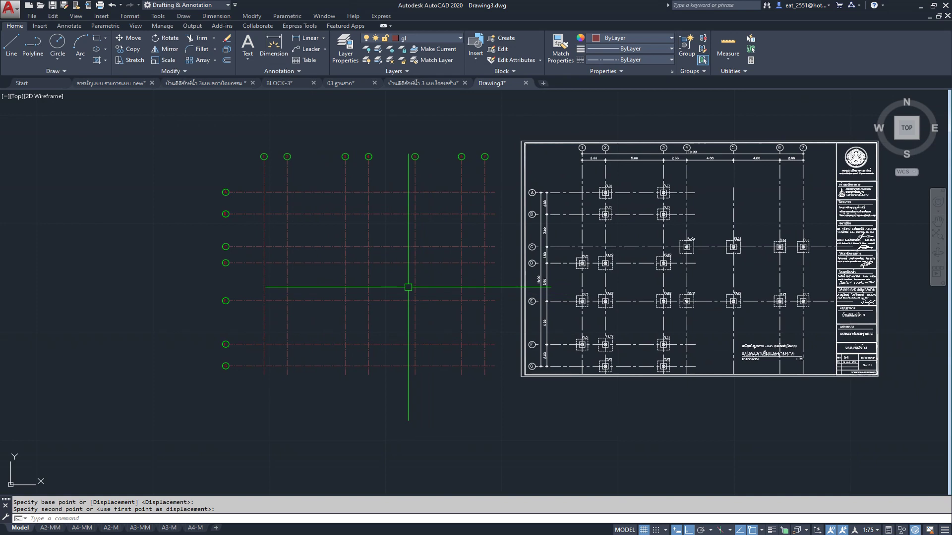
- Create current layer C with colour 20, Continuous linetype and 0.30 mm lineweight
{"action": "left_click", "coordinate": [453, 38]}
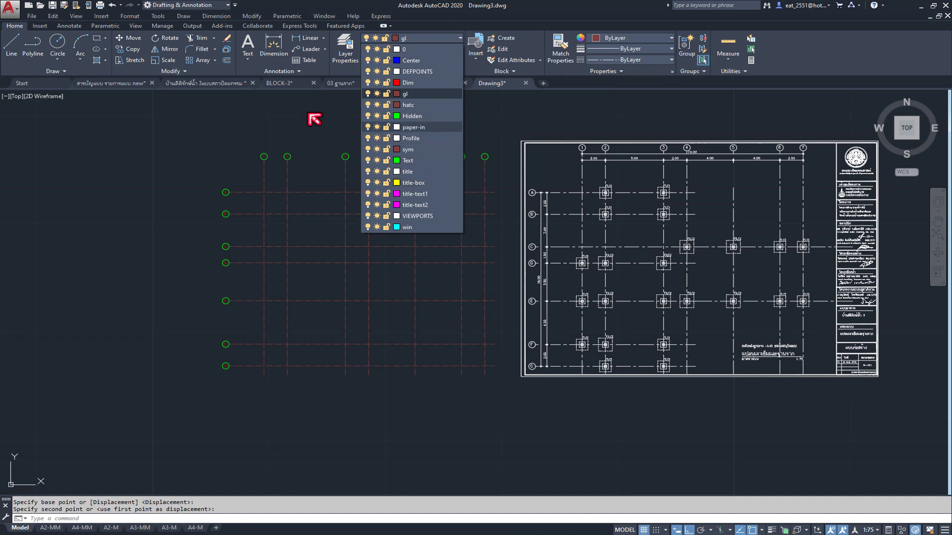
{"action": "left_click", "coordinate": [346, 50]}
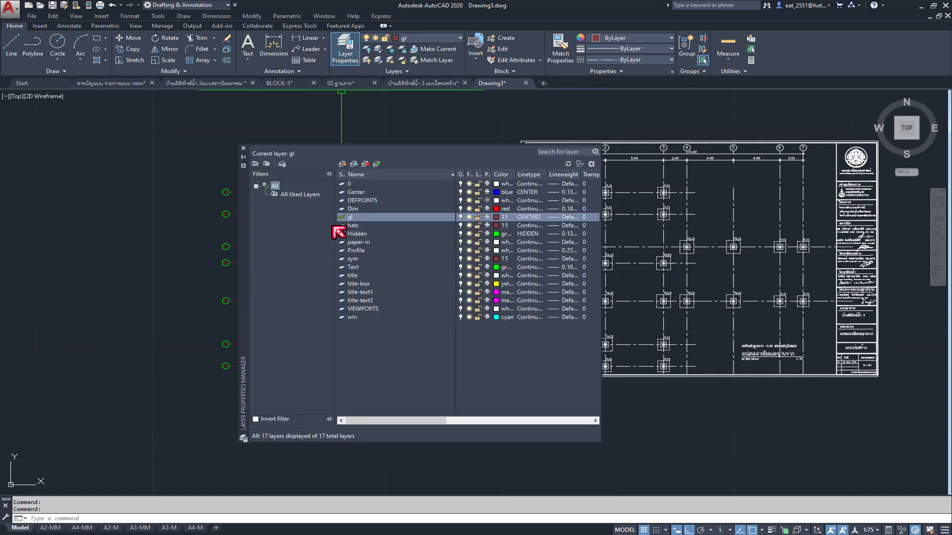
{"action": "left_click", "coordinate": [343, 164]}
{"action": "type", "text": "C"}
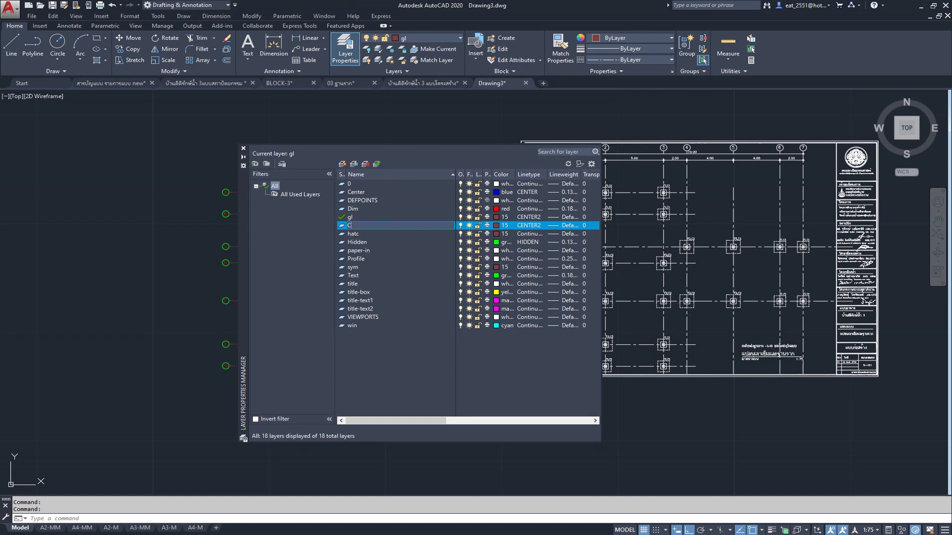
{"action": "left_click", "coordinate": [498, 226]}
{"action": "type", "text": "20"}
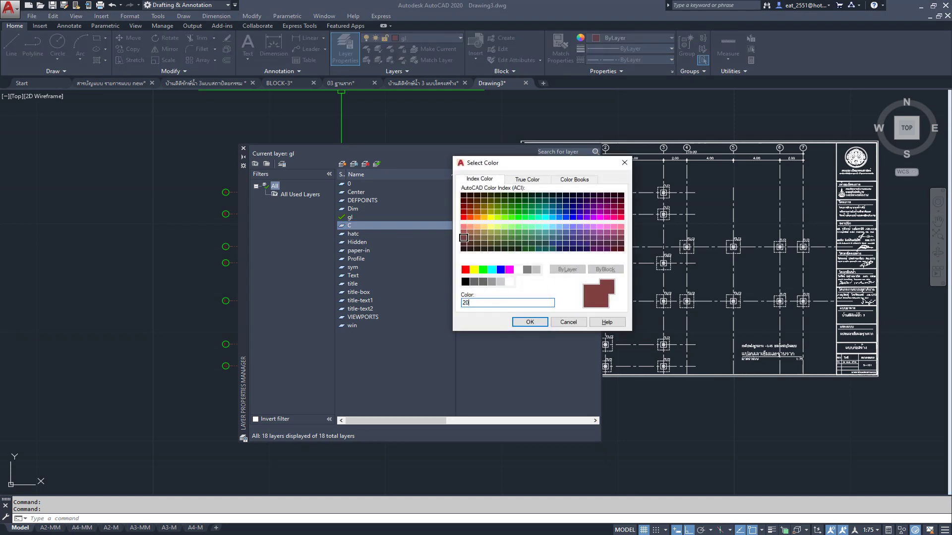
{"action": "left_click", "coordinate": [525, 323]}
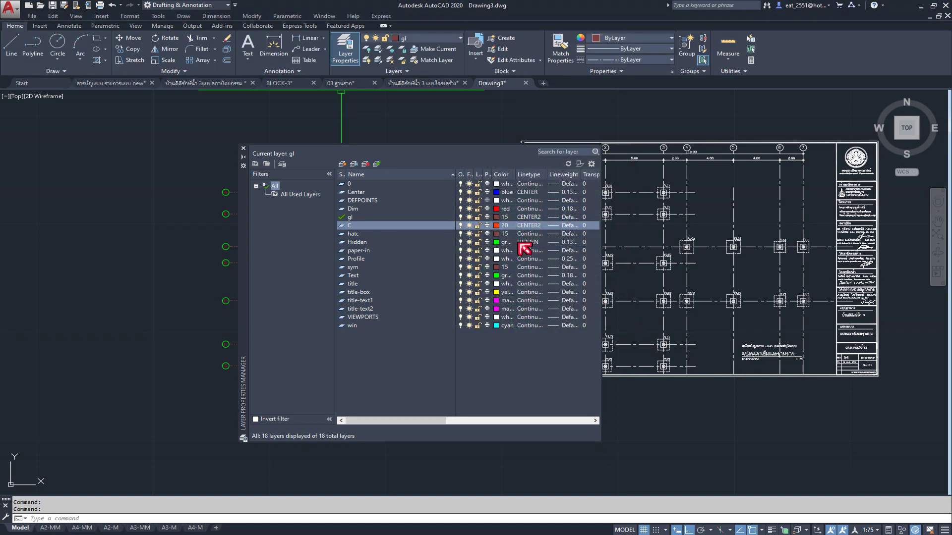
{"action": "left_click", "coordinate": [525, 226]}
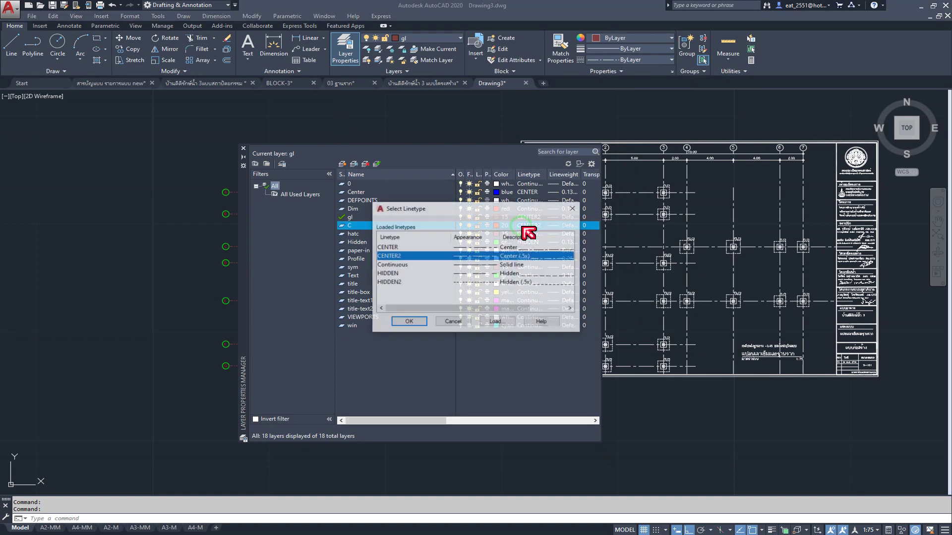
{"action": "left_click", "coordinate": [488, 265]}
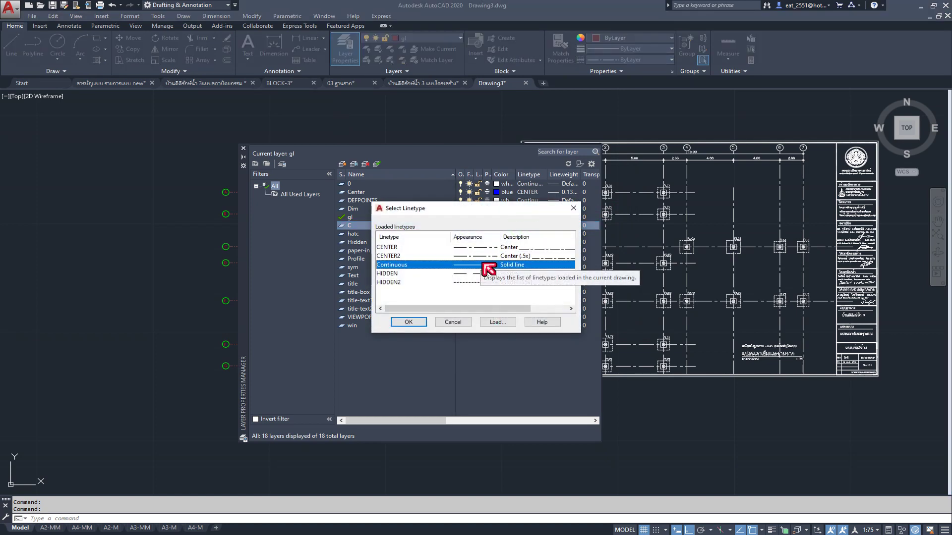
{"action": "left_click", "coordinate": [418, 323]}
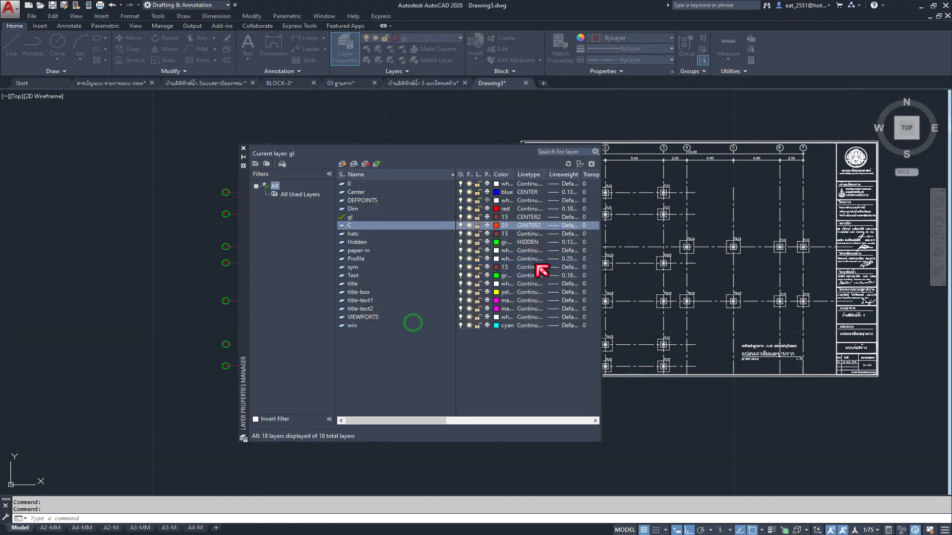
{"action": "left_click", "coordinate": [561, 232]}
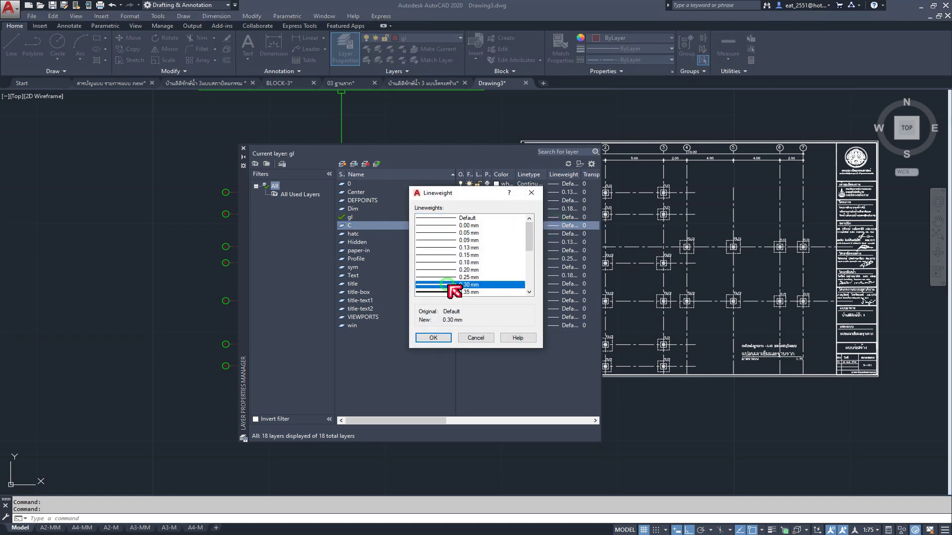
{"action": "left_click", "coordinate": [434, 338]}
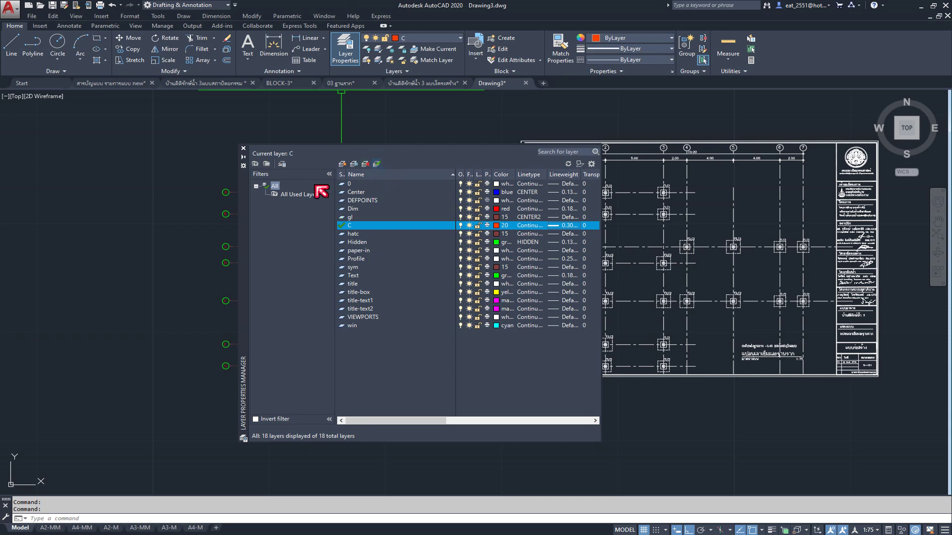
{"action": "left_click", "coordinate": [244, 149]}
- Abandon a first rectangle attempt and turn on lineweight display
{"action": "scroll", "coordinate": [285, 206], "scroll_direction": "up", "scroll_amount": 5}
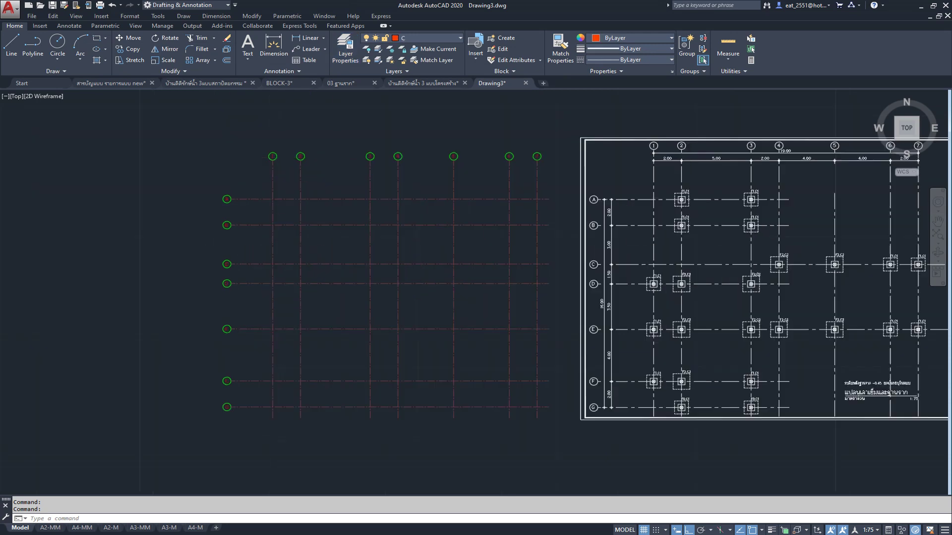
{"action": "scroll", "coordinate": [293, 161], "scroll_direction": "down", "scroll_amount": 4}
{"action": "scroll", "coordinate": [286, 194], "scroll_direction": "up", "scroll_amount": 1}
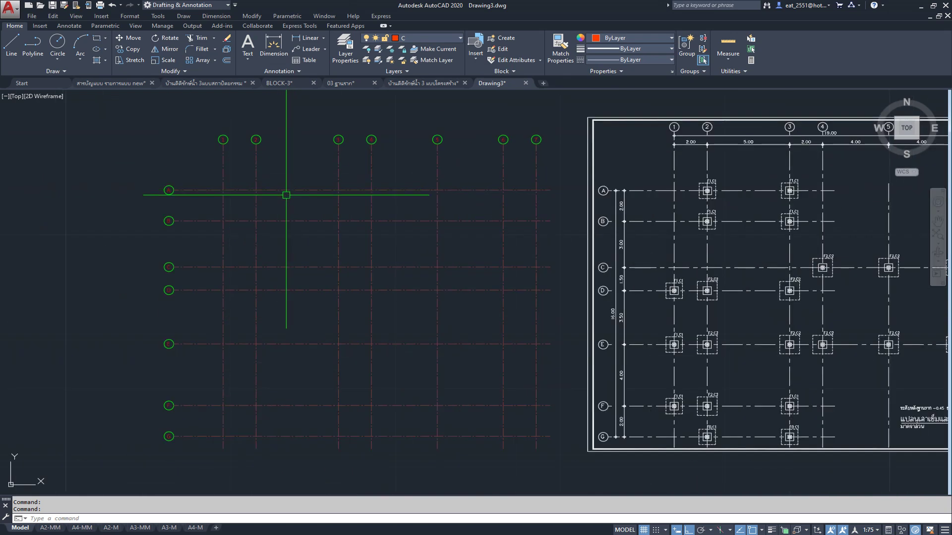
{"action": "scroll", "coordinate": [285, 197], "scroll_direction": "up", "scroll_amount": 1}
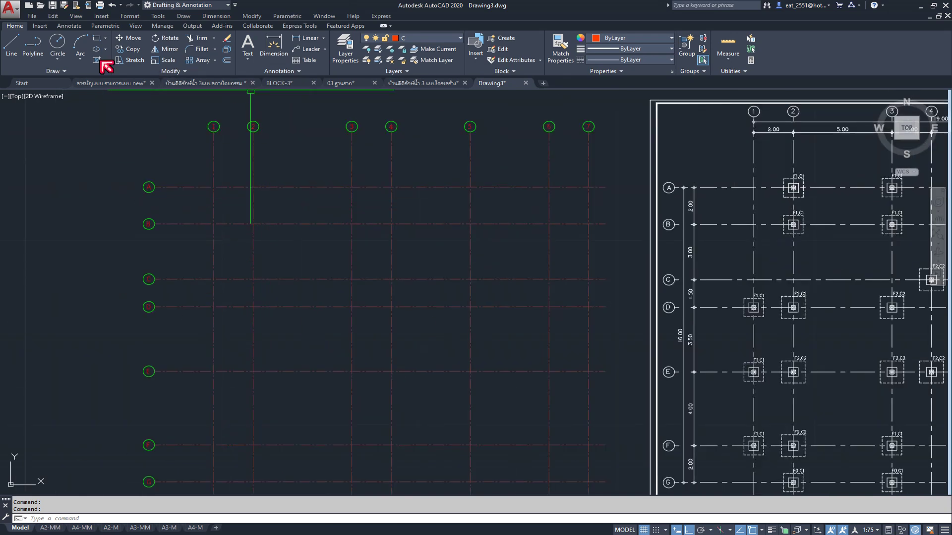
{"action": "left_click", "coordinate": [103, 41]}
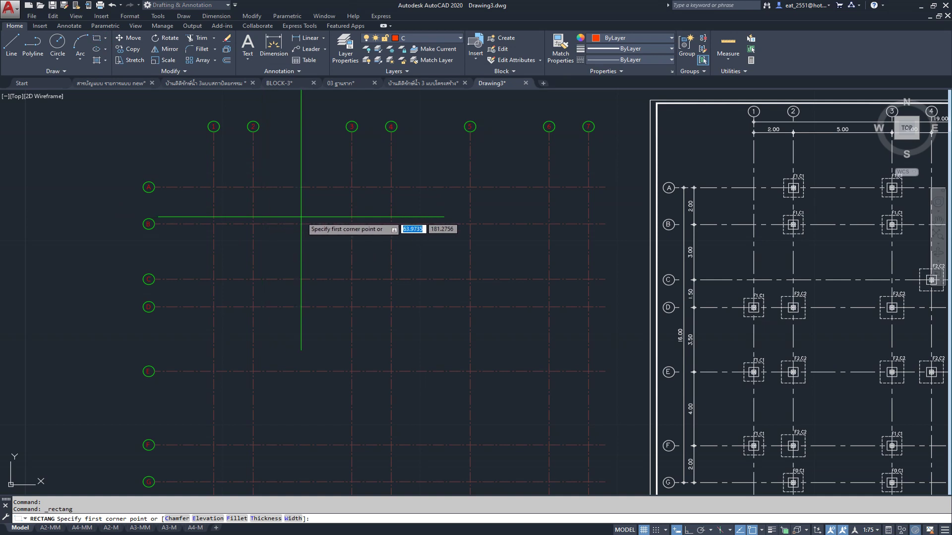
{"action": "left_click", "coordinate": [291, 158]}
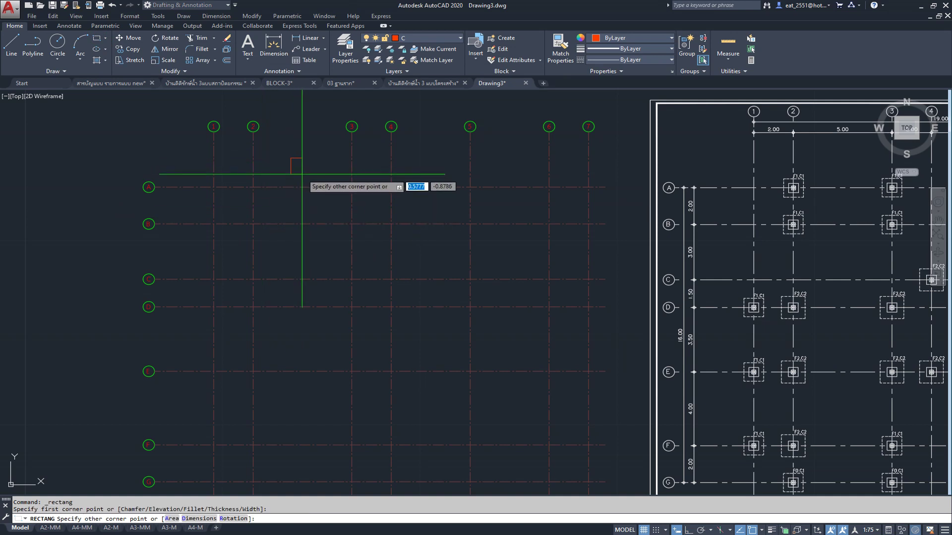
{"action": "key", "text": "Escape"}
{"action": "left_click", "coordinate": [776, 530]}
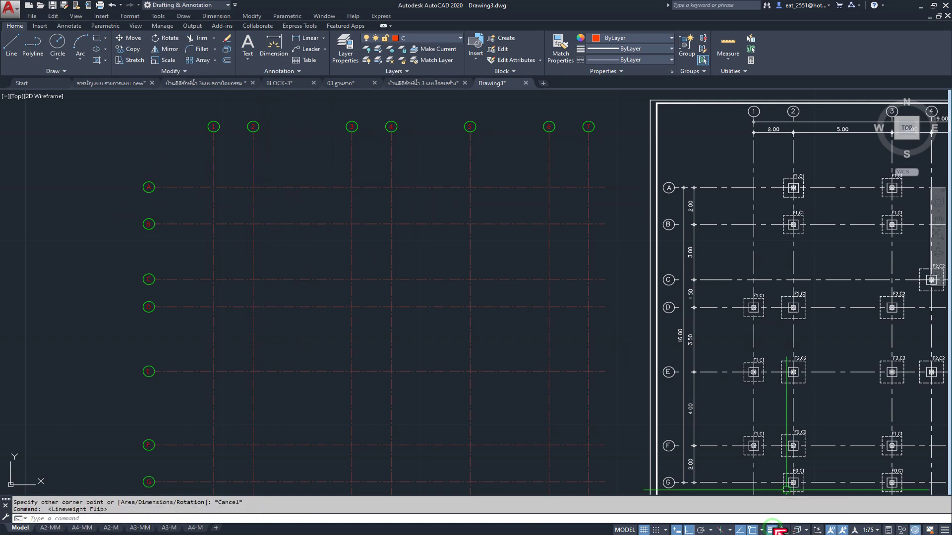
- Draw a 0.2 × 0.2 column square above grid axis A, then select it
{"action": "left_click", "coordinate": [97, 38]}
{"action": "left_click", "coordinate": [295, 181]}
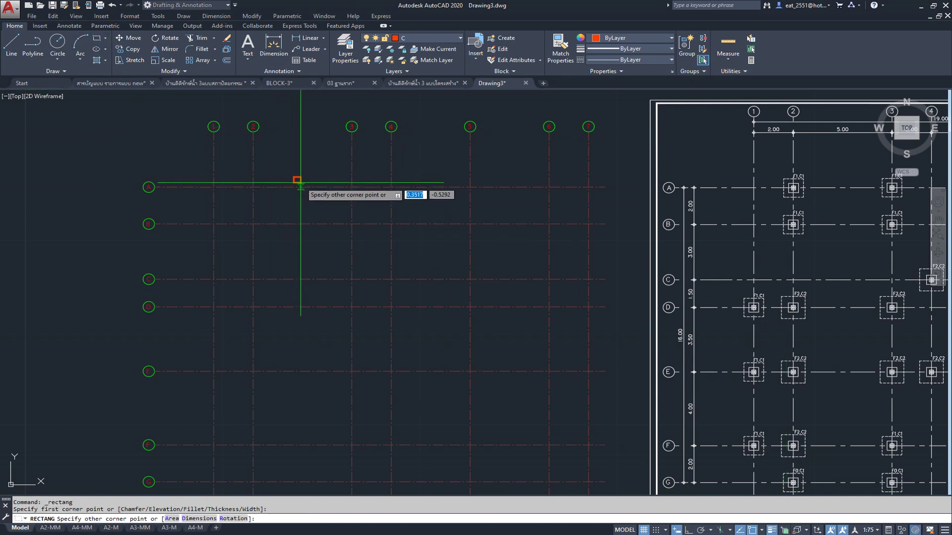
{"action": "scroll", "coordinate": [305, 186], "scroll_direction": "up", "scroll_amount": 6}
{"action": "type", "text": "D"}
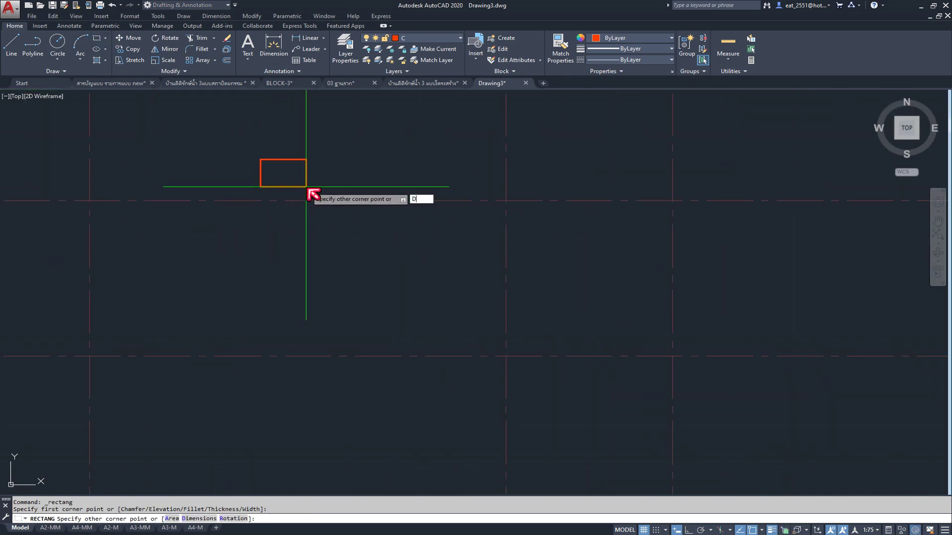
{"action": "key", "text": "Return"}
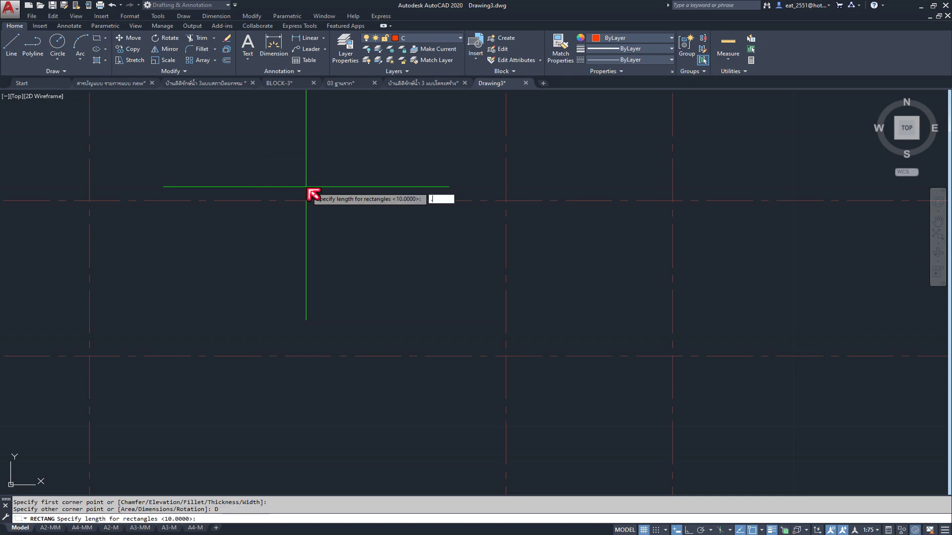
{"action": "type", "text": ".2"}
{"action": "key", "text": "Return"}
{"action": "key", "text": "Return"}
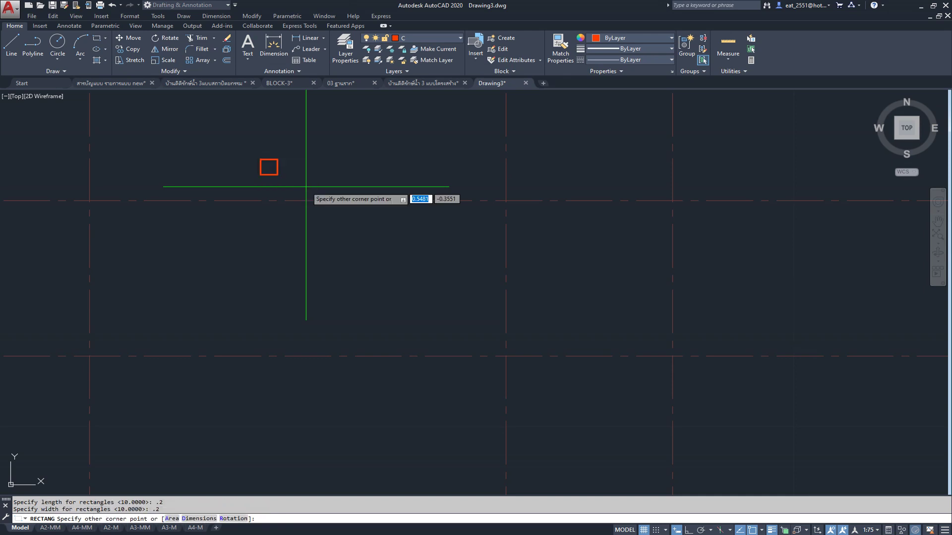
{"action": "scroll", "coordinate": [347, 236], "scroll_direction": "down", "scroll_amount": 3}
{"action": "scroll", "coordinate": [346, 235], "scroll_direction": "down", "scroll_amount": 3}
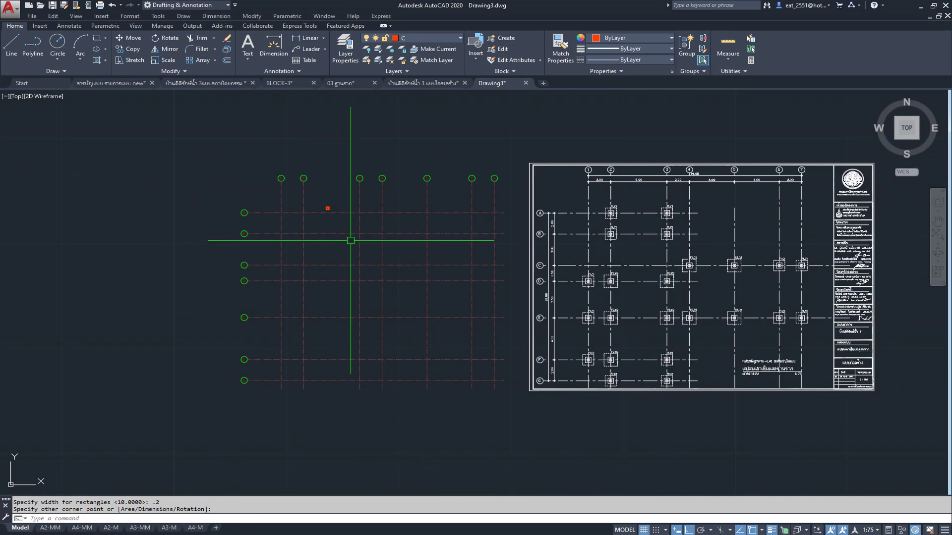
{"action": "scroll", "coordinate": [351, 243], "scroll_direction": "up", "scroll_amount": 1}
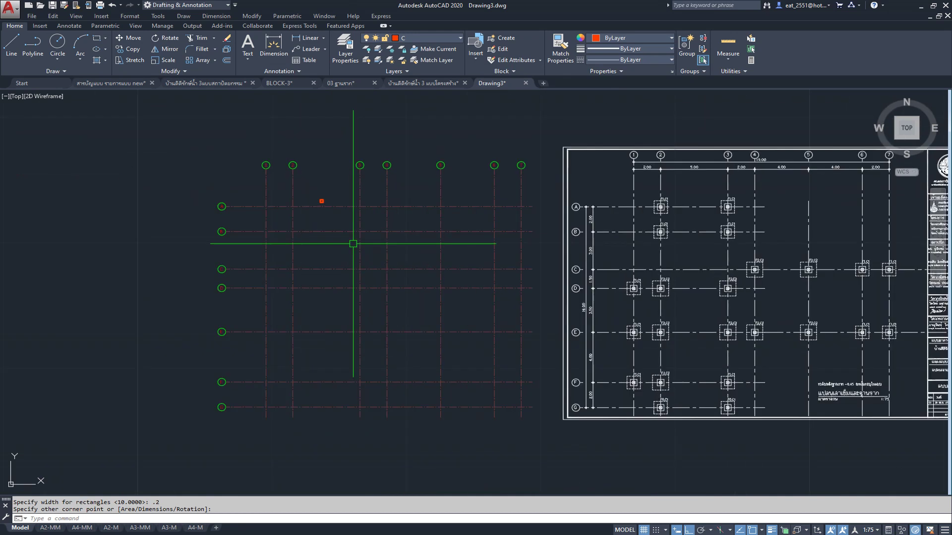
{"action": "left_click", "coordinate": [321, 202]}
{"action": "left_click_drag", "start_coordinate": [318, 206], "coordinate": [325, 198]}
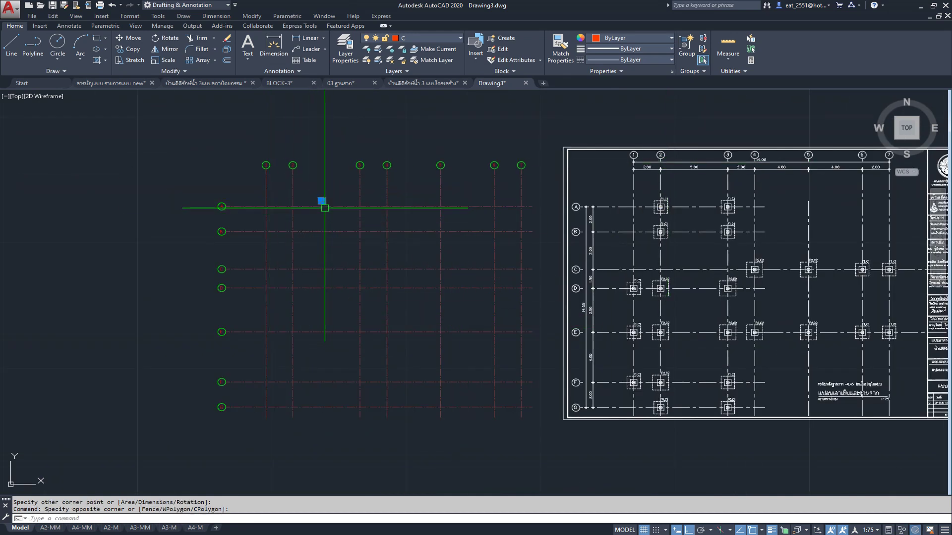
- Copy the red column square to grid intersections B-2, D-3 and D-2
{"action": "scroll", "coordinate": [319, 201], "scroll_direction": "up", "scroll_amount": 10}
{"action": "scroll", "coordinate": [322, 198], "scroll_direction": "down", "scroll_amount": 4}
{"action": "scroll", "coordinate": [322, 199], "scroll_direction": "down", "scroll_amount": 3}
{"action": "scroll", "coordinate": [322, 198], "scroll_direction": "up", "scroll_amount": 2}
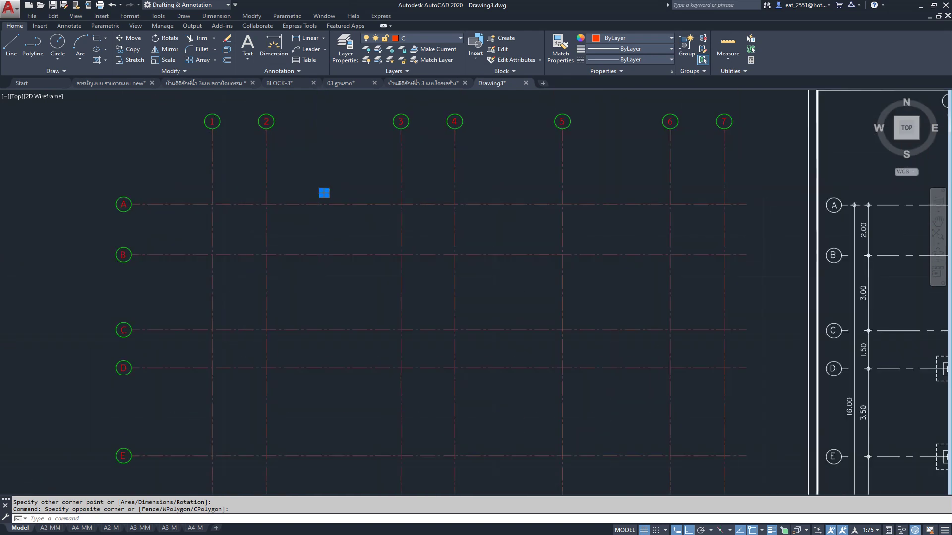
{"action": "left_click", "coordinate": [134, 51]}
{"action": "scroll", "coordinate": [404, 262], "scroll_direction": "up", "scroll_amount": 2}
{"action": "scroll", "coordinate": [363, 233], "scroll_direction": "up", "scroll_amount": 3}
{"action": "scroll", "coordinate": [364, 192], "scroll_direction": "up", "scroll_amount": 1}
{"action": "left_click", "coordinate": [363, 208]}
{"action": "scroll", "coordinate": [317, 199], "scroll_direction": "down", "scroll_amount": 3}
{"action": "scroll", "coordinate": [334, 200], "scroll_direction": "down", "scroll_amount": 1}
{"action": "scroll", "coordinate": [317, 203], "scroll_direction": "down", "scroll_amount": 1}
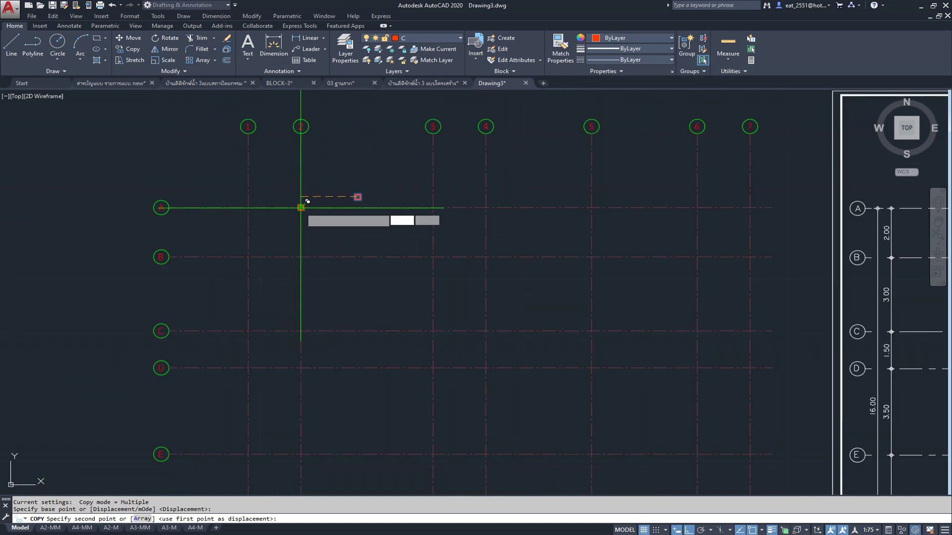
{"action": "scroll", "coordinate": [248, 198], "scroll_direction": "down", "scroll_amount": 2}
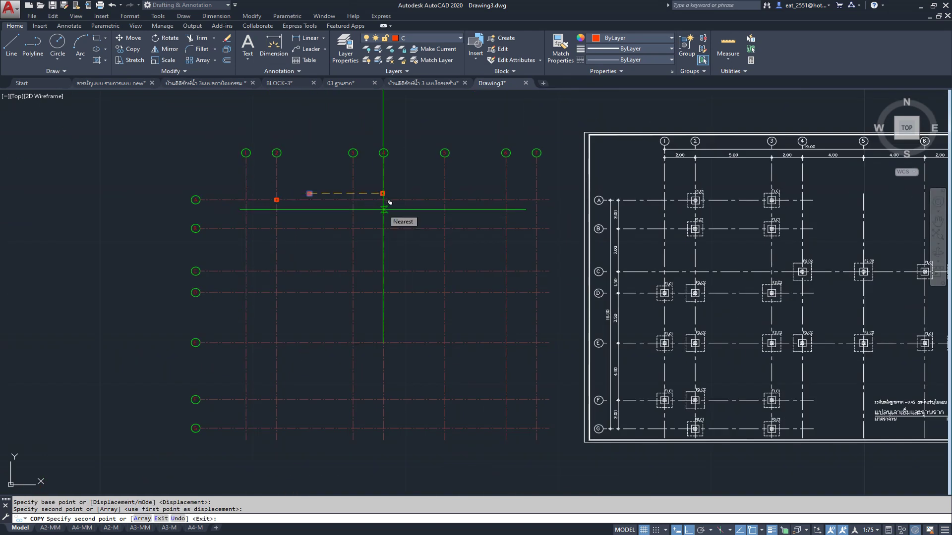
{"action": "scroll", "coordinate": [382, 206], "scroll_direction": "up", "scroll_amount": 1}
{"action": "scroll", "coordinate": [340, 204], "scroll_direction": "up", "scroll_amount": 2}
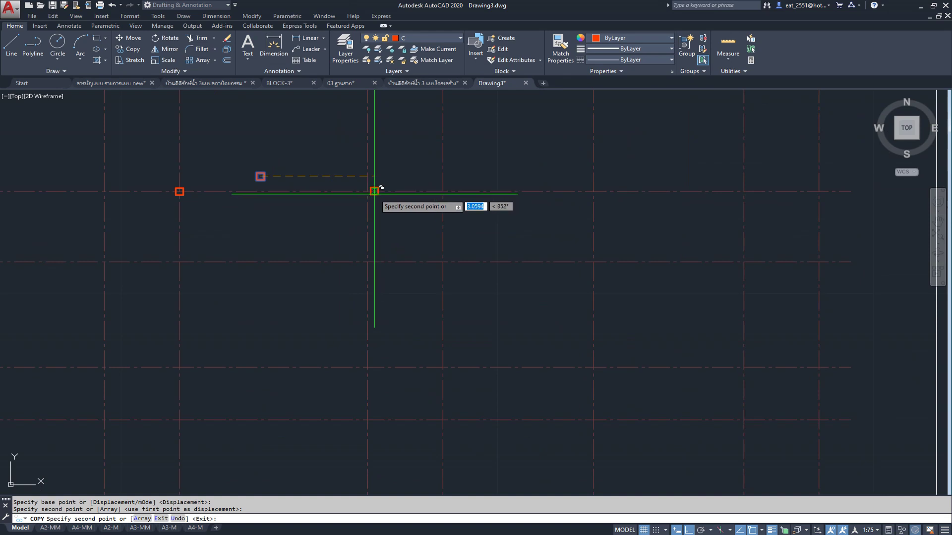
{"action": "scroll", "coordinate": [298, 171], "scroll_direction": "down", "scroll_amount": 3}
{"action": "middle_click_drag", "start_coordinate": [246, 153], "coordinate": [313, 191]}
{"action": "scroll", "coordinate": [312, 191], "scroll_direction": "up", "scroll_amount": 4}
{"action": "left_click", "coordinate": [341, 262]}
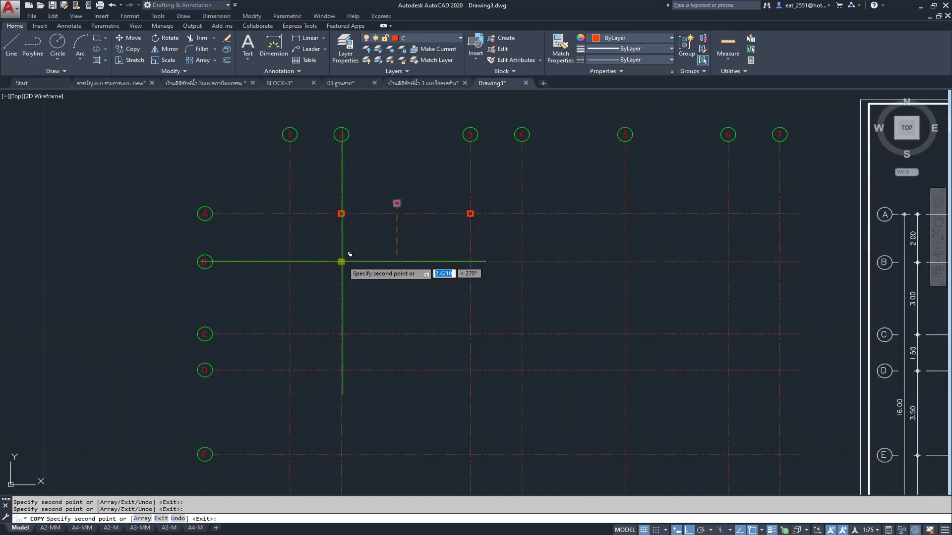
{"action": "scroll", "coordinate": [361, 208], "scroll_direction": "down", "scroll_amount": 4}
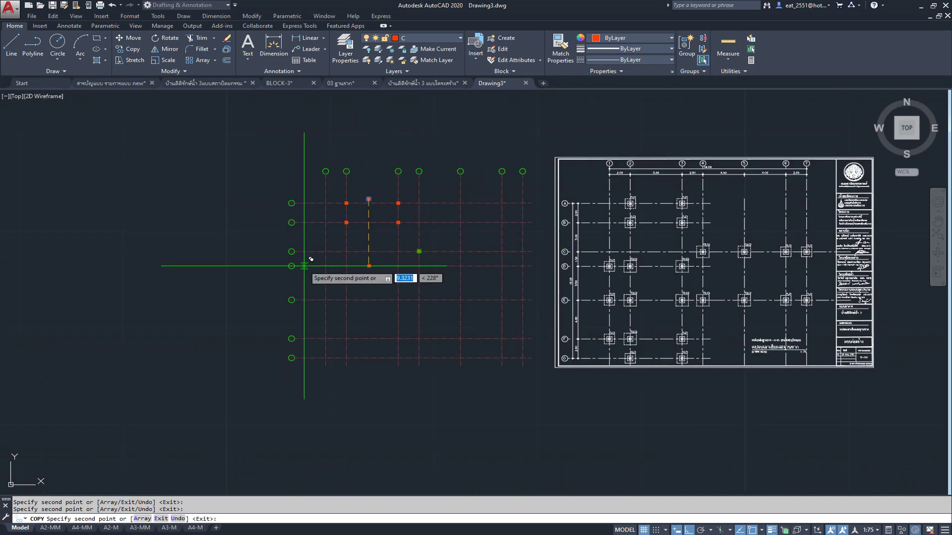
{"action": "scroll", "coordinate": [418, 272], "scroll_direction": "up", "scroll_amount": 2}
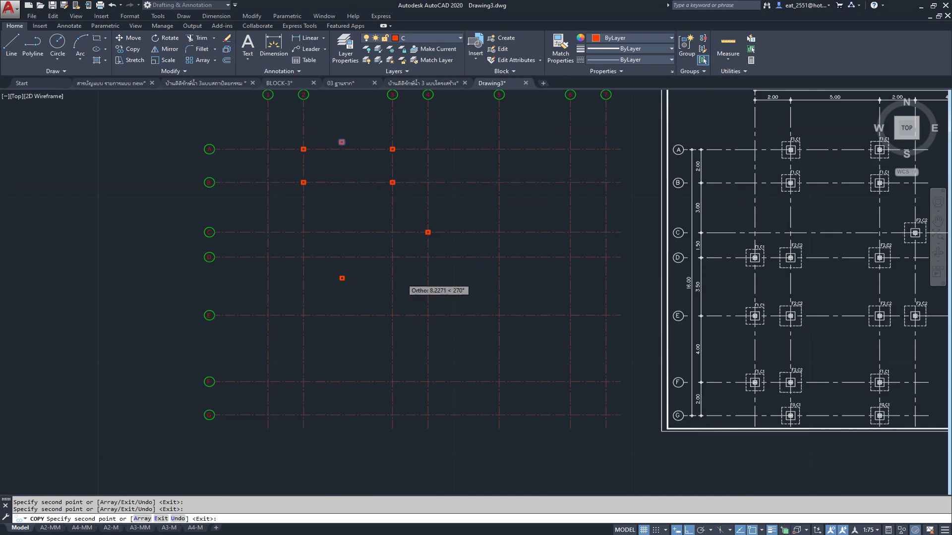
{"action": "scroll", "coordinate": [397, 253], "scroll_direction": "up", "scroll_amount": 1}
{"action": "left_click", "coordinate": [389, 254]}
{"action": "left_click", "coordinate": [283, 253]}
- Place further column square copies at D-1, E-2, E-4, E-5 and along row E
{"action": "scroll", "coordinate": [379, 160], "scroll_direction": "down", "scroll_amount": 2}
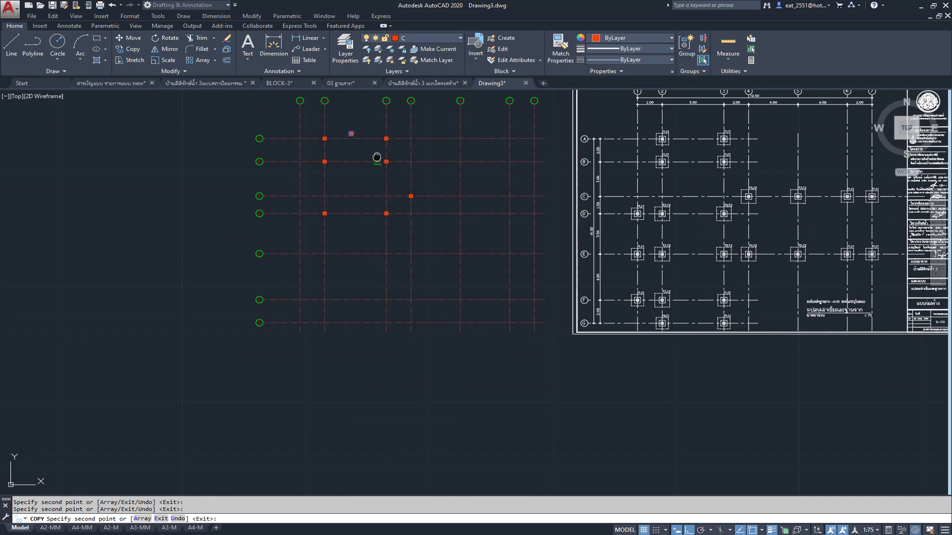
{"action": "middle_click_drag", "start_coordinate": [376, 155], "coordinate": [369, 206]}
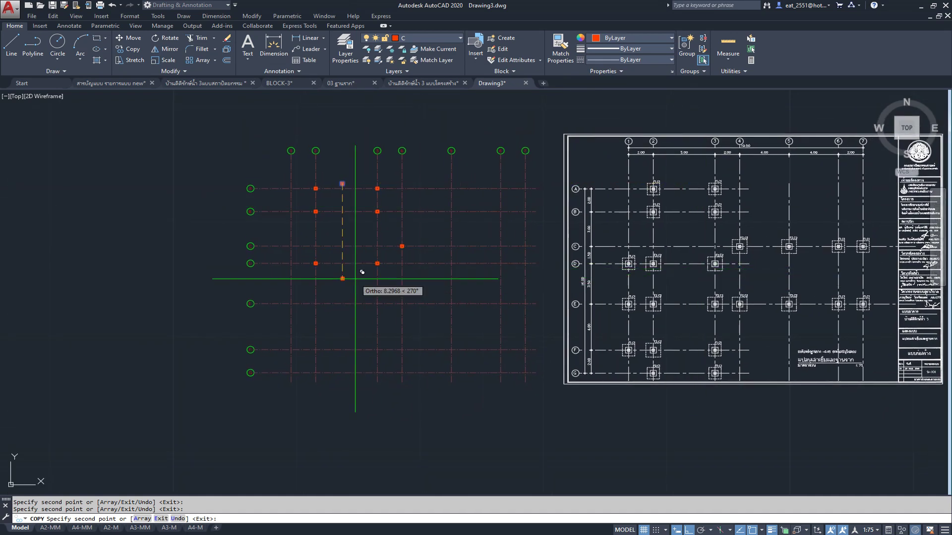
{"action": "left_click", "coordinate": [292, 262]}
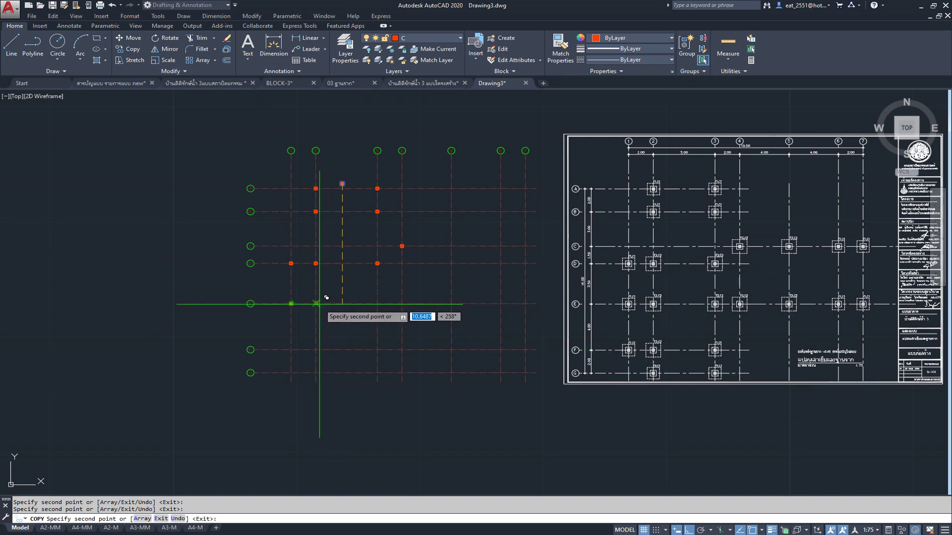
{"action": "left_click", "coordinate": [316, 303]}
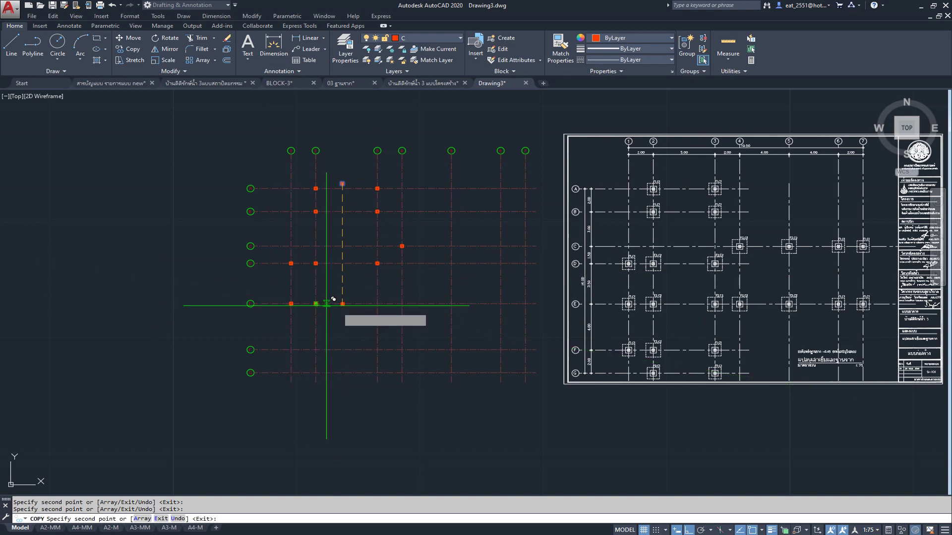
{"action": "left_click", "coordinate": [378, 303]}
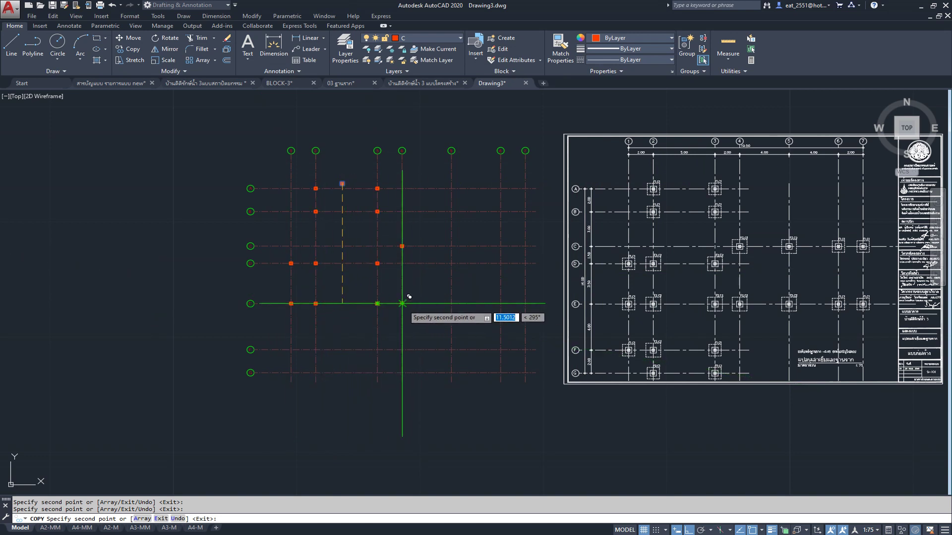
{"action": "left_click", "coordinate": [402, 303]}
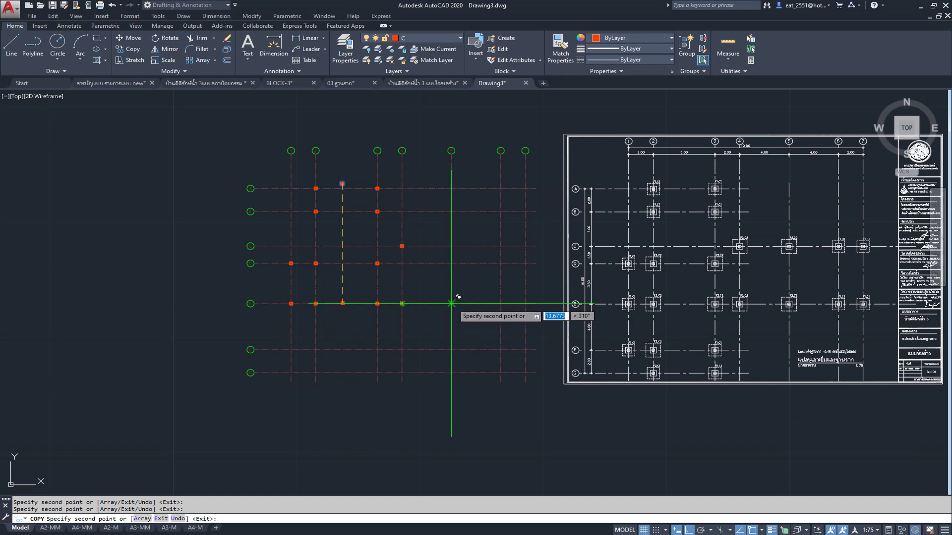
{"action": "left_click", "coordinate": [501, 303]}
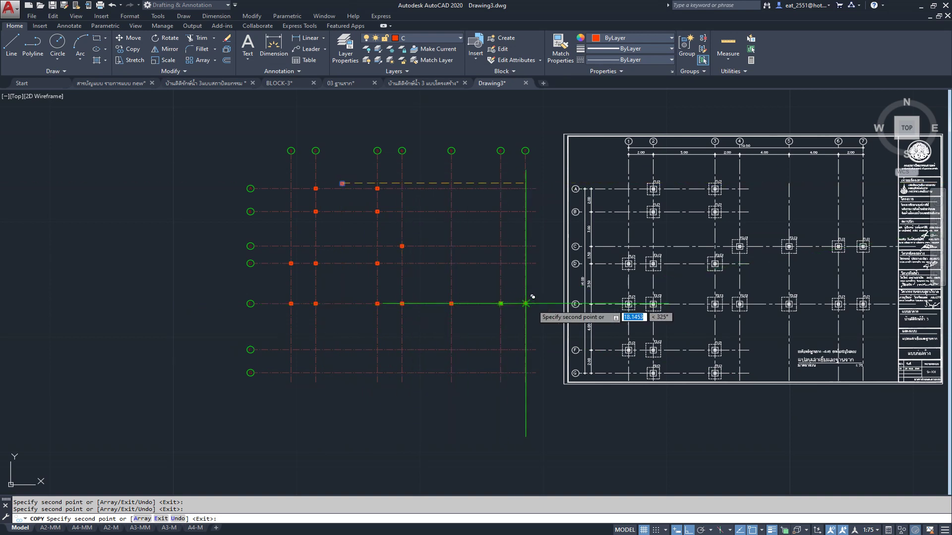
{"action": "left_click", "coordinate": [525, 184]}
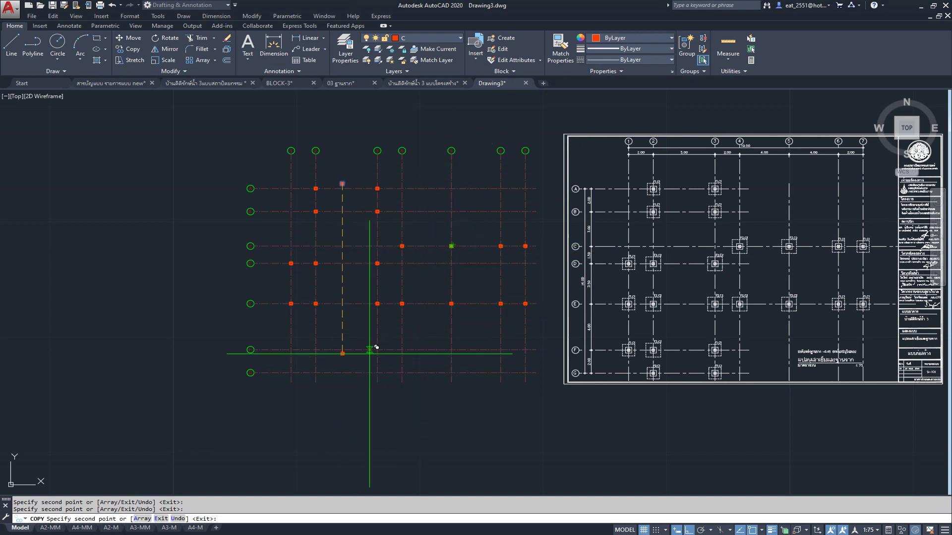
{"action": "middle_click_drag", "start_coordinate": [377, 347], "coordinate": [364, 301]}
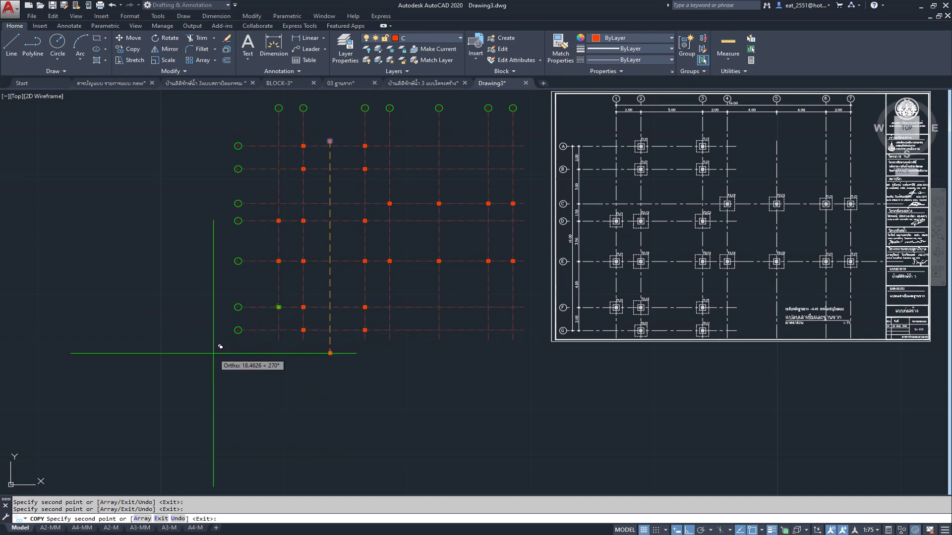
- End the copy and delete the stray extra column square
{"action": "key", "text": "Escape"}
{"action": "scroll", "coordinate": [376, 248], "scroll_direction": "up", "scroll_amount": 2}
{"action": "scroll", "coordinate": [297, 169], "scroll_direction": "up", "scroll_amount": 1}
{"action": "left_click", "coordinate": [265, 140]}
{"action": "left_click", "coordinate": [327, 206]}
{"action": "key", "text": "Delete"}
{"action": "scroll", "coordinate": [321, 189], "scroll_direction": "down", "scroll_amount": 1}
{"action": "scroll", "coordinate": [233, 277], "scroll_direction": "up", "scroll_amount": 2}
{"action": "scroll", "coordinate": [206, 298], "scroll_direction": "up", "scroll_amount": 2}
{"action": "scroll", "coordinate": [297, 268], "scroll_direction": "down", "scroll_amount": 2}
{"action": "scroll", "coordinate": [362, 268], "scroll_direction": "up", "scroll_amount": 3}
{"action": "left_click", "coordinate": [12, 44]}
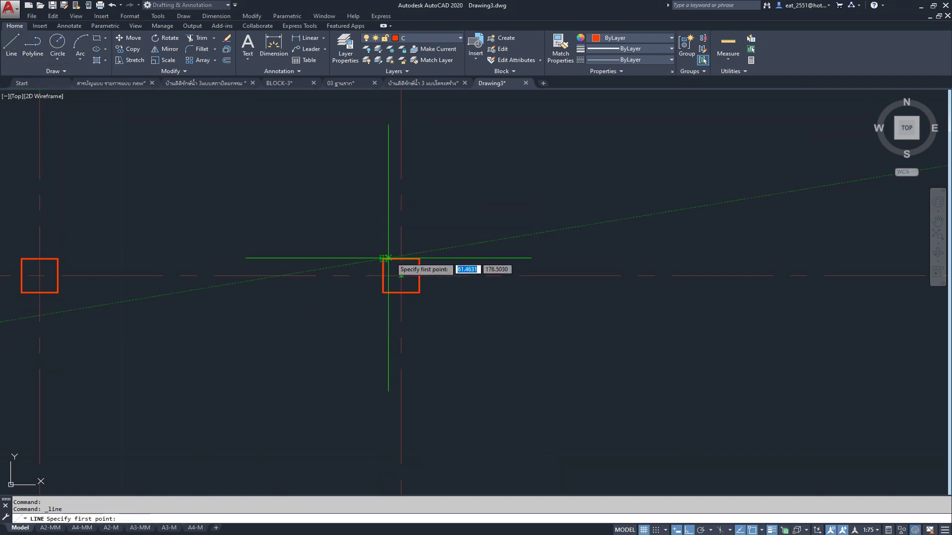
{"action": "scroll", "coordinate": [195, 266], "scroll_direction": "down", "scroll_amount": 3}
{"action": "scroll", "coordinate": [195, 266], "scroll_direction": "up", "scroll_amount": 5}
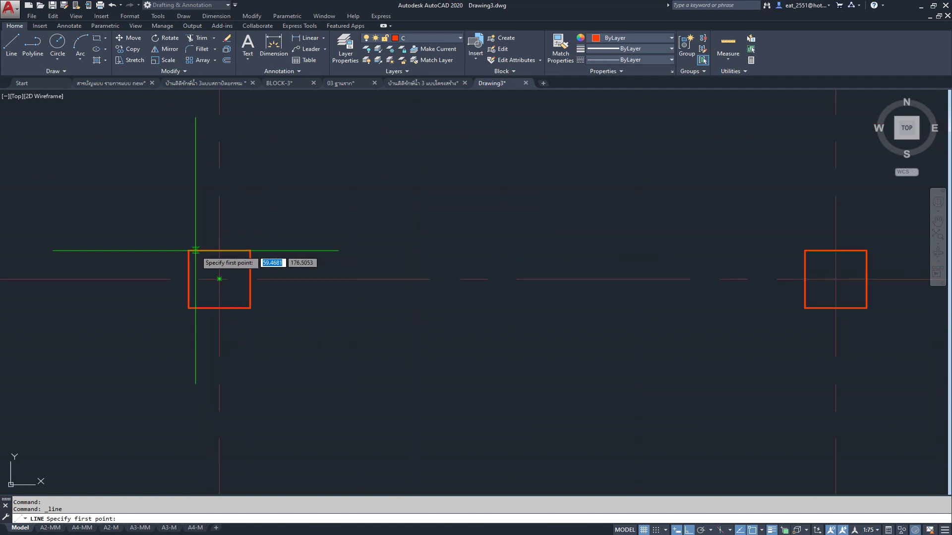
{"action": "scroll", "coordinate": [195, 255], "scroll_direction": "down", "scroll_amount": 5}
{"action": "scroll", "coordinate": [297, 347], "scroll_direction": "down", "scroll_amount": 3}
{"action": "scroll", "coordinate": [303, 355], "scroll_direction": "up", "scroll_amount": 5}
{"action": "scroll", "coordinate": [296, 321], "scroll_direction": "up", "scroll_amount": 7}
{"action": "scroll", "coordinate": [296, 312], "scroll_direction": "down", "scroll_amount": 3}
{"action": "scroll", "coordinate": [429, 330], "scroll_direction": "down", "scroll_amount": 3}
{"action": "key", "text": "Escape"}
{"action": "scroll", "coordinate": [341, 298], "scroll_direction": "down", "scroll_amount": 3}
{"action": "scroll", "coordinate": [566, 311], "scroll_direction": "up", "scroll_amount": 2}
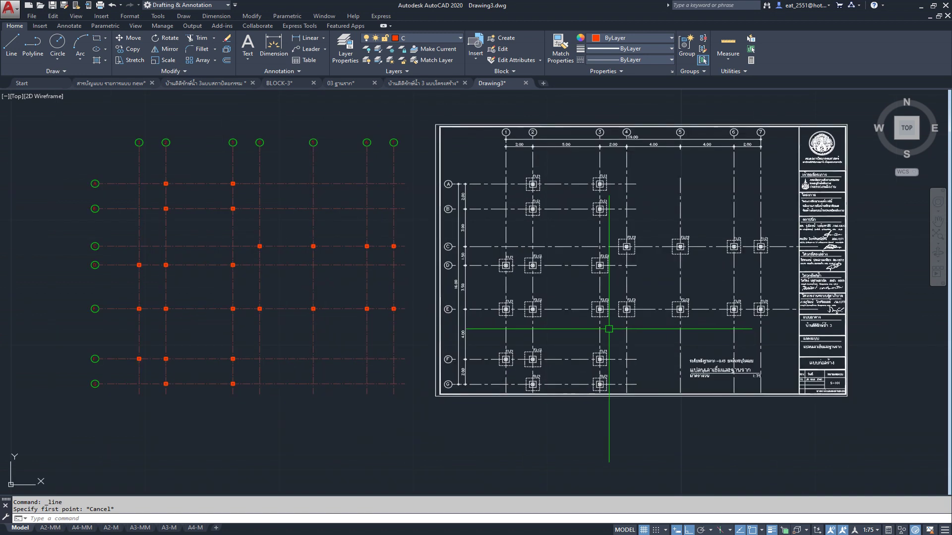
{"action": "middle_click_drag", "start_coordinate": [610, 323], "coordinate": [503, 323]}
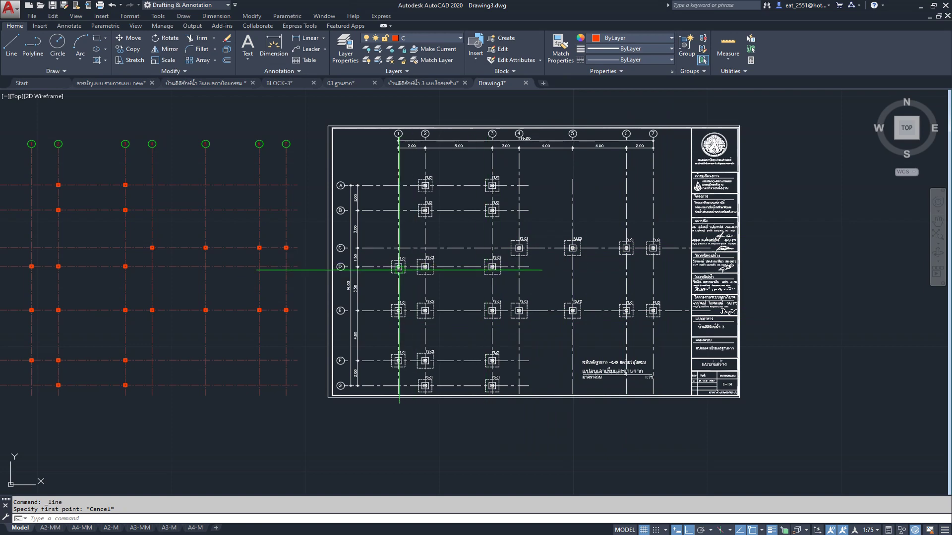
{"action": "scroll", "coordinate": [520, 213], "scroll_direction": "down", "scroll_amount": 3}
{"action": "middle_click_drag", "start_coordinate": [259, 266], "coordinate": [395, 308]}
{"action": "scroll", "coordinate": [396, 308], "scroll_direction": "up", "scroll_amount": 2}
{"action": "middle_click_drag", "start_coordinate": [440, 340], "coordinate": [432, 370]}
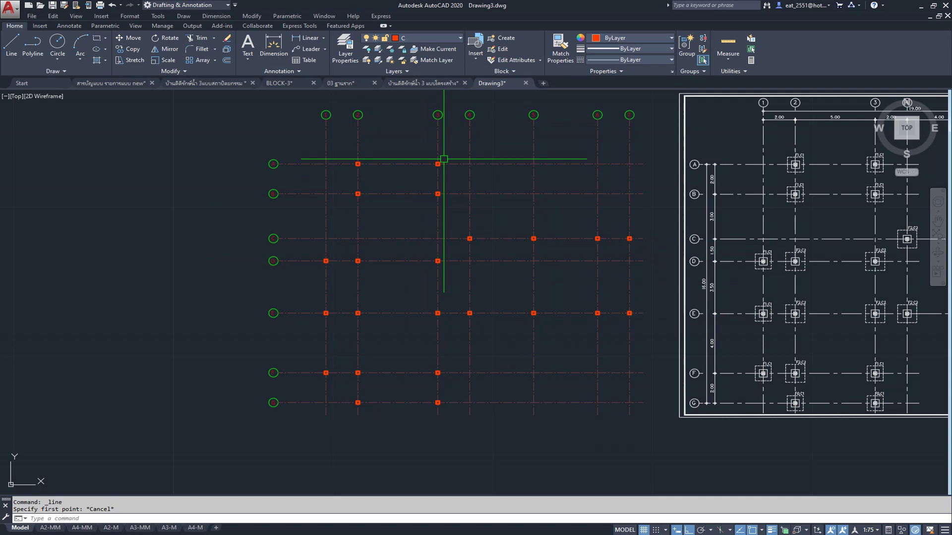
{"action": "scroll", "coordinate": [298, 185], "scroll_direction": "down", "scroll_amount": 2}
{"action": "scroll", "coordinate": [297, 185], "scroll_direction": "down", "scroll_amount": 1}
{"action": "middle_click_drag", "start_coordinate": [374, 221], "coordinate": [310, 234]}
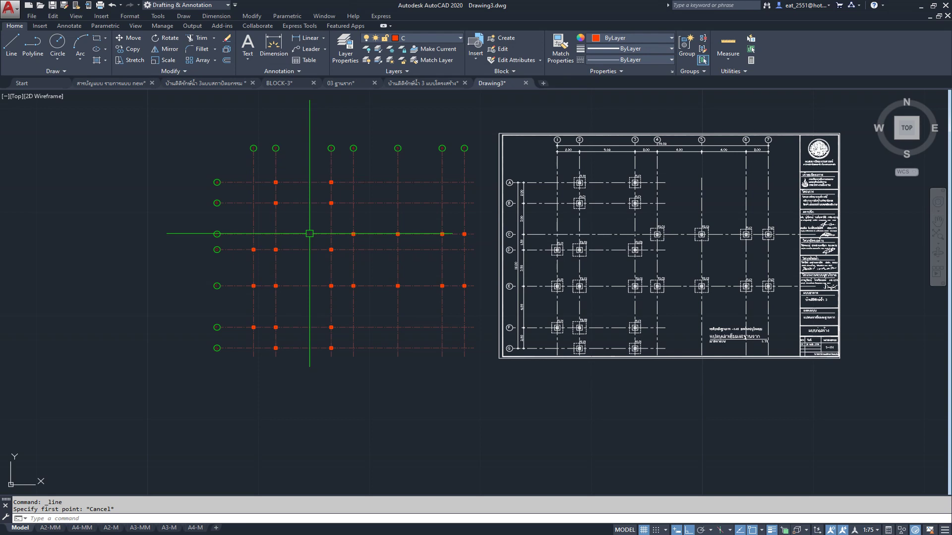
{"action": "scroll", "coordinate": [463, 230], "scroll_direction": "down", "scroll_amount": 2}
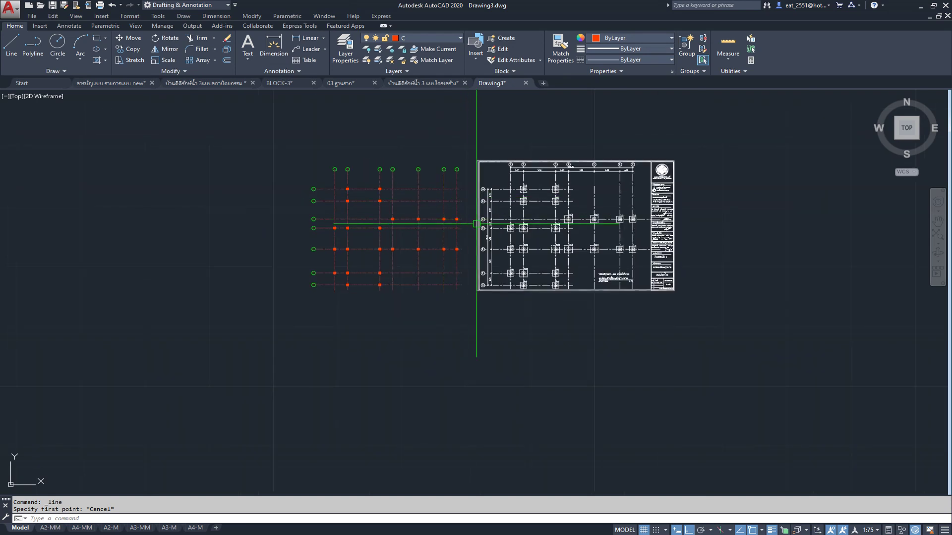
{"action": "scroll", "coordinate": [565, 201], "scroll_direction": "up", "scroll_amount": 1}
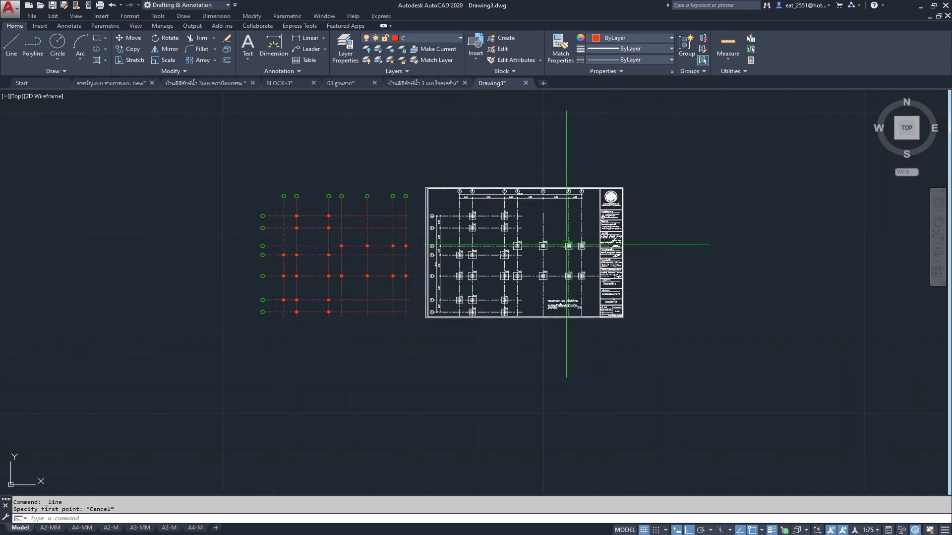
{"action": "scroll", "coordinate": [427, 248], "scroll_direction": "up", "scroll_amount": 1}
{"action": "left_click", "coordinate": [352, 136]}
{"action": "left_click", "coordinate": [714, 401]}
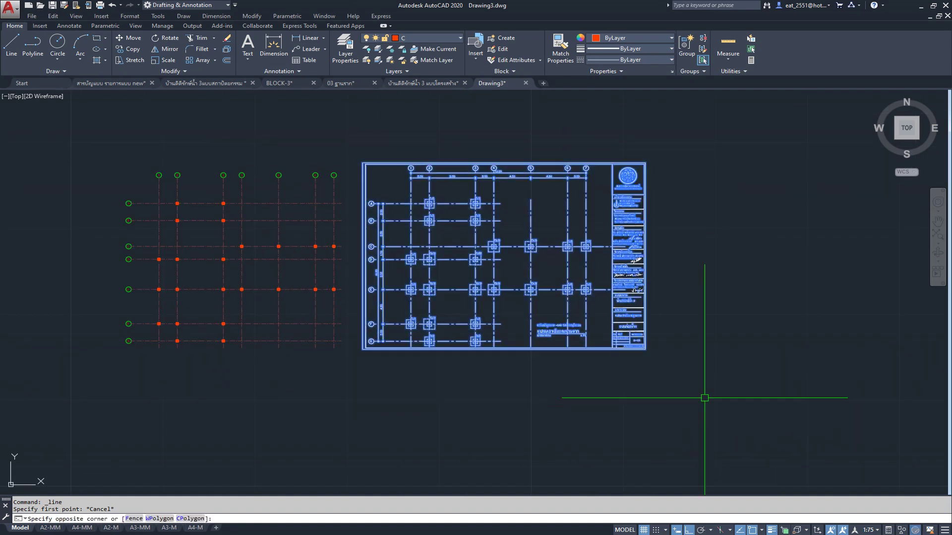
- Move the foundation plan sheet higher up, out of the way
{"action": "left_click", "coordinate": [127, 43]}
{"action": "scroll", "coordinate": [701, 412], "scroll_direction": "down", "scroll_amount": 1}
{"action": "left_click", "coordinate": [701, 406]}
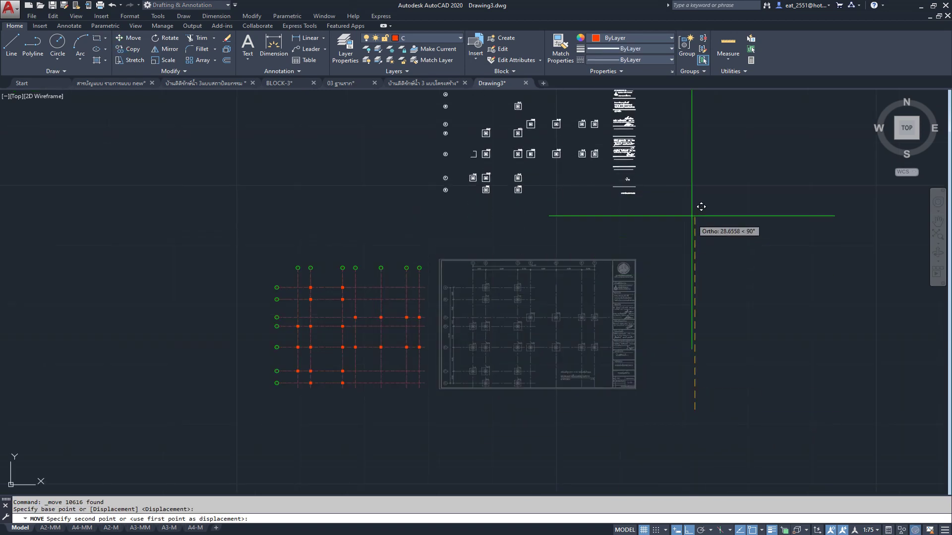
{"action": "left_click", "coordinate": [701, 223]}
{"action": "scroll", "coordinate": [119, 179], "scroll_direction": "down", "scroll_amount": 2}
- Select the whole column grid and move it beside the architectural floor plan
{"action": "left_click", "coordinate": [149, 213]}
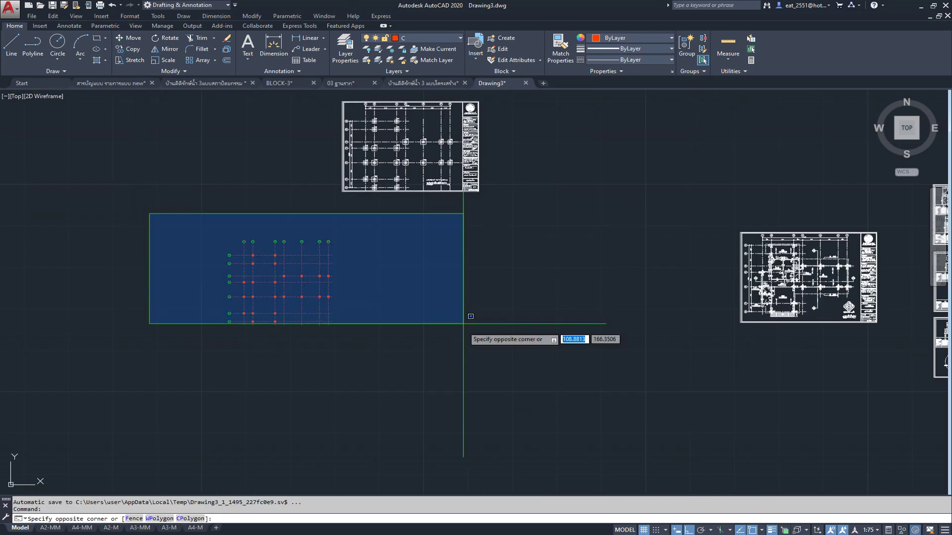
{"action": "left_click", "coordinate": [605, 488]}
{"action": "left_click", "coordinate": [449, 371]}
{"action": "left_click", "coordinate": [128, 117]}
{"action": "left_click", "coordinate": [126, 38]}
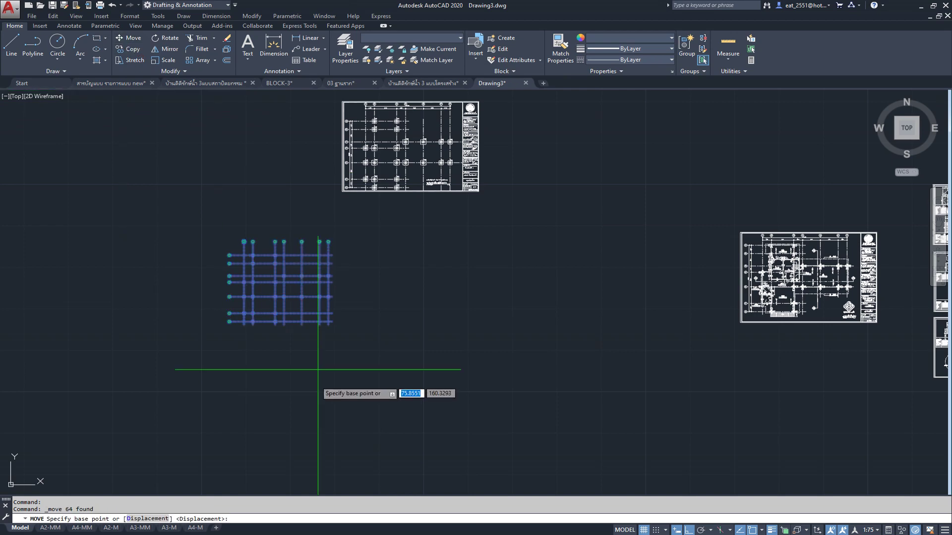
{"action": "left_click", "coordinate": [271, 404]}
{"action": "left_click", "coordinate": [659, 418]}
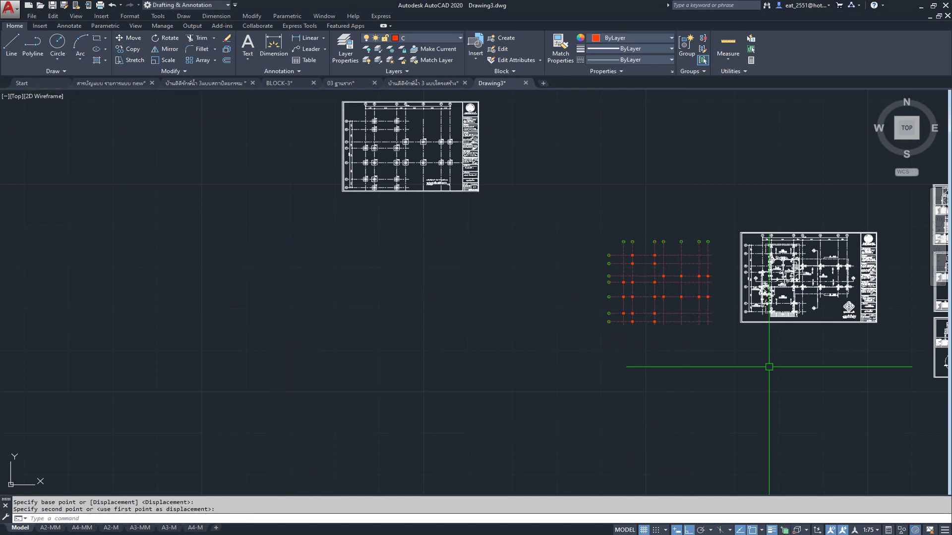
{"action": "scroll", "coordinate": [840, 309], "scroll_direction": "up", "scroll_amount": 3}
{"action": "scroll", "coordinate": [618, 290], "scroll_direction": "up", "scroll_amount": 2}
{"action": "scroll", "coordinate": [620, 291], "scroll_direction": "up", "scroll_amount": 2}
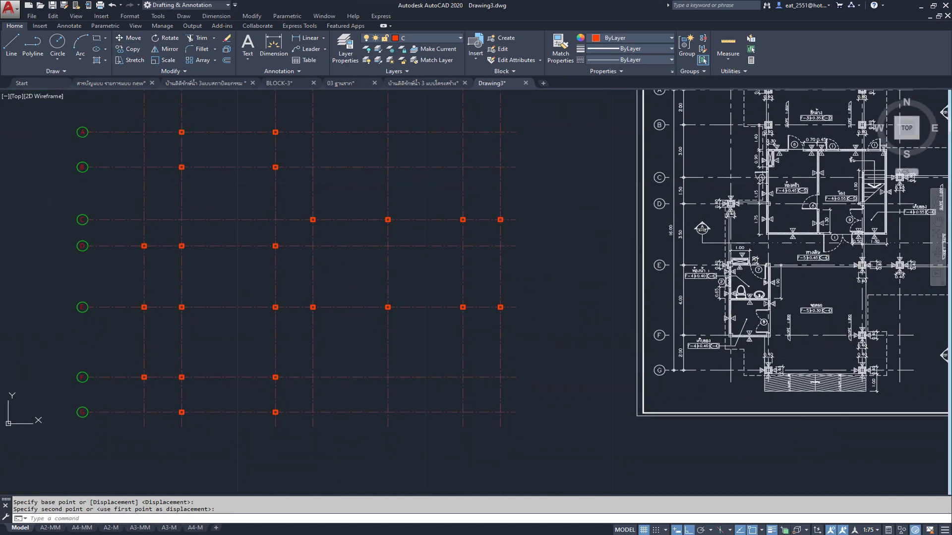
{"action": "scroll", "coordinate": [614, 232], "scroll_direction": "down", "scroll_amount": 2}
{"action": "middle_click_drag", "start_coordinate": [442, 276], "coordinate": [441, 289]}
{"action": "scroll", "coordinate": [751, 311], "scroll_direction": "up", "scroll_amount": 3}
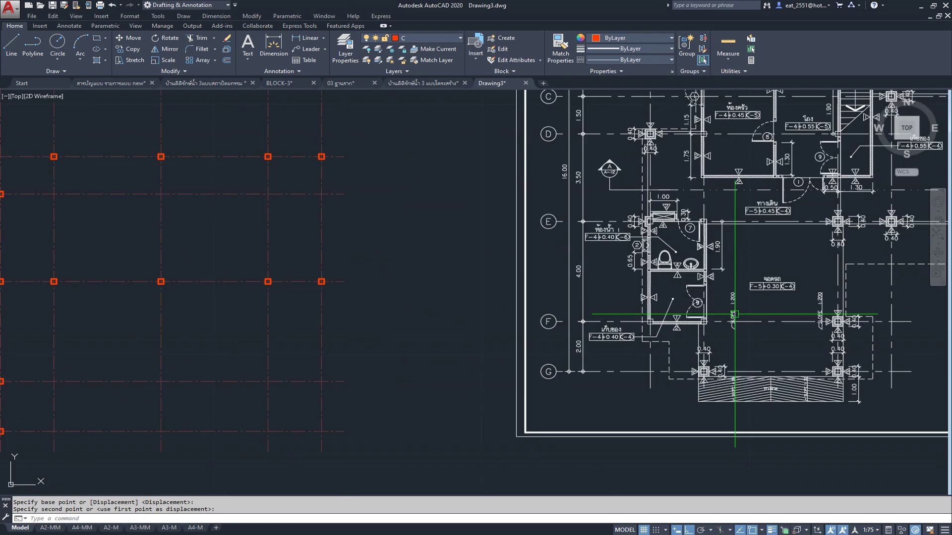
{"action": "scroll", "coordinate": [735, 315], "scroll_direction": "down", "scroll_amount": 3}
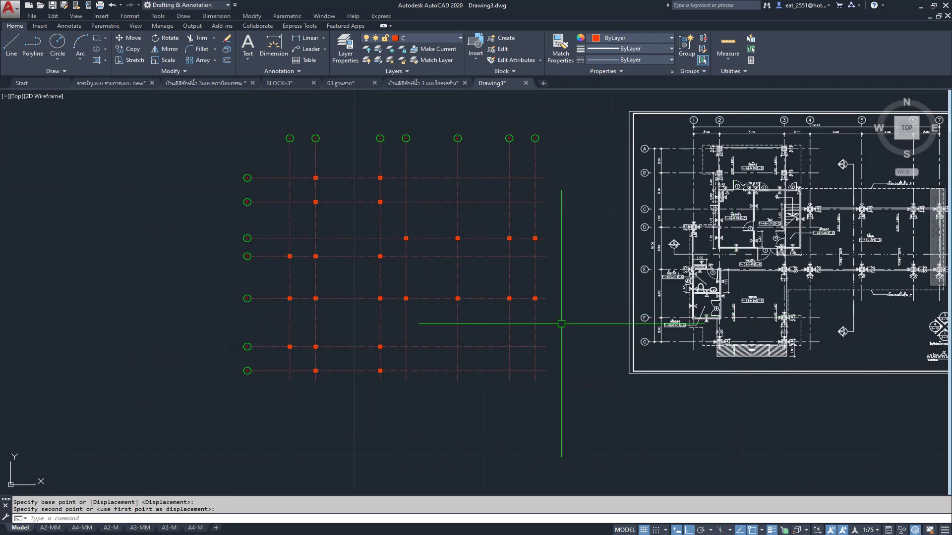
{"action": "scroll", "coordinate": [333, 256], "scroll_direction": "up", "scroll_amount": 3}
{"action": "scroll", "coordinate": [327, 258], "scroll_direction": "down", "scroll_amount": 1}
{"action": "scroll", "coordinate": [372, 256], "scroll_direction": "down", "scroll_amount": 4}
{"action": "scroll", "coordinate": [371, 256], "scroll_direction": "down", "scroll_amount": 1}
{"action": "mouse_move", "coordinate": [371, 256]}
{"action": "middle_mouse_down"}
{"action": "mouse_move", "coordinate": [393, 232]}
{"action": "mouse_move", "coordinate": [397, 266]}
{"action": "middle_mouse_up"}
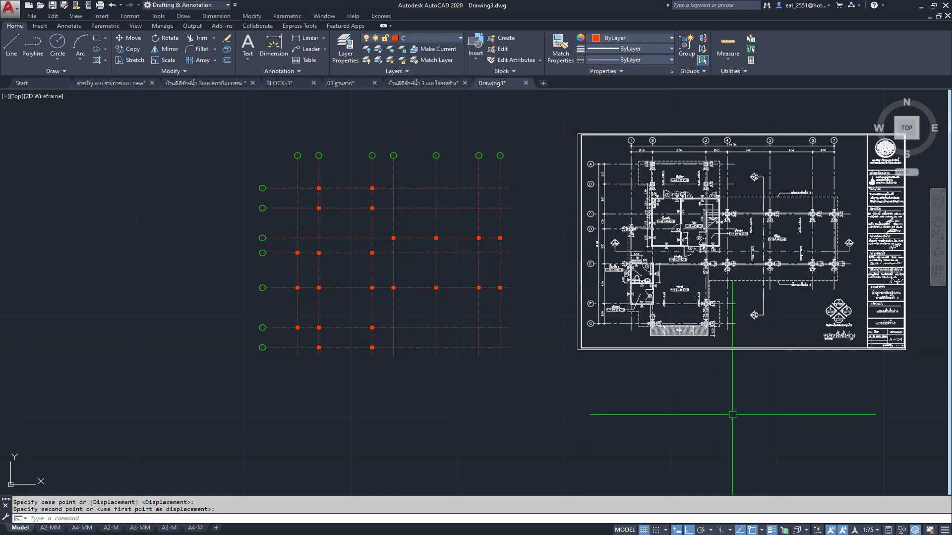
{"action": "scroll", "coordinate": [862, 361], "scroll_direction": "up", "scroll_amount": 2}
{"action": "scroll", "coordinate": [860, 360], "scroll_direction": "up", "scroll_amount": 1}
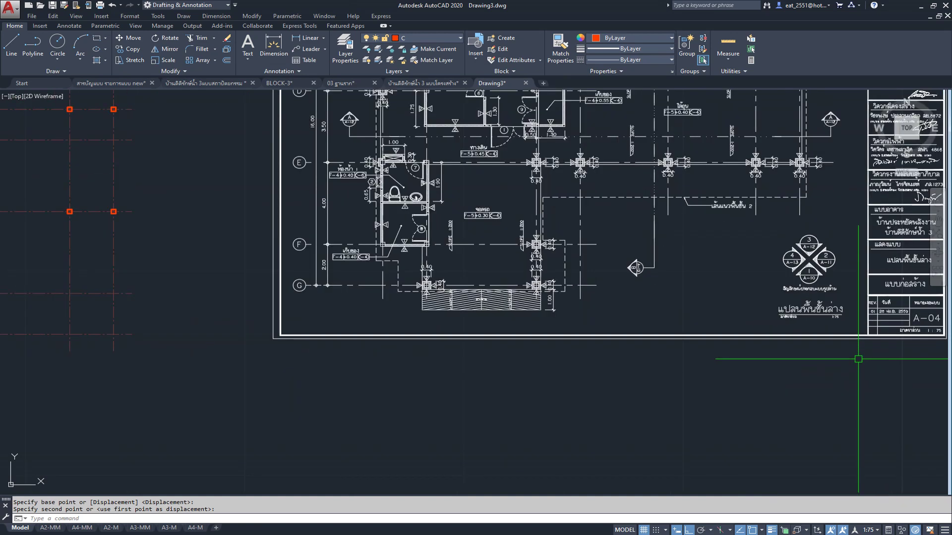
{"action": "scroll", "coordinate": [804, 393], "scroll_direction": "down", "scroll_amount": 2}
{"action": "scroll", "coordinate": [587, 389], "scroll_direction": "down", "scroll_amount": 2}
{"action": "scroll", "coordinate": [587, 388], "scroll_direction": "down", "scroll_amount": 1}
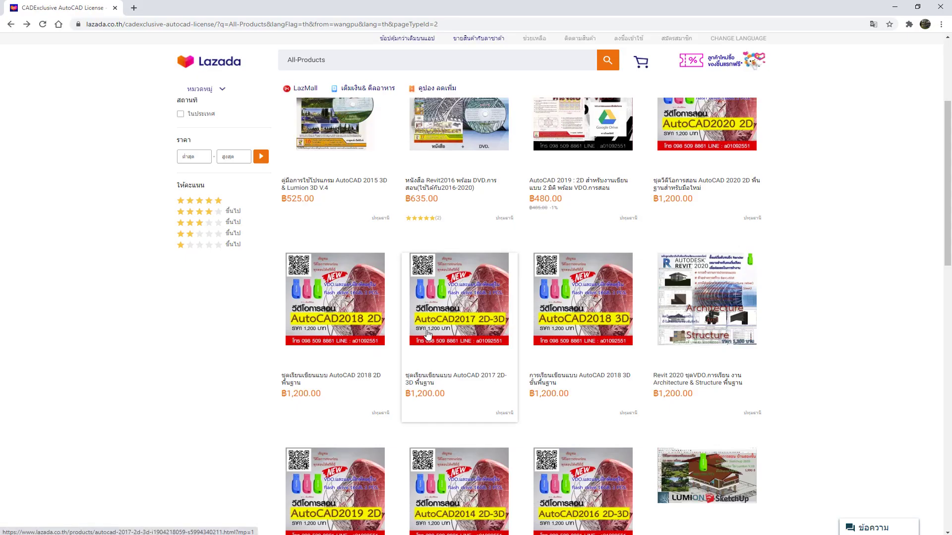
{"action": "scroll", "coordinate": [827, 319], "scroll_direction": "up", "scroll_amount": 1}
{"action": "scroll", "coordinate": [826, 318], "scroll_direction": "up", "scroll_amount": 3}
{"action": "scroll", "coordinate": [826, 319], "scroll_direction": "down", "scroll_amount": 3}
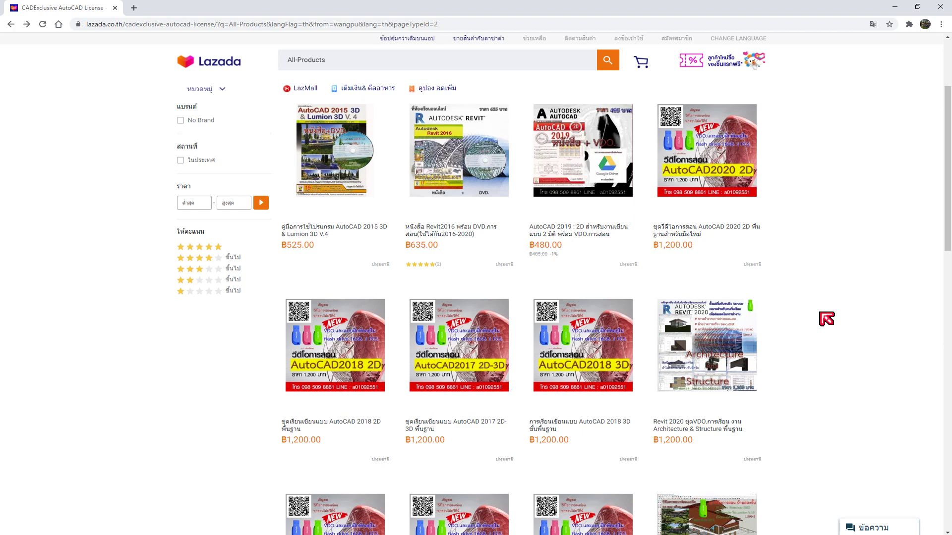
{"action": "scroll", "coordinate": [826, 319], "scroll_direction": "down", "scroll_amount": 3}
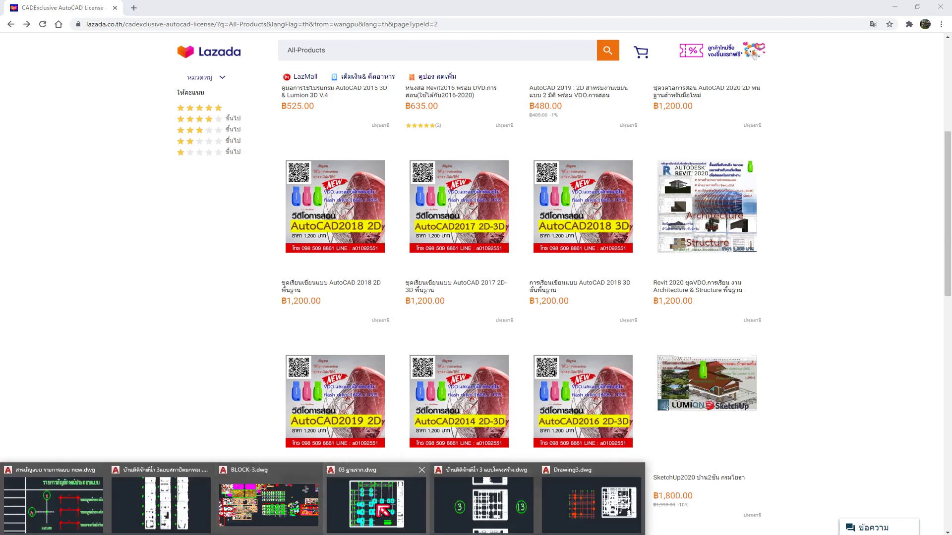
{"action": "left_click", "coordinate": [585, 506]}
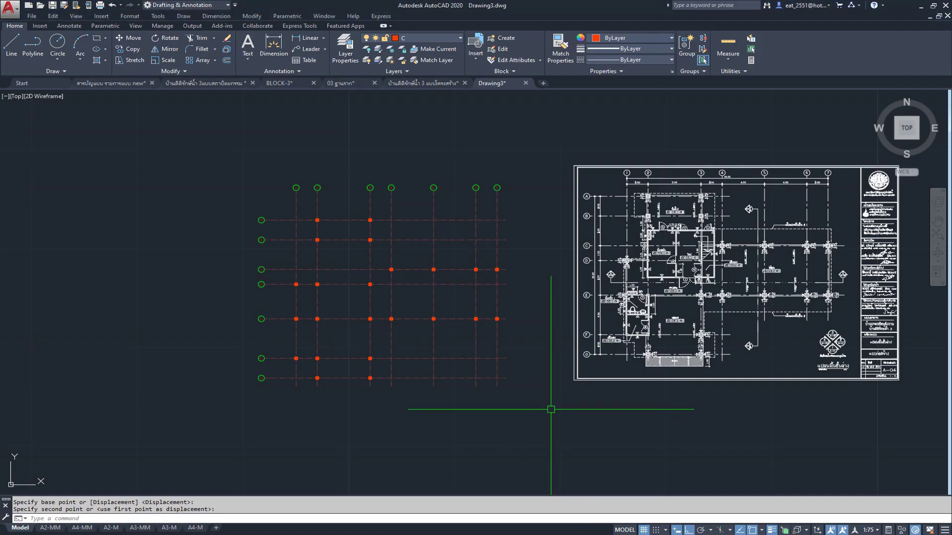